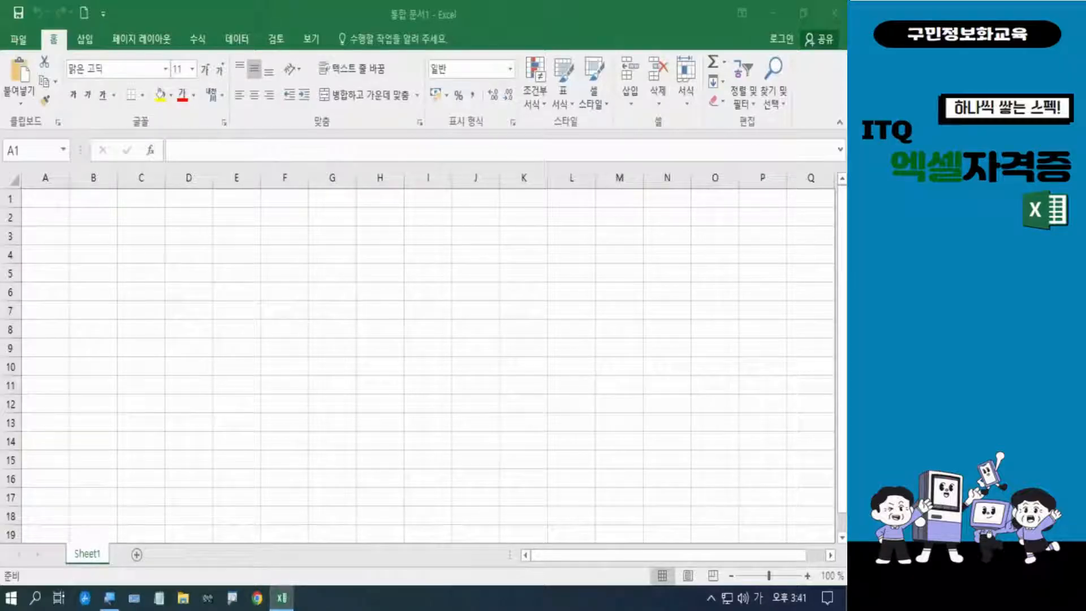
Enter the header 성명 in cell B3 of the blank sheet.
key(Hangul)
key(Hangul)
click(103, 236)
key(Hangul)
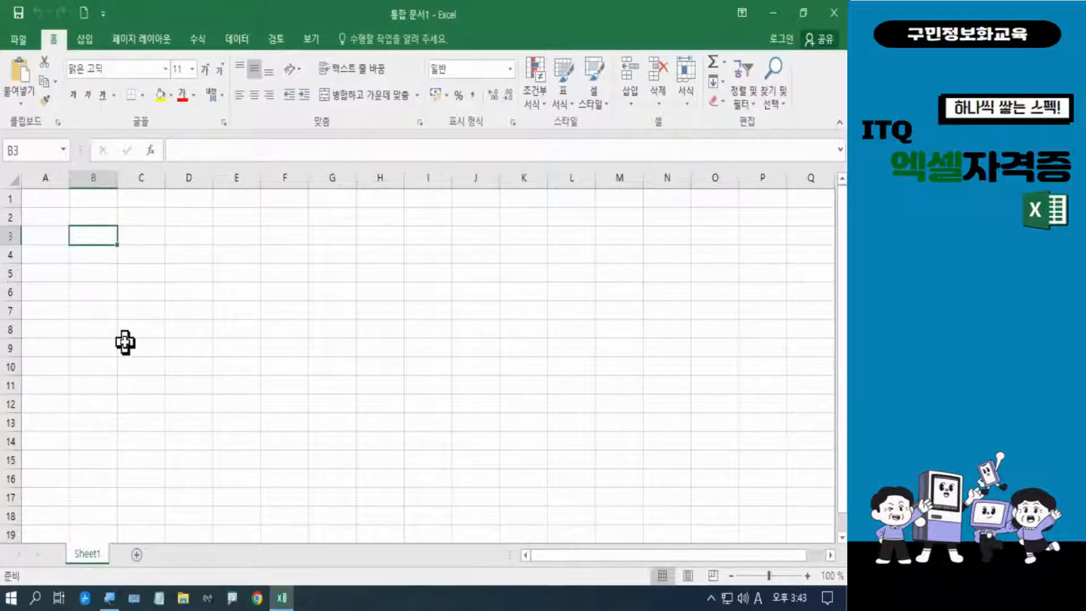
text(t)
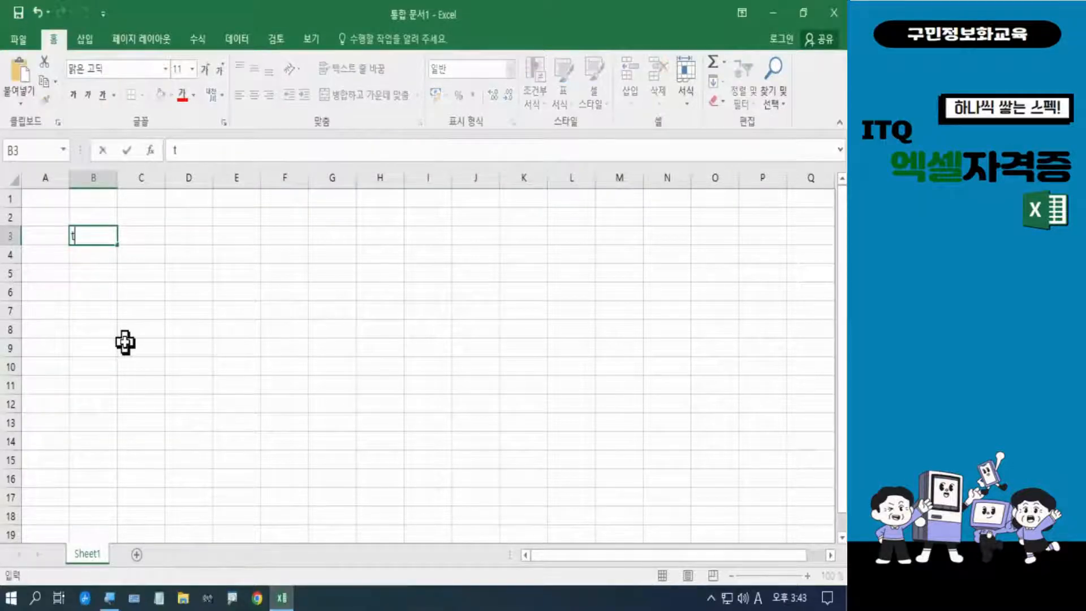
key(BackSpace)
key(Hangul)
text(성)
text(ㅇ)
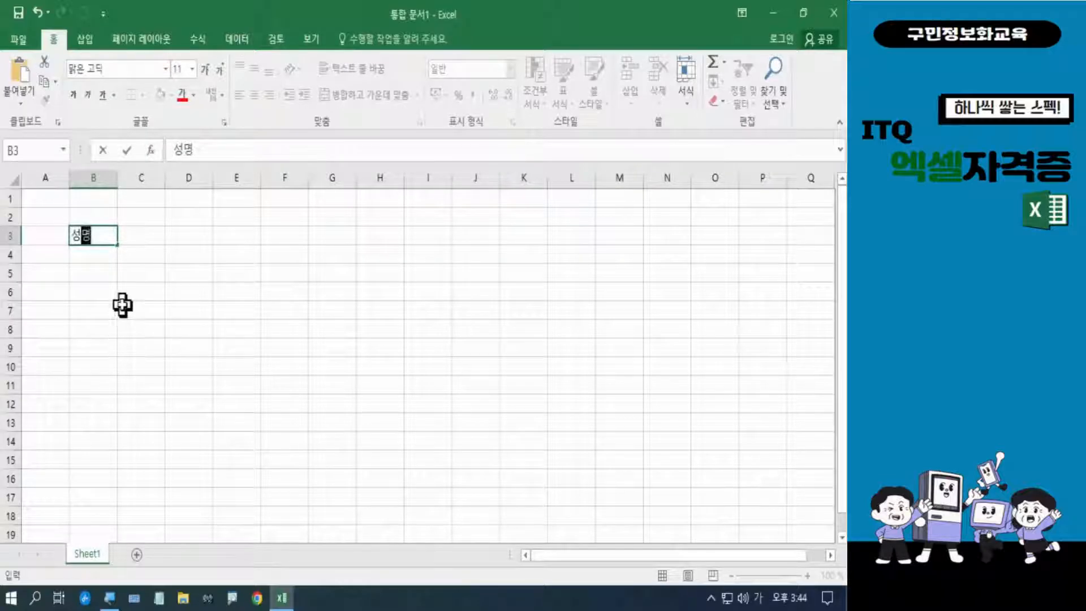
Enter the header 총점 in cell C3, beside 성명.
click(130, 236)
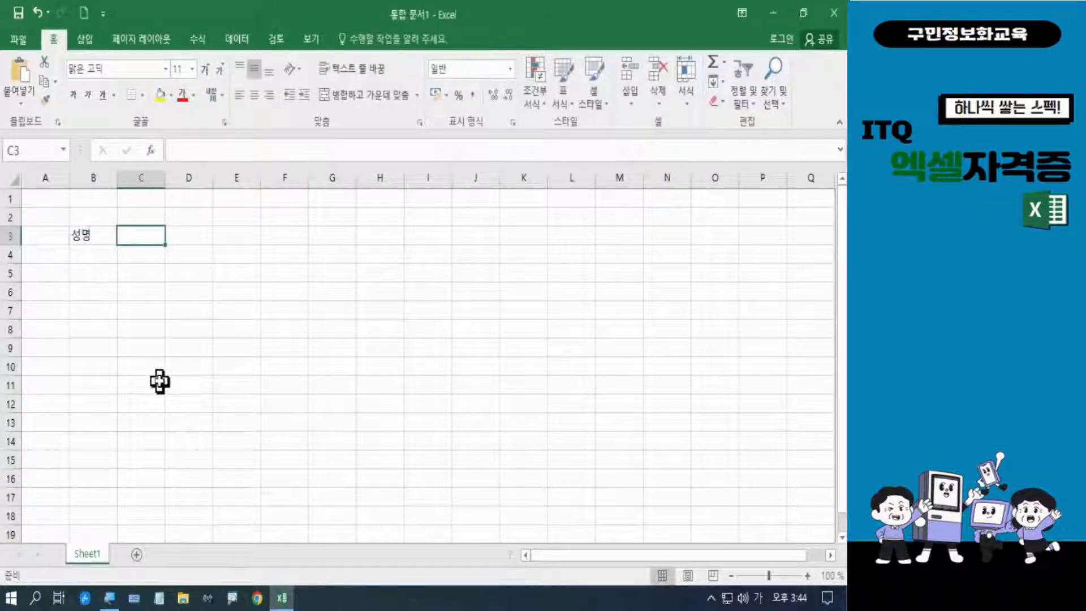
text(총ㅈ)
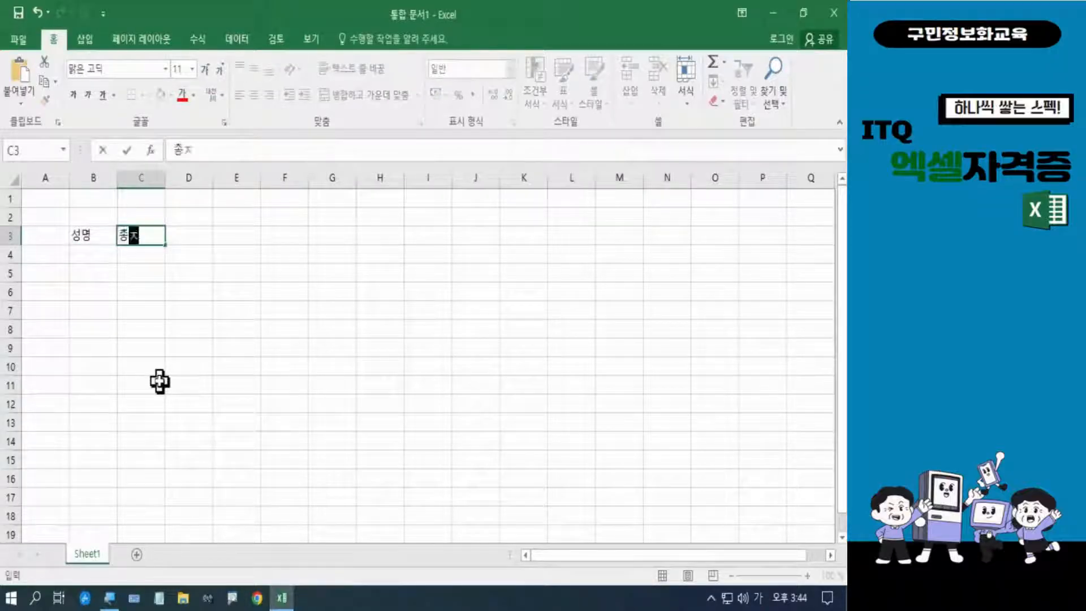
text(ㅓㅁ)
key(Return)
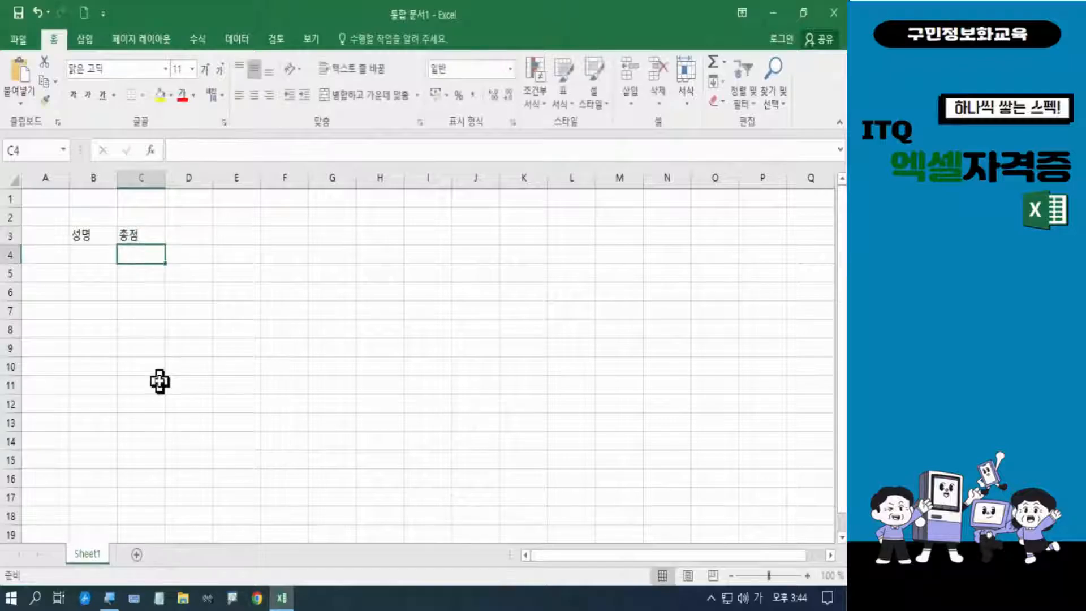
Enter the criterion 최* in cell B4 under the 성명 header.
click(807, 575)
click(807, 575)
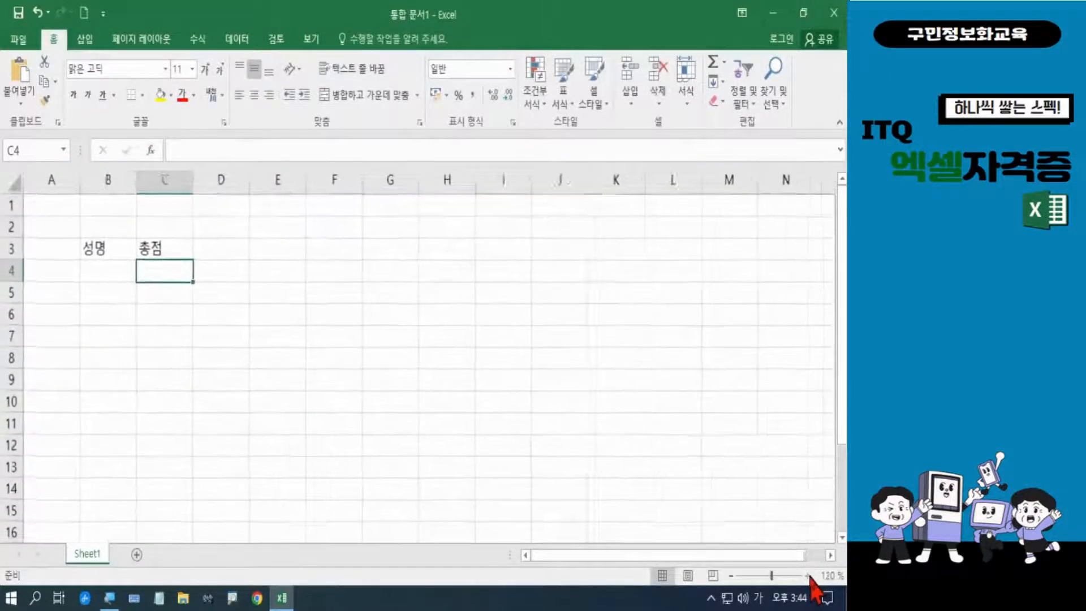
click(807, 575)
click(807, 575)
click(807, 576)
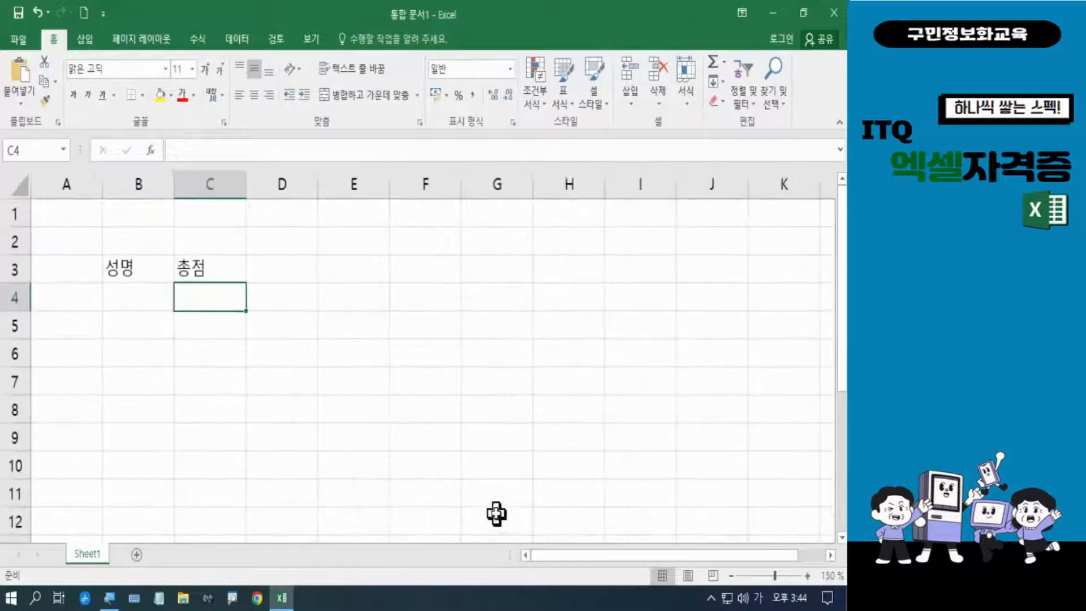
click(137, 300)
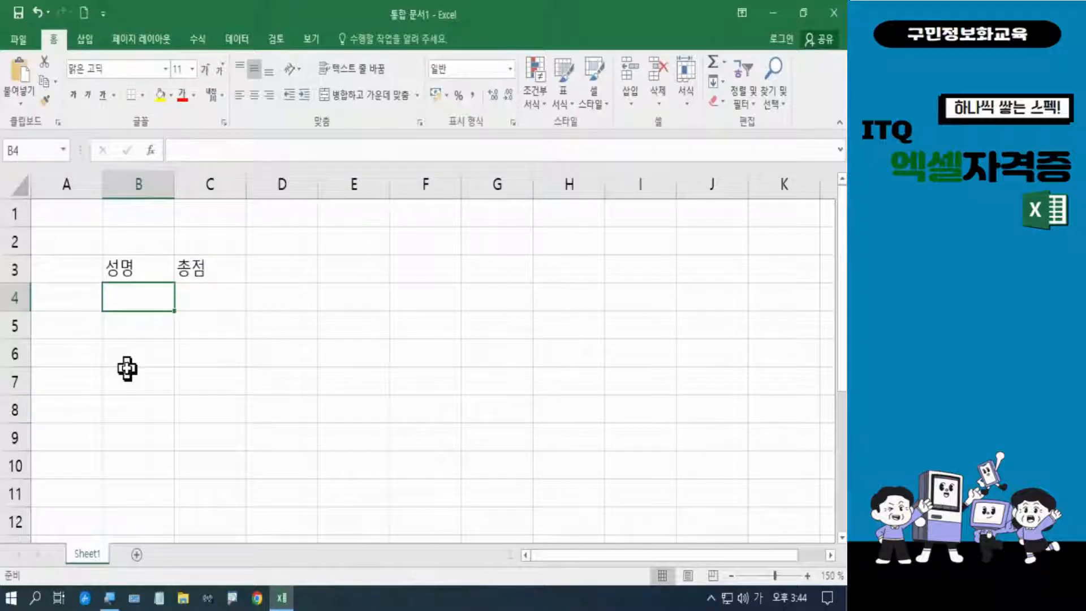
text(초)
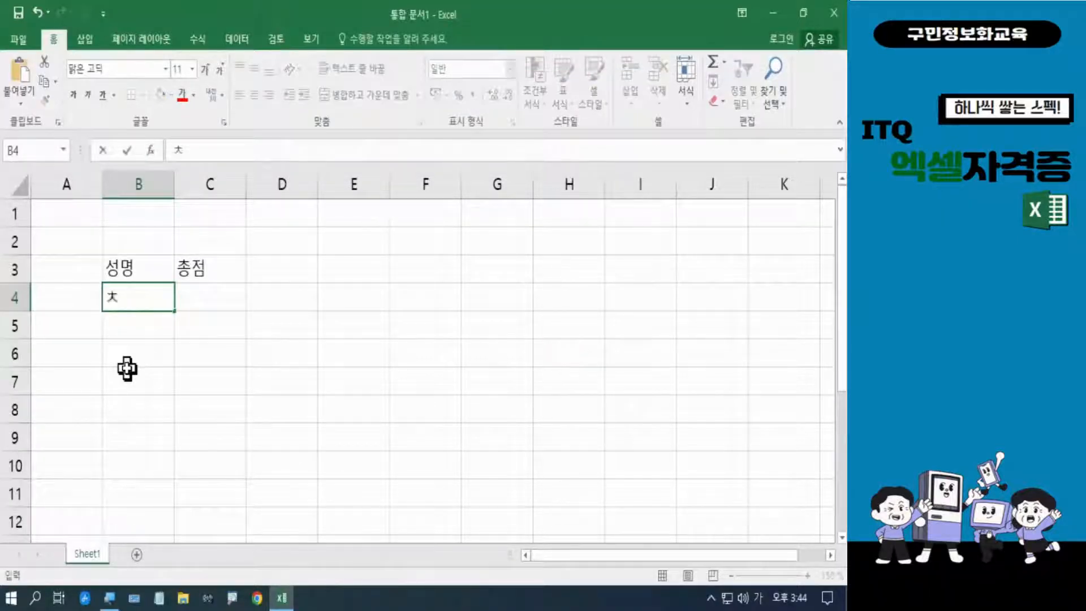
text(ㅣ)
text(*)
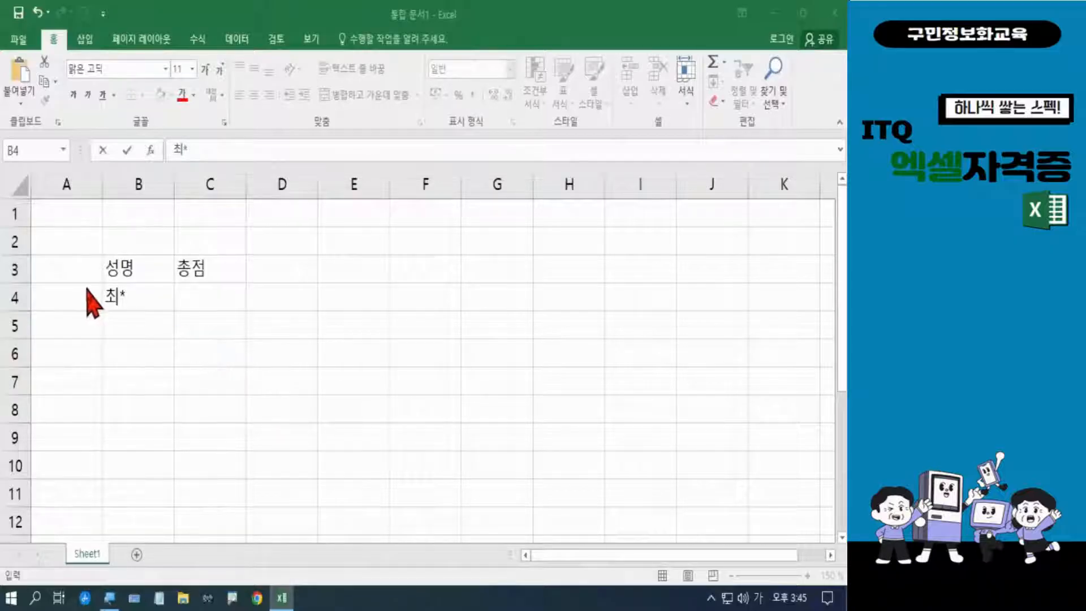
key(Escape)
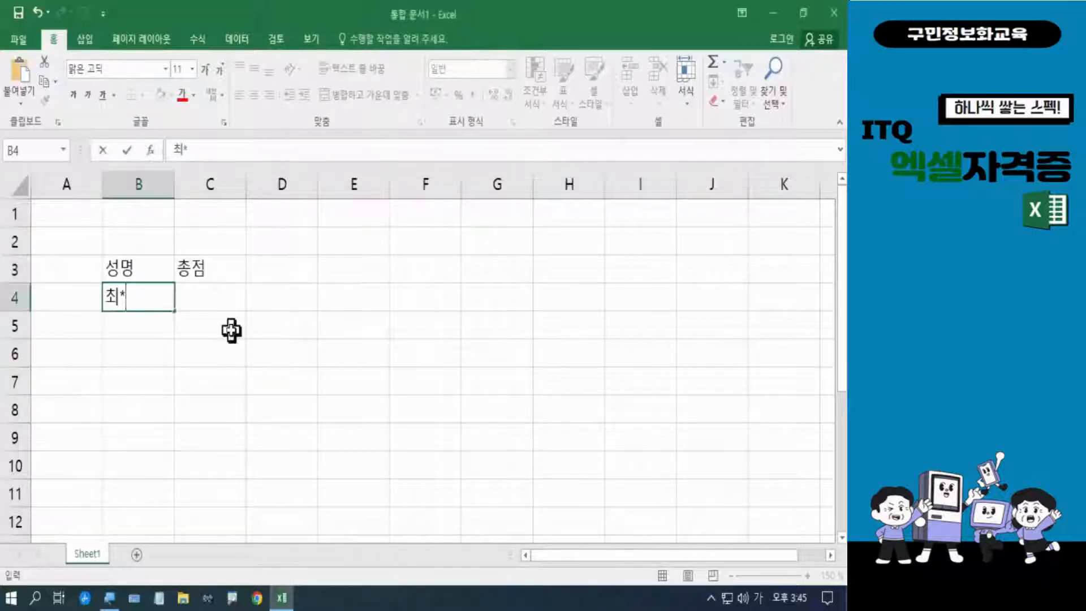
Enter the criterion >=80 in cell C5 and move it up to C4, onto the same row as 최*.
click(231, 331)
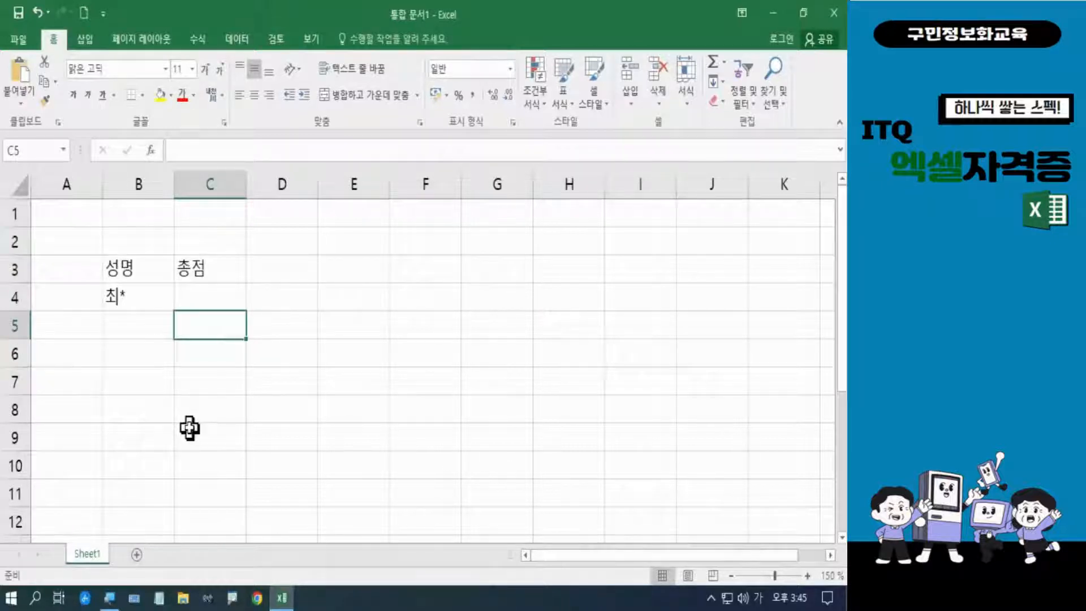
text(>=)
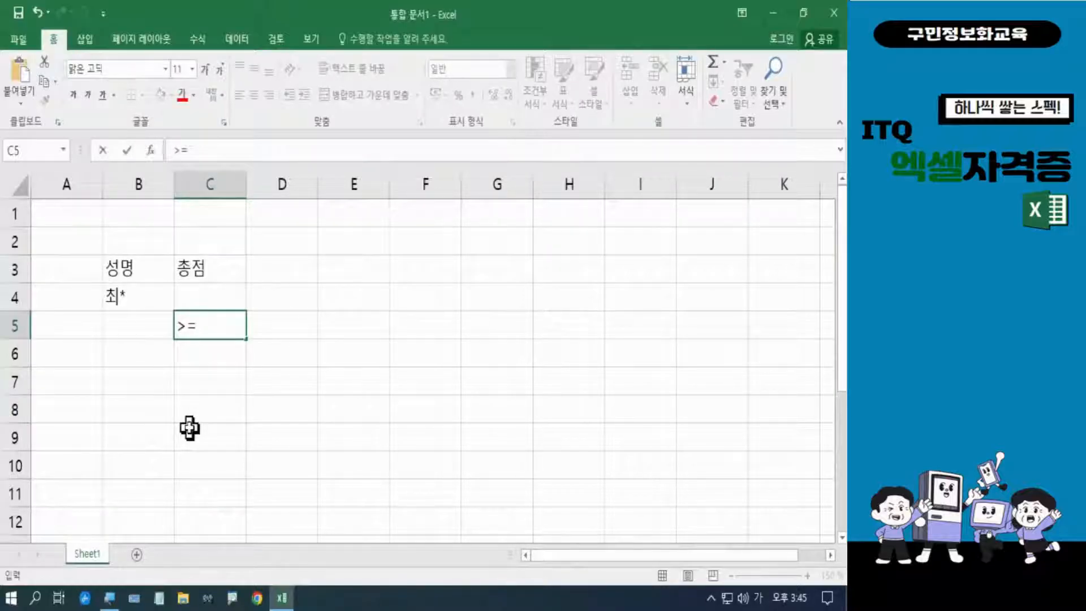
text(80)
key(Return)
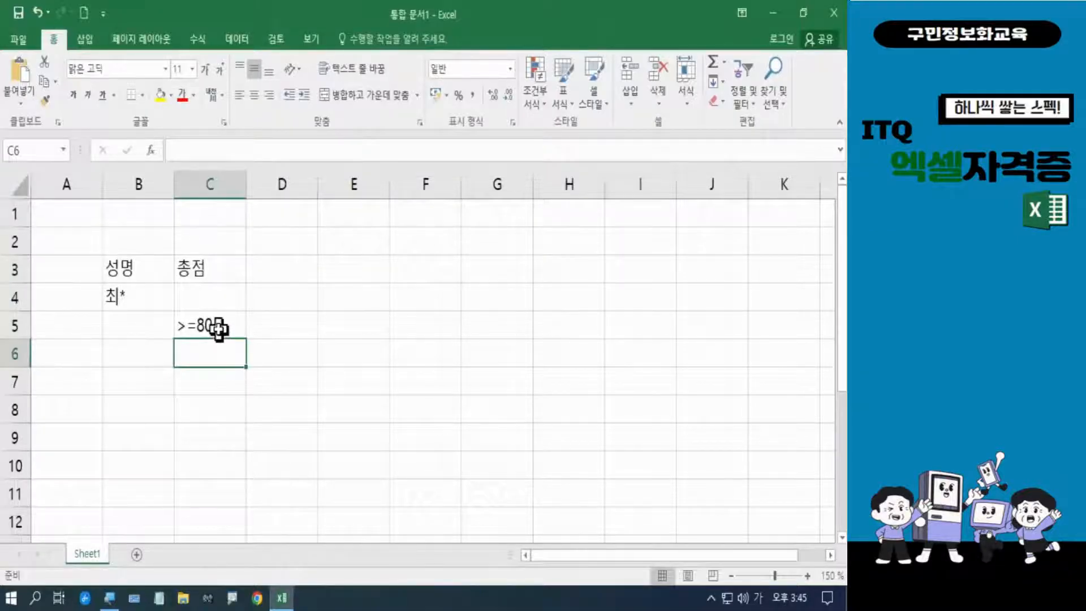
click(213, 327)
drag(219, 312, 218, 295)
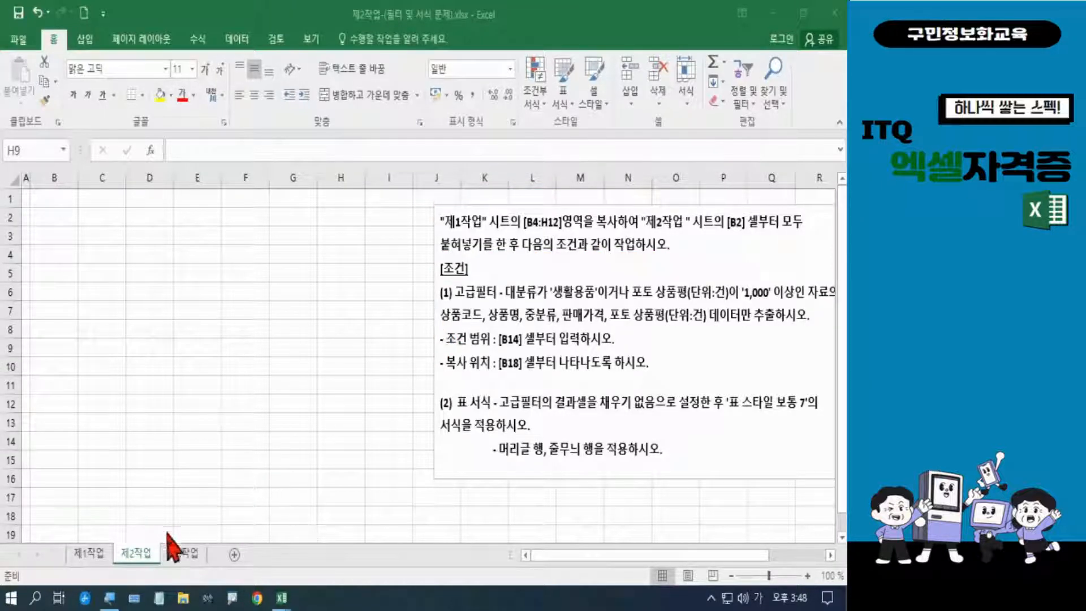
Open the 제1작업 sheet and examine the first product record's fields, from 포토 상품평 back to 상품명.
click(98, 565)
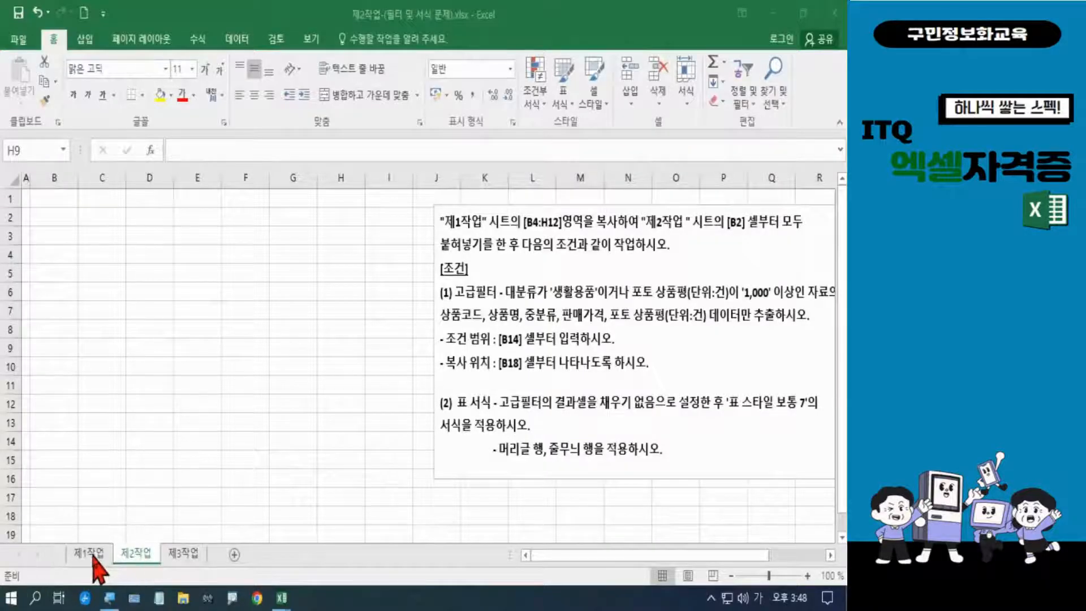
click(94, 558)
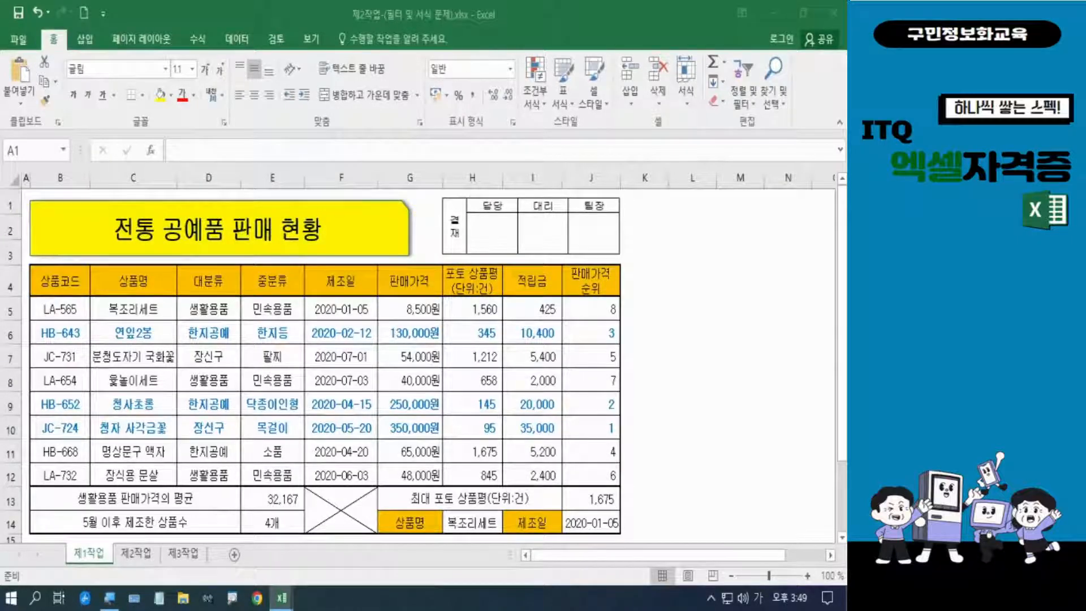
key(Hangul)
key(Hangul)
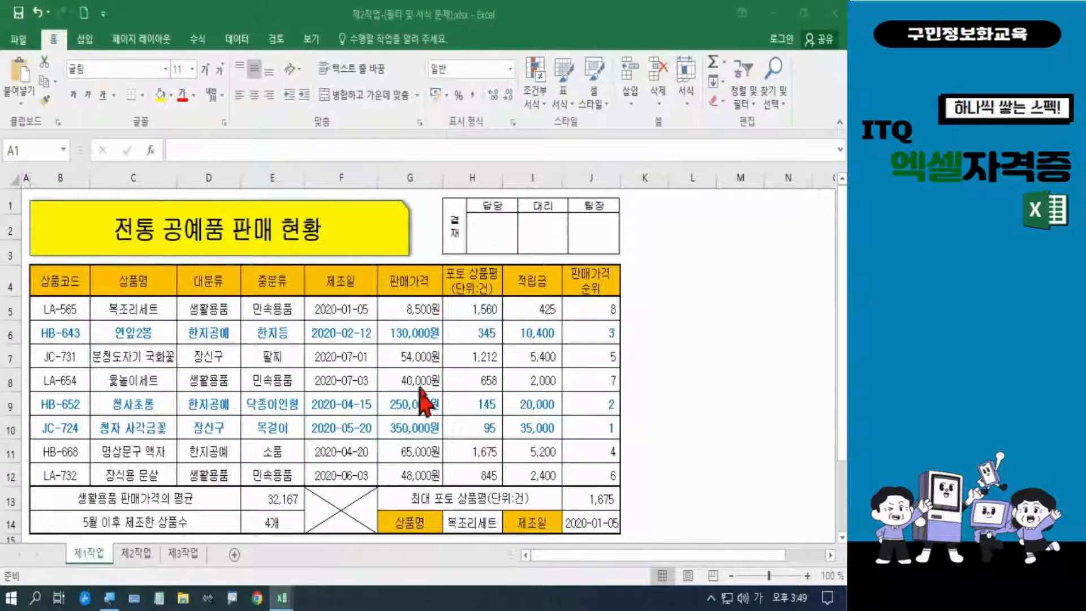
click(470, 310)
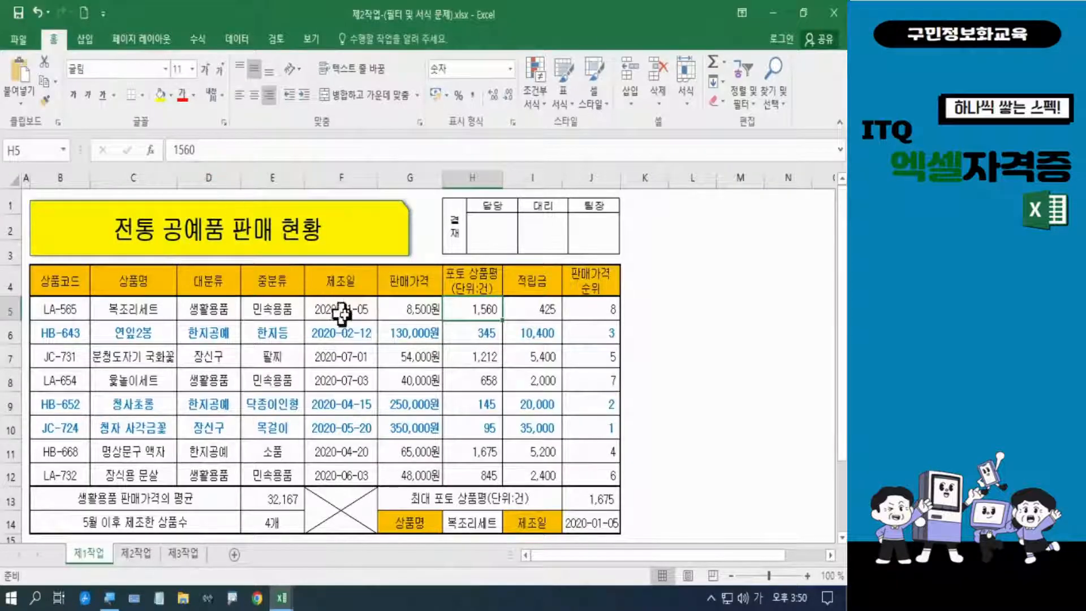
click(404, 308)
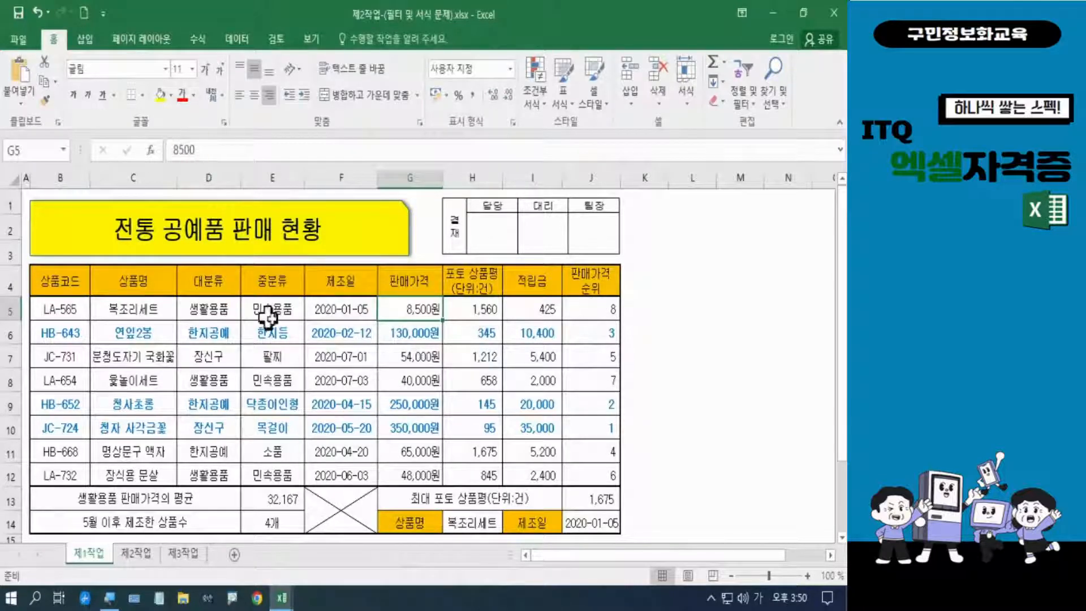
click(328, 312)
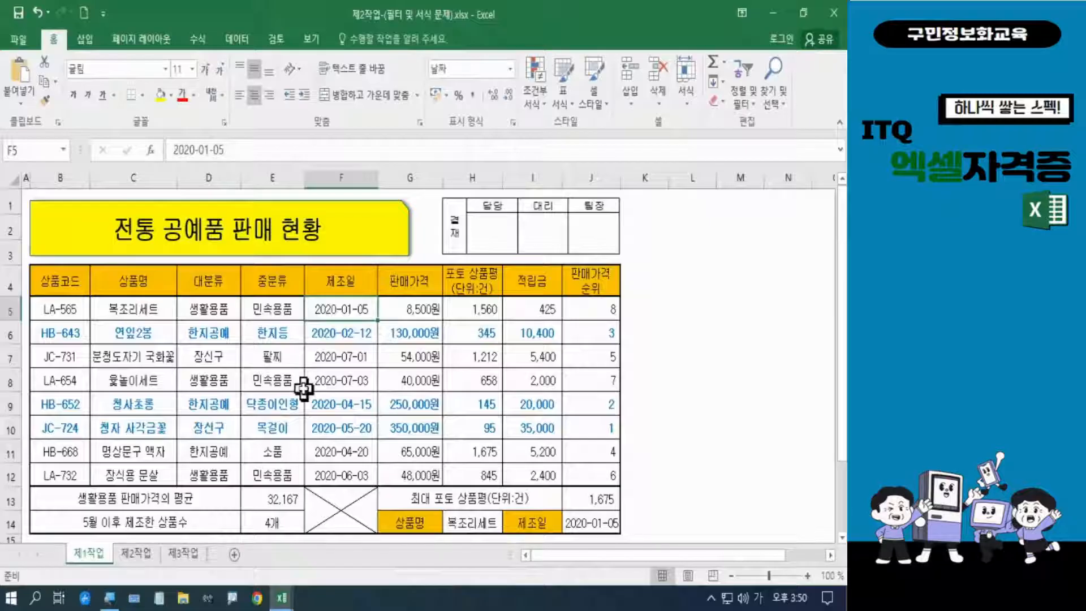
click(282, 309)
click(216, 308)
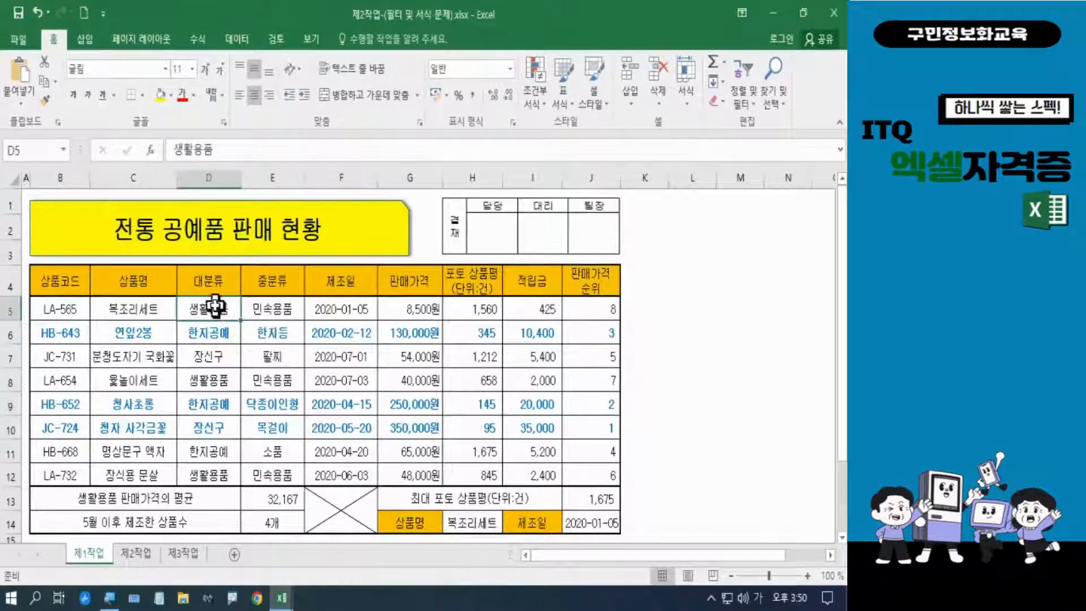
click(144, 309)
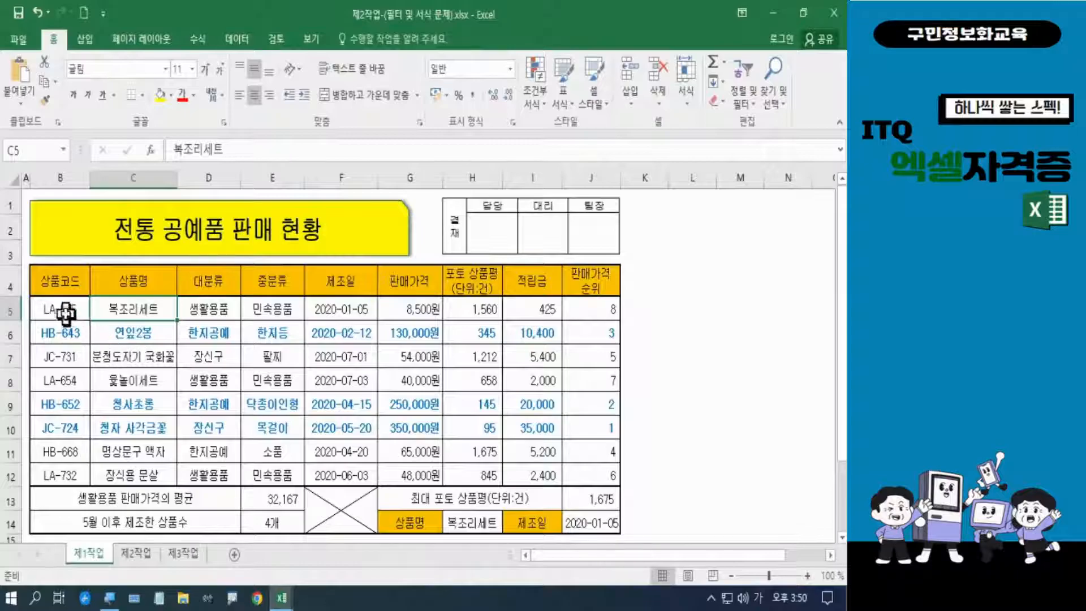
Copy the range B4:H12 from the 제1작업 sheet and paste it at cell B2 of the 제2작업 sheet.
drag(59, 284, 467, 477)
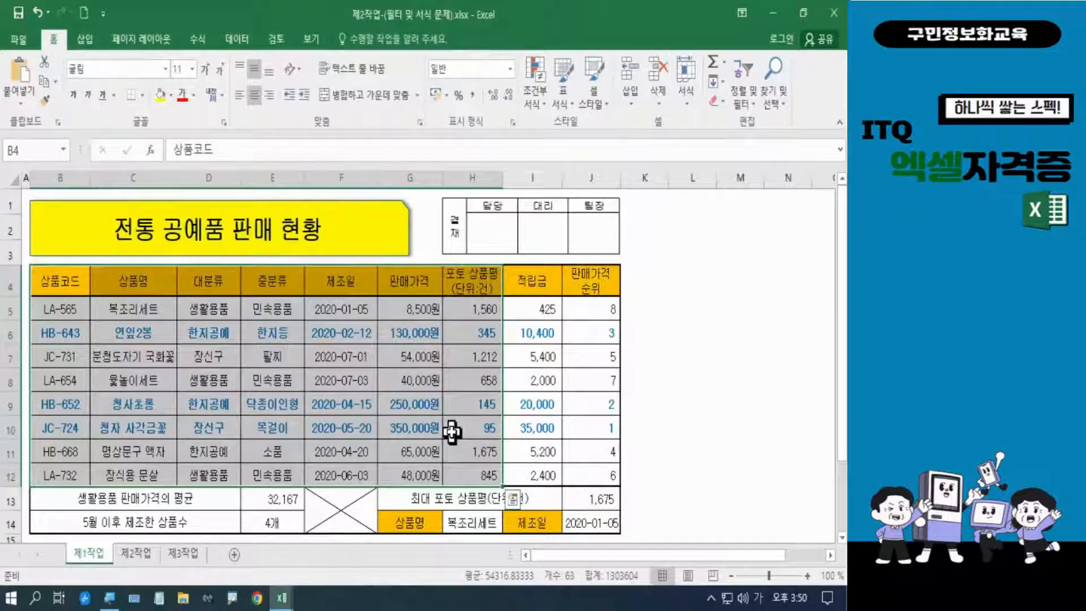
key(ctrl+c)
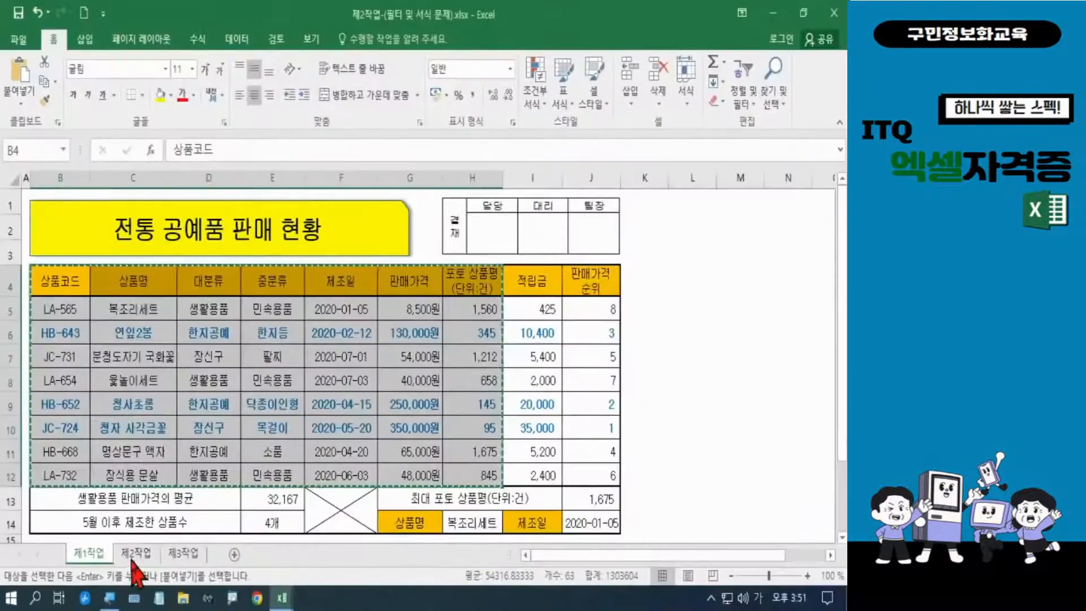
click(270, 495)
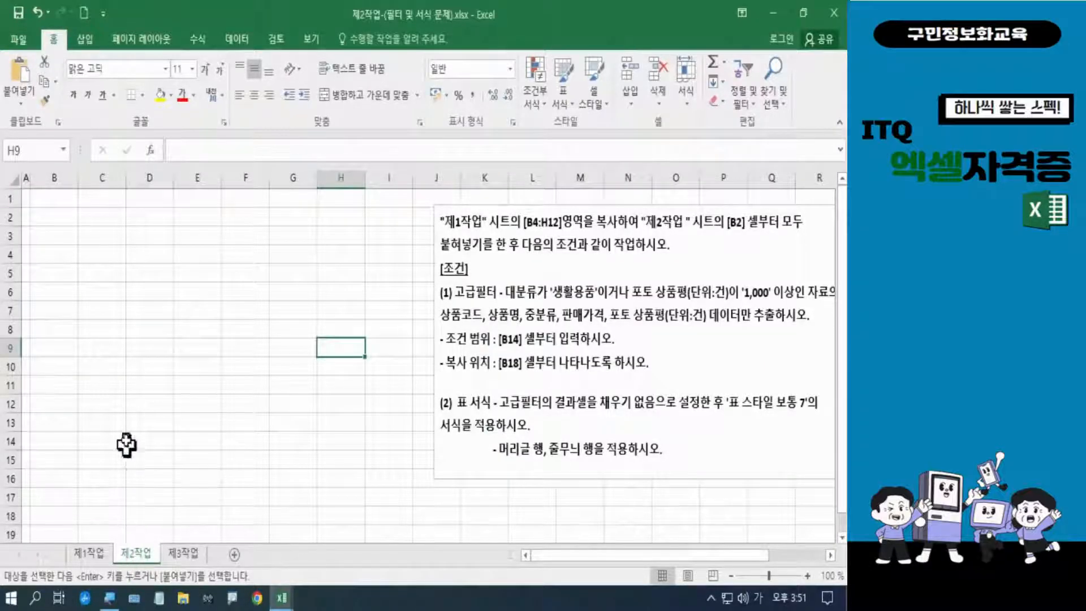
click(61, 218)
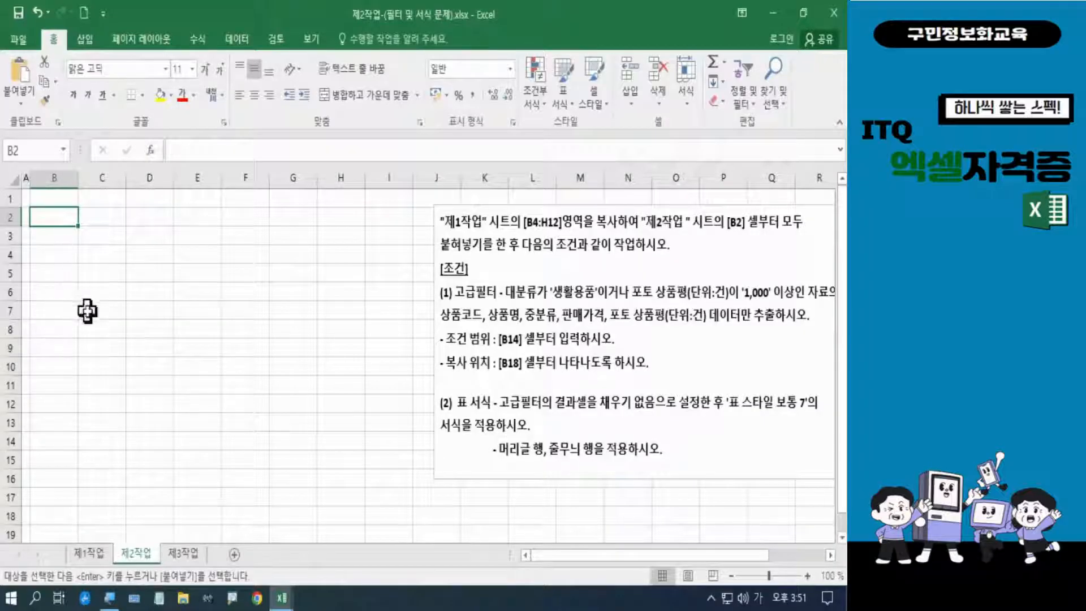
key(ctrl+v)
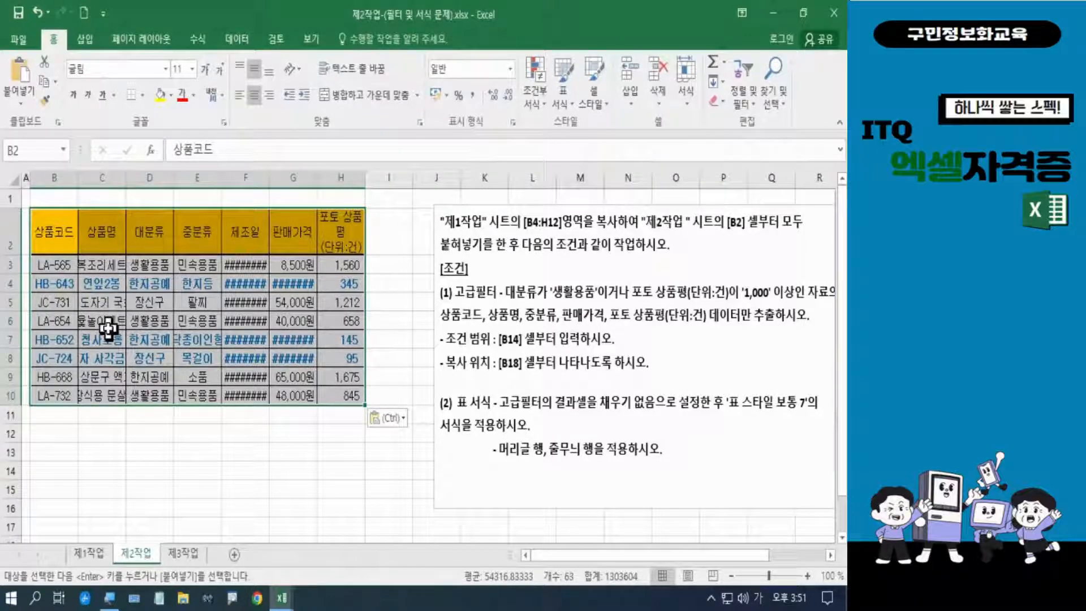
Apply the source column widths to the pasted table using Paste Special with the 열 너비 option.
right_click(58, 240)
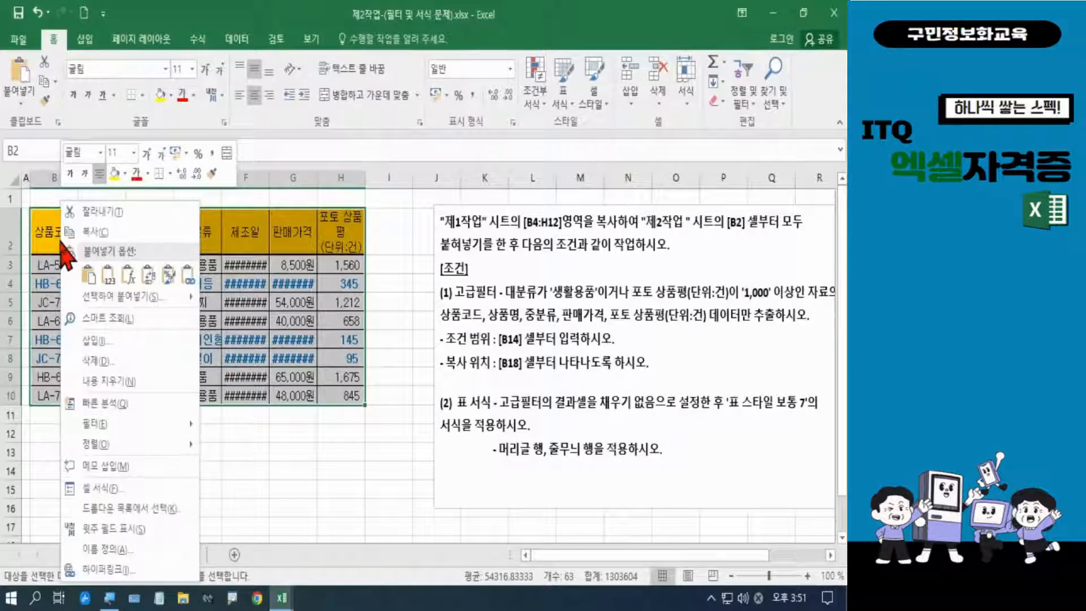
mouse_move(99, 299)
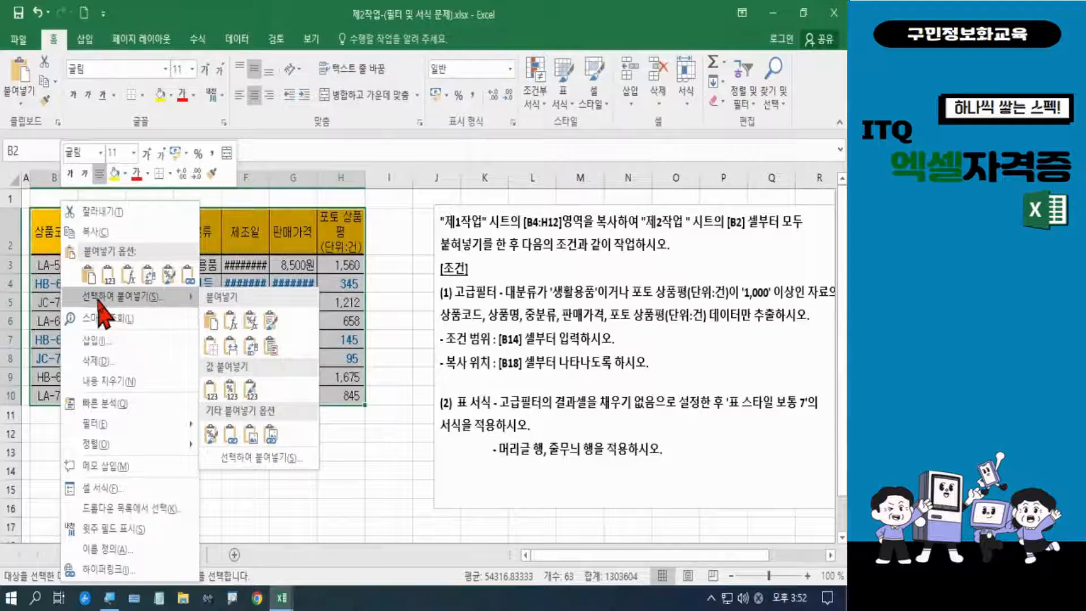
click(100, 301)
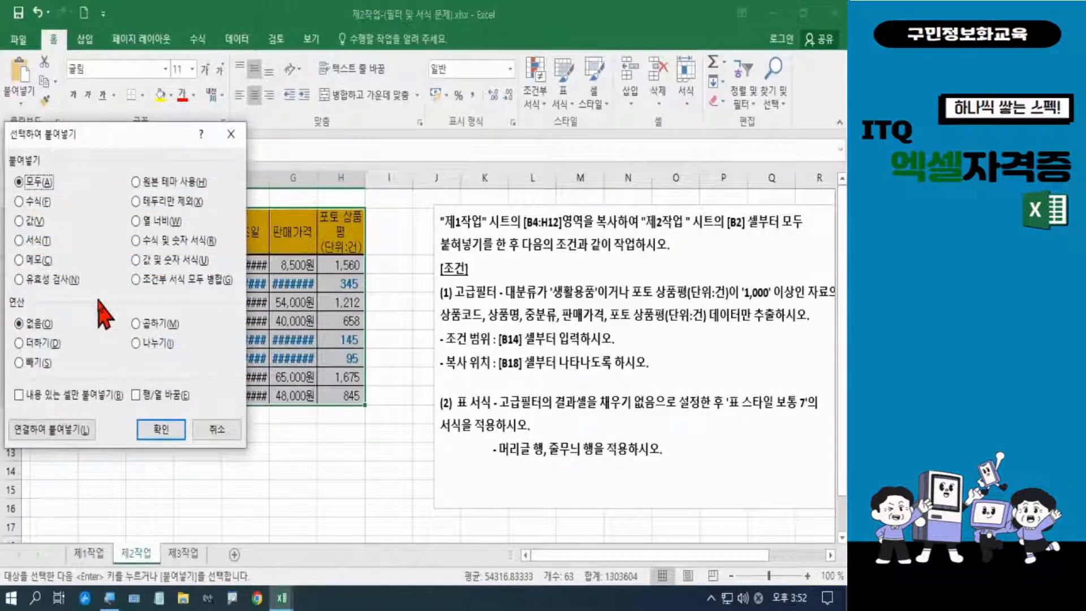
click(135, 221)
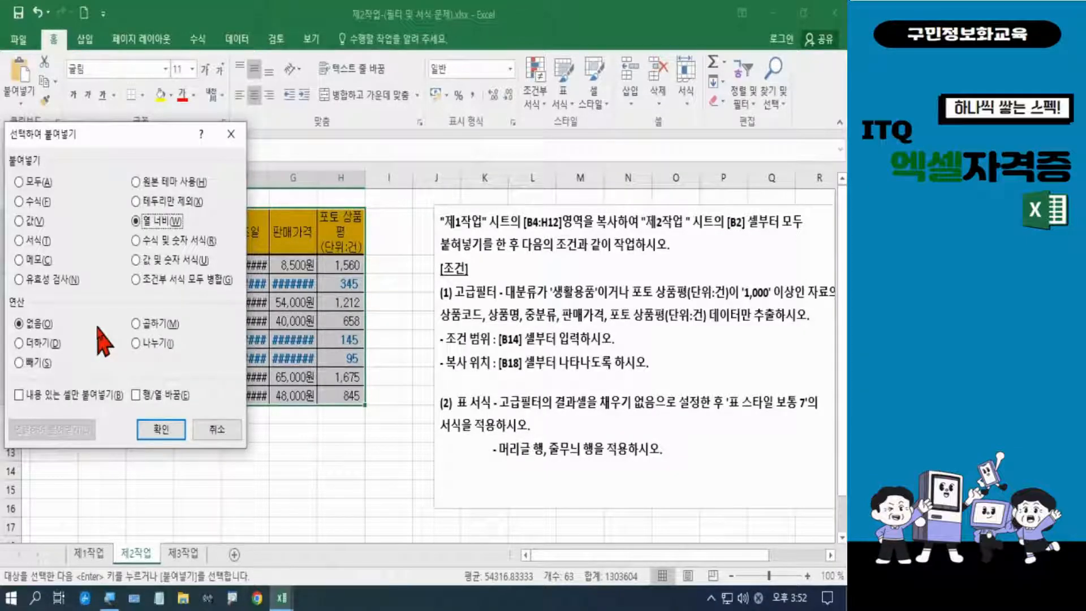
click(161, 430)
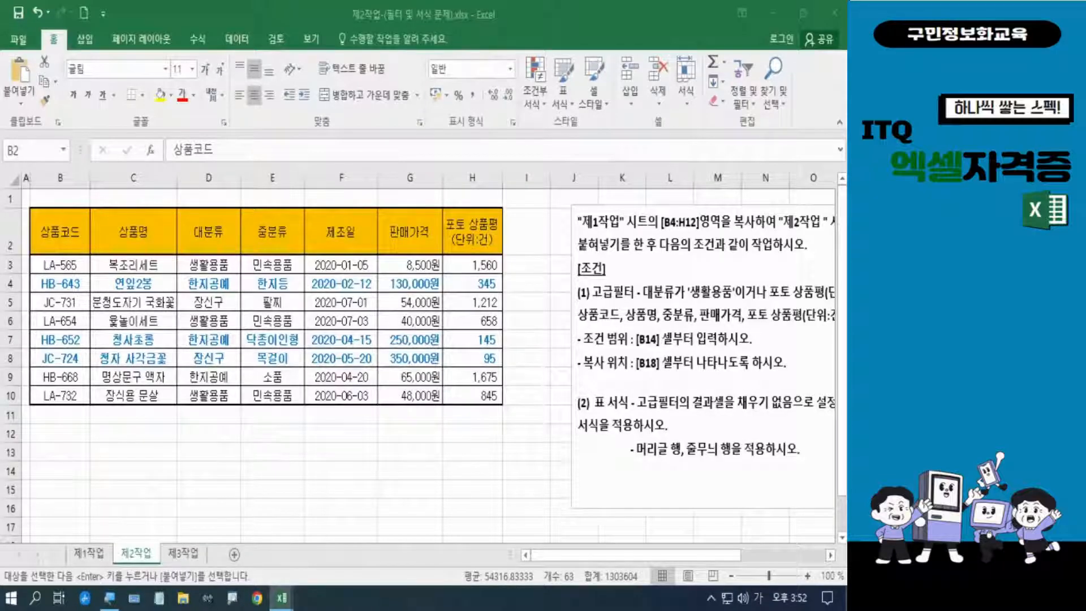
Paste the copied table over B2 again and review the advanced filter and table style conditions in the instruction box.
key(Hangul)
key(Hangul)
key(Hangul)
key(Hangul)
key(ctrl+v)
drag(643, 558, 714, 558)
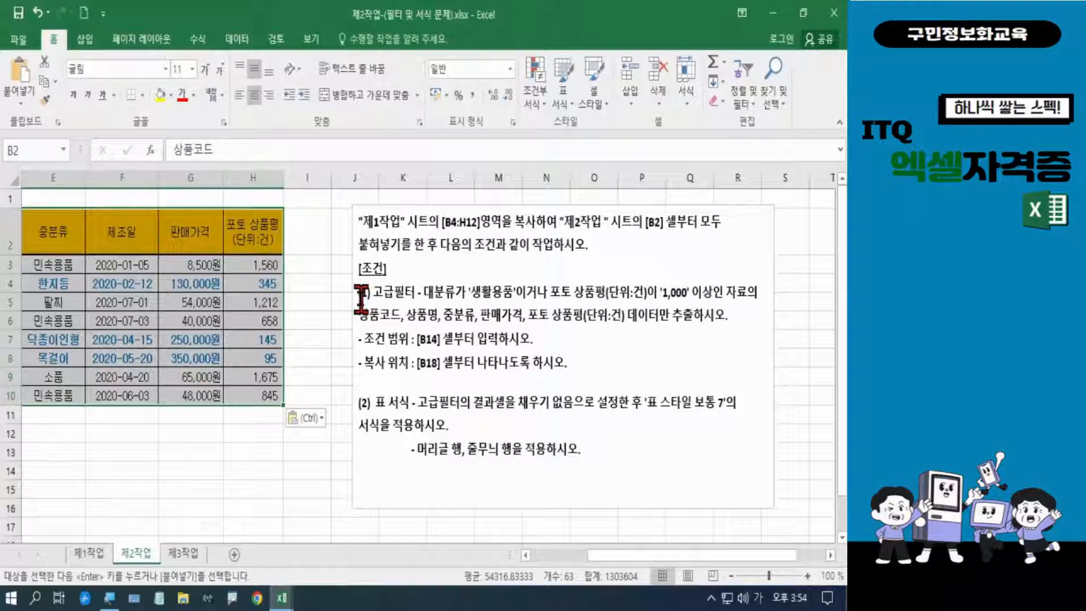
Copy the 대분류 and 포토 상품평(단위:건) headers from D2 and H2 and paste them at B14 as the criteria headers.
drag(361, 300, 583, 362)
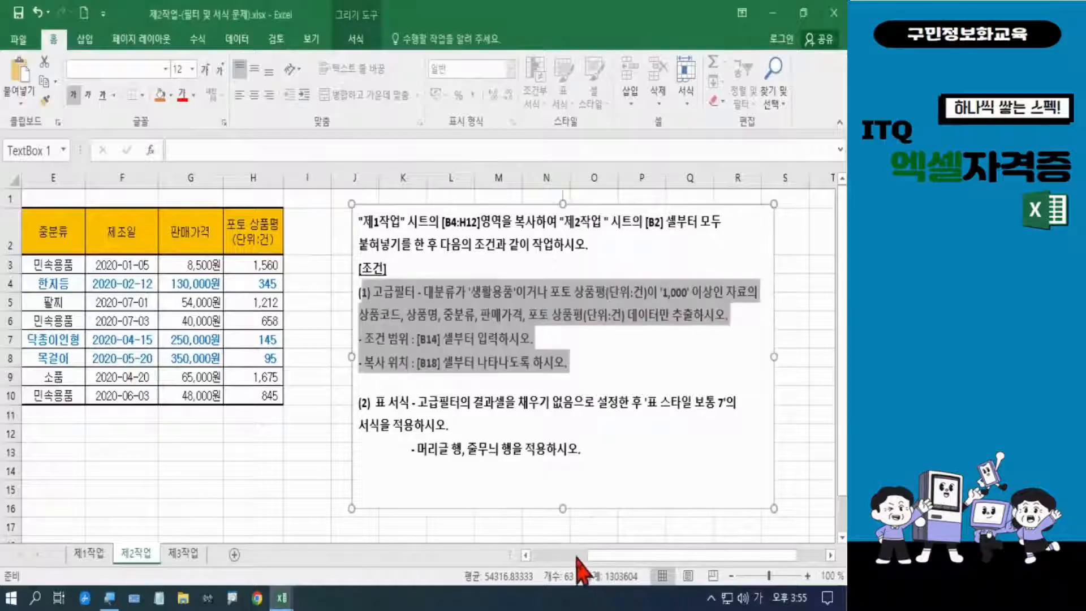
drag(600, 554, 547, 563)
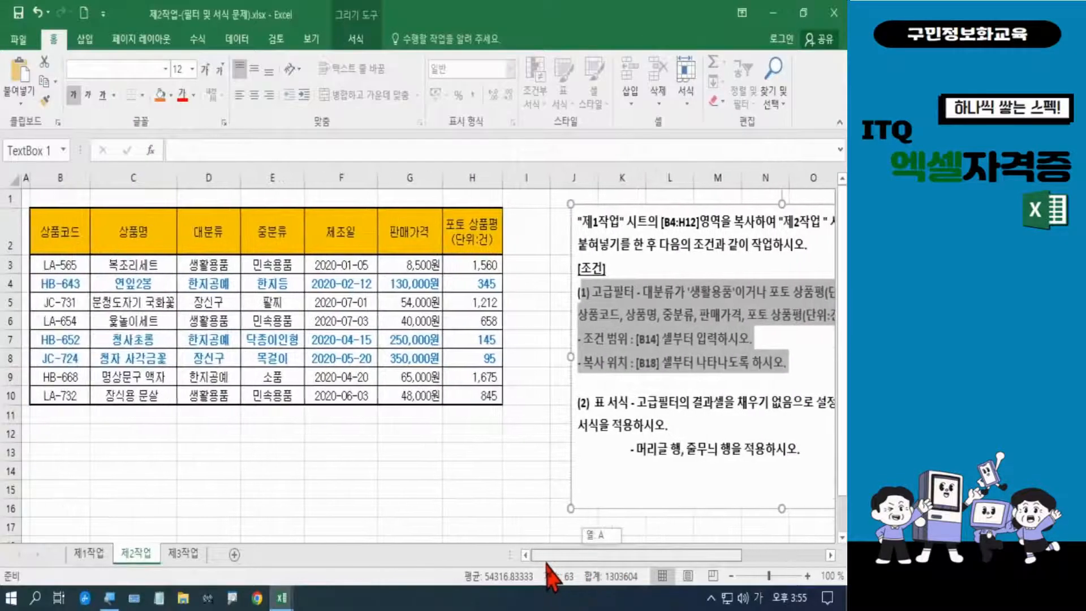
click(456, 500)
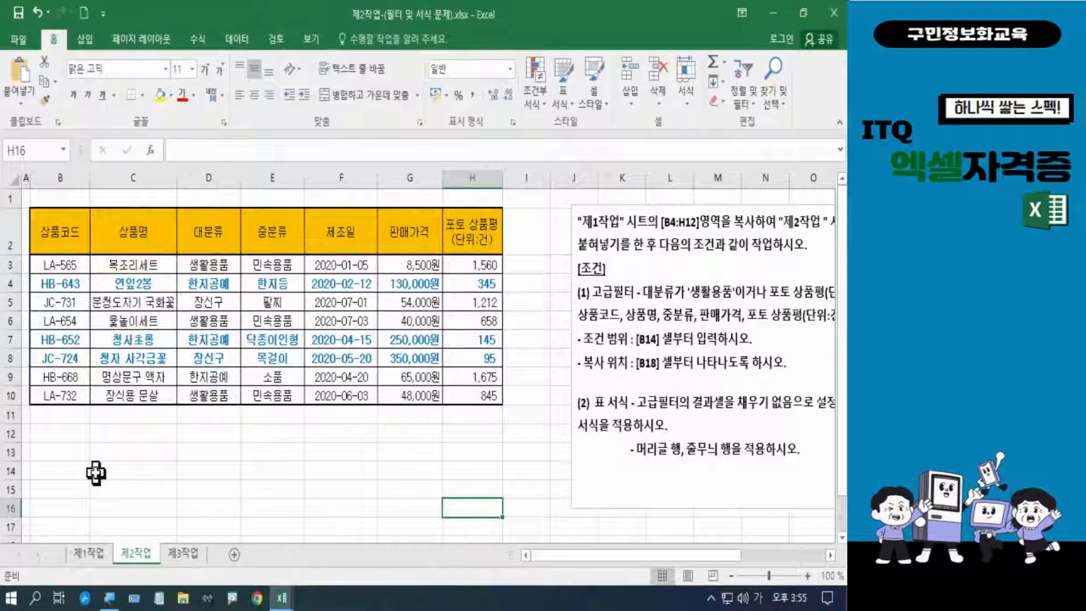
click(66, 474)
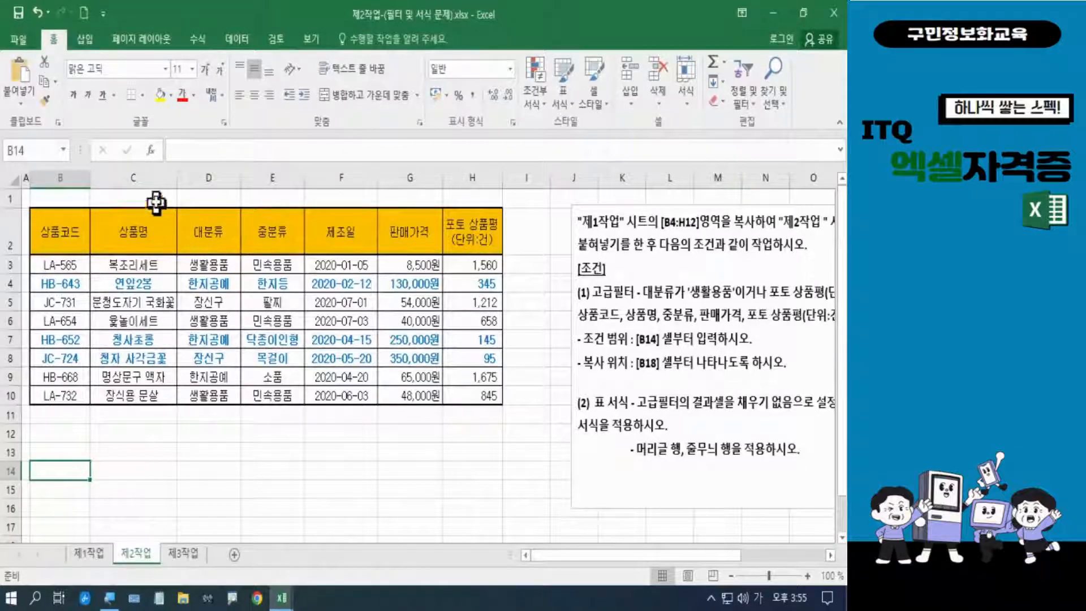
click(215, 230)
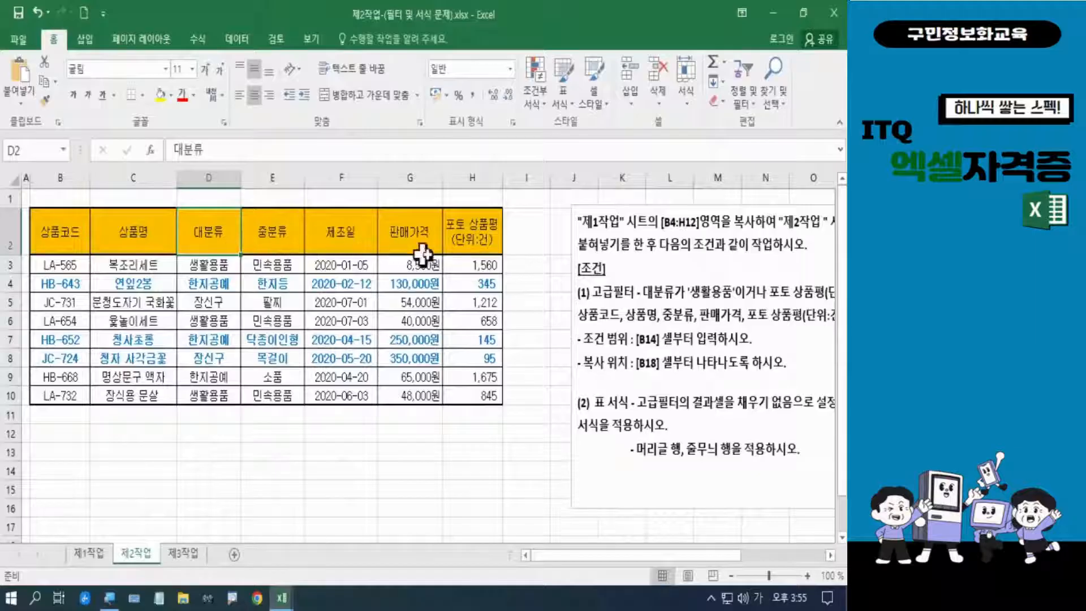
ctrl+click(485, 228)
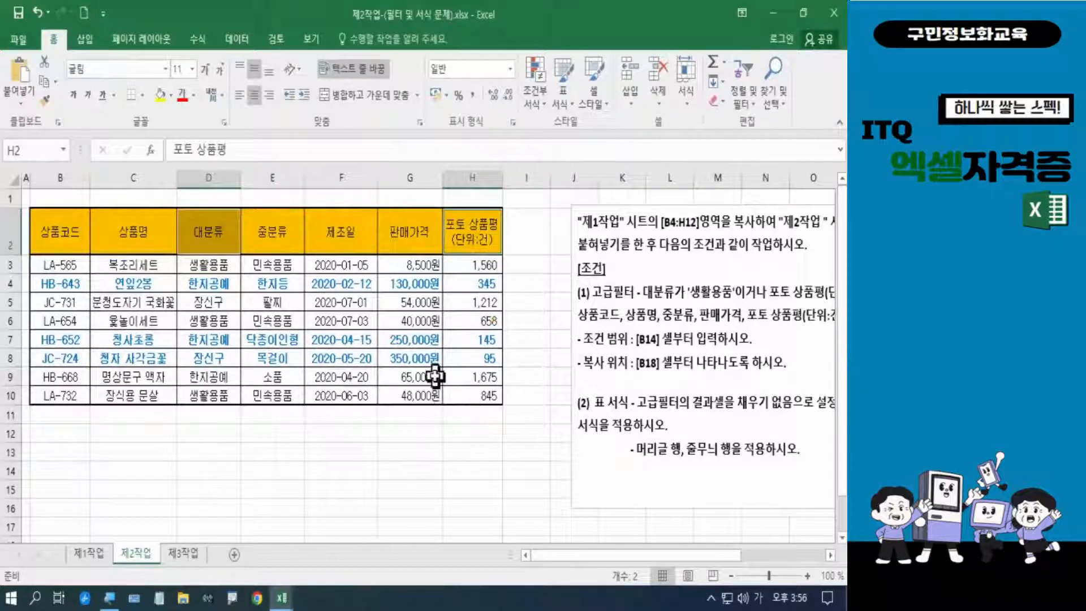
key(ctrl+c)
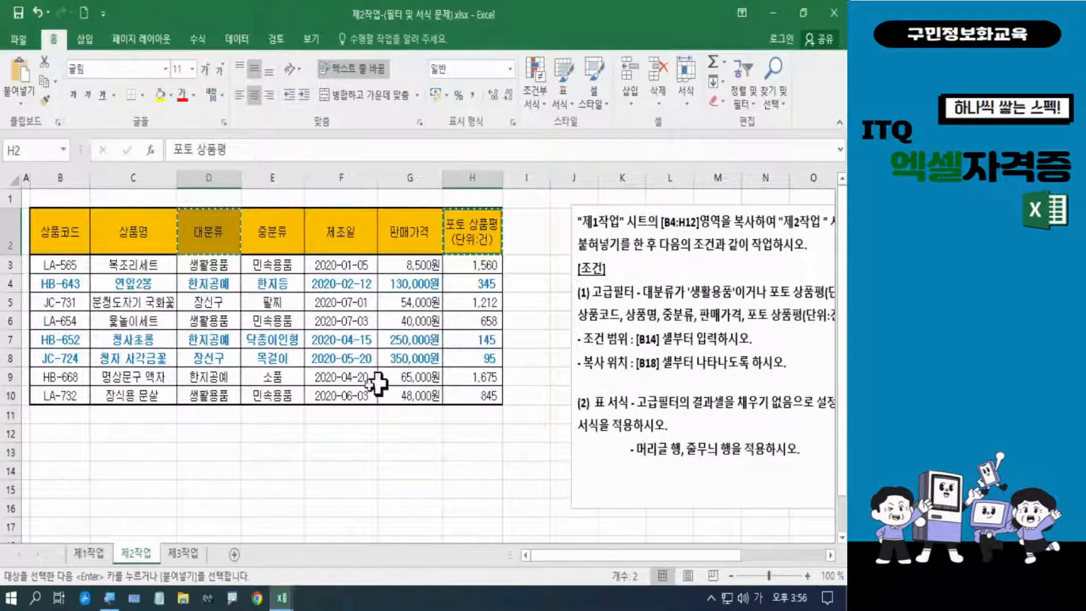
click(70, 469)
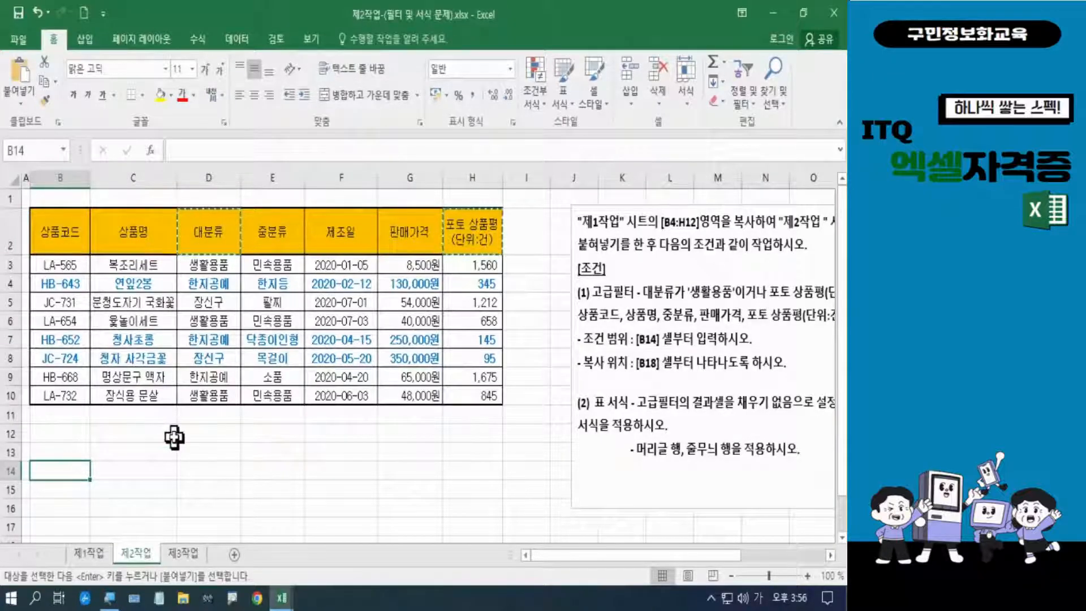
key(ctrl+v)
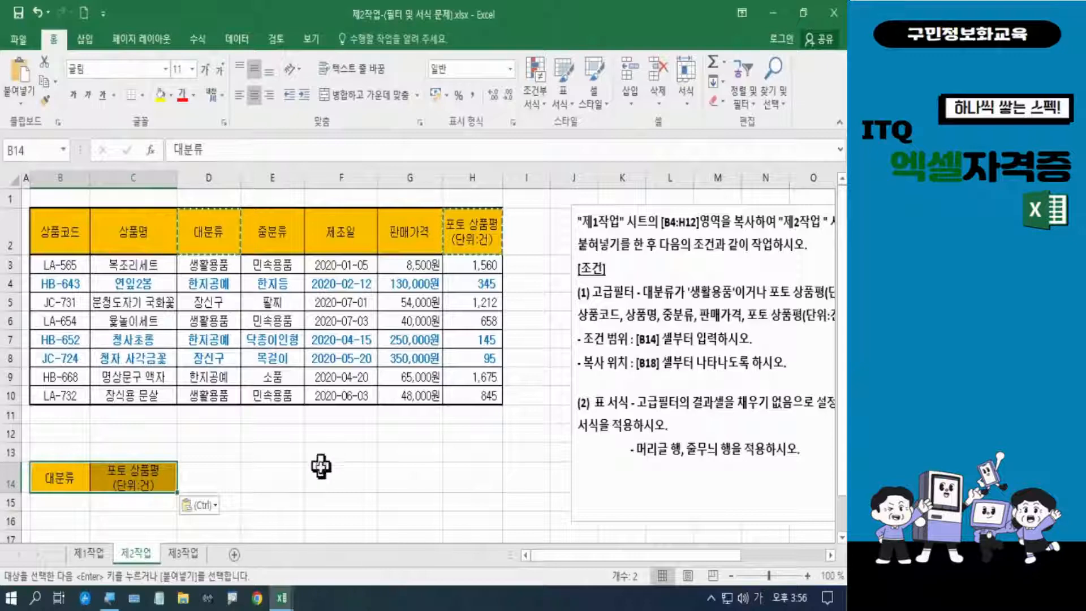
Enter the criterion 생활용품 under the 대분류 criteria header in cell B15.
drag(842, 373, 843, 415)
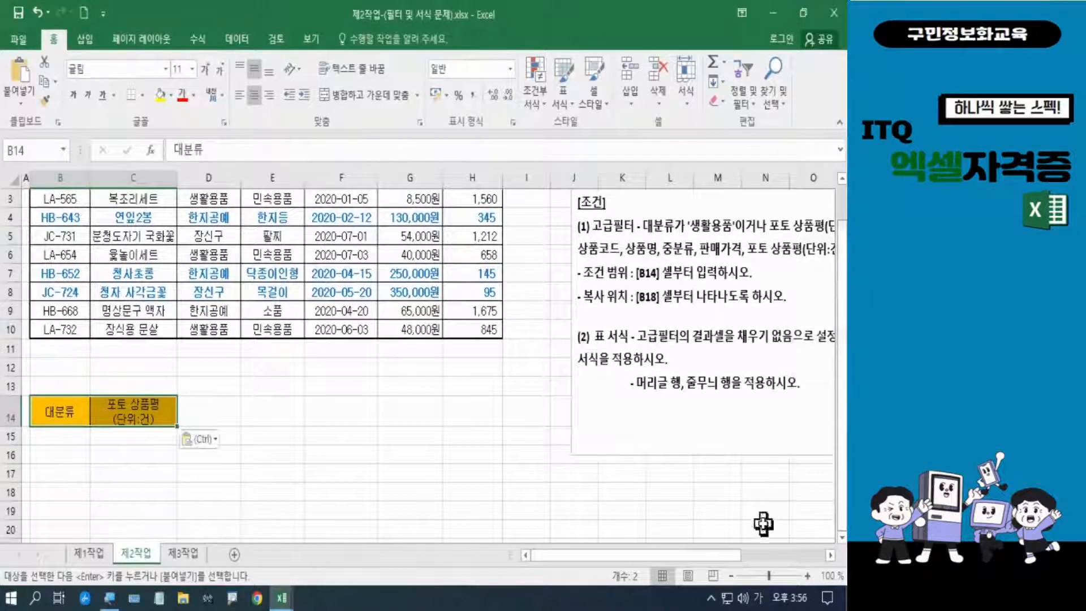
click(732, 576)
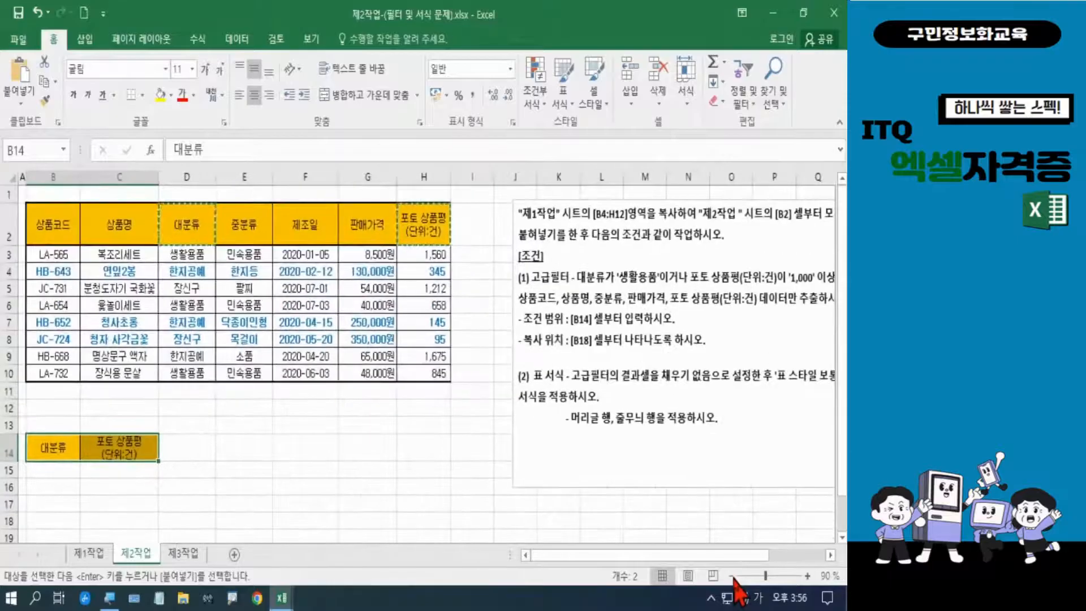
click(59, 469)
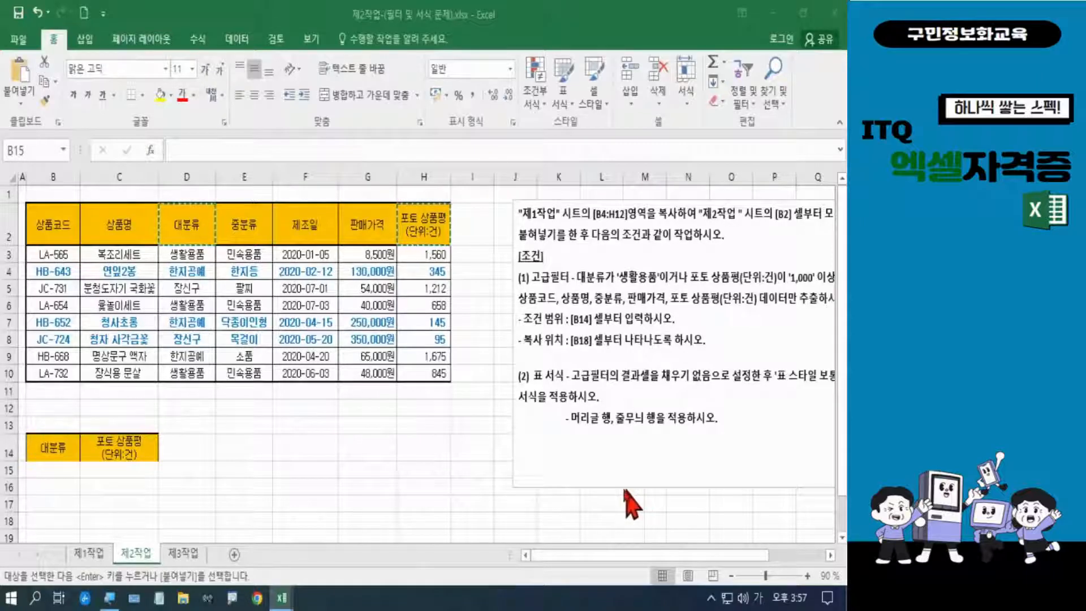
click(50, 476)
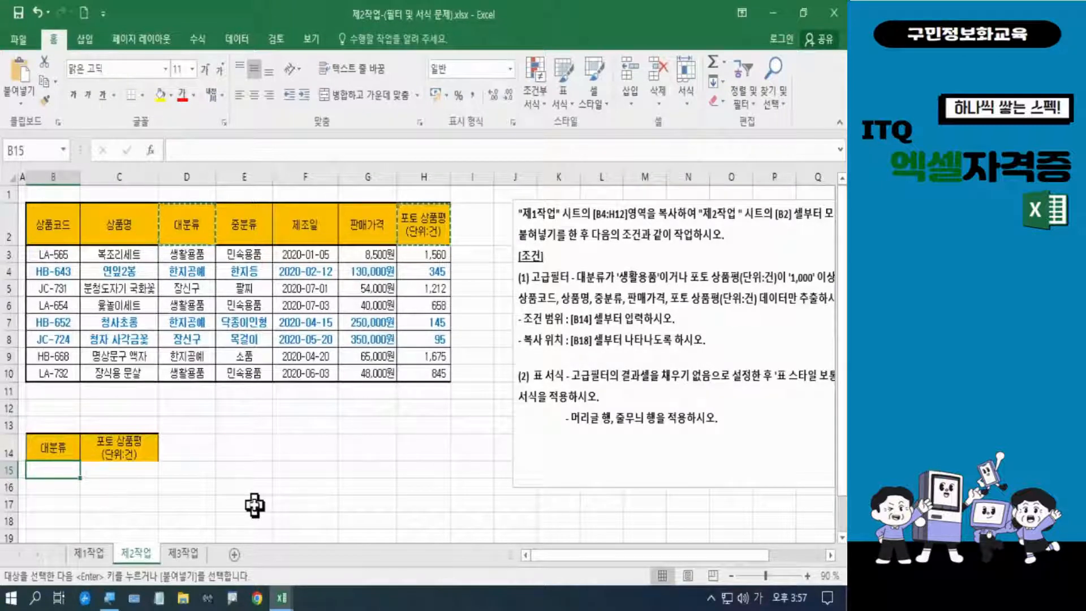
text(생화)
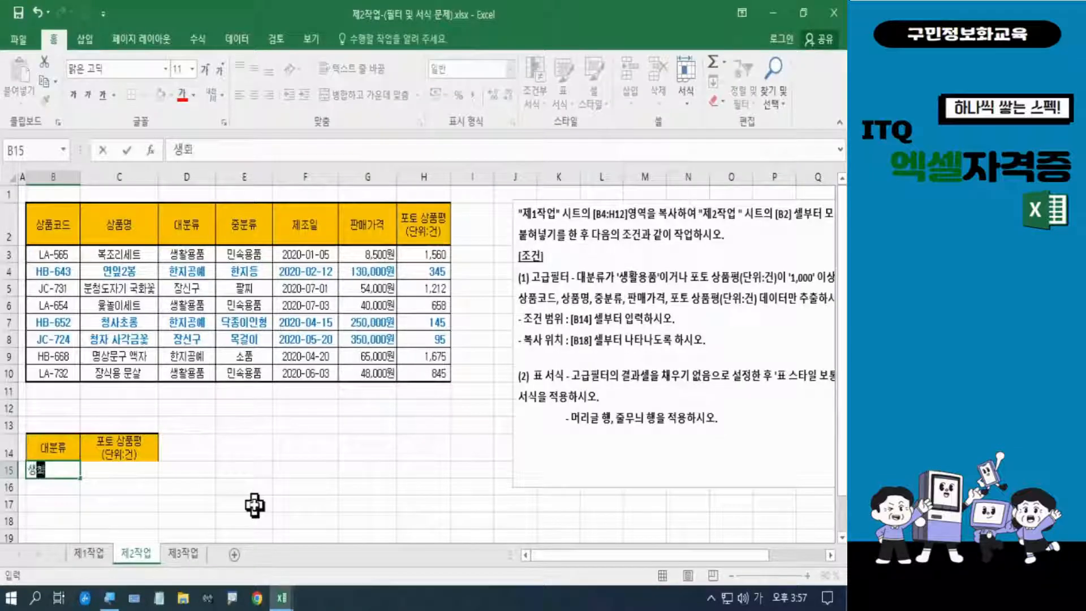
text(활용푸)
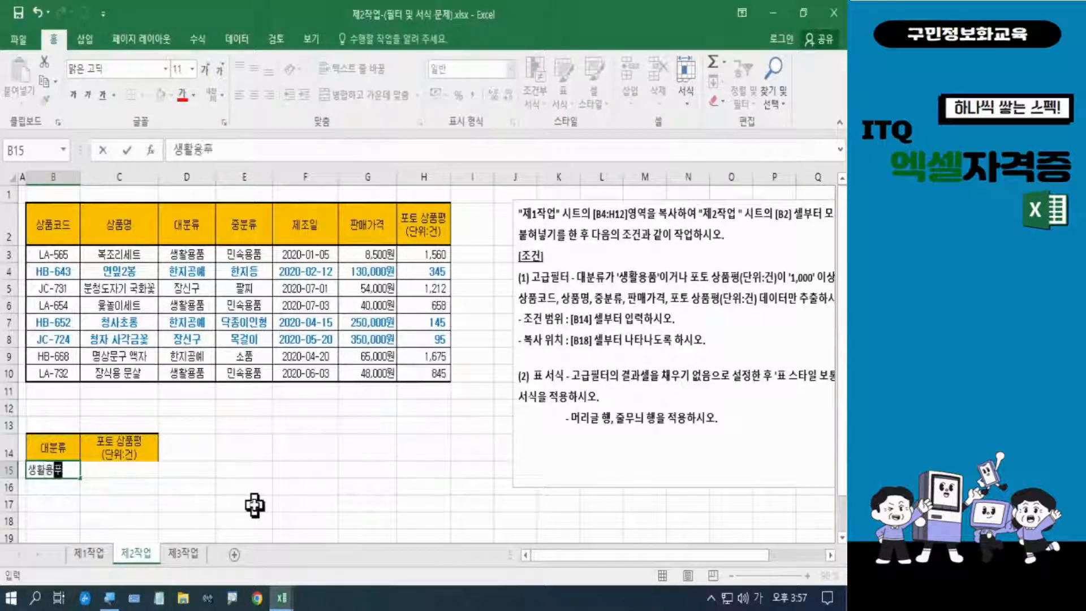
text(ㅁ)
key(Return)
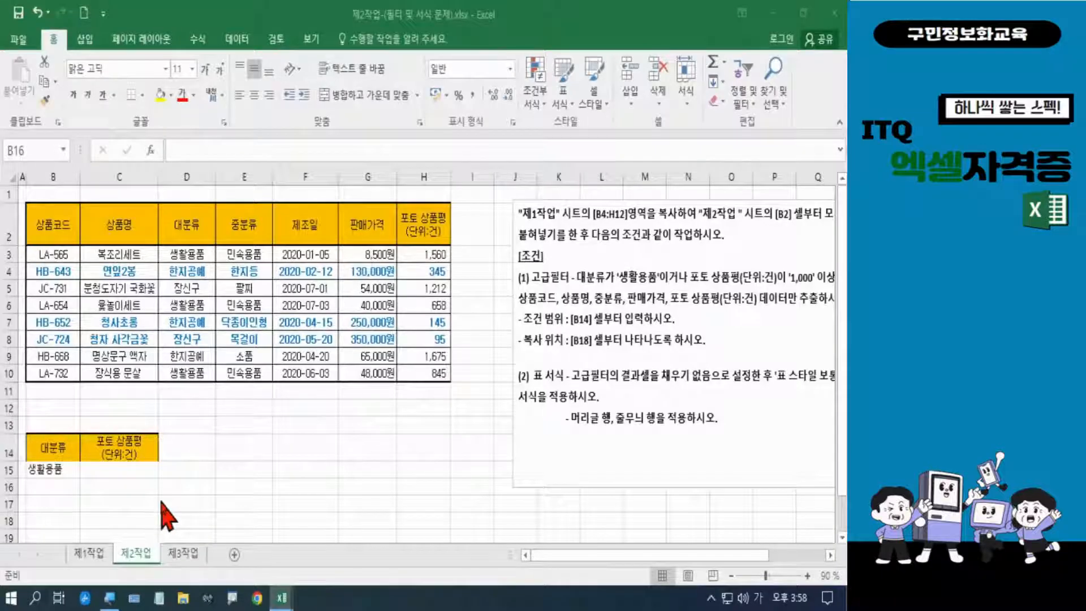
Enter the criterion >=1000 under the 포토 상품평(단위:건) criteria header in cell C16, one row below the 대분류 criterion.
click(111, 484)
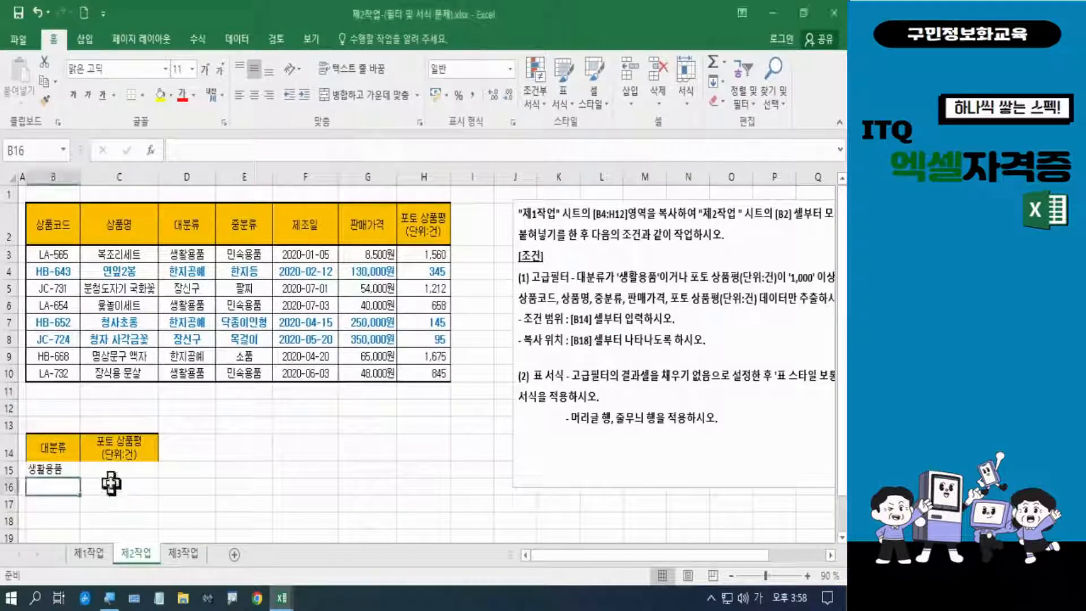
click(111, 483)
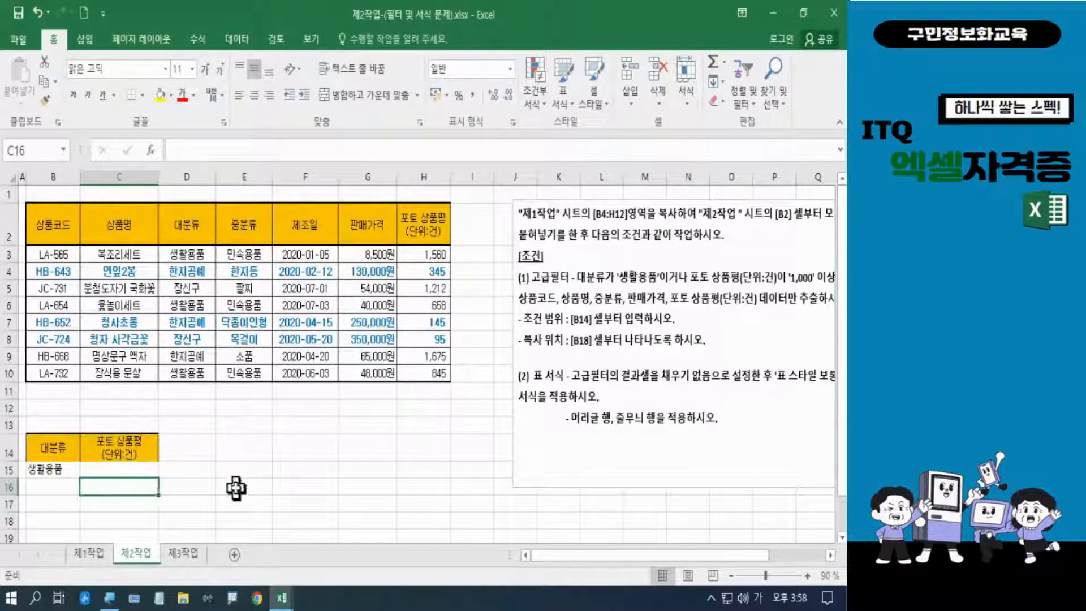
text(>=)
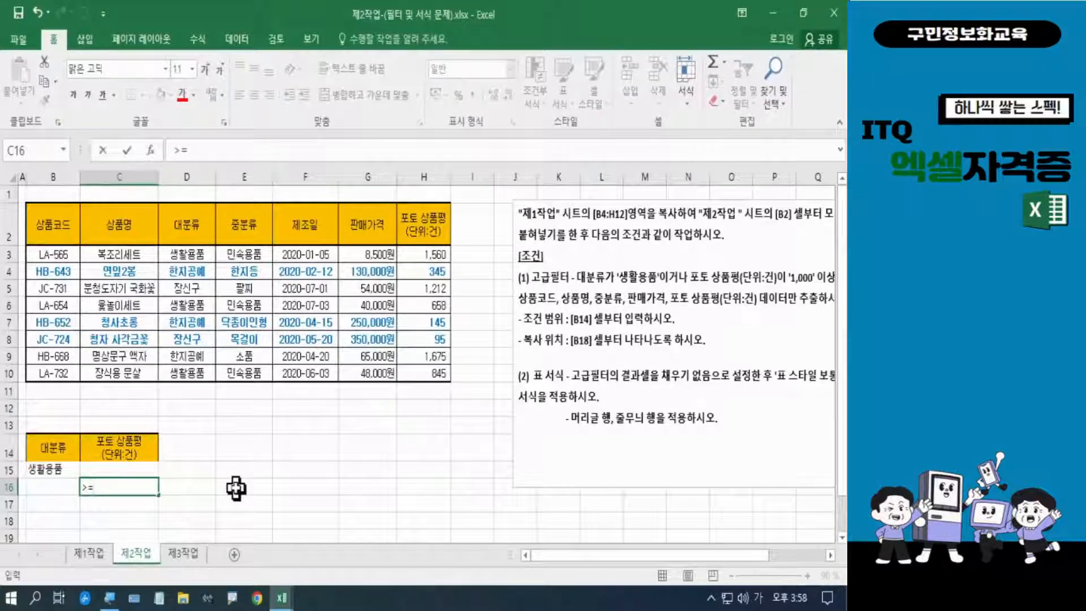
text(1000)
key(Return)
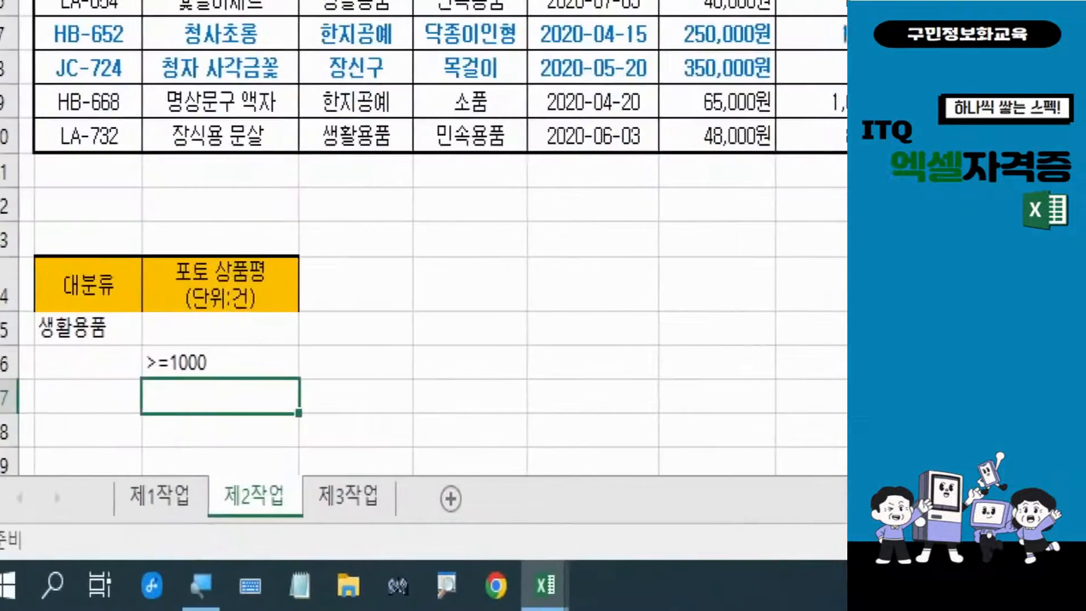
mouse_move(0, 233)
mouse_down()
mouse_move(13, 254)
mouse_move(369, 437)
mouse_up()
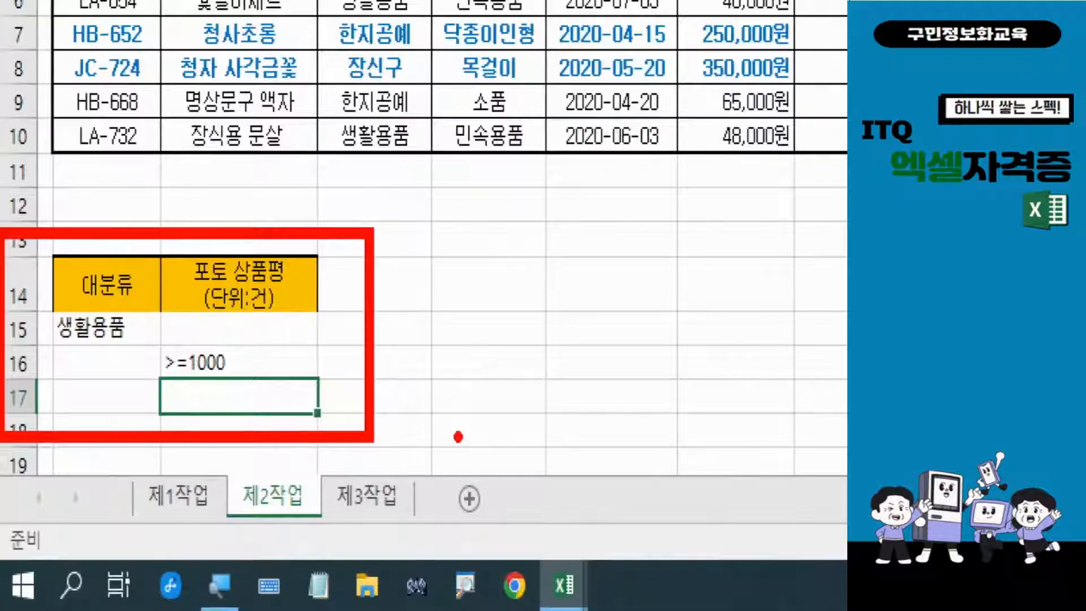
key(Escape)
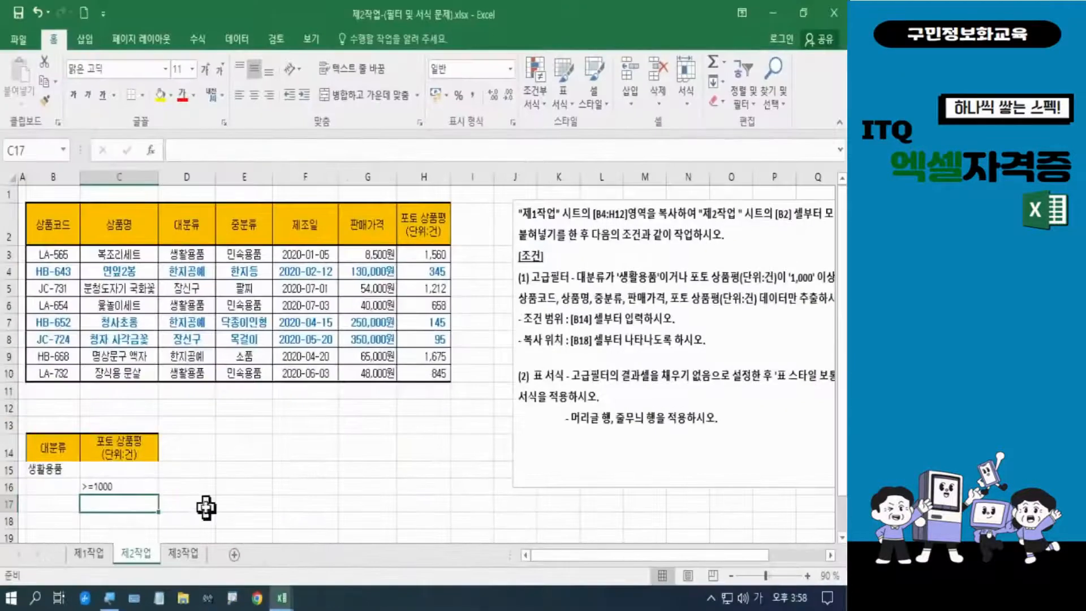
click(808, 575)
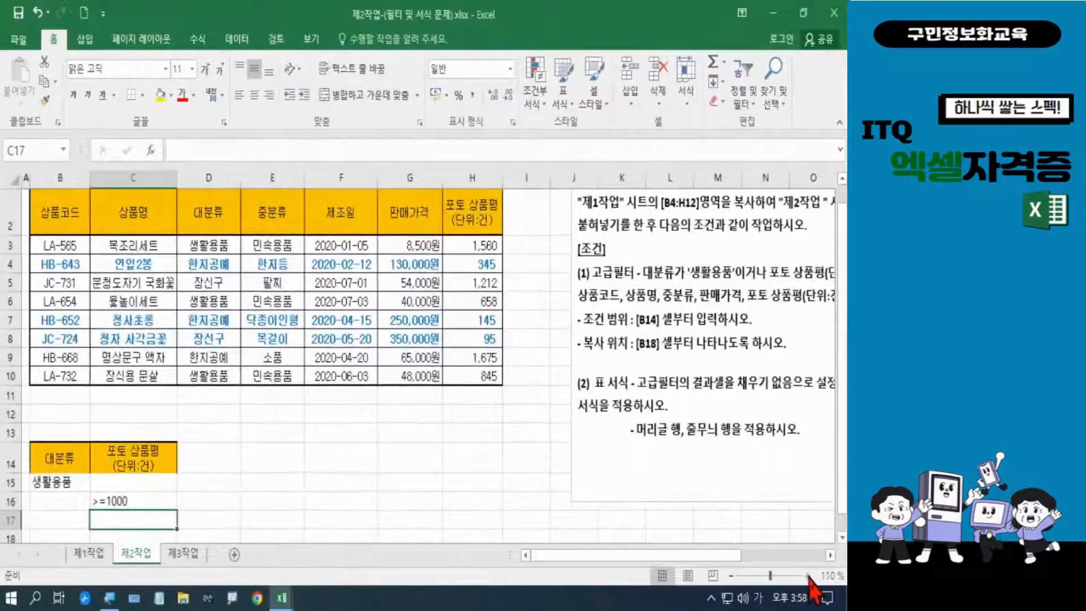
click(808, 575)
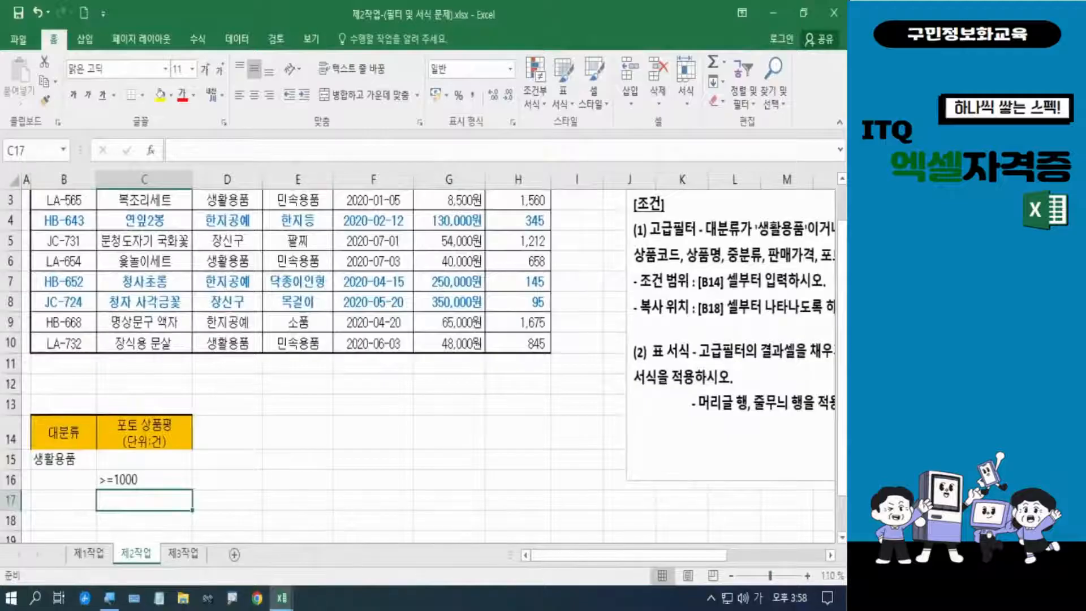
key(ctrl+1)
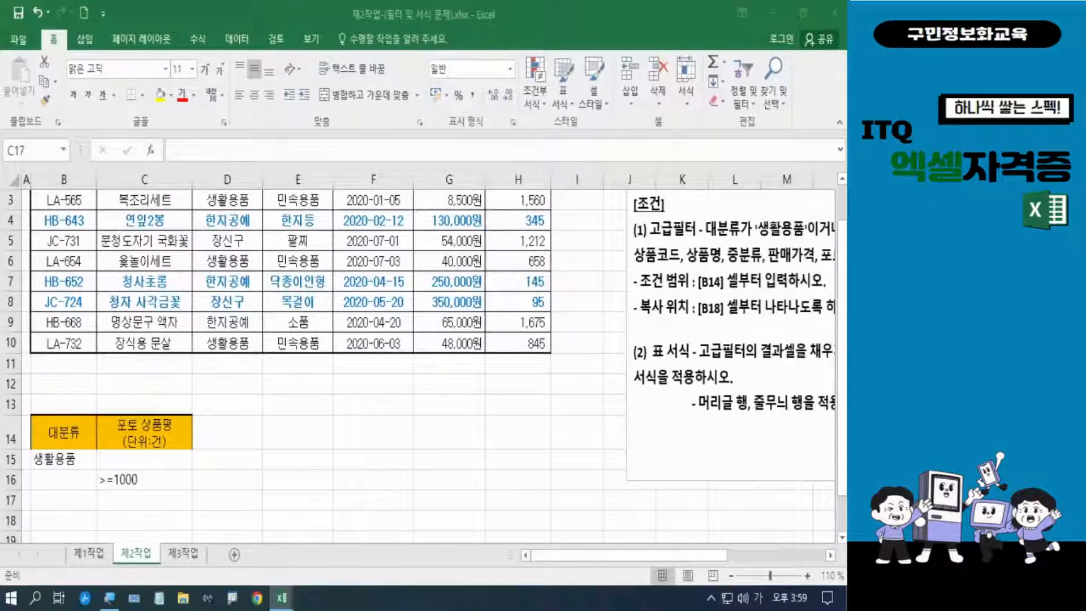
key(Hangul)
key(Hangul)
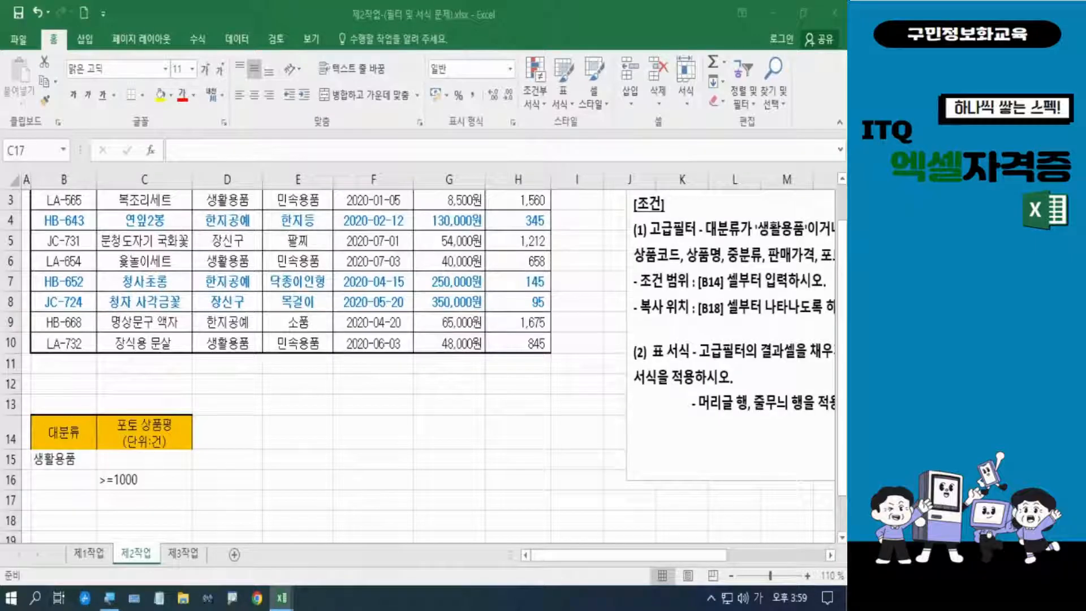
key(Hangul)
key(Hangul)
key(Hangul)
Copy the 상품코드, 상품명, 중분류, 판매가격 and 포토 상품평(단위:건) headers from row 2 and paste them at B18 as the extraction headers.
scroll(454, 383, up, 1)
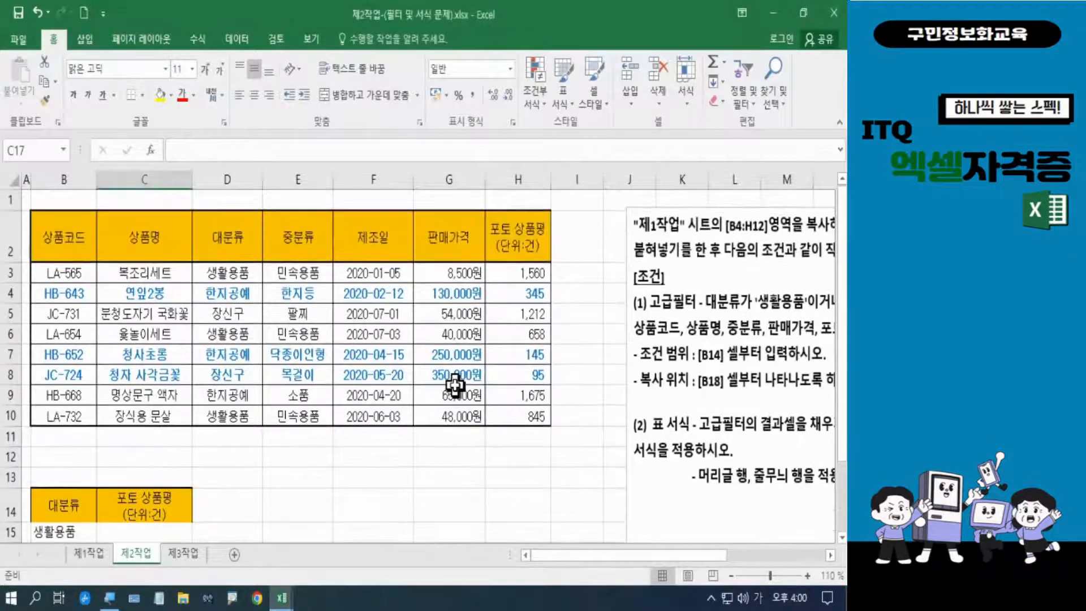
click(71, 246)
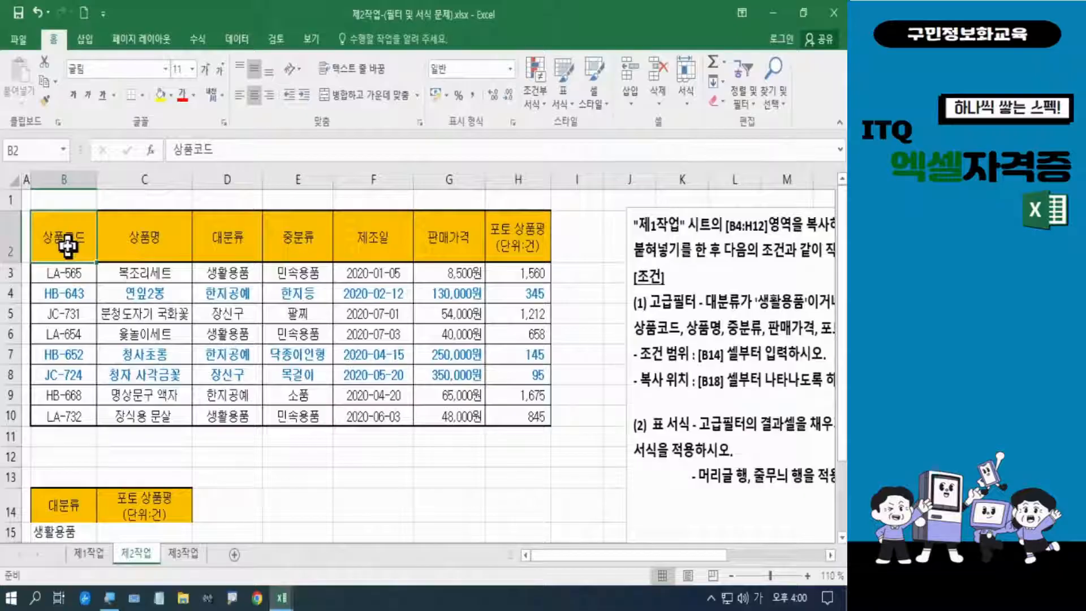
ctrl+click(122, 233)
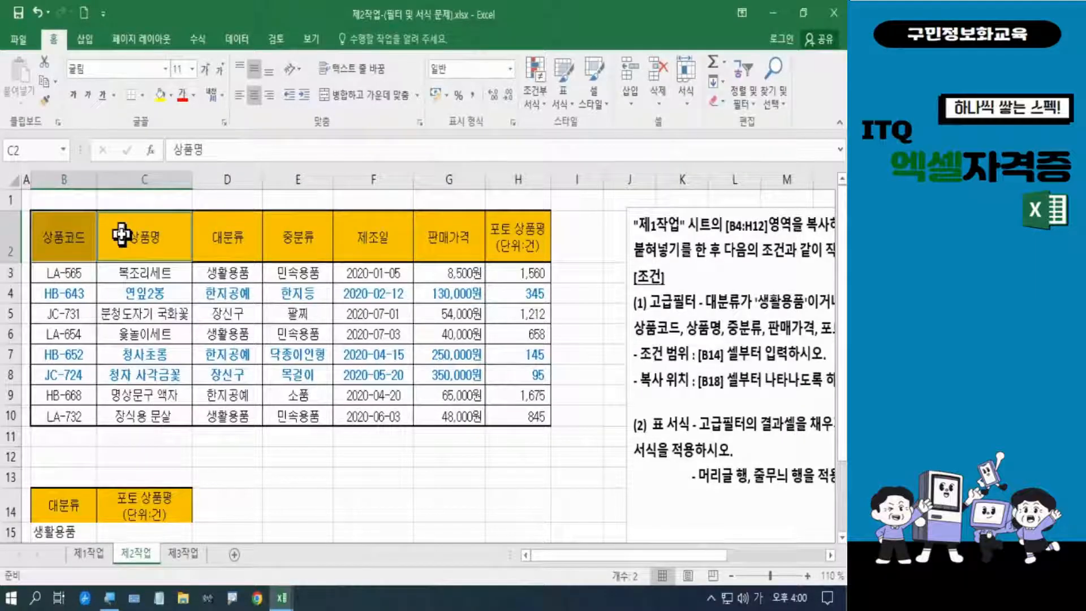
ctrl+click(298, 240)
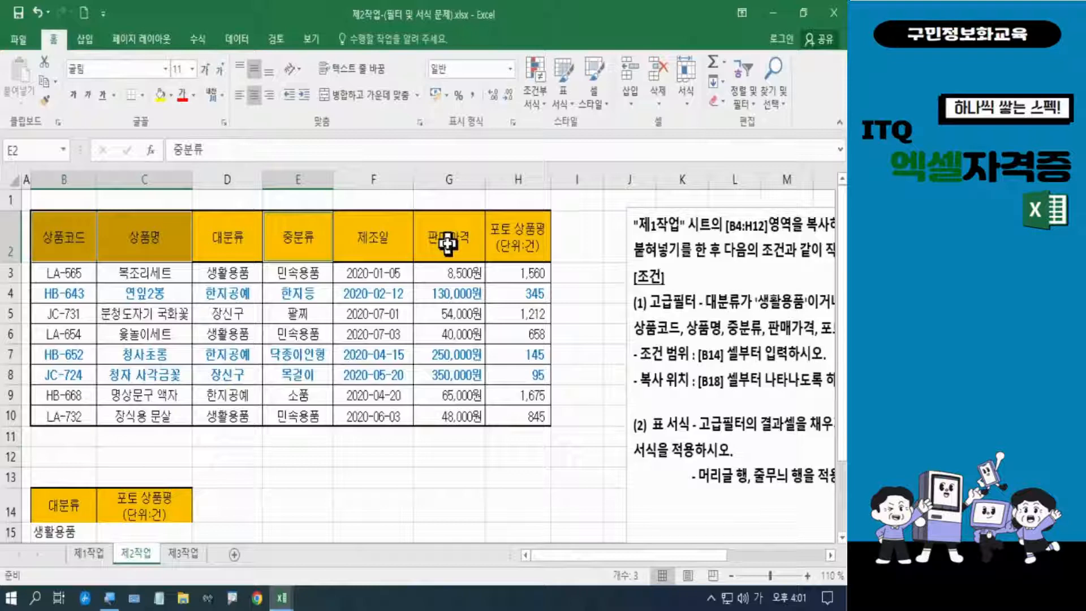
ctrl+click(447, 243)
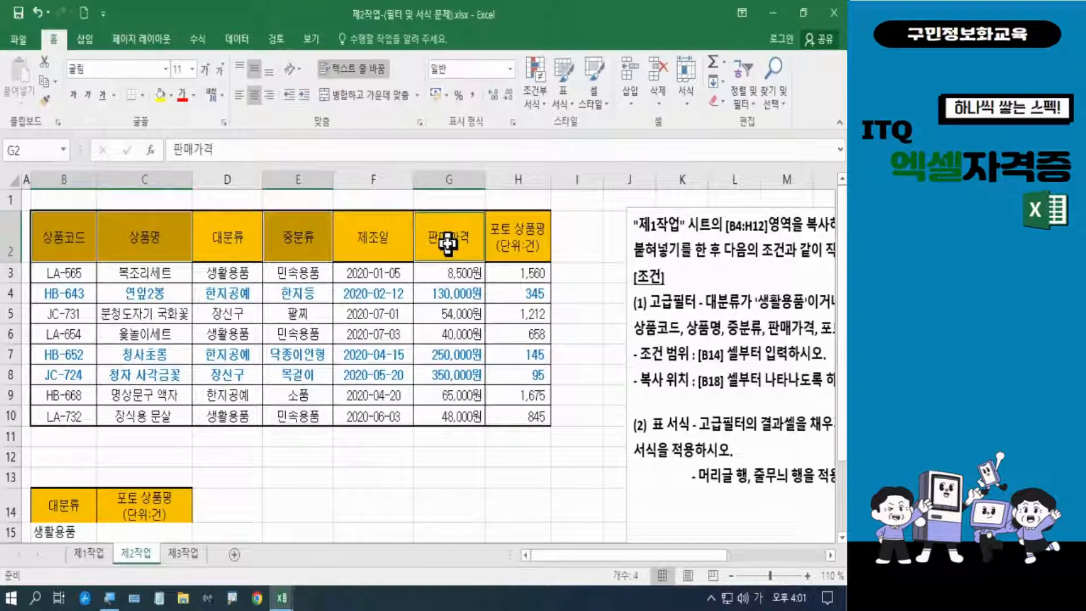
ctrl+click(513, 242)
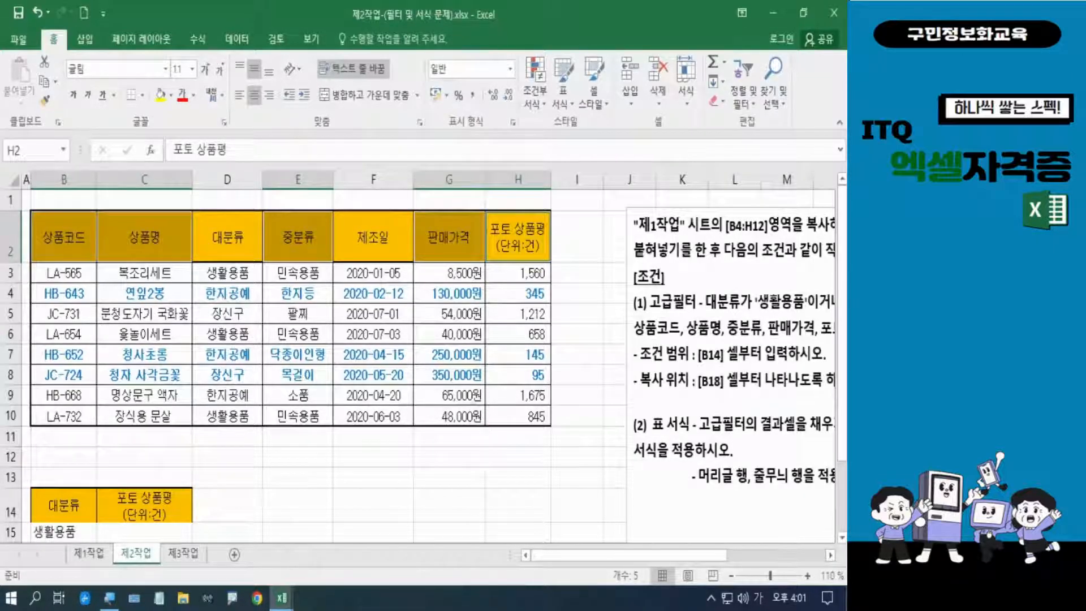
mouse_move(20, 207)
mouse_down()
mouse_move(77, 260)
mouse_move(190, 263)
mouse_up()
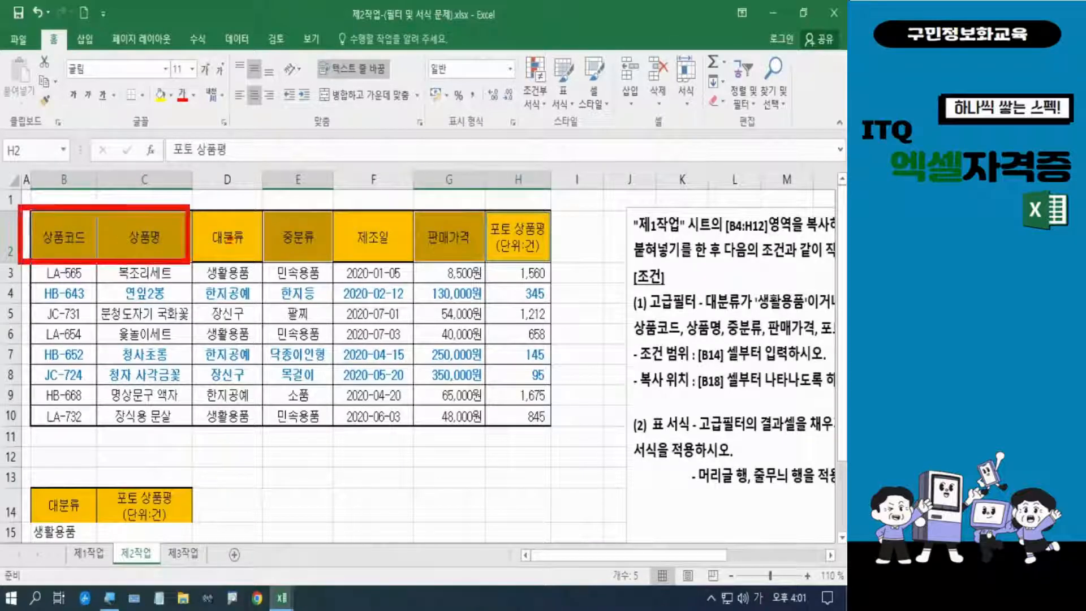
drag(253, 205, 331, 261)
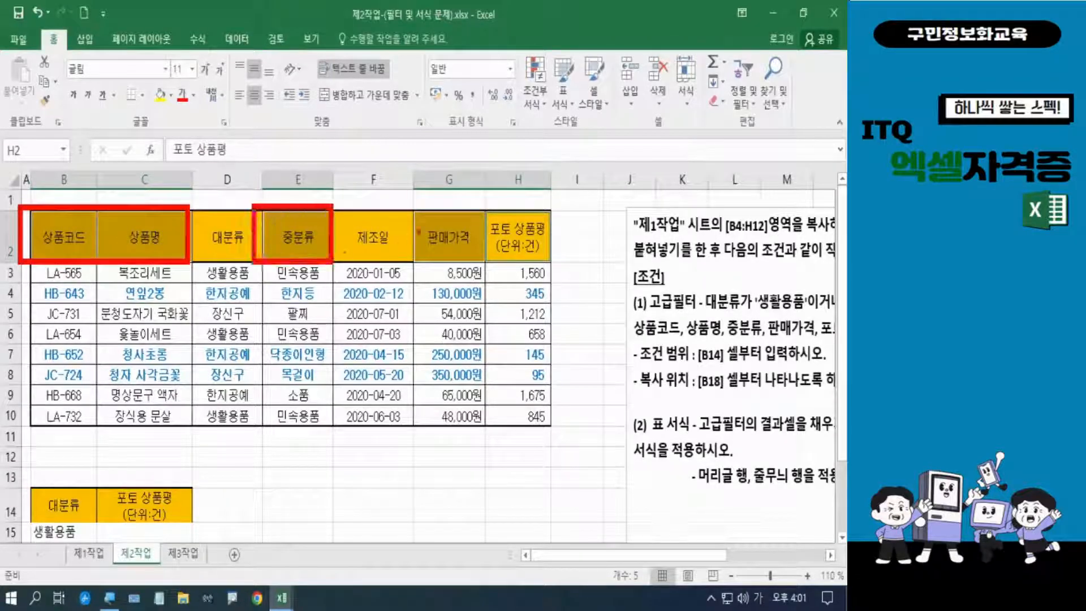
mouse_move(417, 203)
mouse_down()
mouse_move(424, 229)
mouse_move(510, 265)
mouse_move(554, 266)
mouse_up()
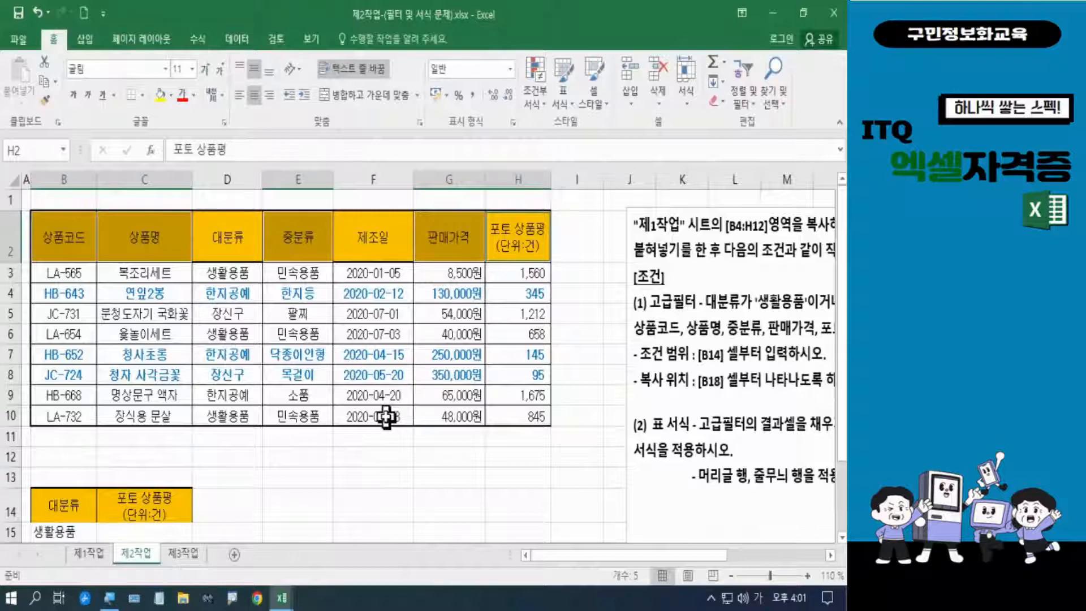
key(ctrl+c)
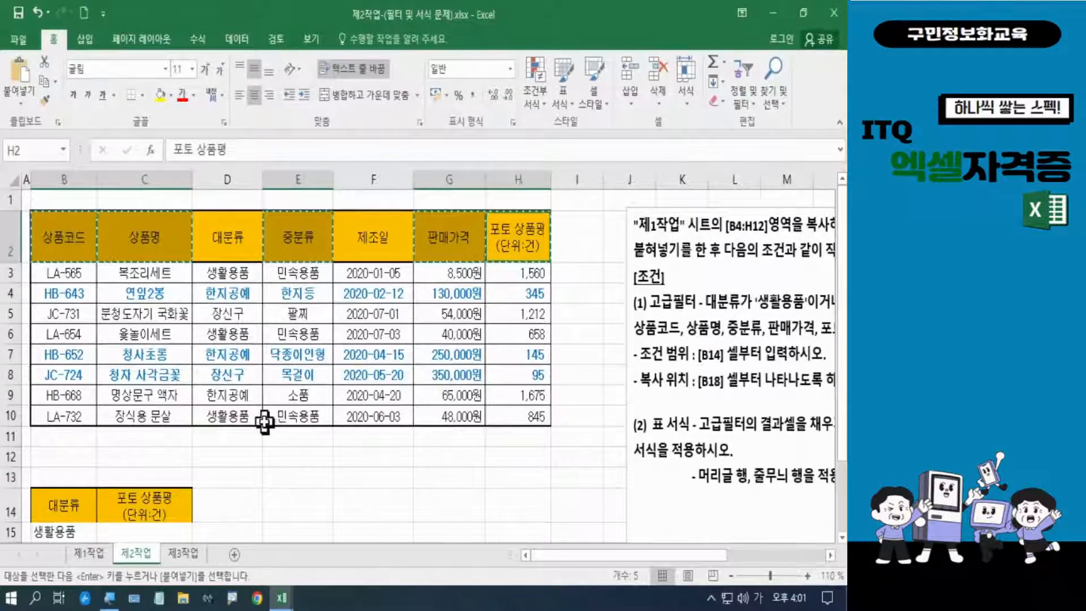
scroll(264, 421, down, 3)
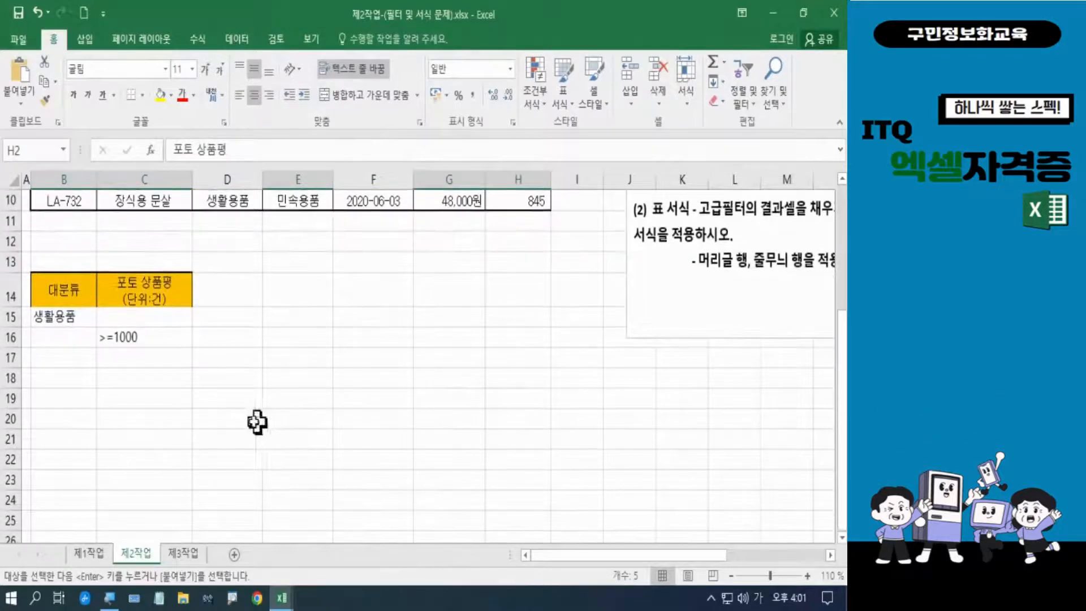
click(72, 378)
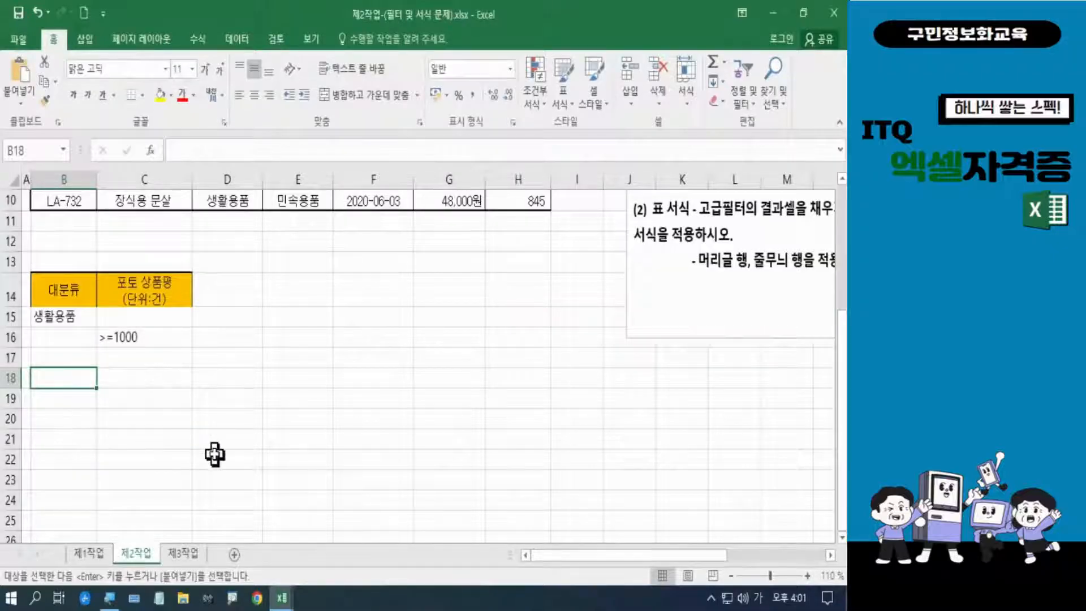
key(ctrl+v)
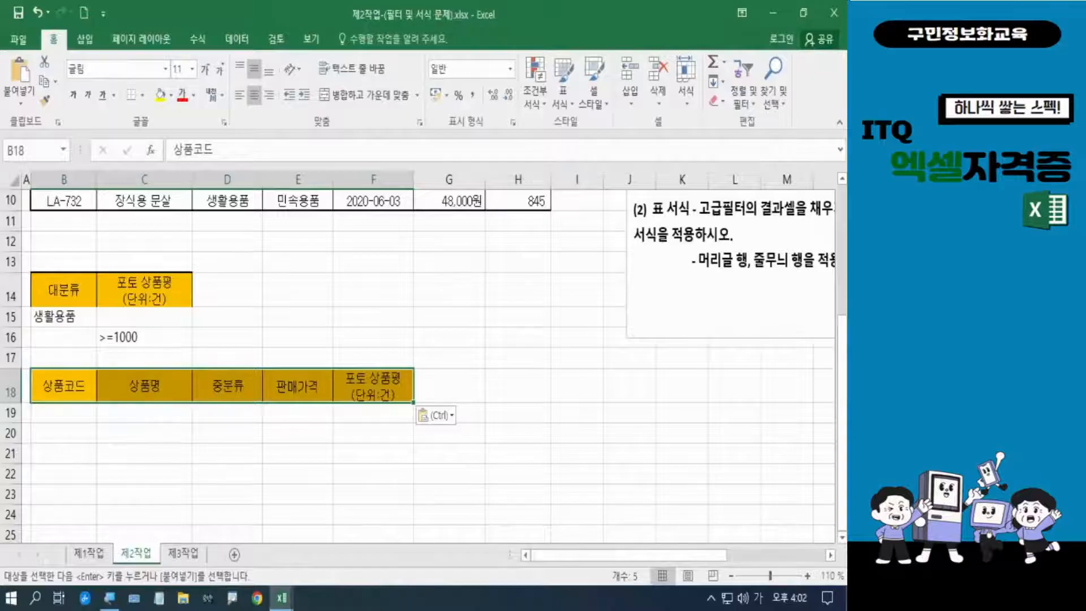
Review the source table, the criteria range at B14 and the extraction headers at B18.
scroll(419, 350, down, 1)
scroll(483, 428, up, 2)
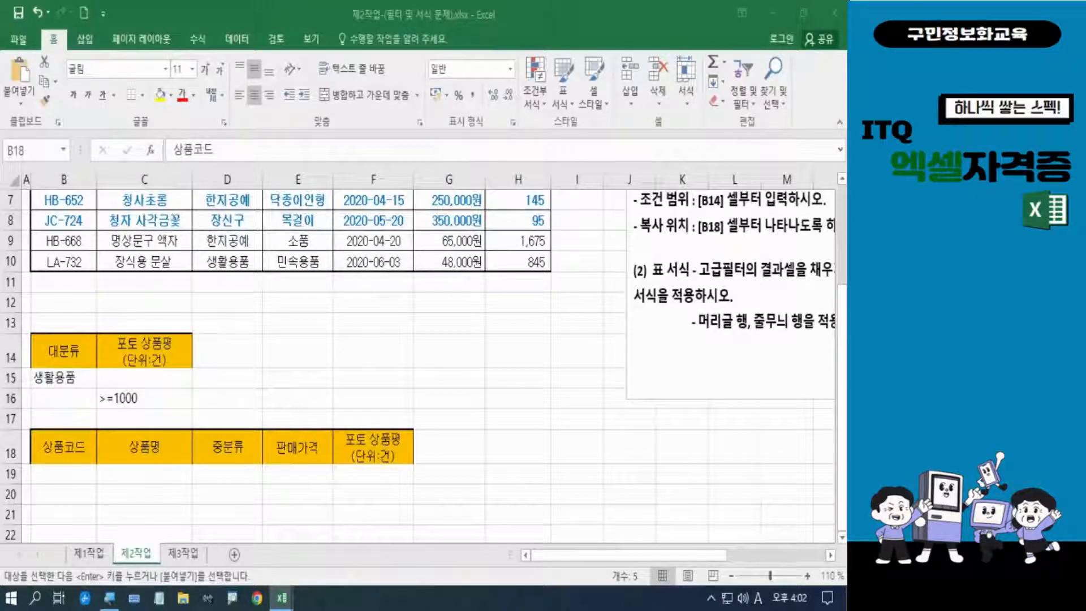
key(Hangul)
key(Hangul)
key(Hangul)
key(ctrl+v)
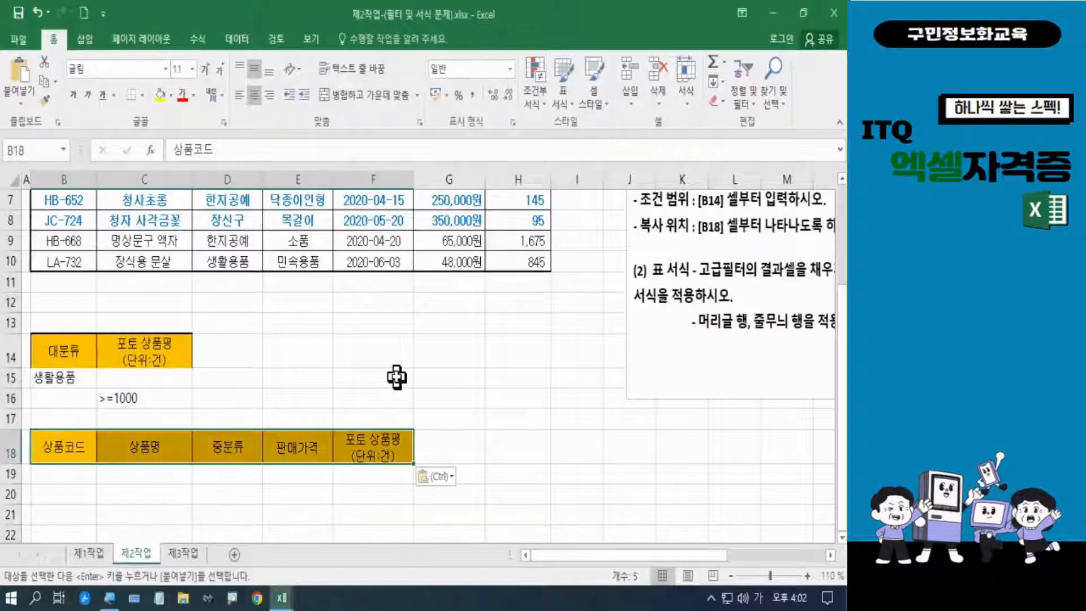
click(436, 370)
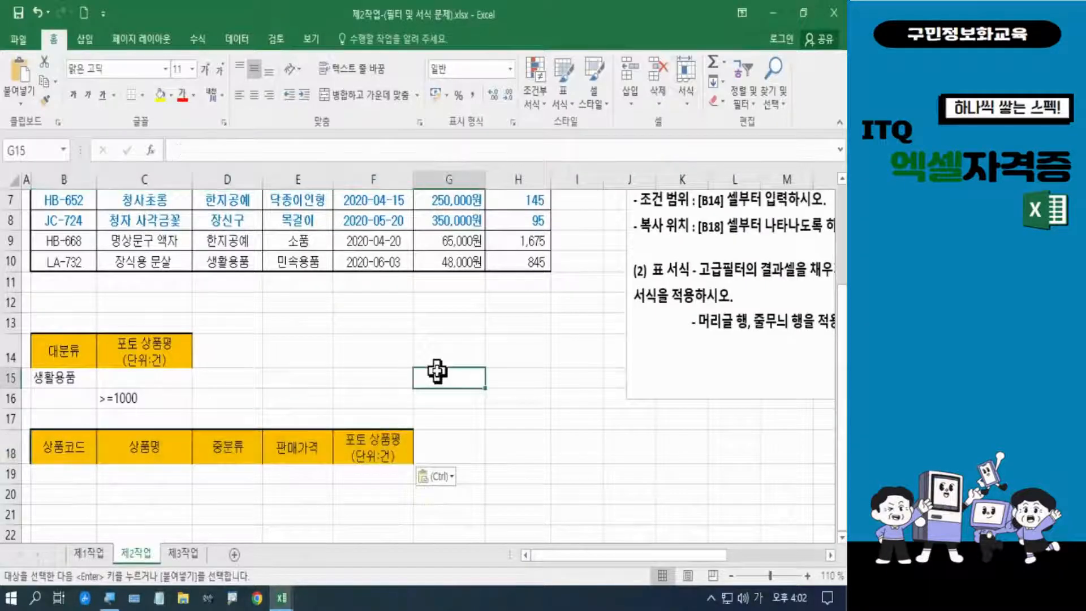
scroll(437, 370, up, 2)
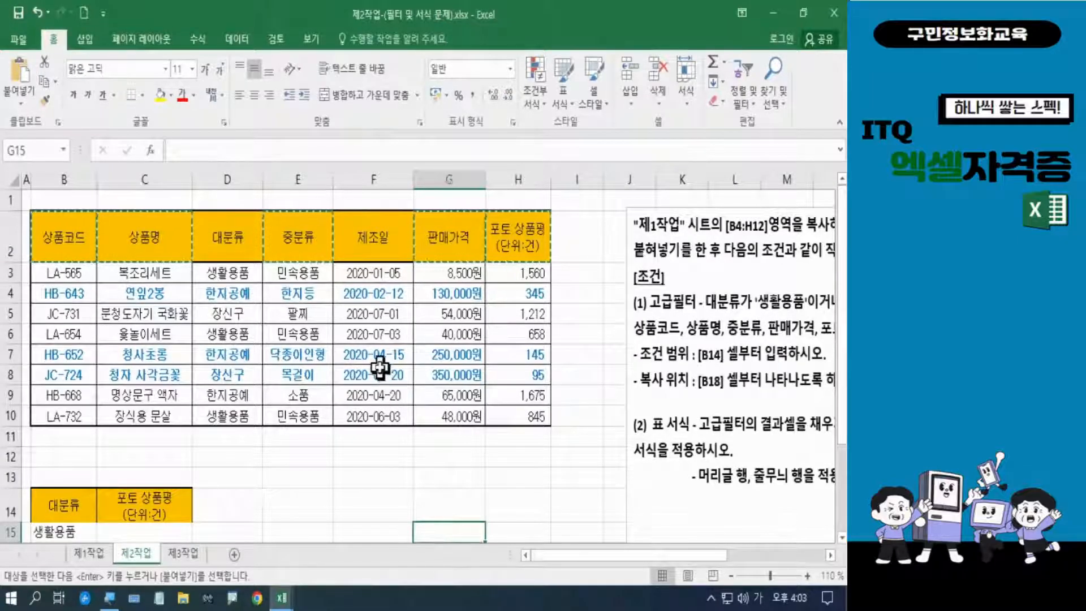
scroll(380, 368, down, 2)
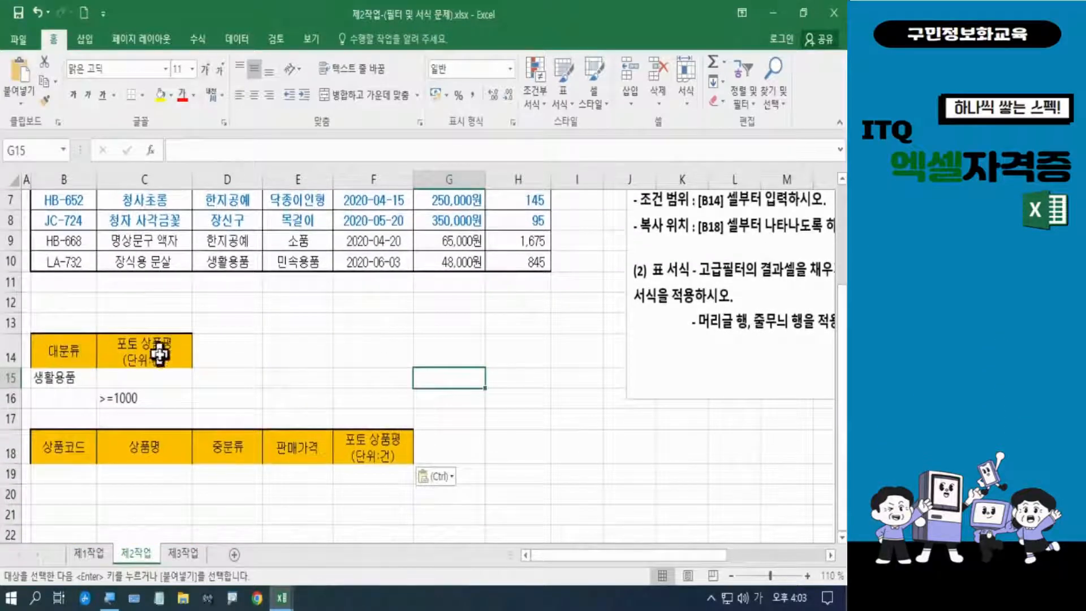
scroll(141, 403, down, 1)
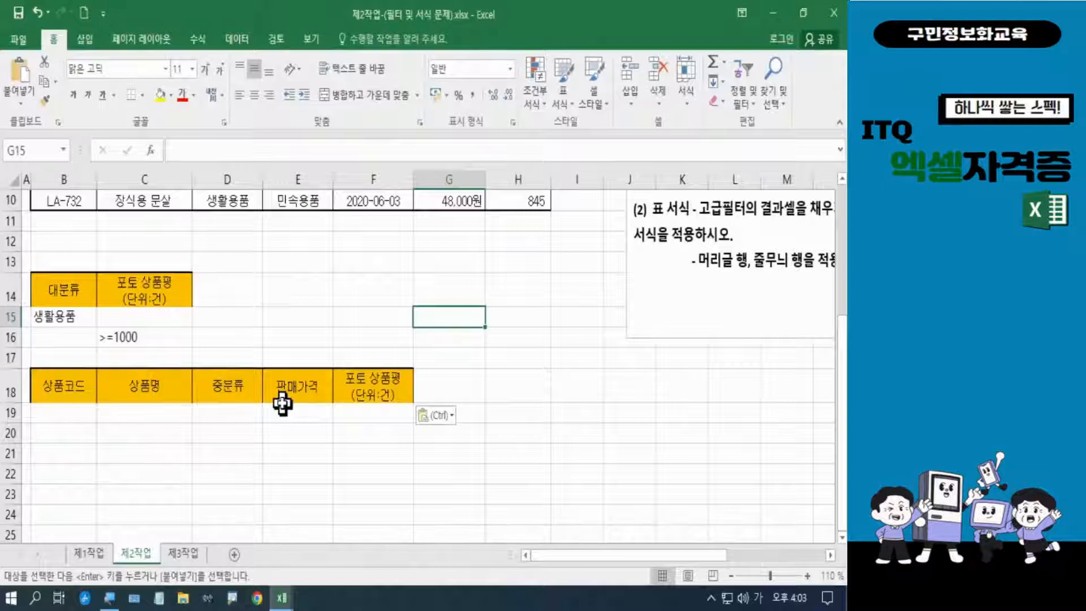
click(510, 377)
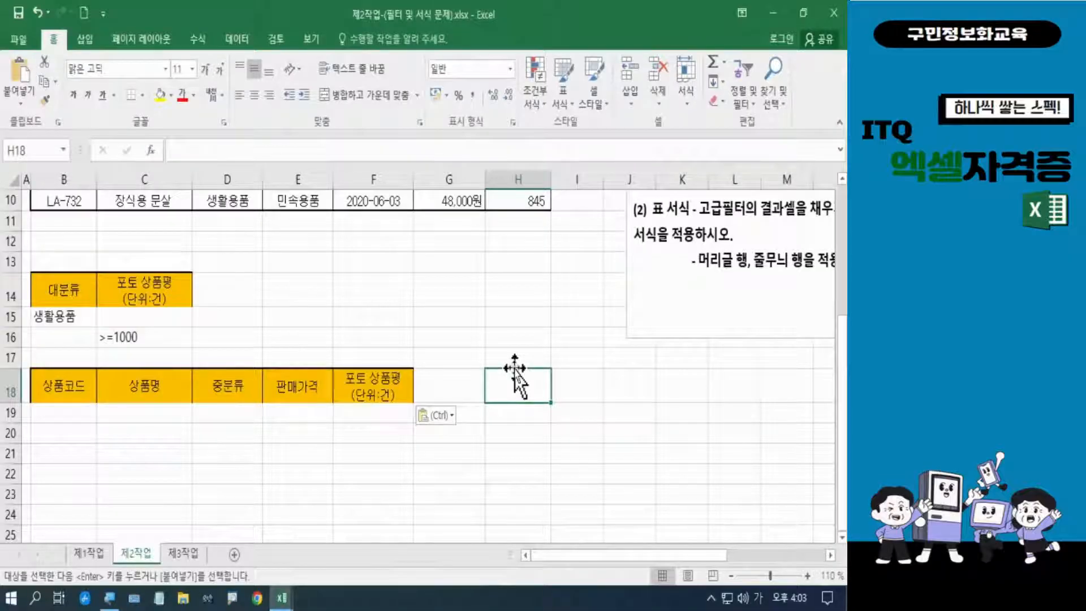
scroll(515, 368, up, 3)
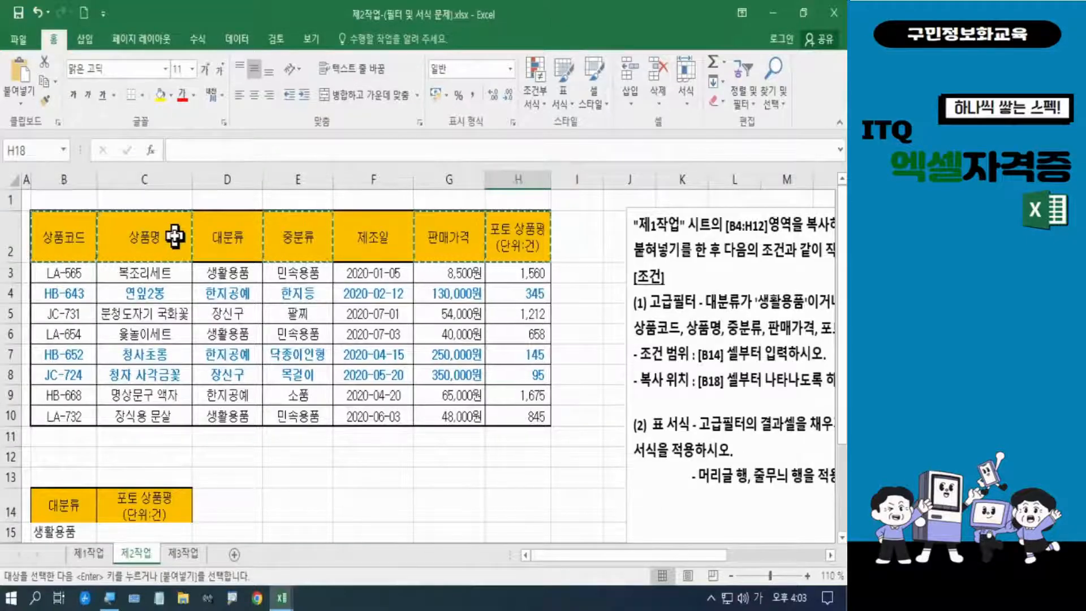
Open the Advanced Filter for the table starting at B2 and set it to copy results to another location.
key(Return)
scroll(204, 318, up, 3)
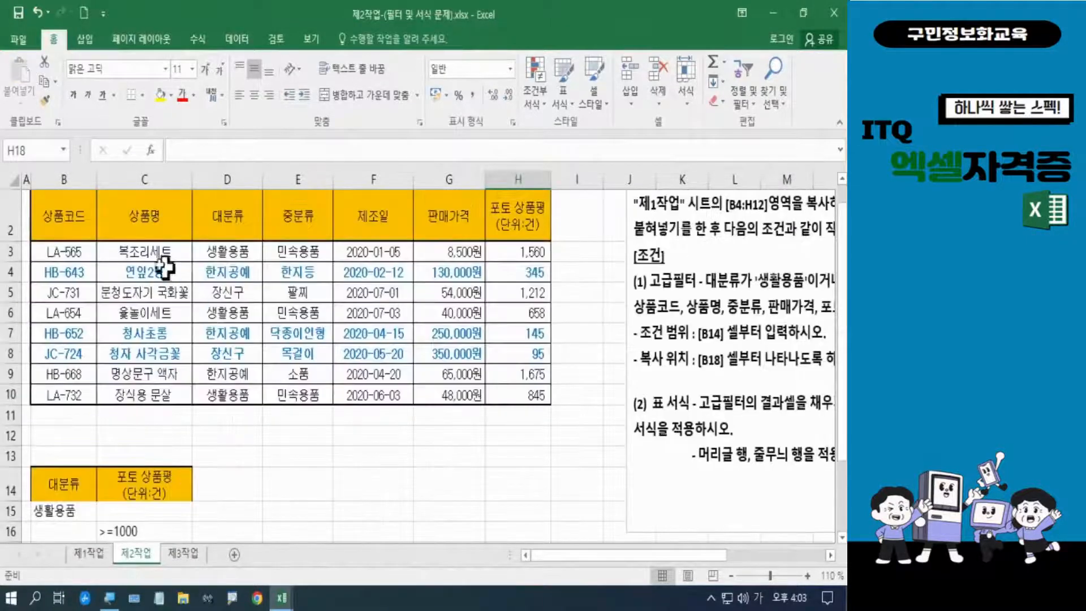
click(64, 219)
scroll(68, 227, up, 1)
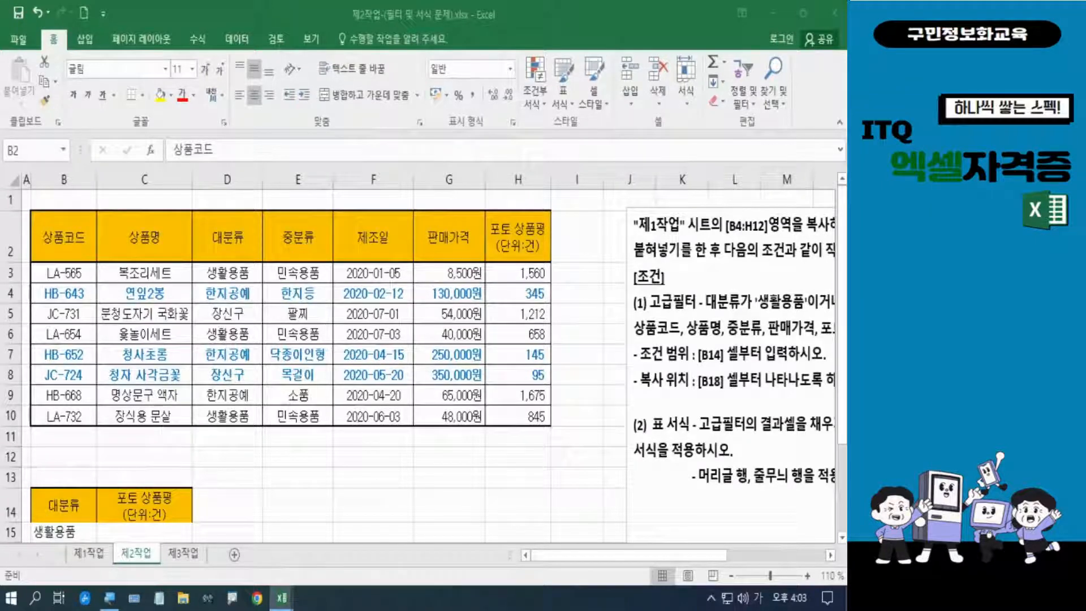
key(Hangul)
key(Hangul)
click(239, 38)
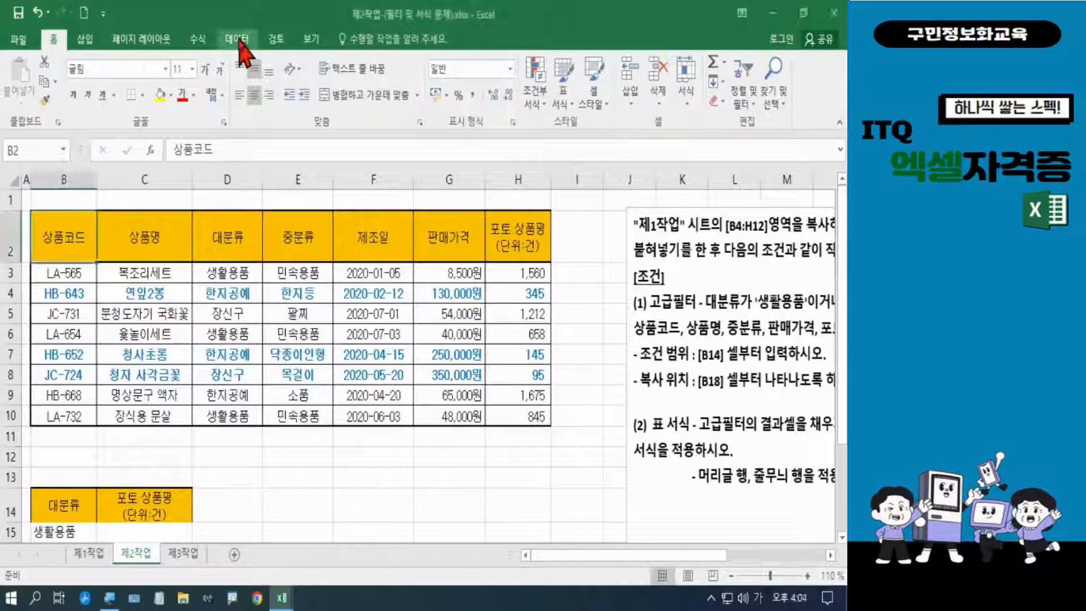
click(239, 39)
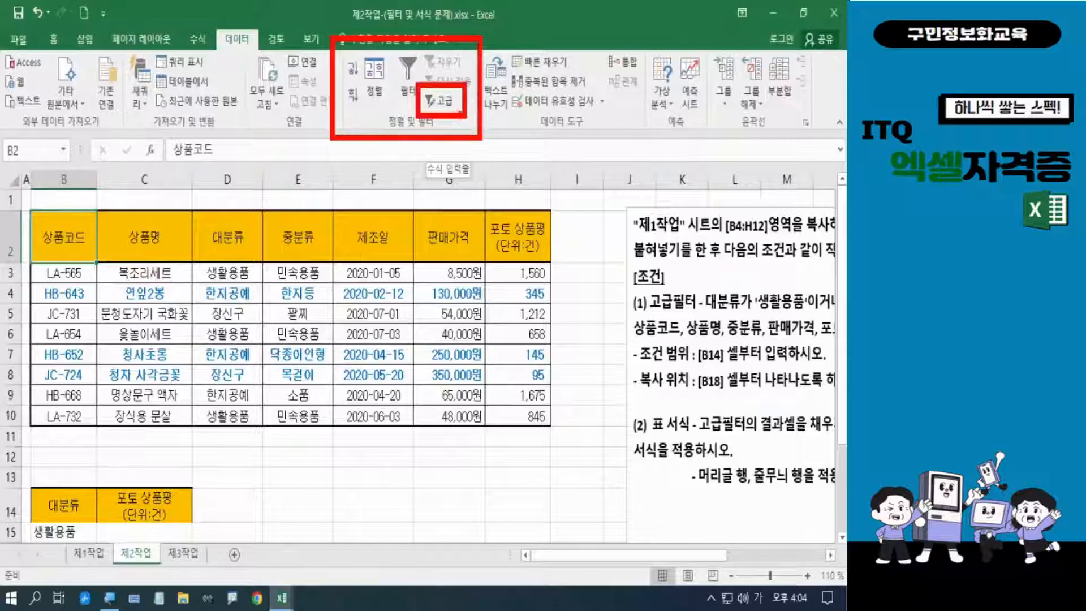
click(444, 107)
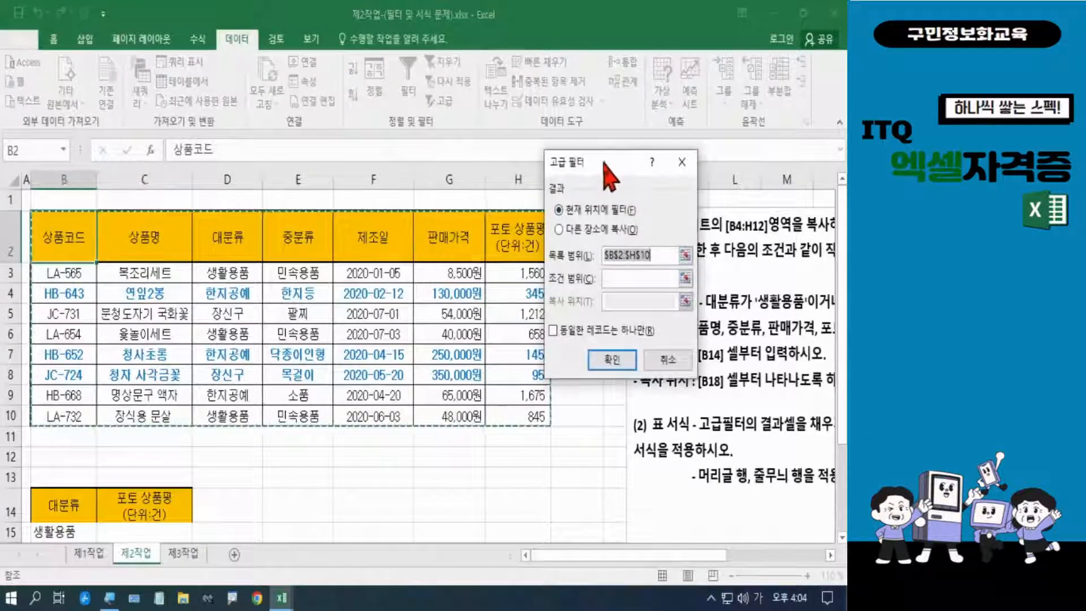
drag(605, 164, 383, 147)
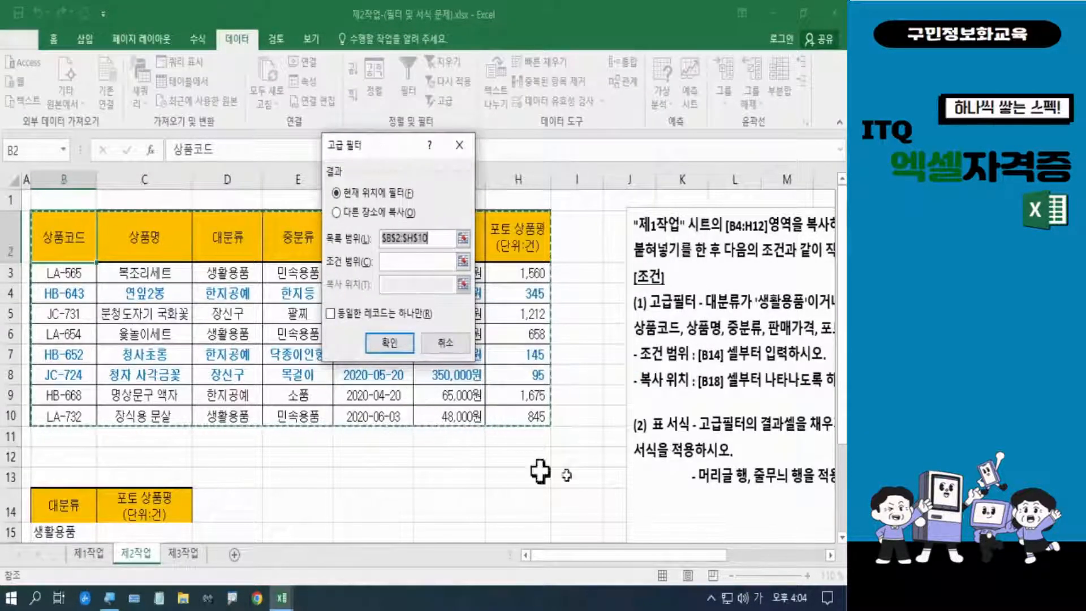
key(Escape)
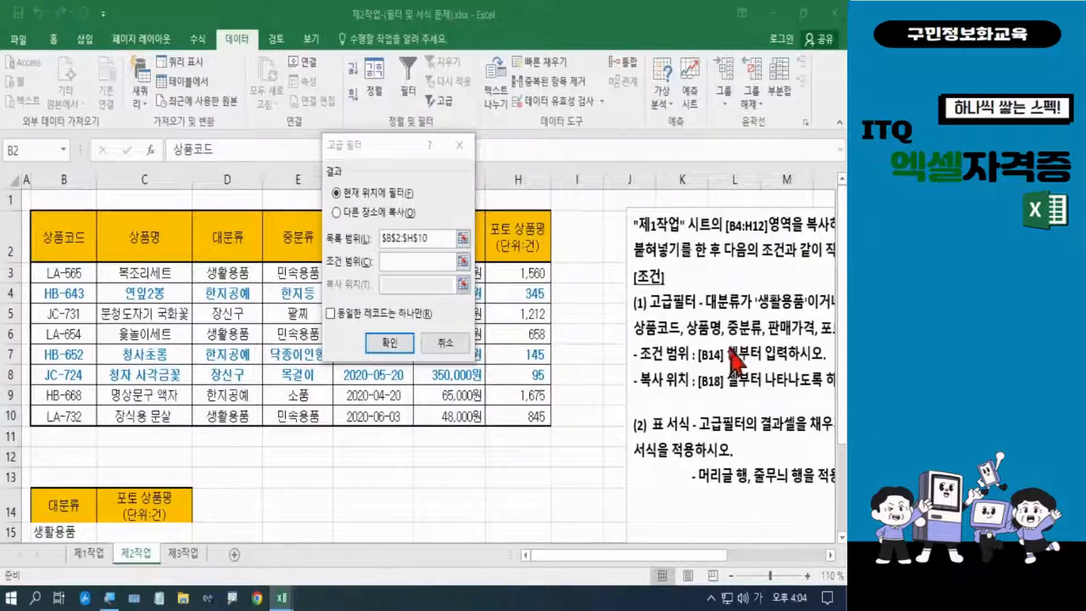
click(337, 212)
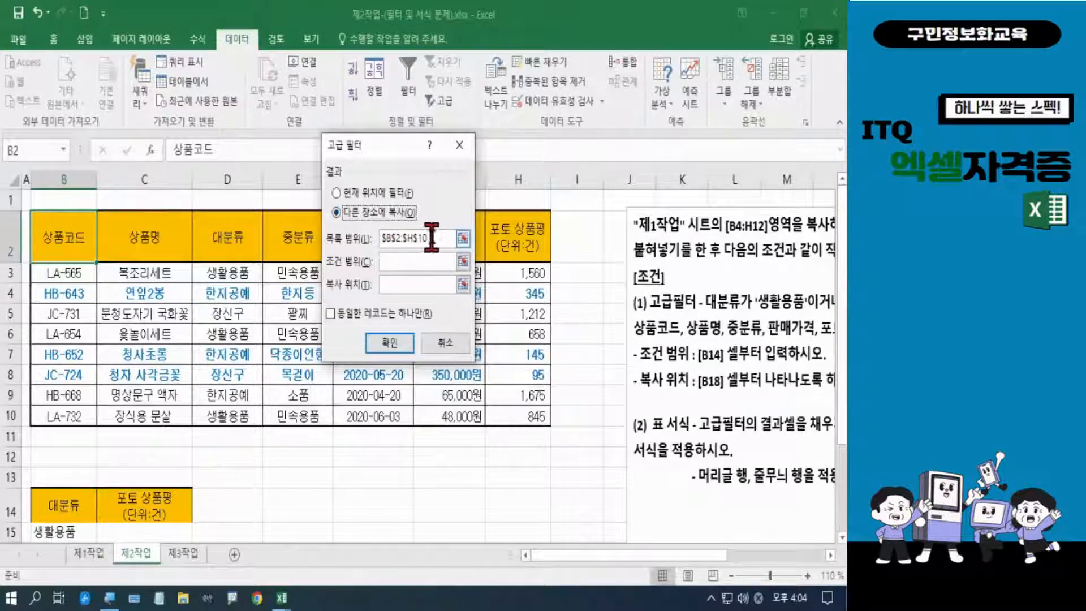
Check the advanced filter's list range B2:H10 and set its criteria range to B14:C16.
click(438, 237)
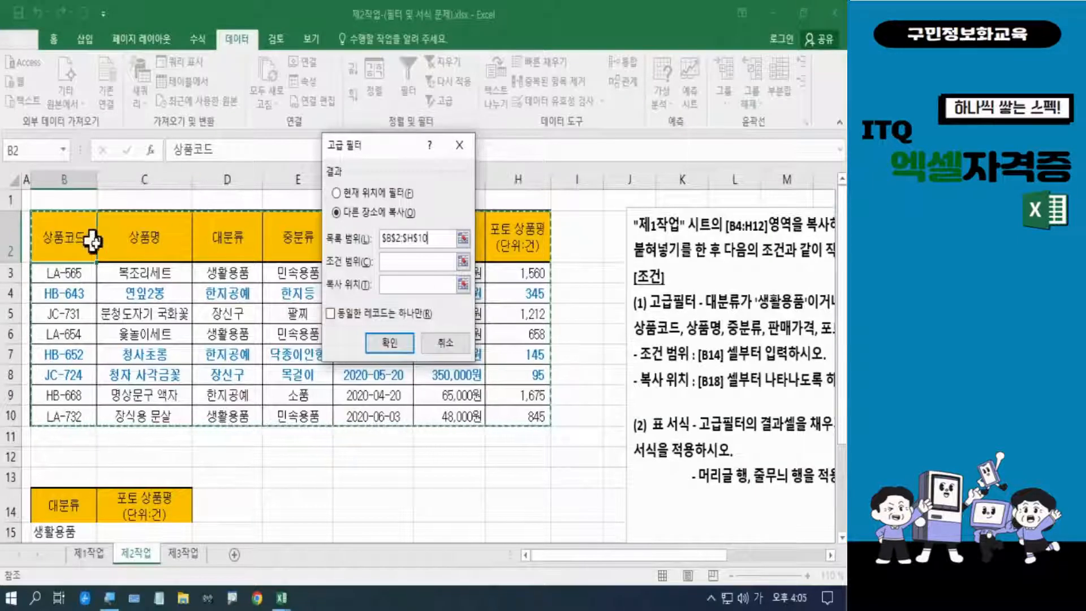
click(413, 262)
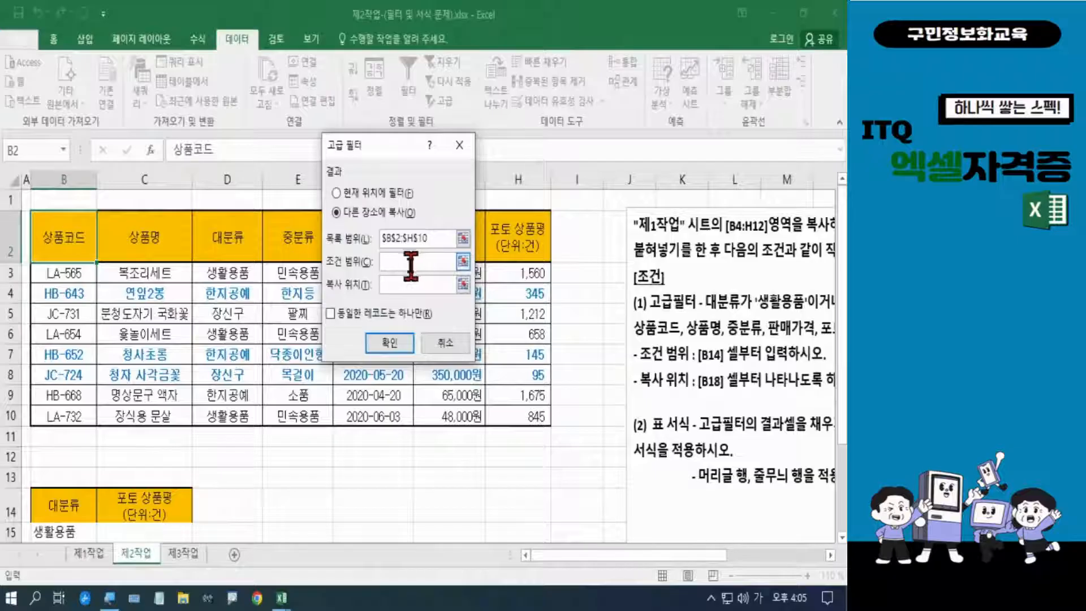
scroll(842, 314, down, 2)
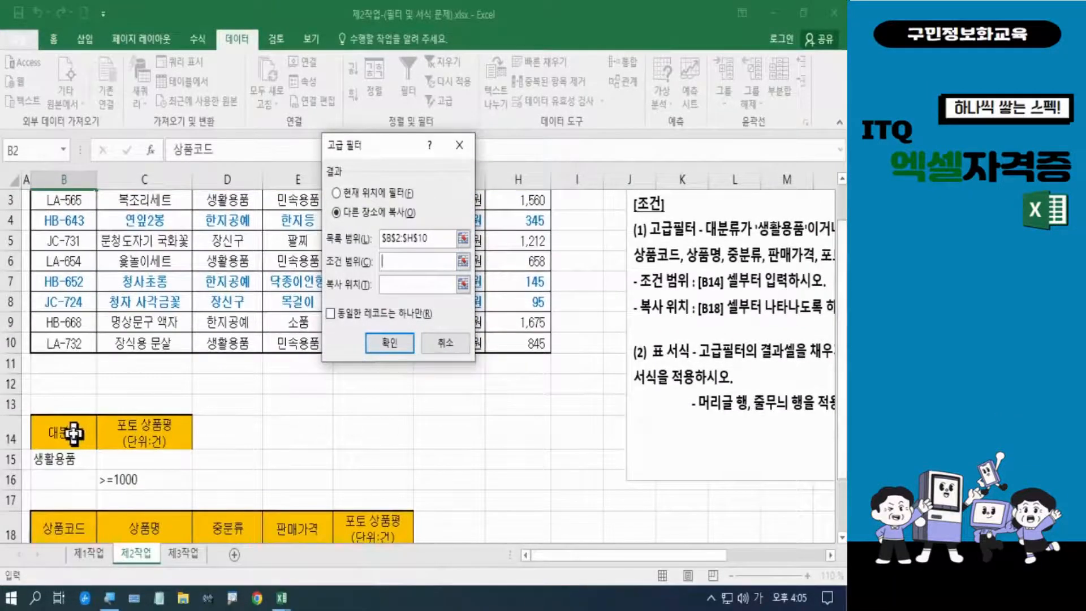
drag(73, 433, 135, 476)
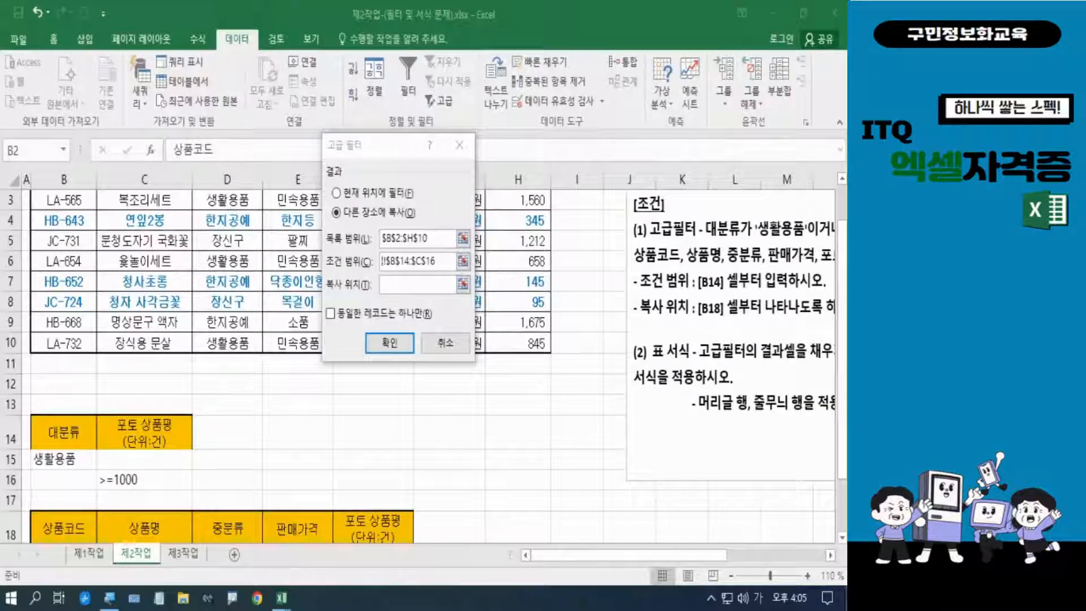
Set the advanced filter's copy destination to the extraction headers B18:F18 and run the filter.
key(Hangul)
click(410, 283)
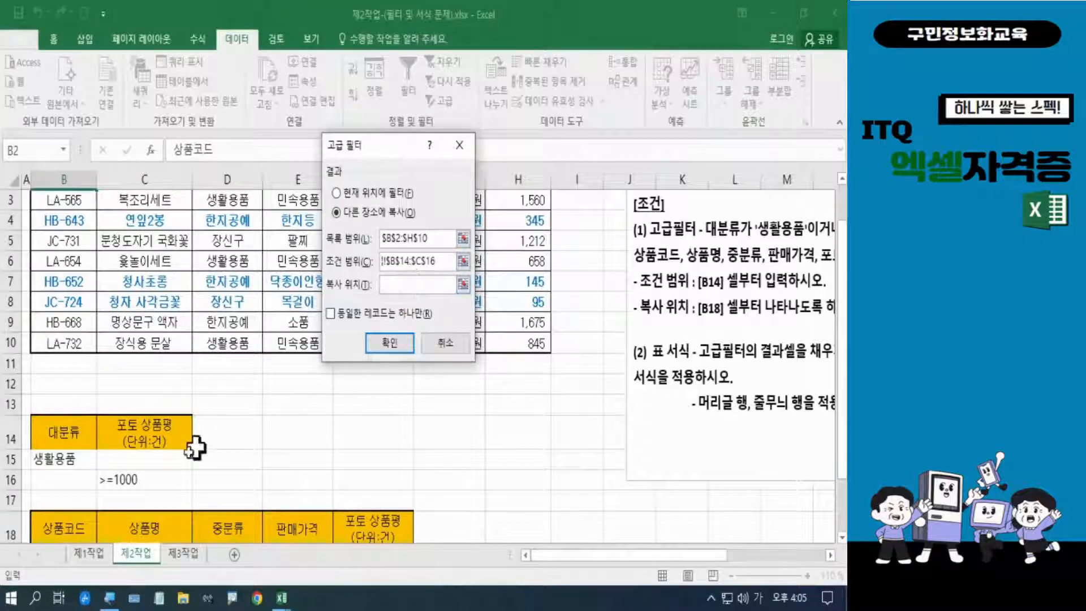
click(66, 523)
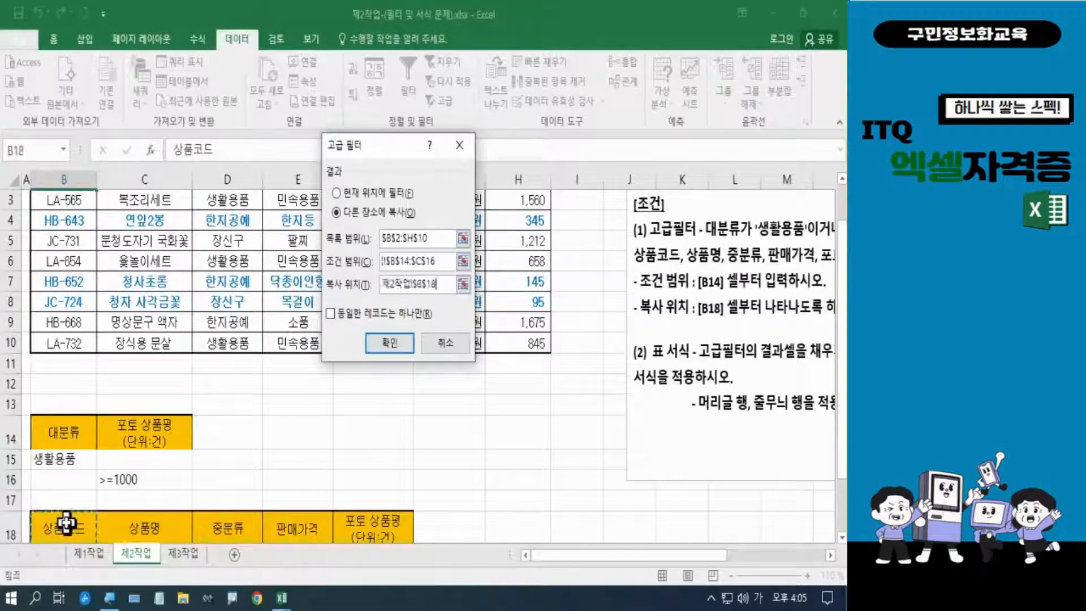
drag(66, 524, 342, 538)
drag(342, 537, 342, 537)
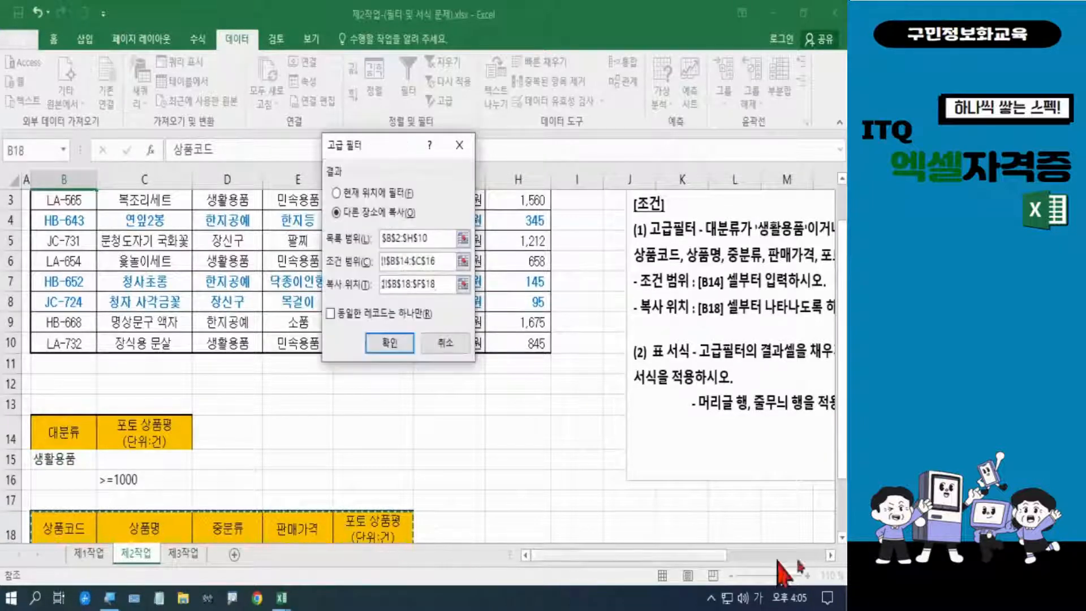
key(Return)
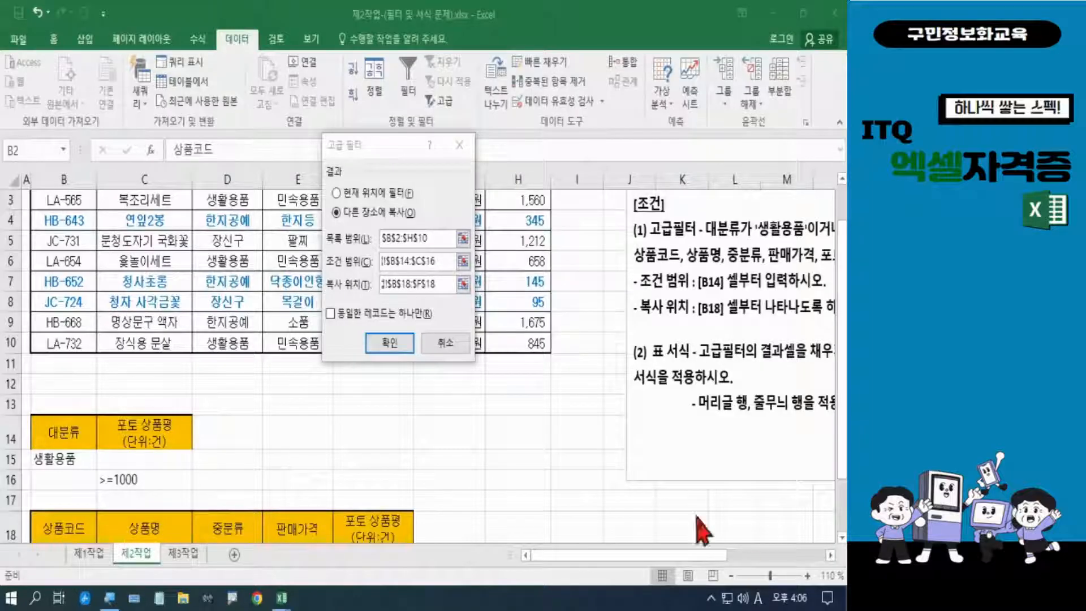
click(390, 346)
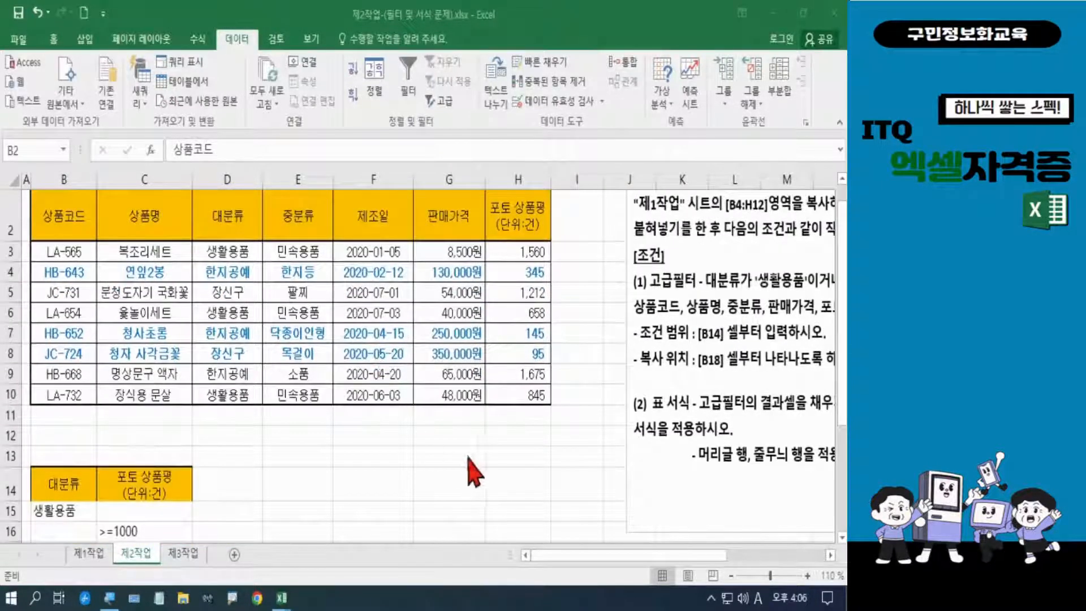
drag(842, 331, 842, 346)
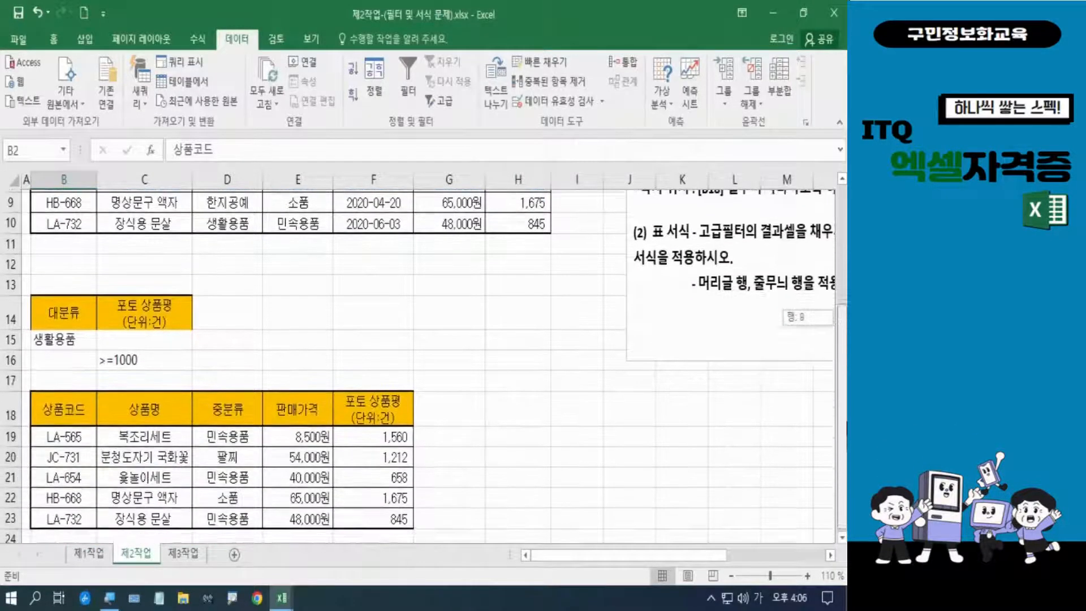
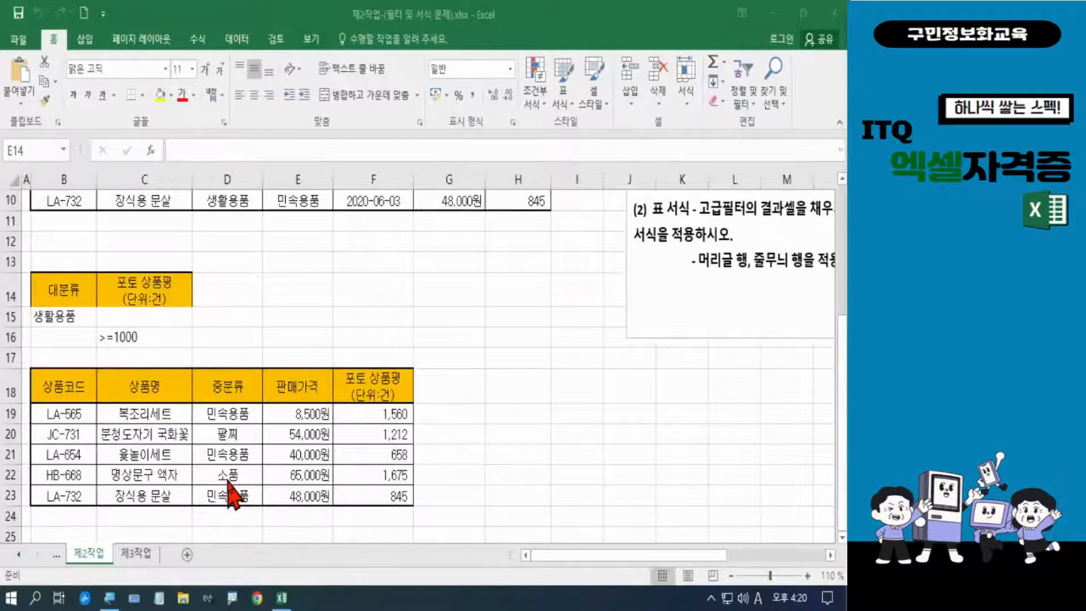
Review part (2) of the instructions on table formatting and the extracted results below row 18.
click(667, 456)
drag(594, 557, 650, 557)
scroll(614, 485, up, 3)
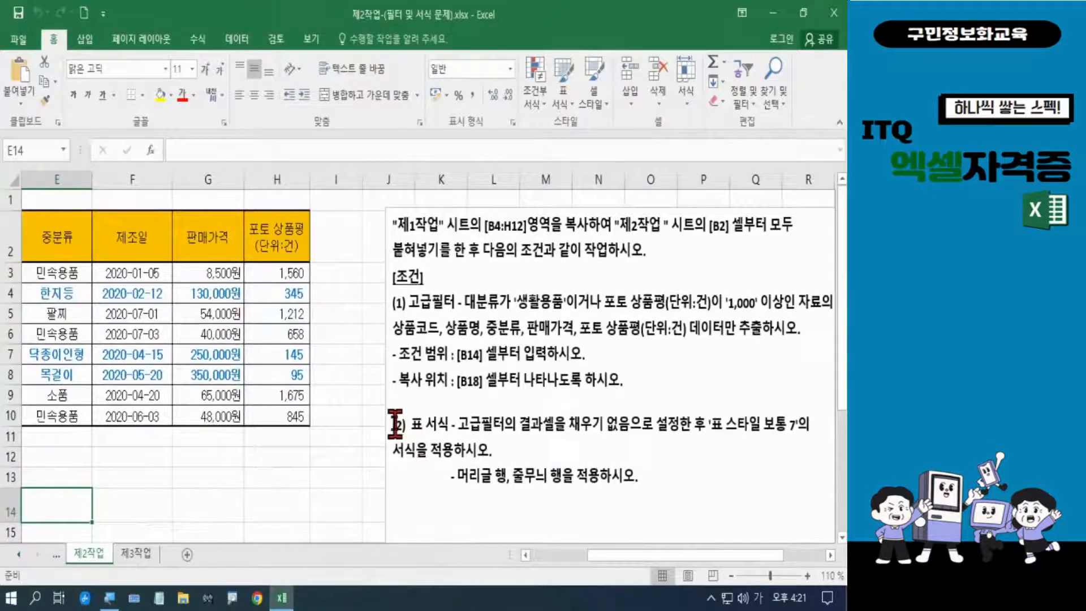
click(412, 424)
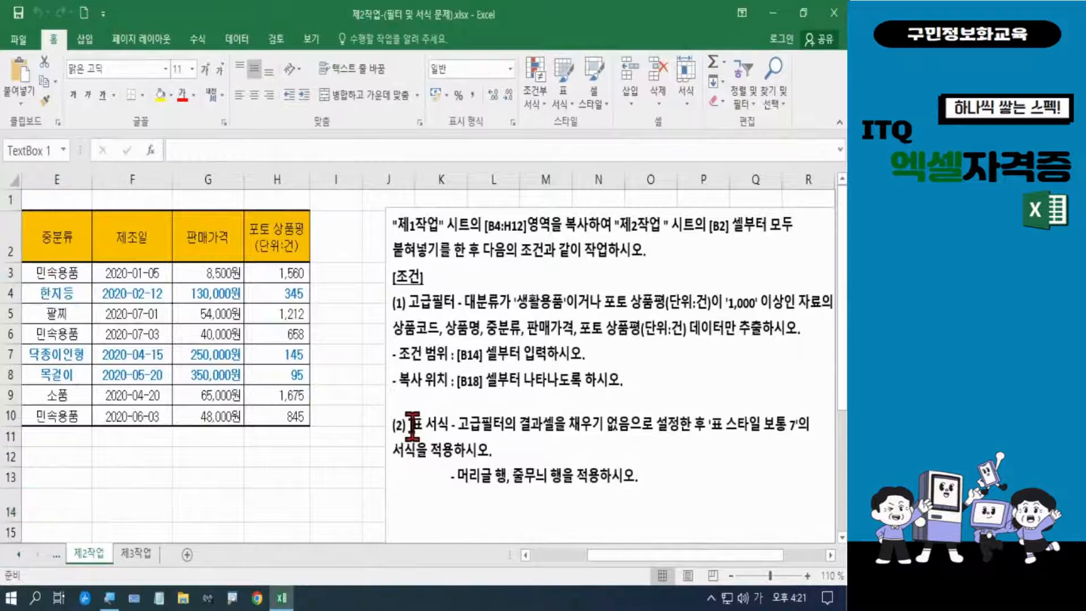
drag(412, 424, 656, 481)
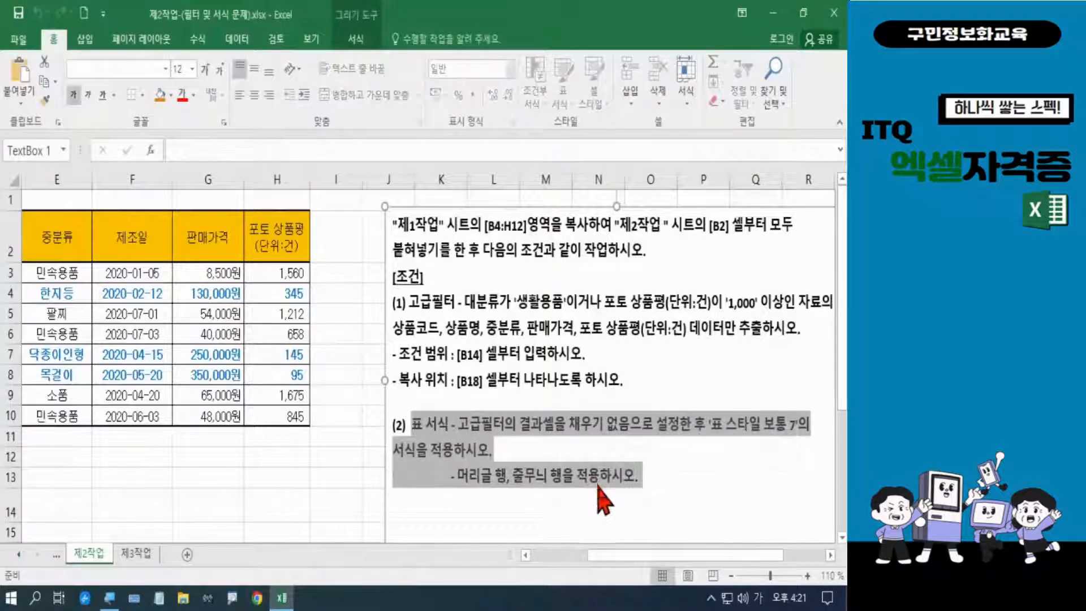
scroll(729, 417, down, 1)
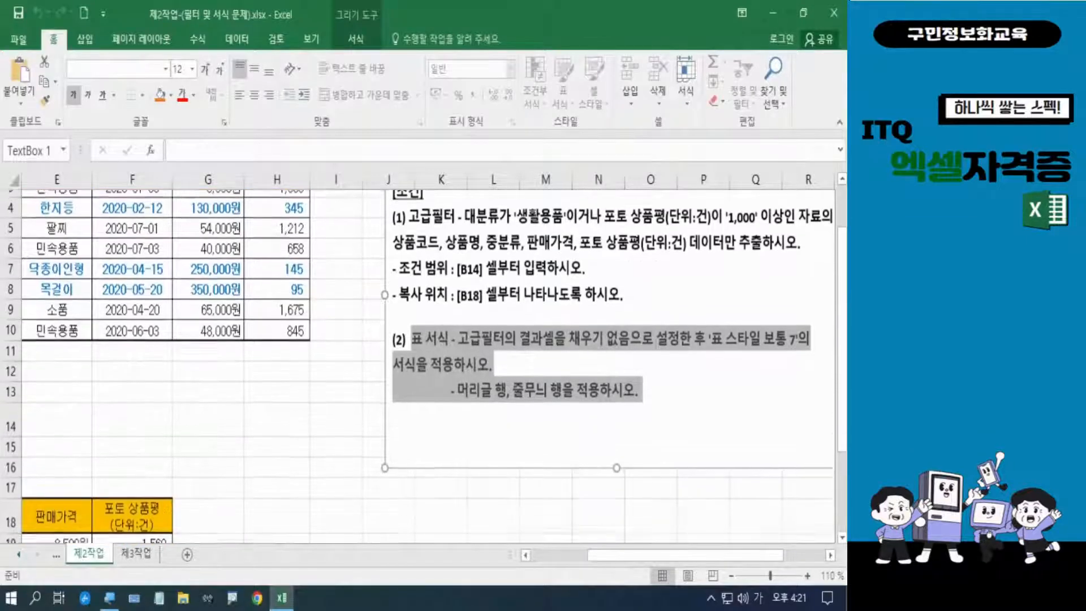
scroll(729, 416, up, 1)
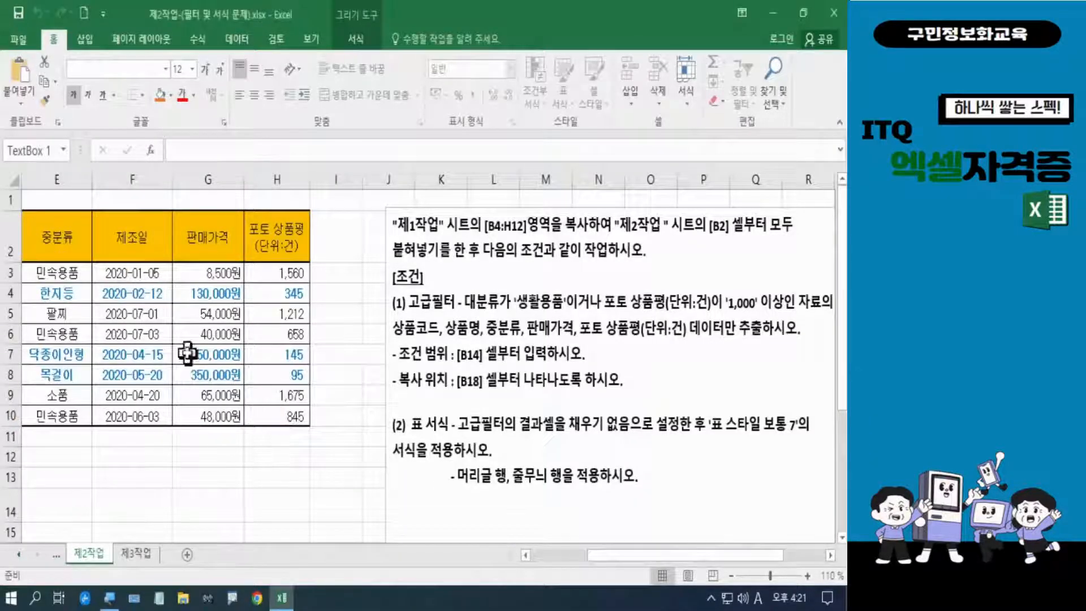
click(317, 502)
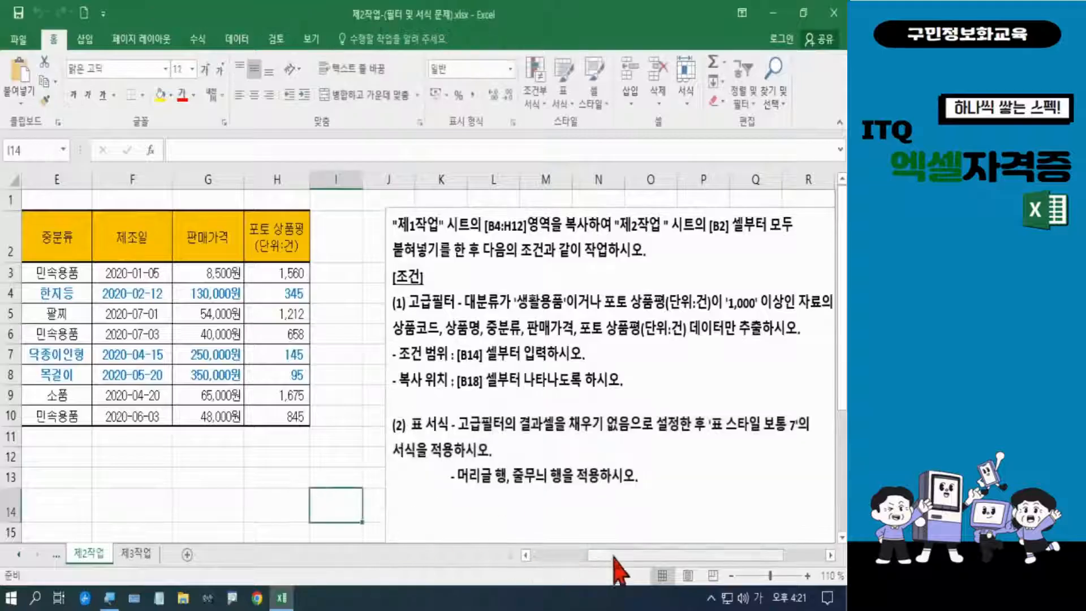
drag(614, 556, 557, 556)
scroll(311, 487, down, 3)
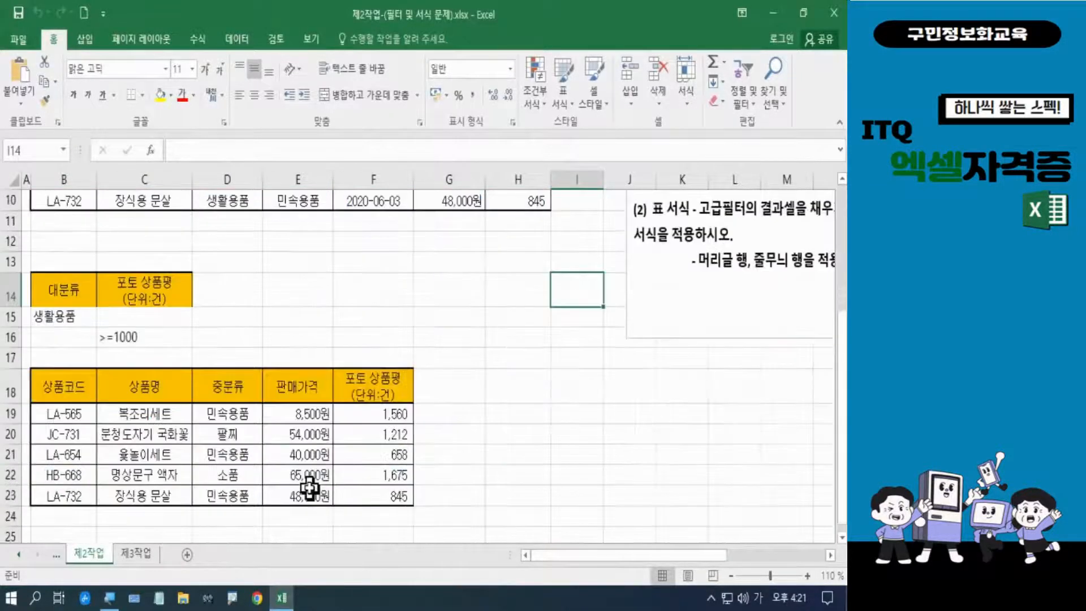
scroll(311, 487, down, 1)
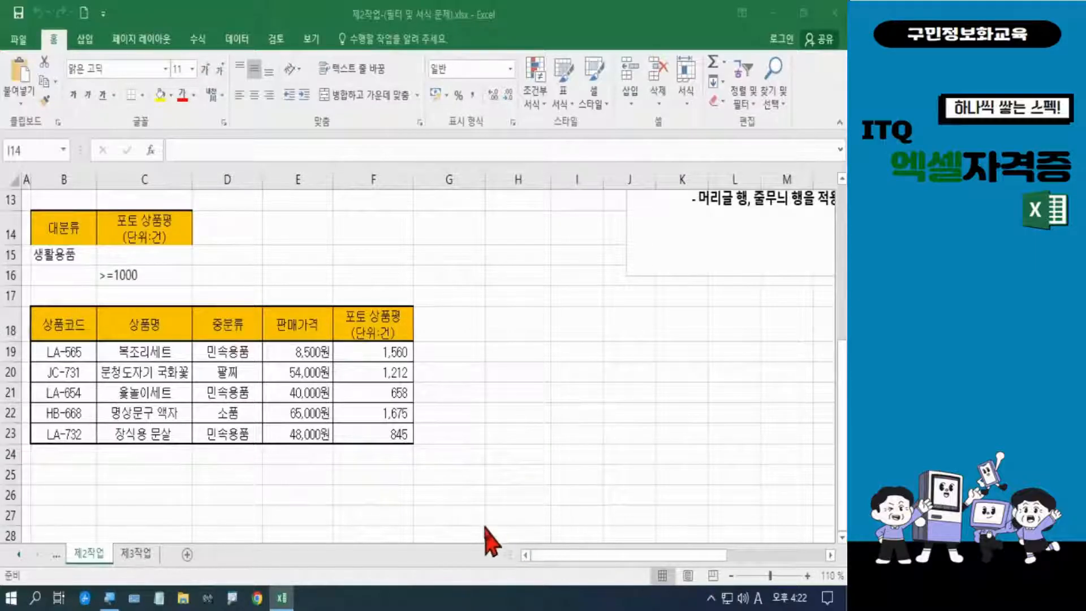
Set the filter result range B18:F23 to 채우기 없음 (no fill).
click(64, 327)
drag(64, 327, 361, 433)
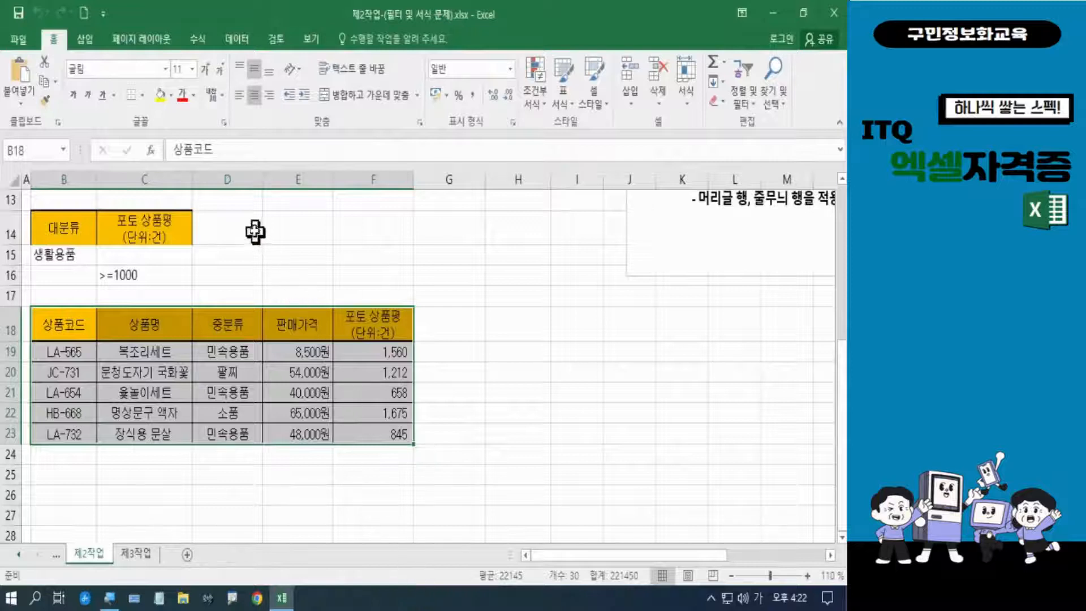
key(ctrl+q)
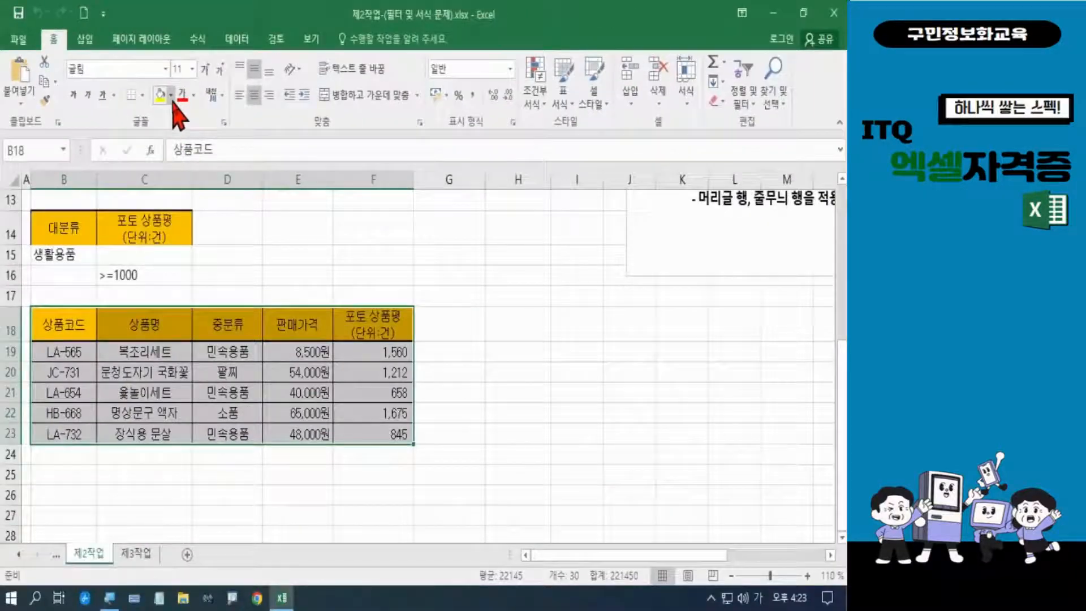
click(342, 190)
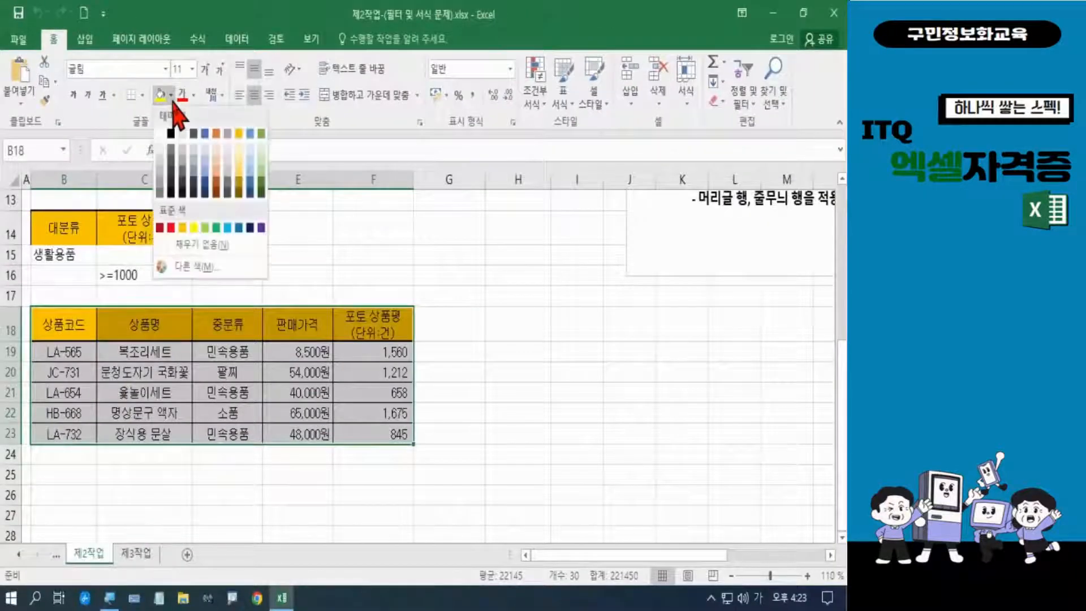
click(195, 243)
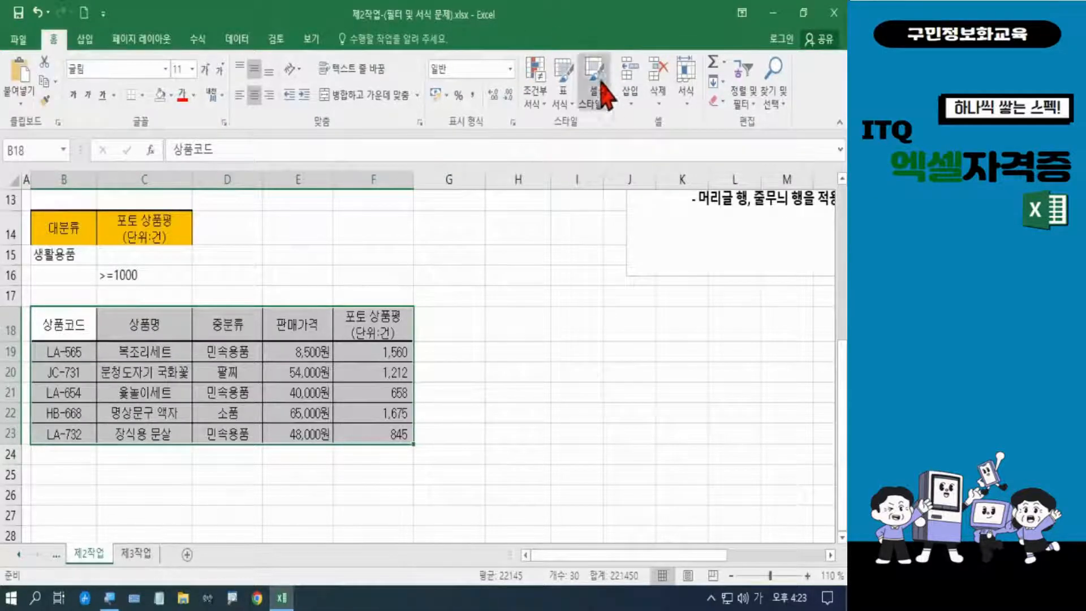
Format B18:F23 as a table with headers in 표 스타일 보통 7, and check the header row and banded rows options.
click(565, 106)
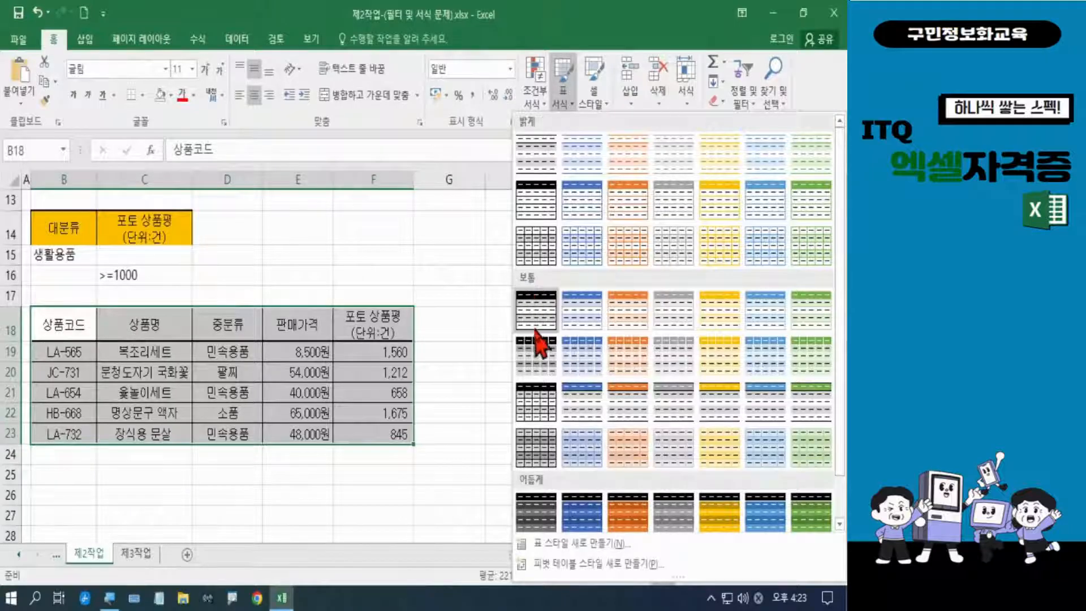
click(807, 324)
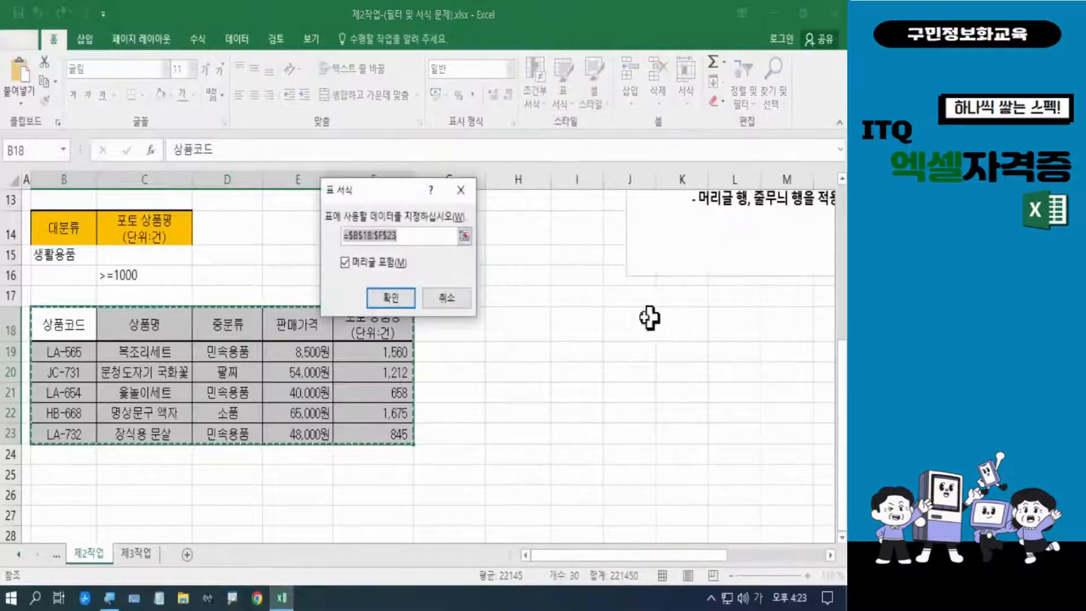
click(393, 300)
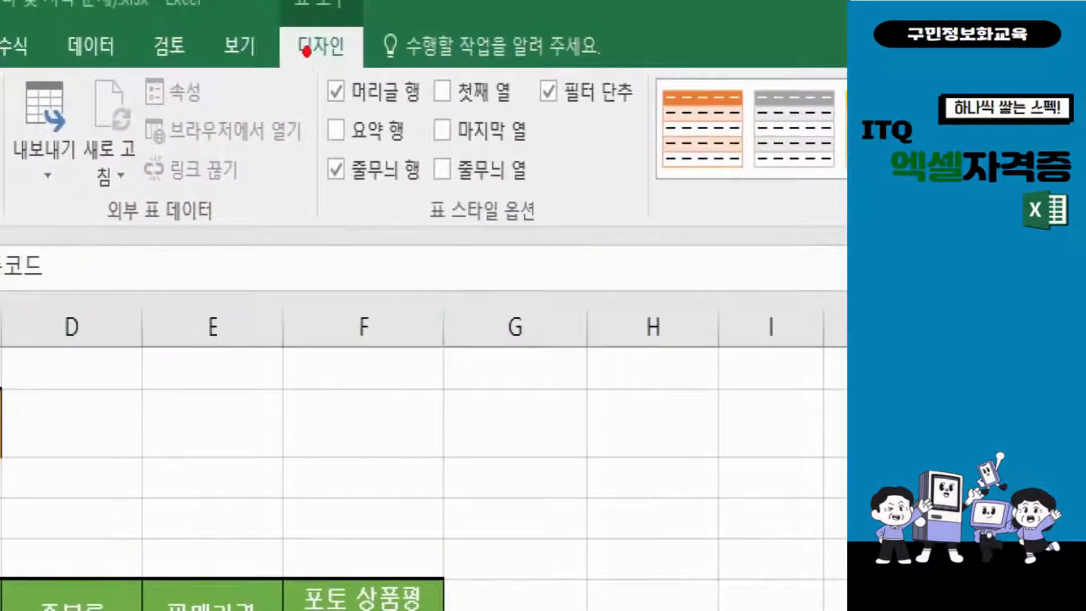
mouse_move(305, 52)
mouse_down()
mouse_move(350, 108)
mouse_move(437, 120)
mouse_up()
drag(291, 139, 444, 216)
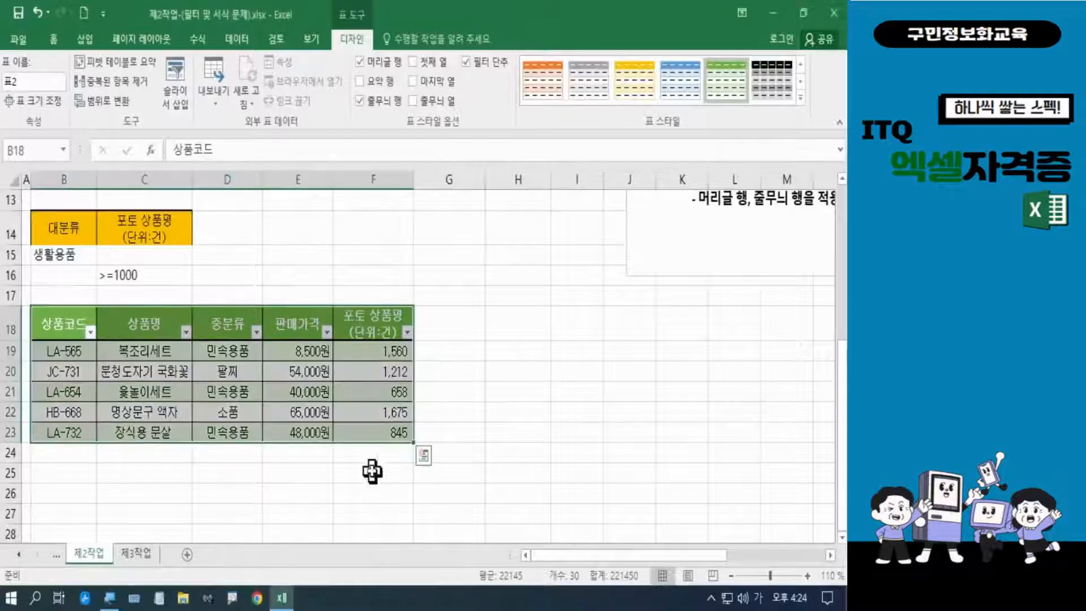
Deselect the formatted table and save the workbook.
click(314, 509)
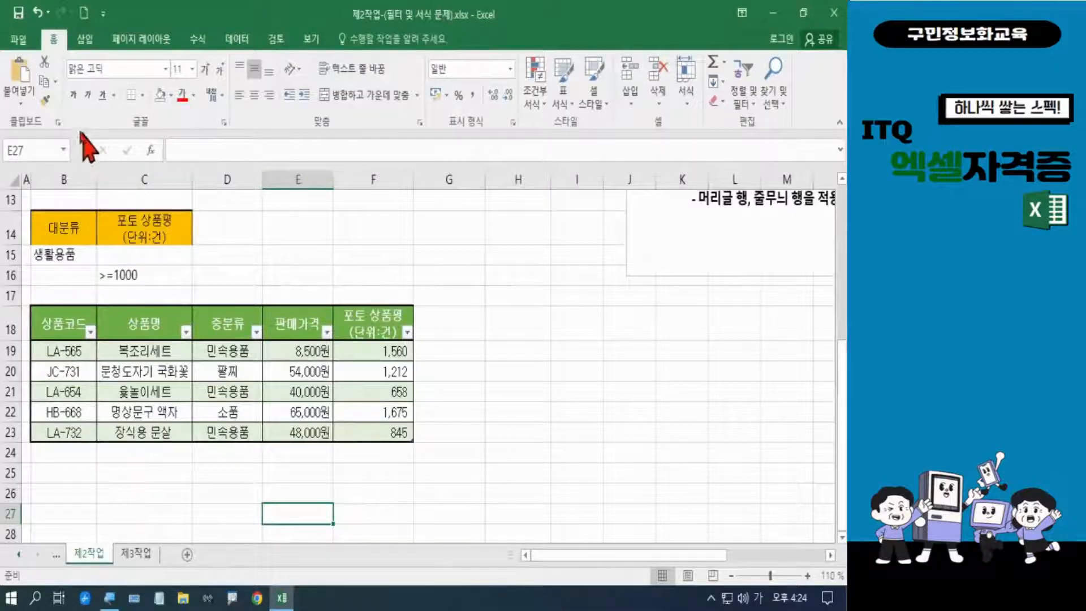
click(23, 17)
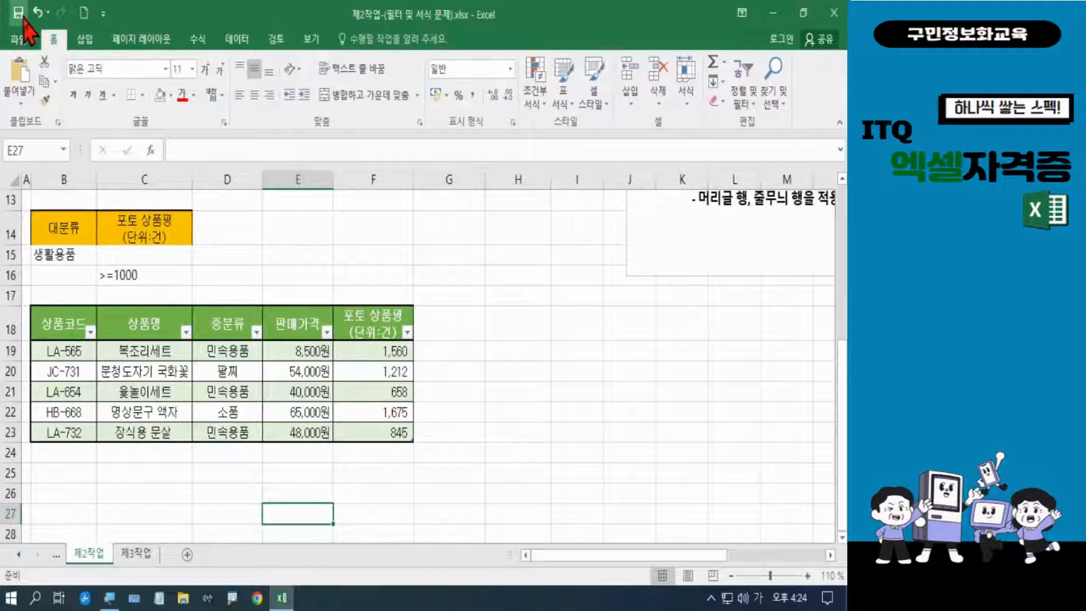
click(23, 17)
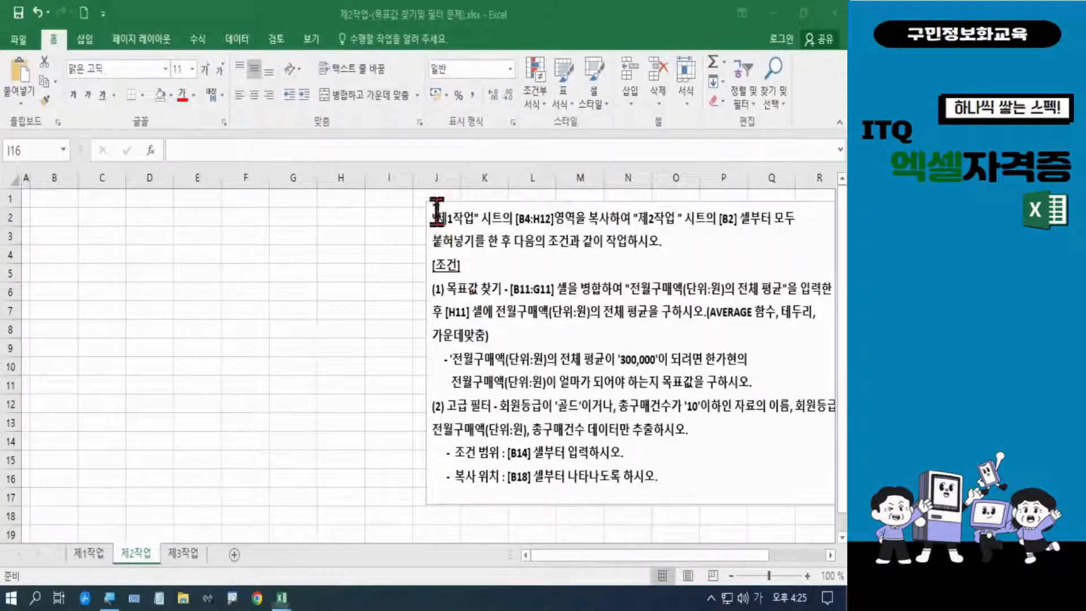
In the 제2작업-(목표값 찾기및 필터 문제) workbook, copy the range B4:H12 from the 제1작업 sheet, as the instructions require.
drag(437, 213, 744, 221)
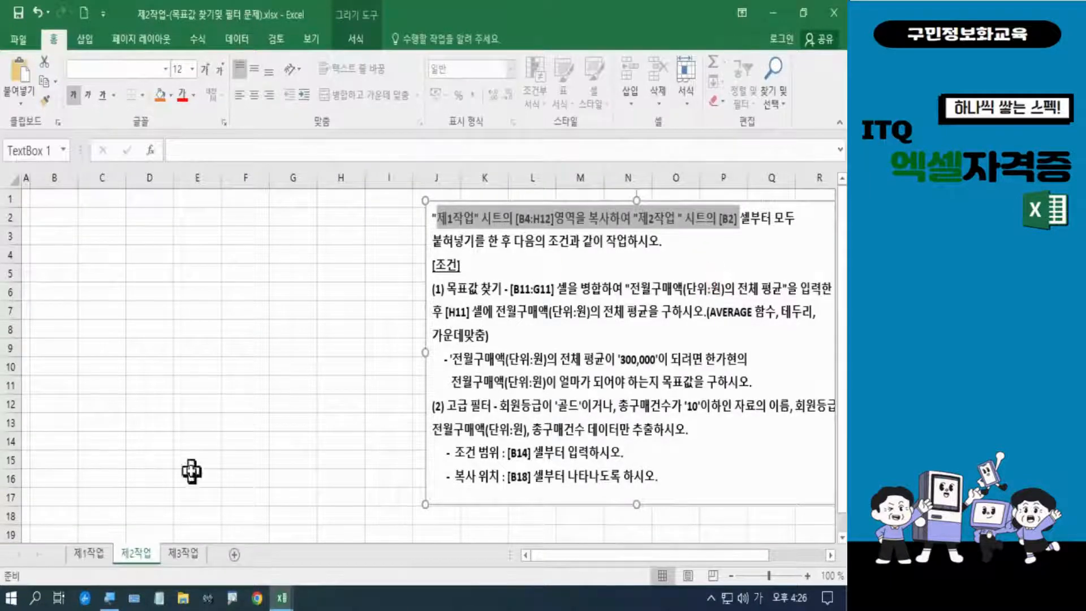
click(91, 553)
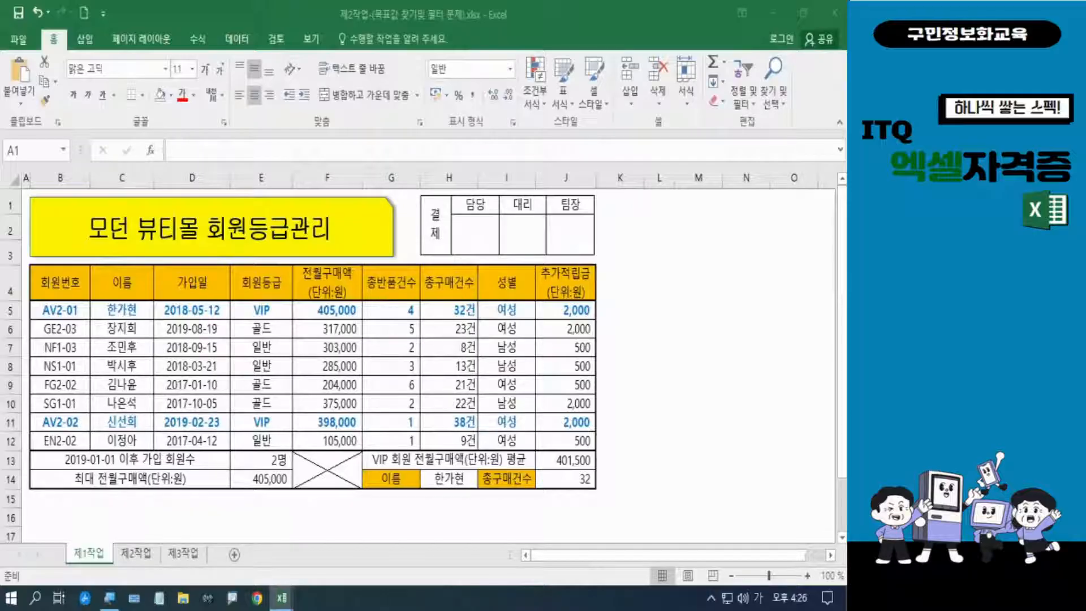
key(Hangul)
key(Hangul)
key(Hangul)
key(Hangul)
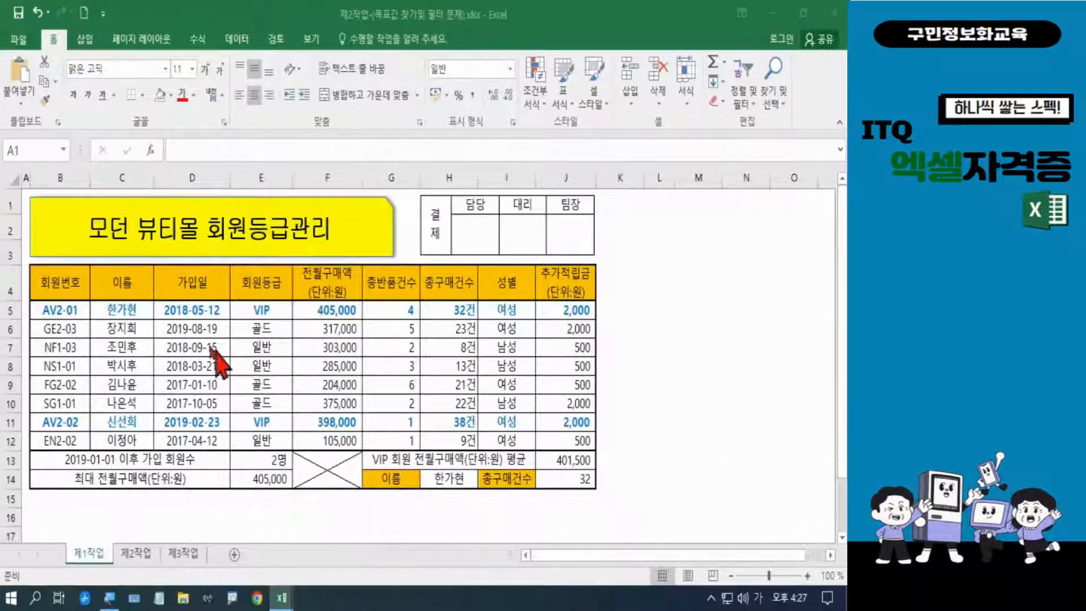
click(66, 284)
drag(67, 284, 444, 438)
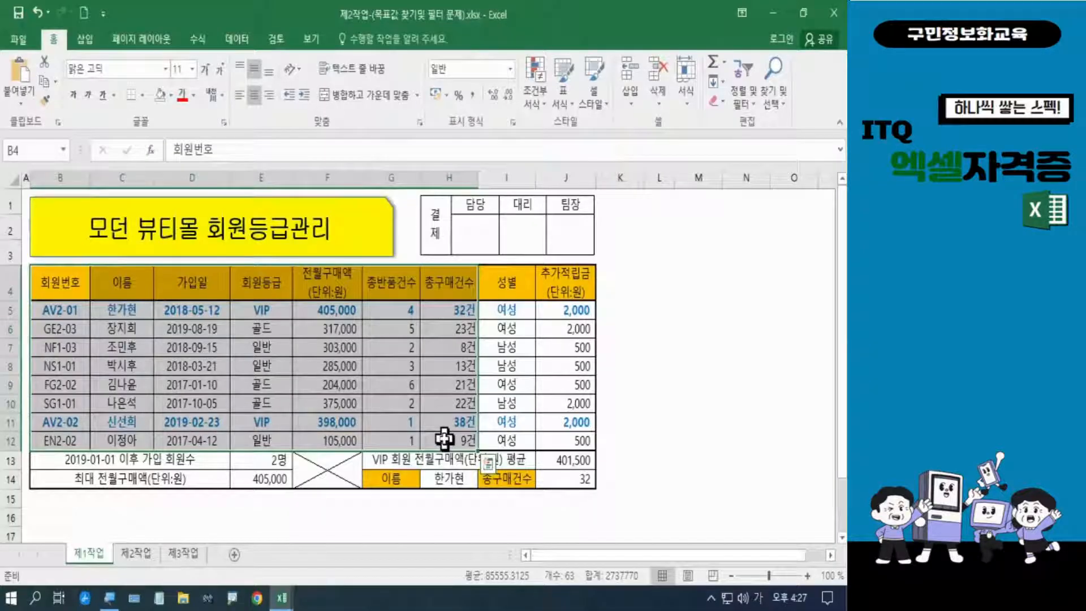
key(ctrl+c)
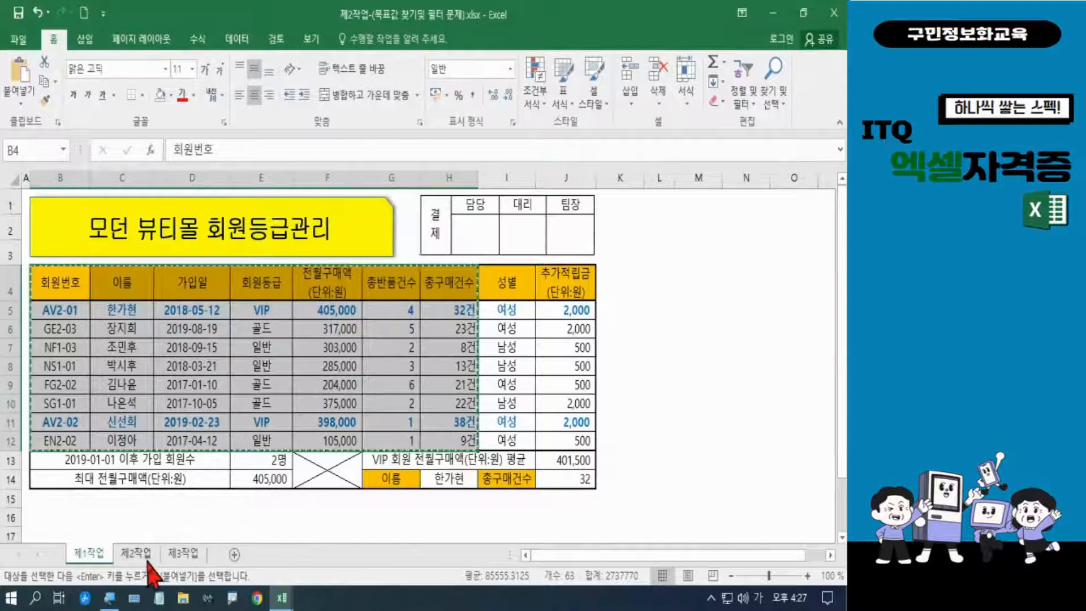
Paste the copied member table at B2 on the 제2작업 sheet.
key(ctrl+q)
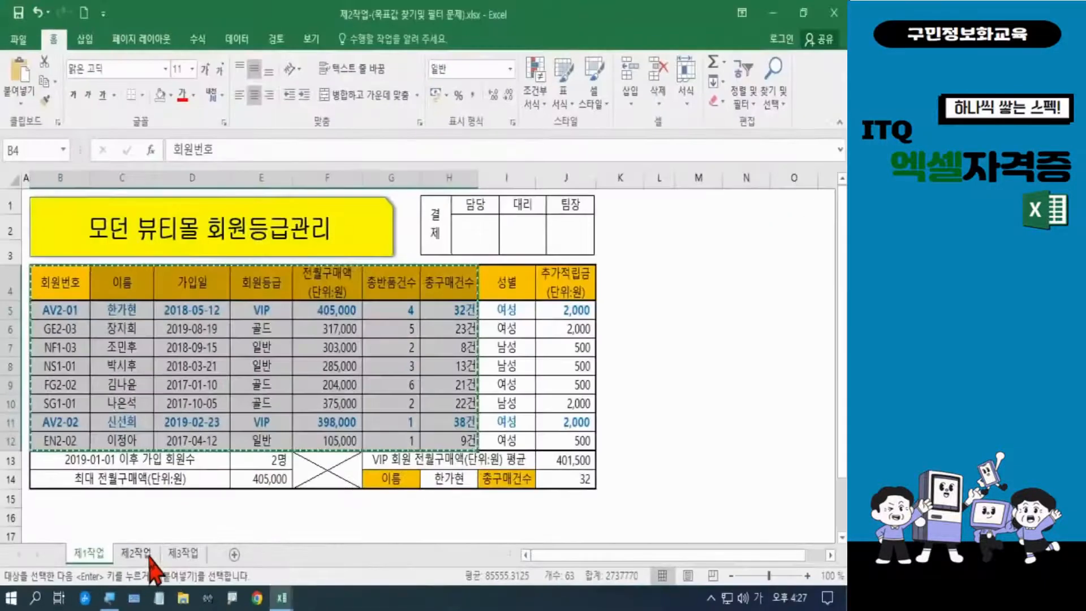
click(272, 495)
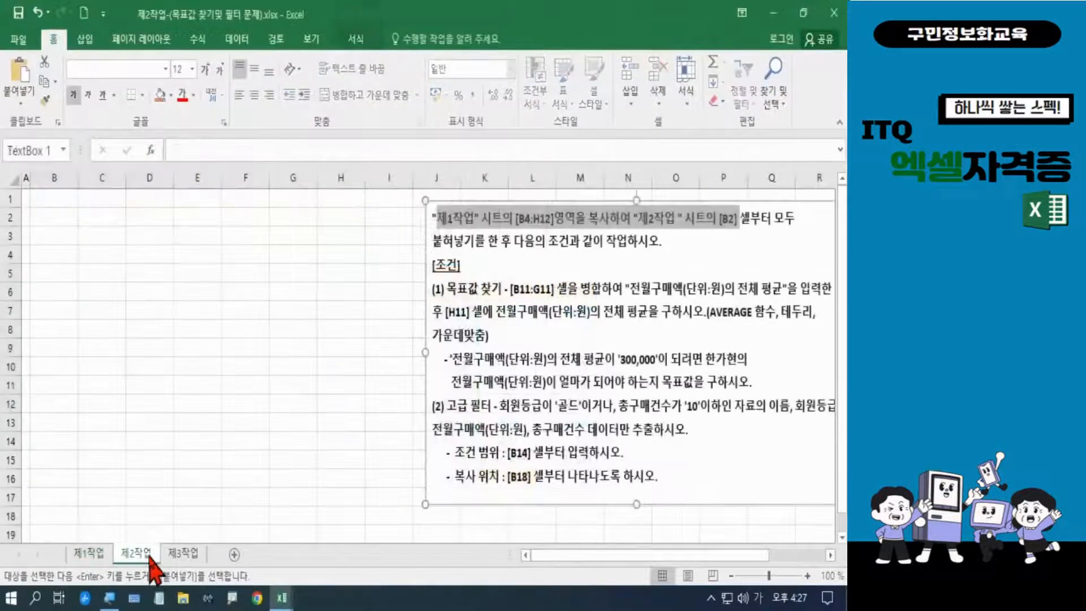
click(61, 218)
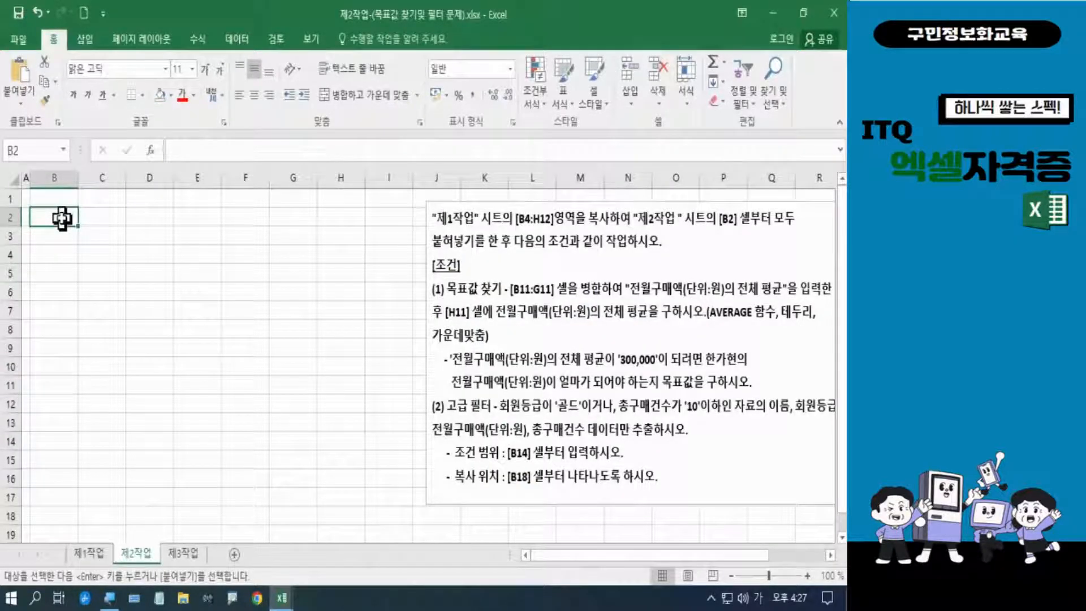
key(ctrl+v)
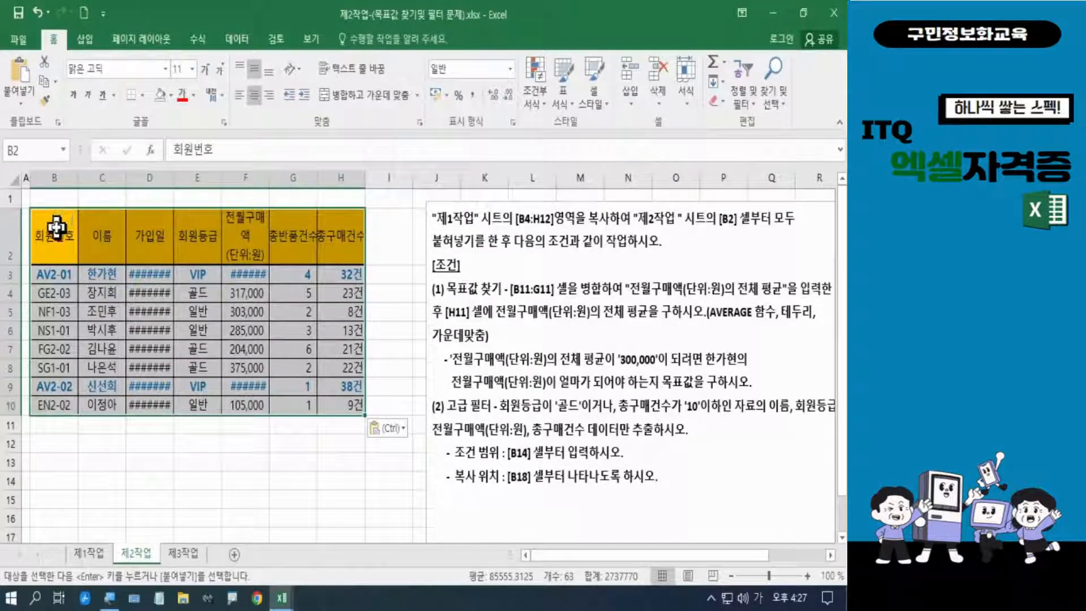
Paste the source table's column widths (열 너비) onto the copied member table at B2 with Paste Special.
right_click(56, 229)
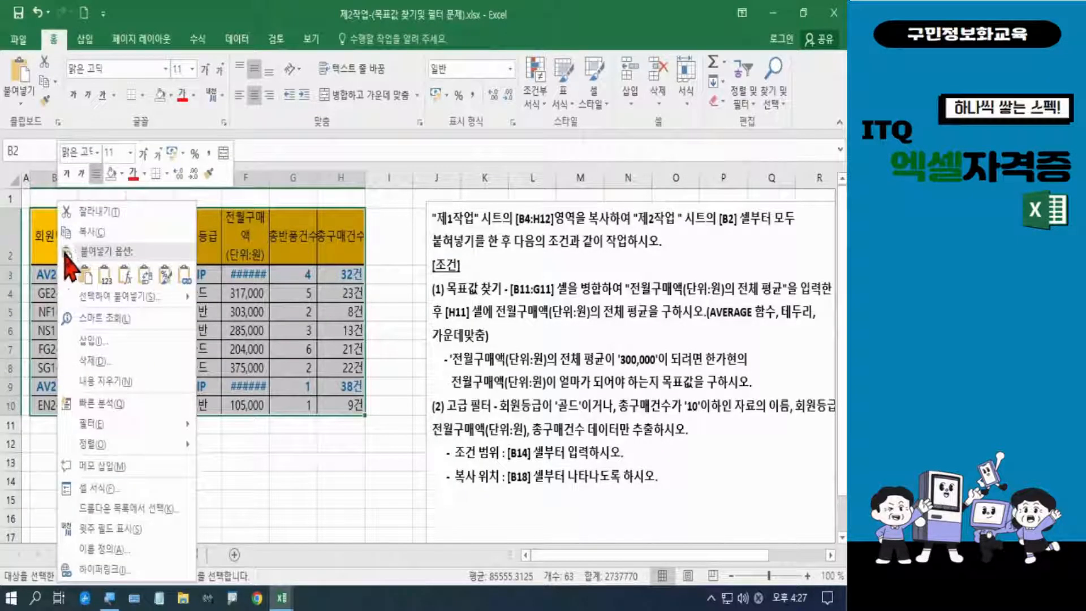
mouse_move(97, 303)
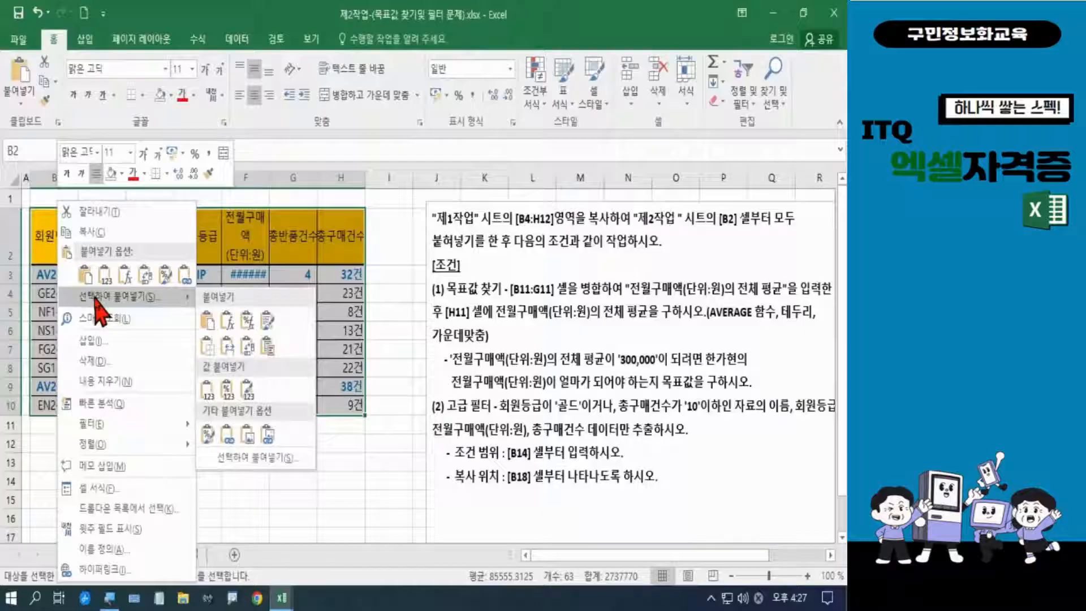
click(95, 300)
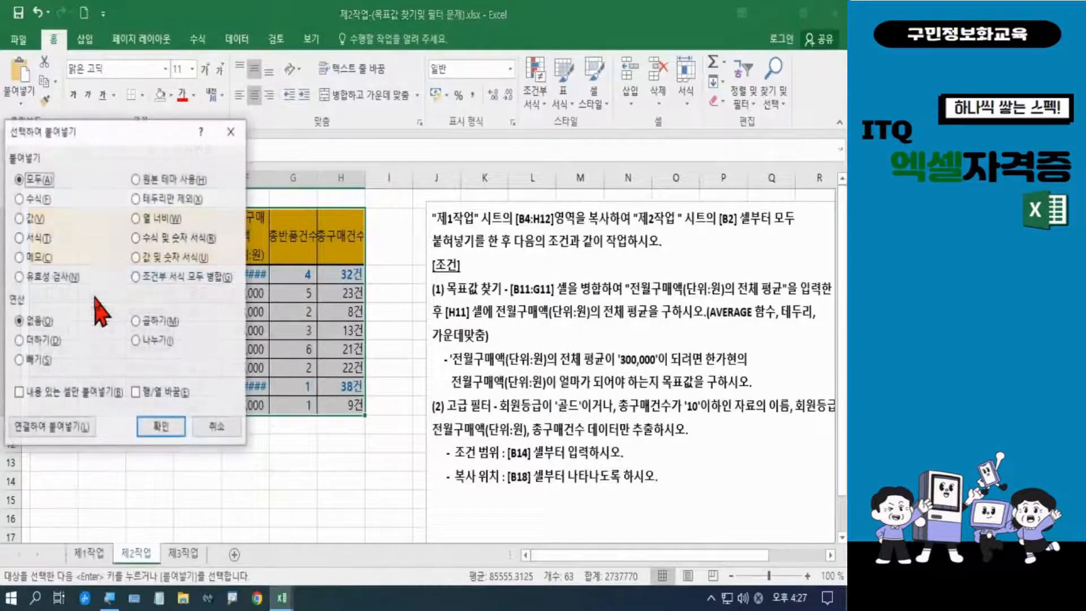
click(150, 219)
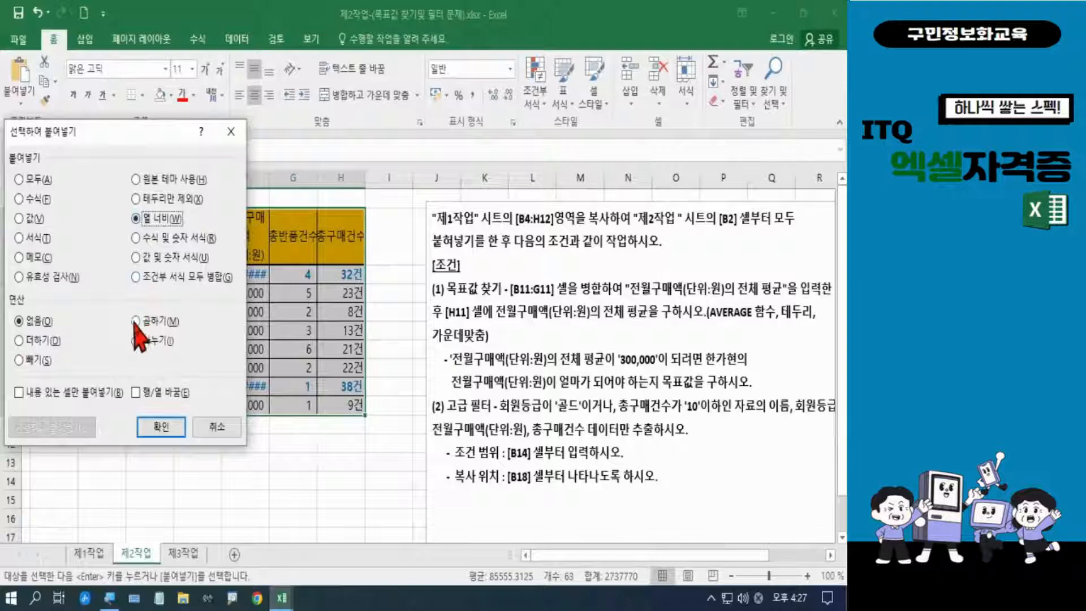
click(147, 425)
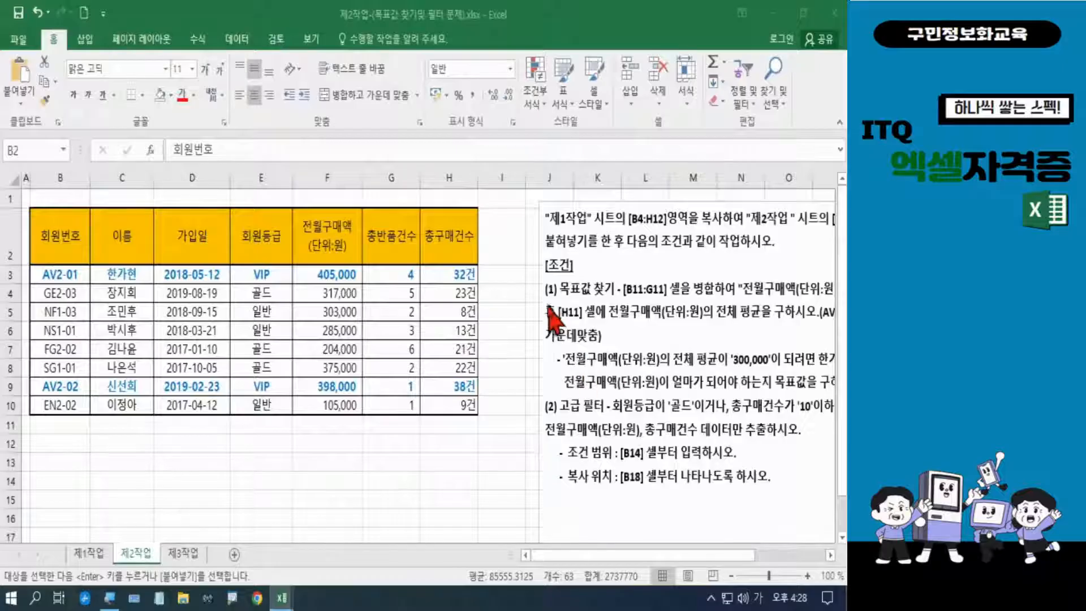
key(ctrl+v)
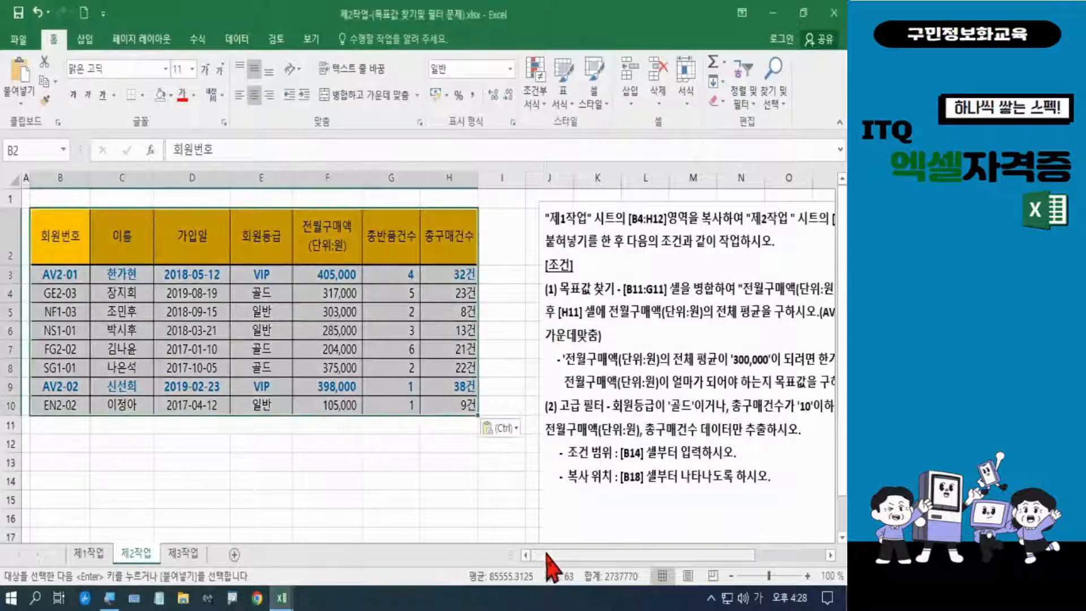
Following the goal seek instructions in the text box, merge and centre cells B11:G11 below the member table.
drag(548, 558, 607, 557)
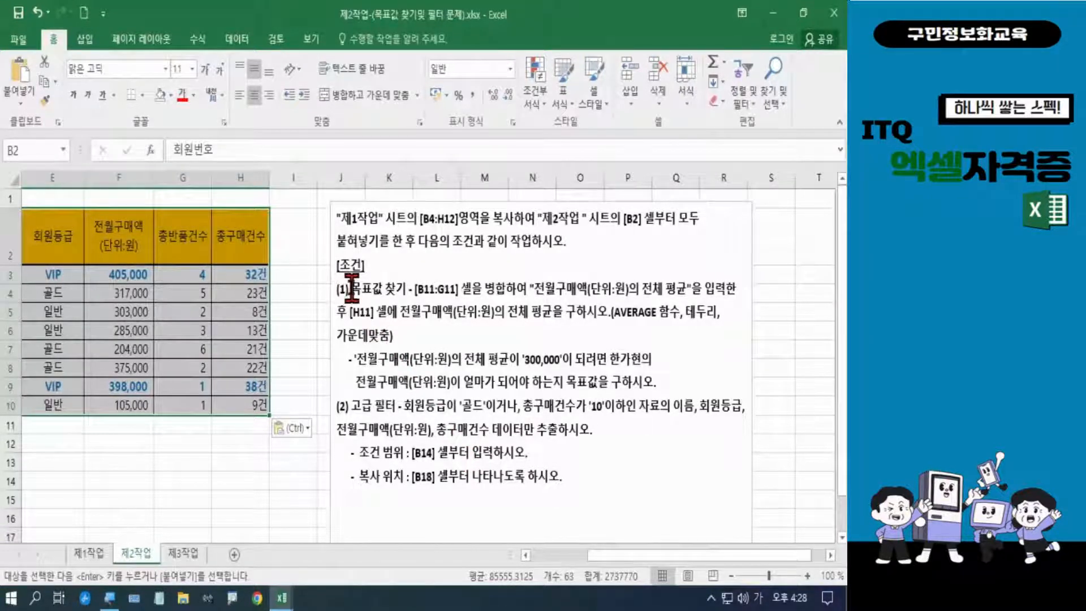
drag(351, 290, 662, 379)
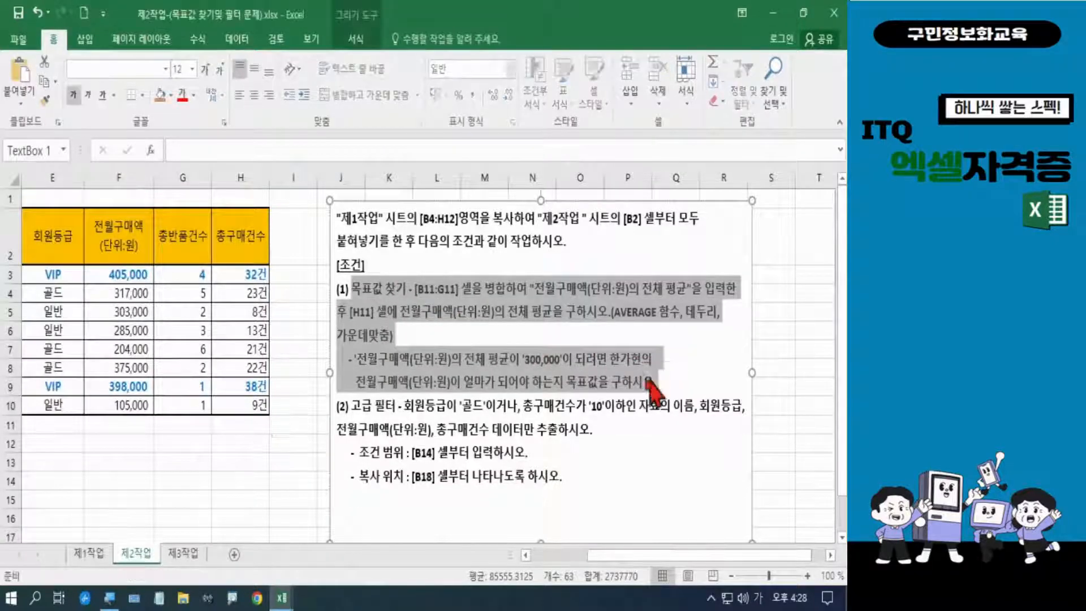
key(ctrl+2)
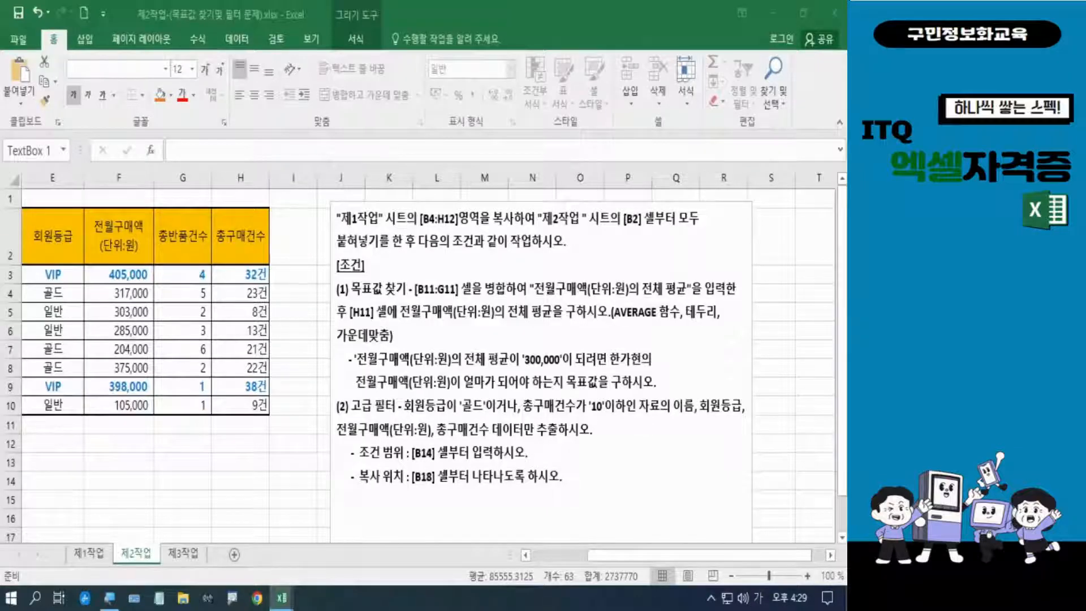
key(Escape)
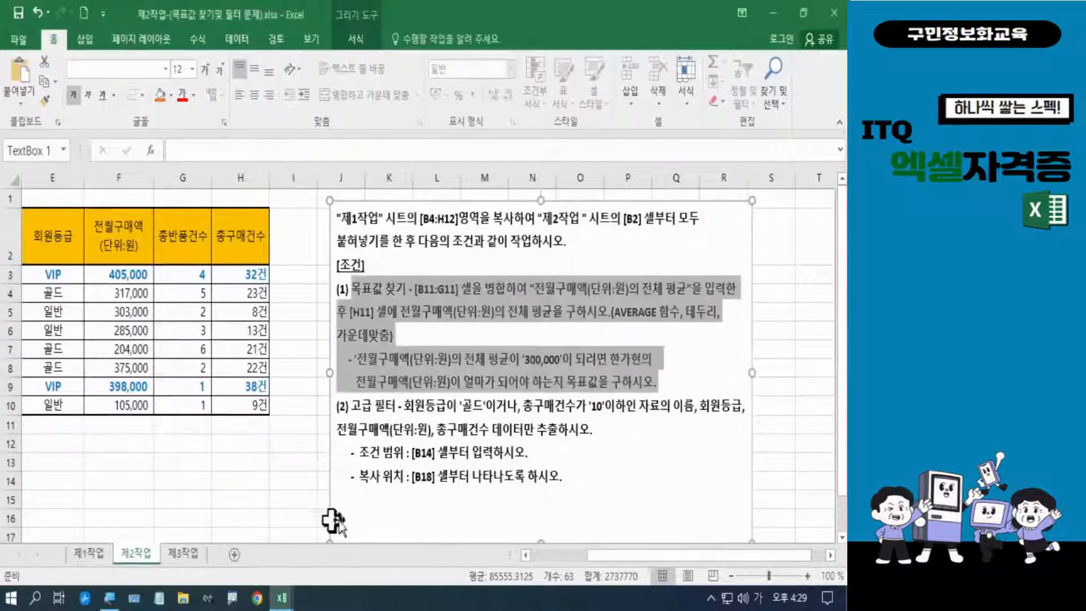
drag(613, 556, 564, 557)
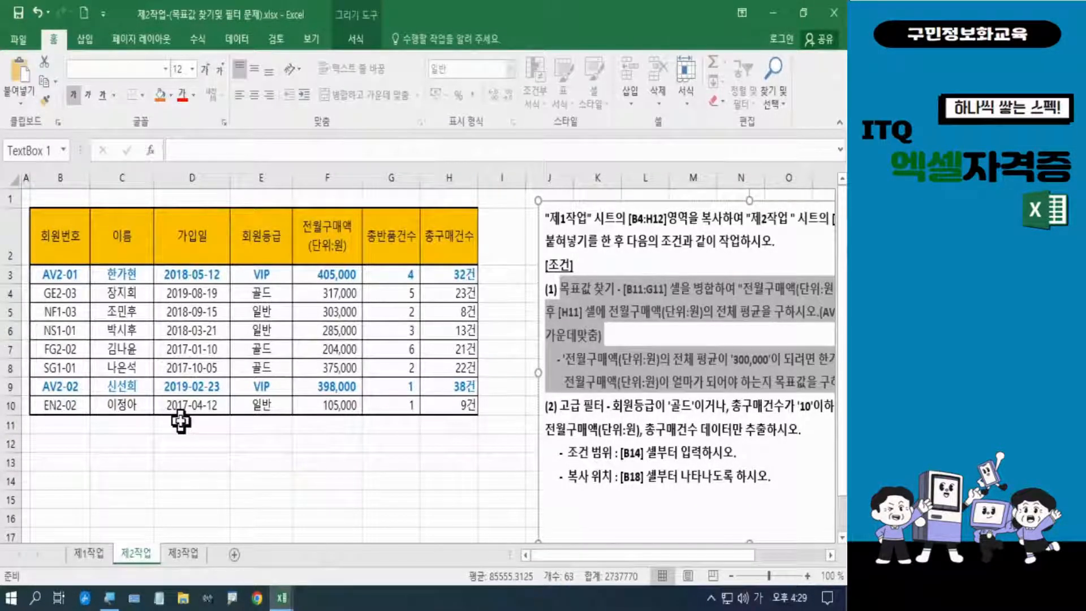
drag(63, 428, 367, 429)
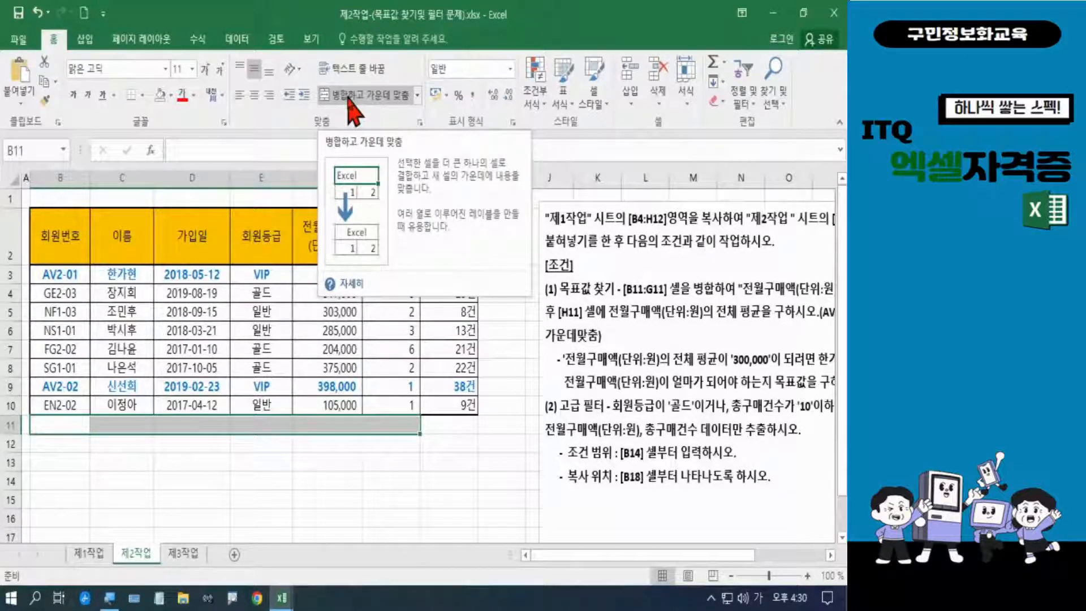
click(348, 96)
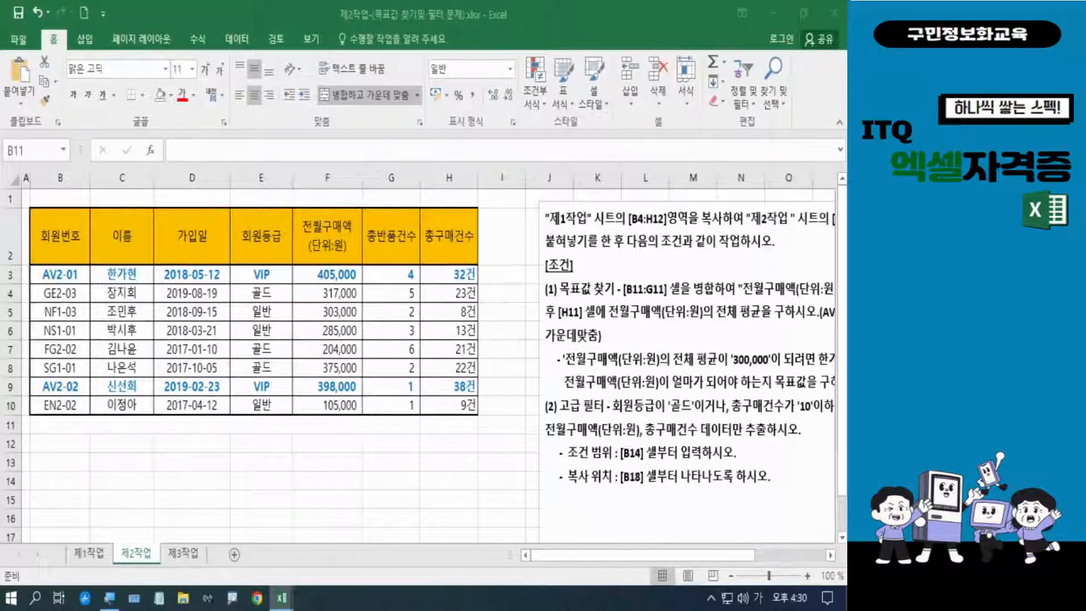
Enter the label 전월구매액(단위:원)의 전체평균 in the merged cell B11.
click(104, 427)
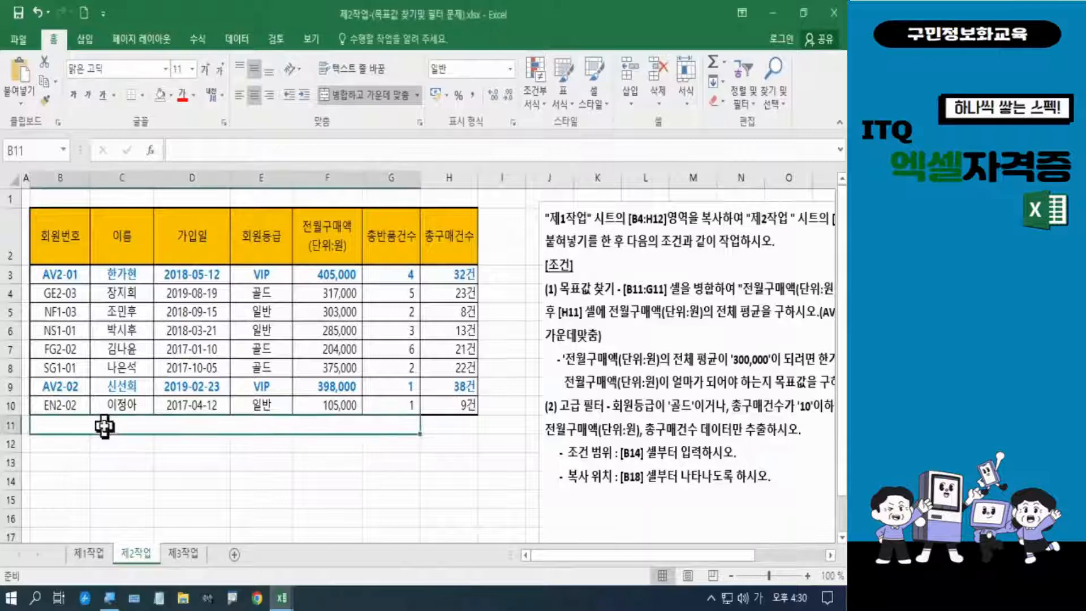
text(전)
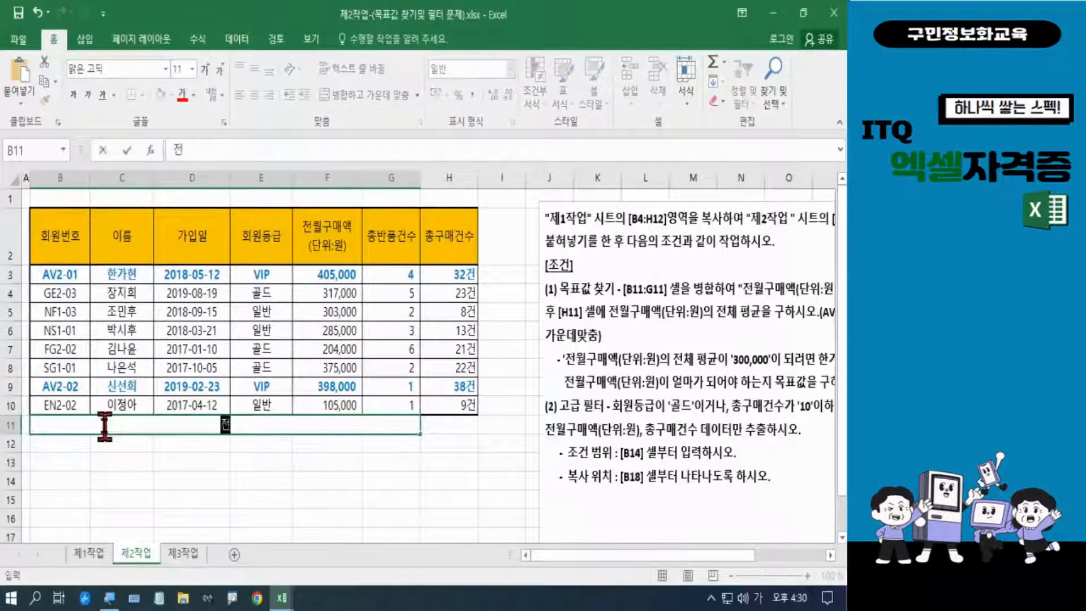
text(원월)
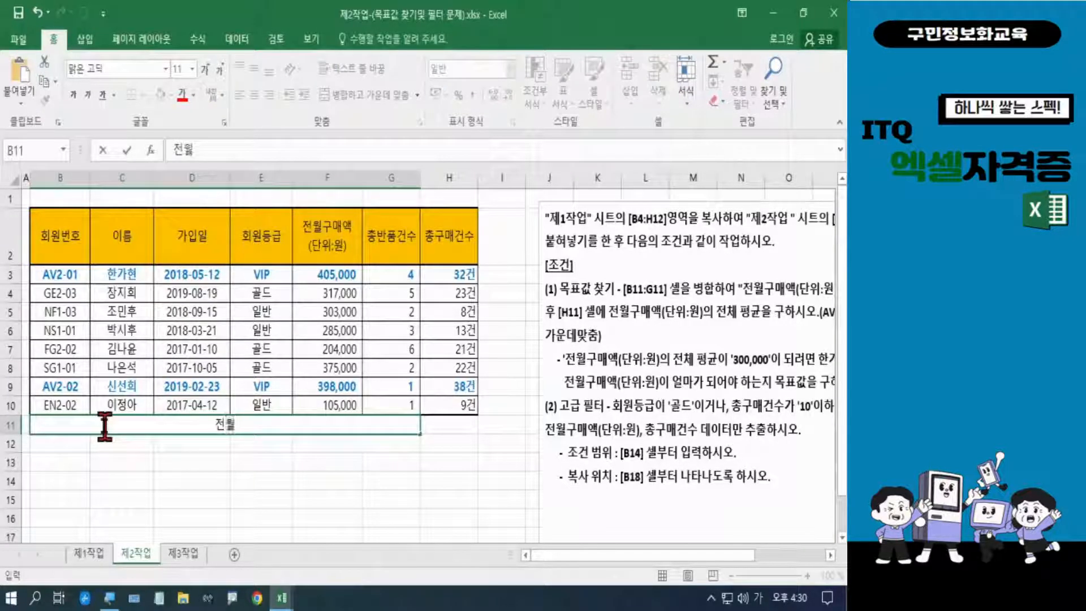
text(구맹액)
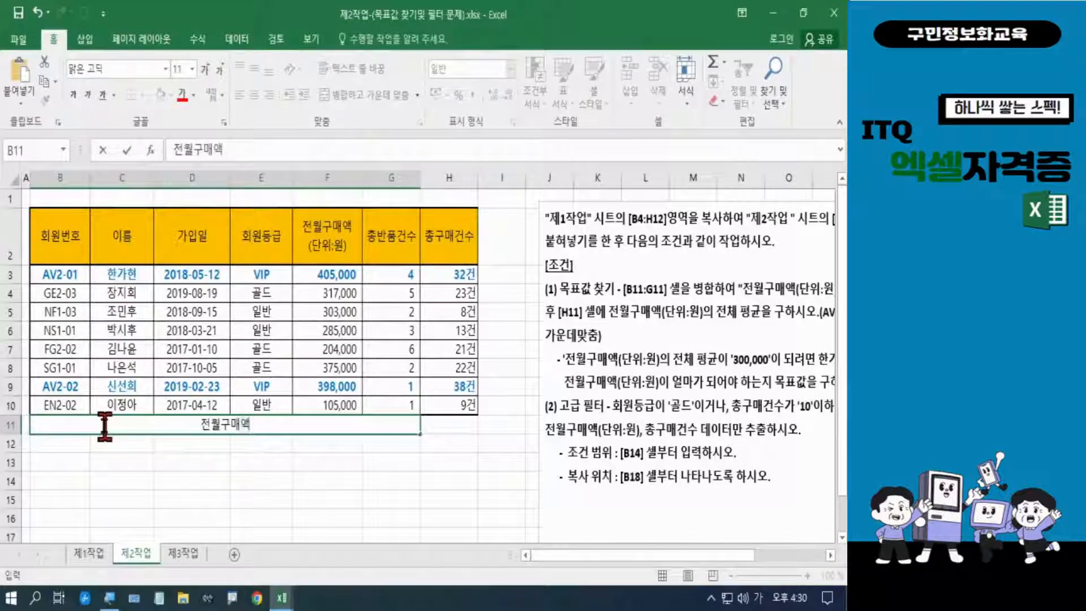
text((단ㅇ위)
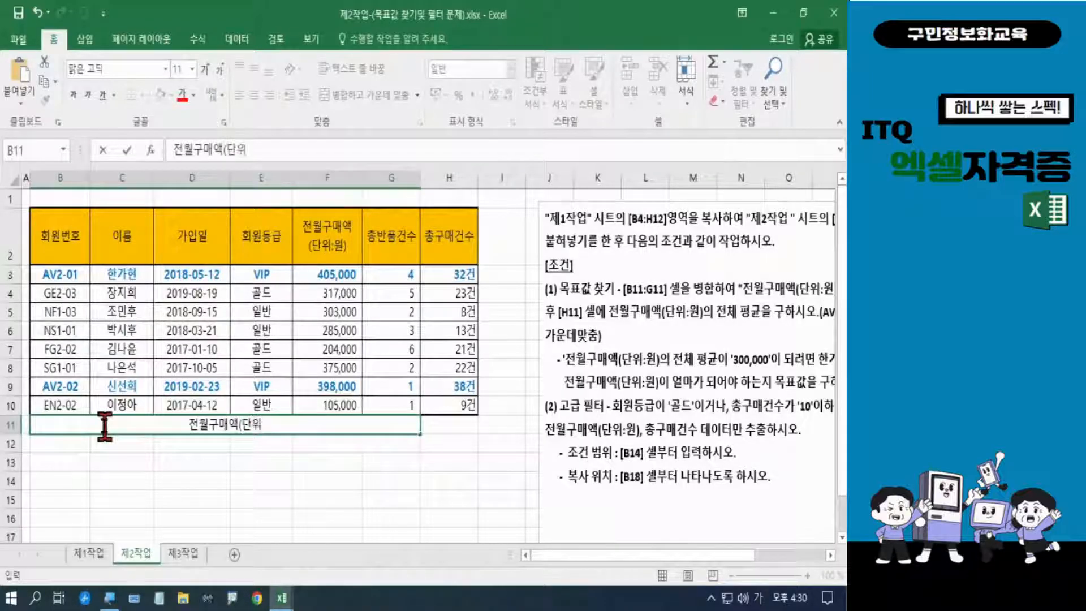
text(:우원)
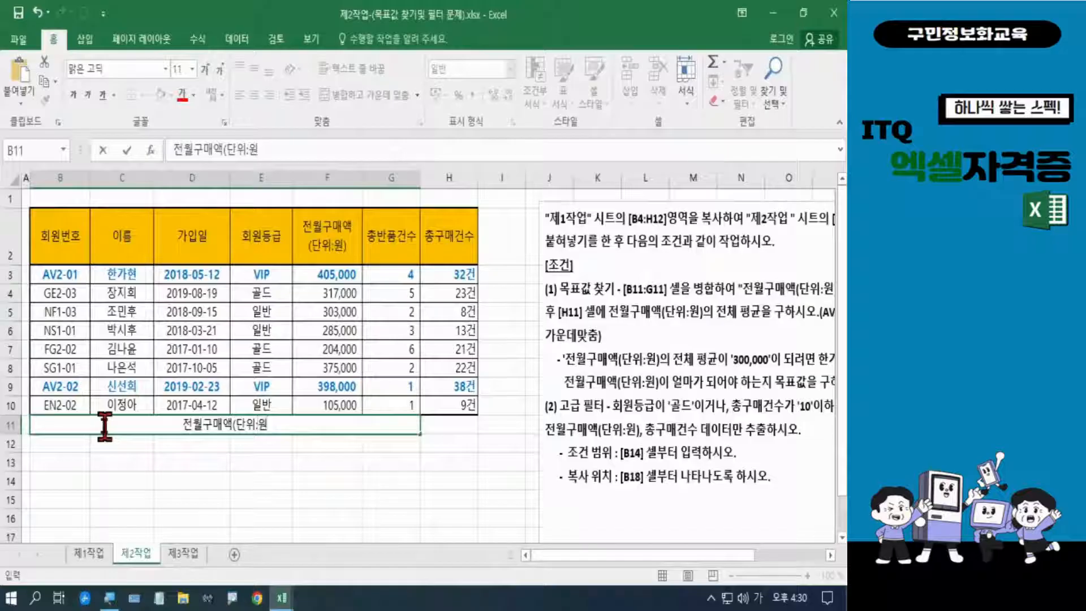
text()으의 전ㅊ)
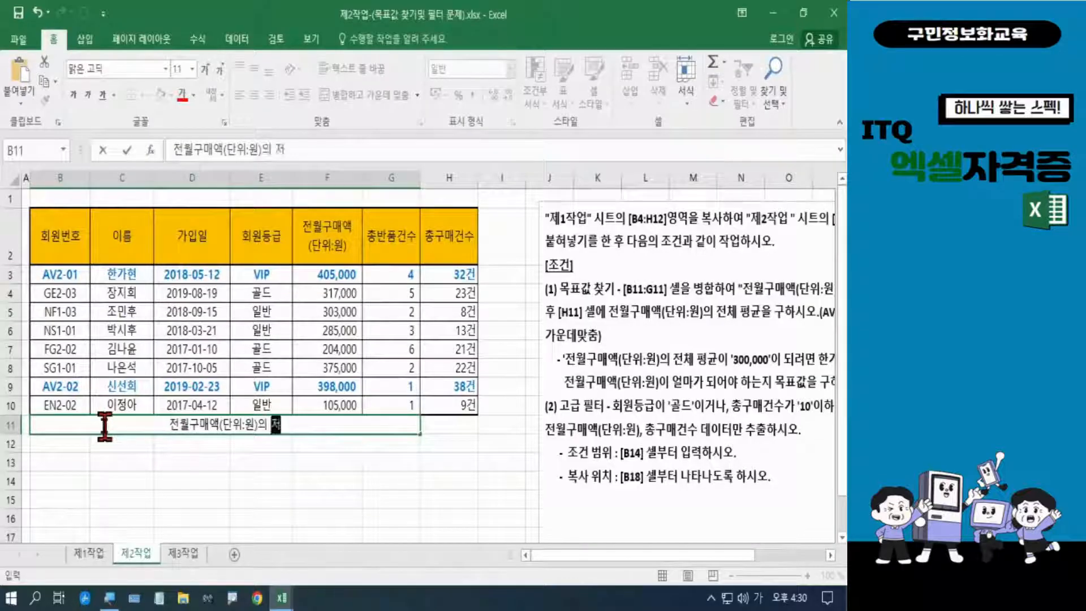
text(체평규)
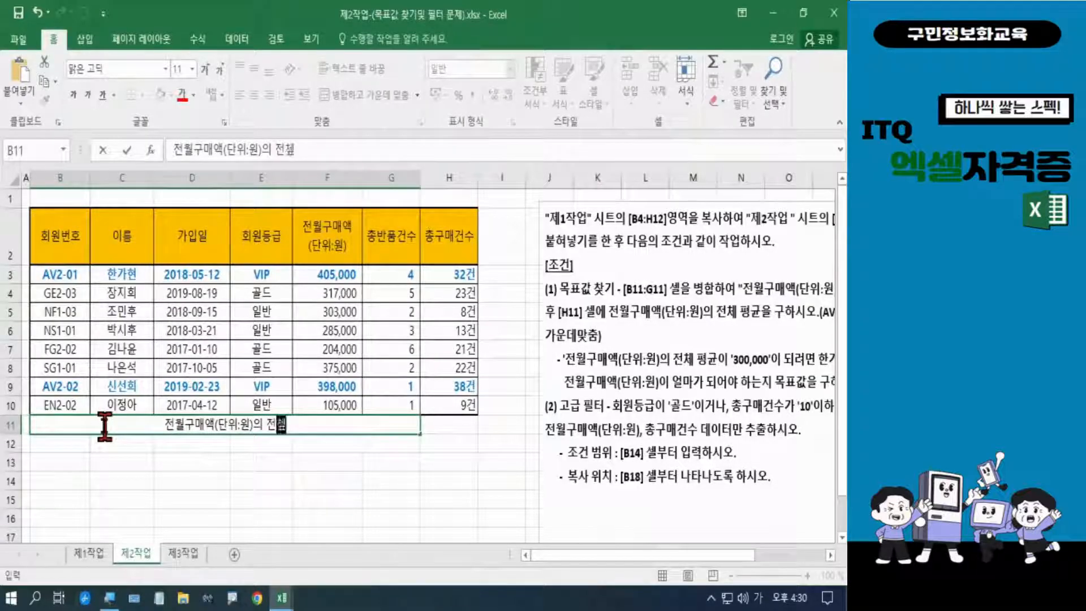
text(ㄴ)
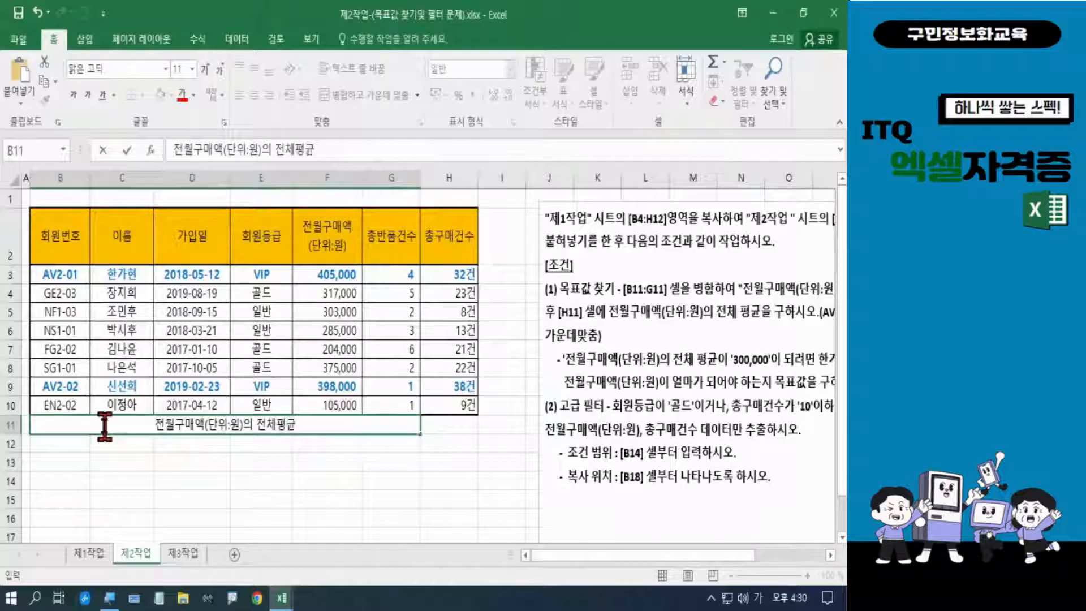
key(Return)
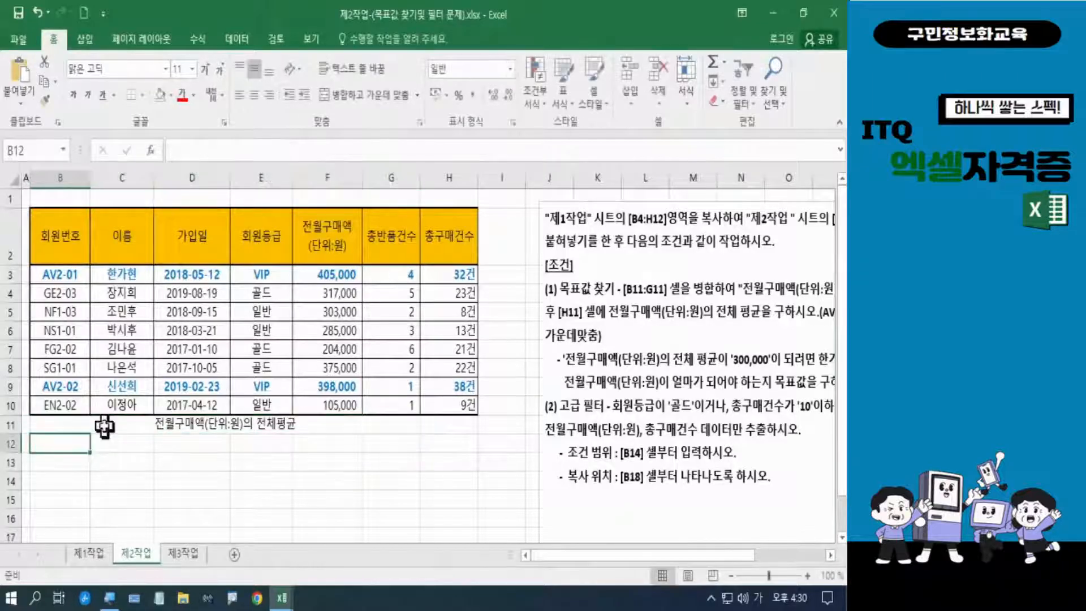
click(148, 426)
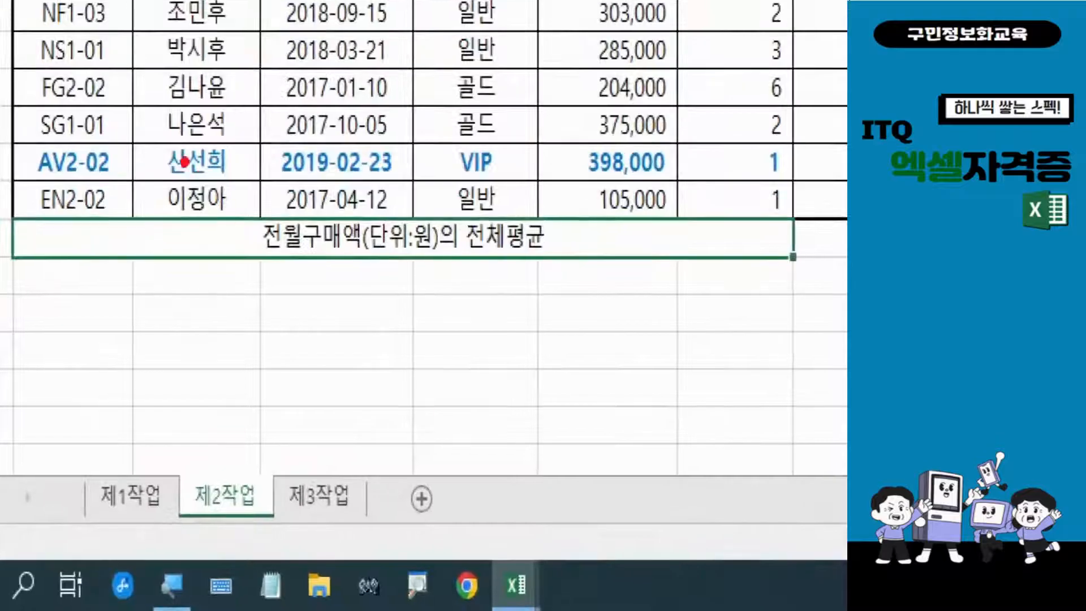
mouse_move(184, 162)
mouse_down()
mouse_move(456, 281)
mouse_move(573, 284)
mouse_up()
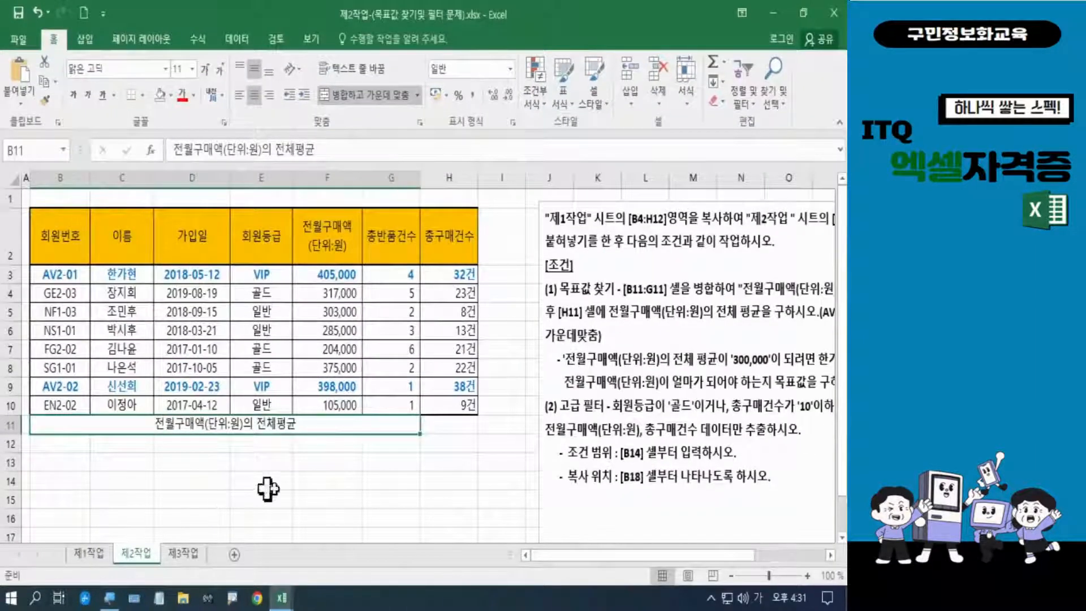
Enter the formula =AVERAGE(F3:F10) in H11 to average the 전월구매액 column.
click(438, 428)
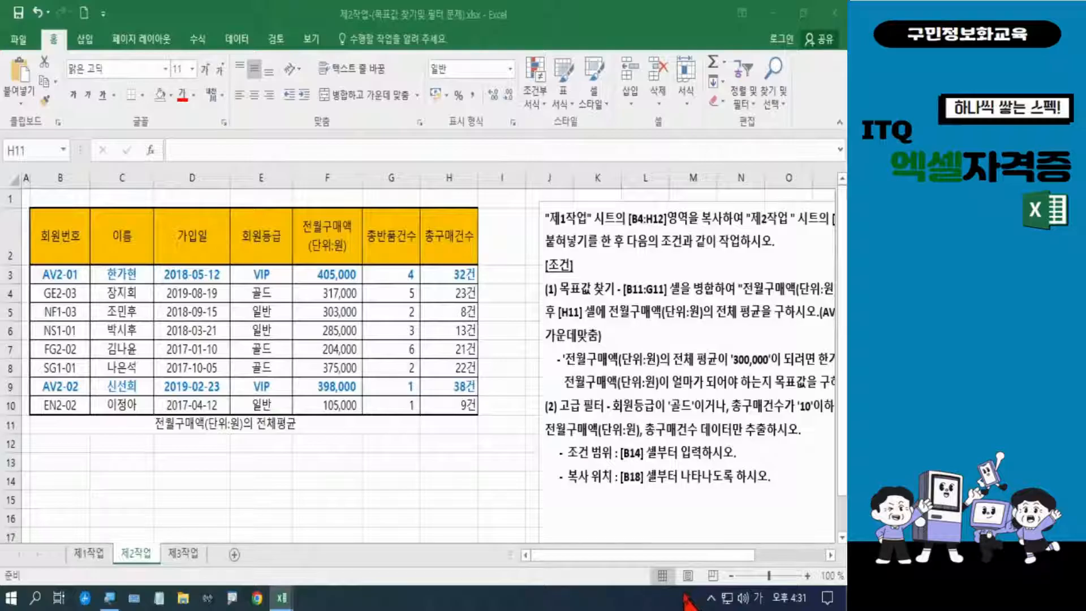
click(442, 430)
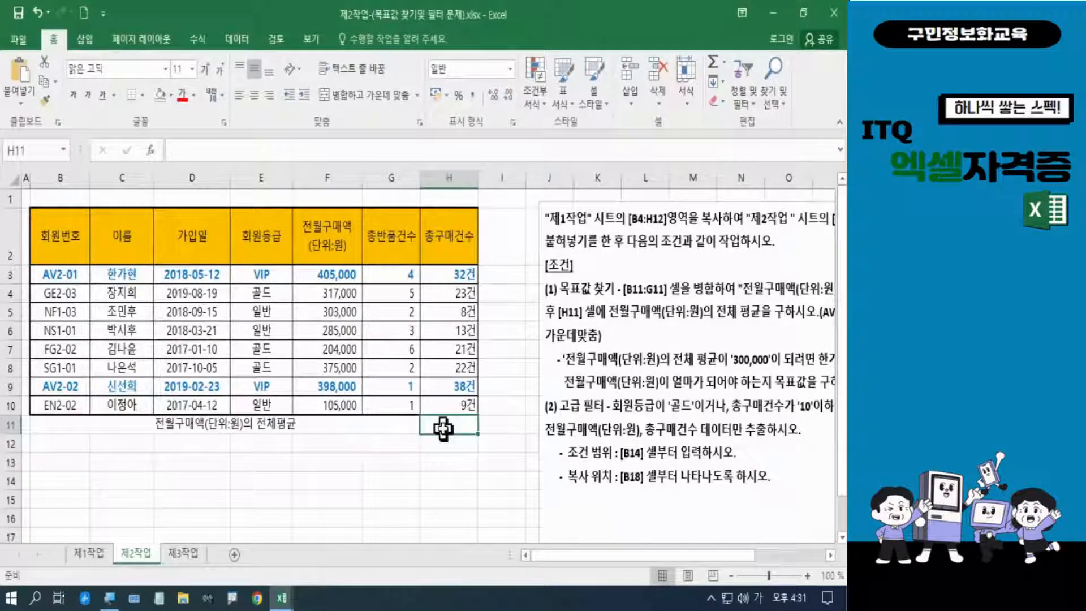
click(443, 430)
text(=)
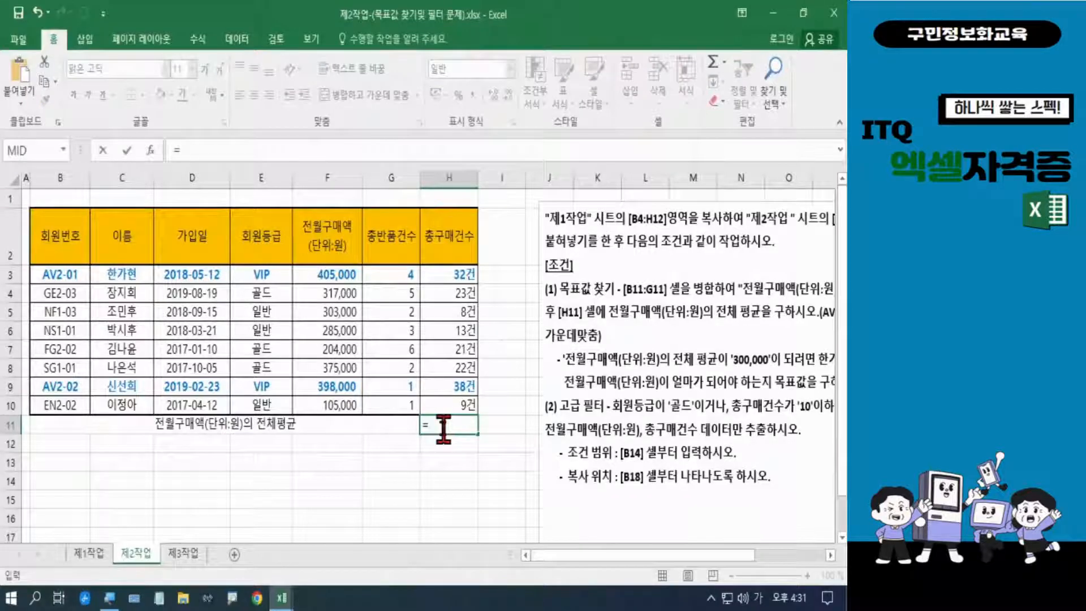
text(a)
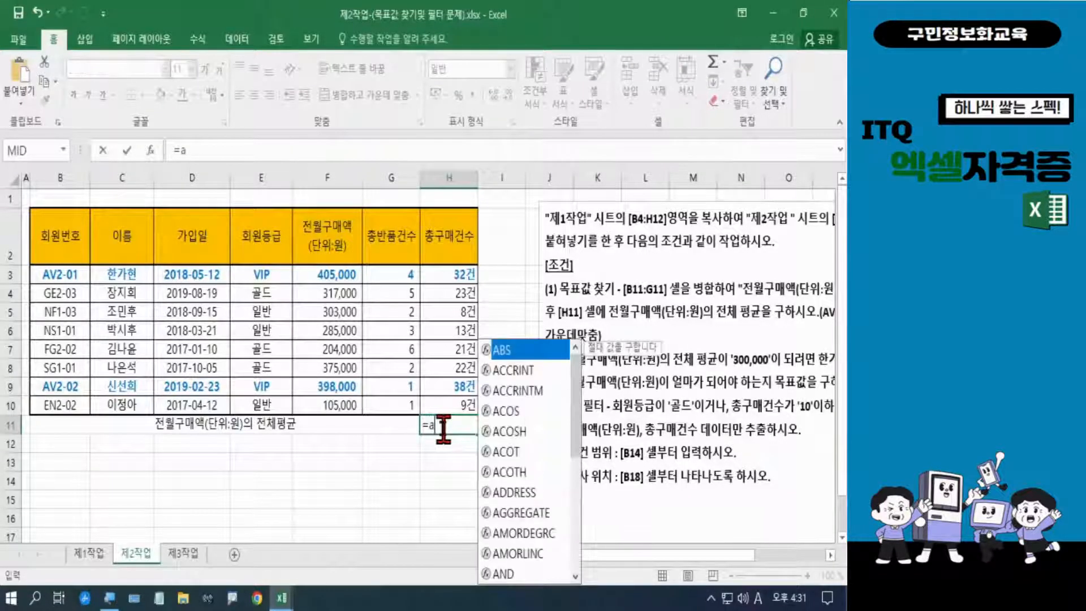
text(ver)
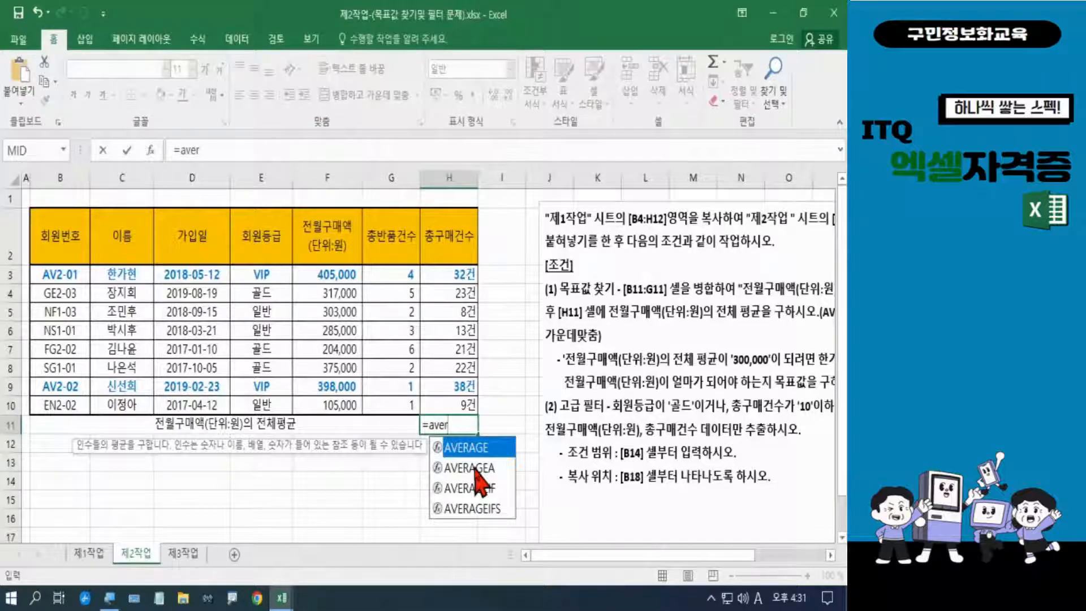
key(Tab)
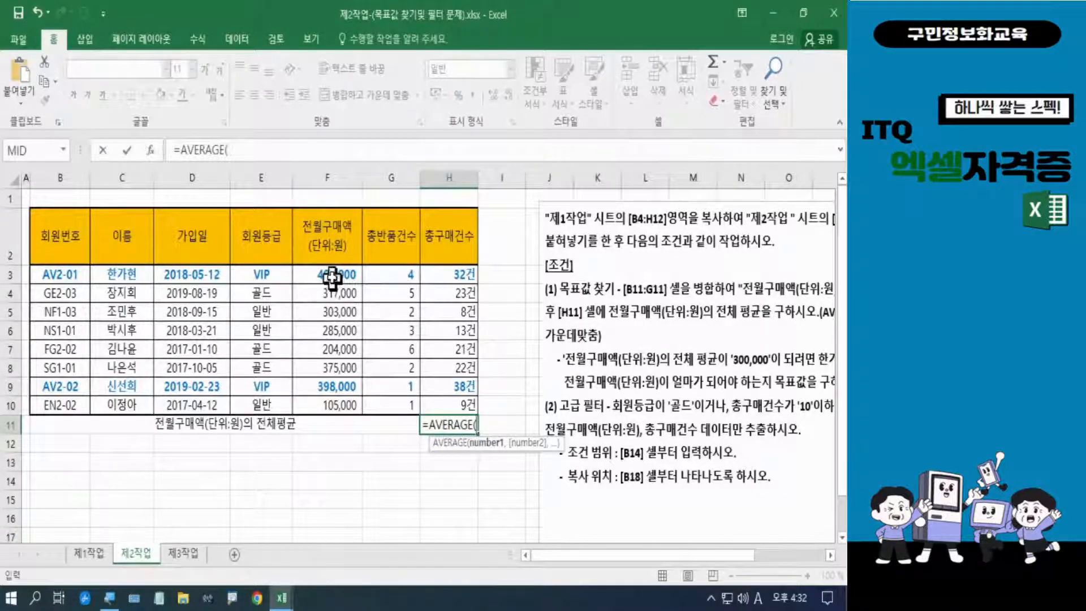
drag(331, 276, 328, 404)
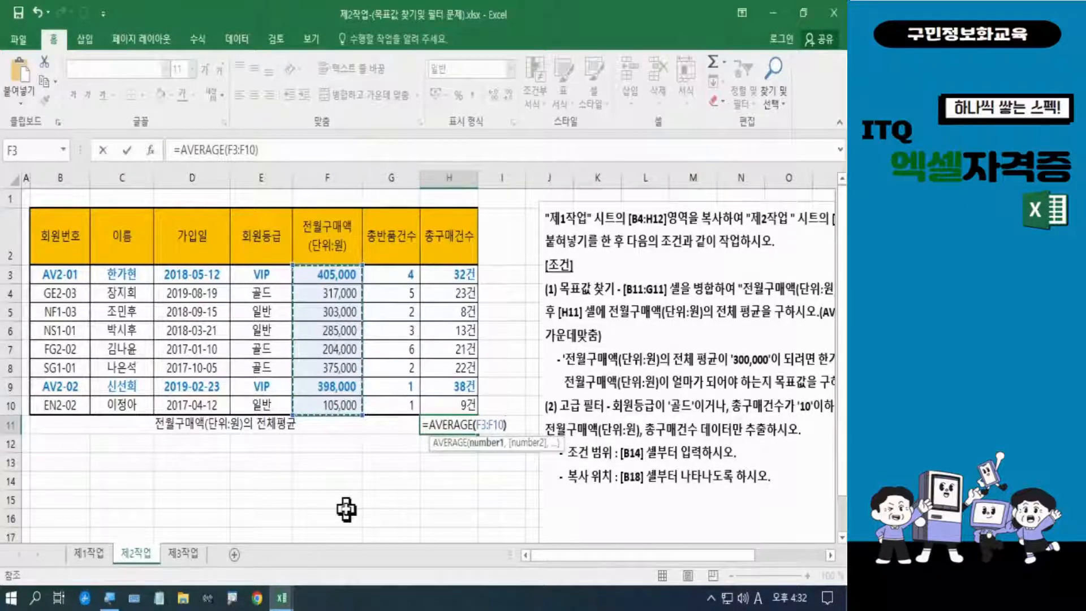
text())
key(Return)
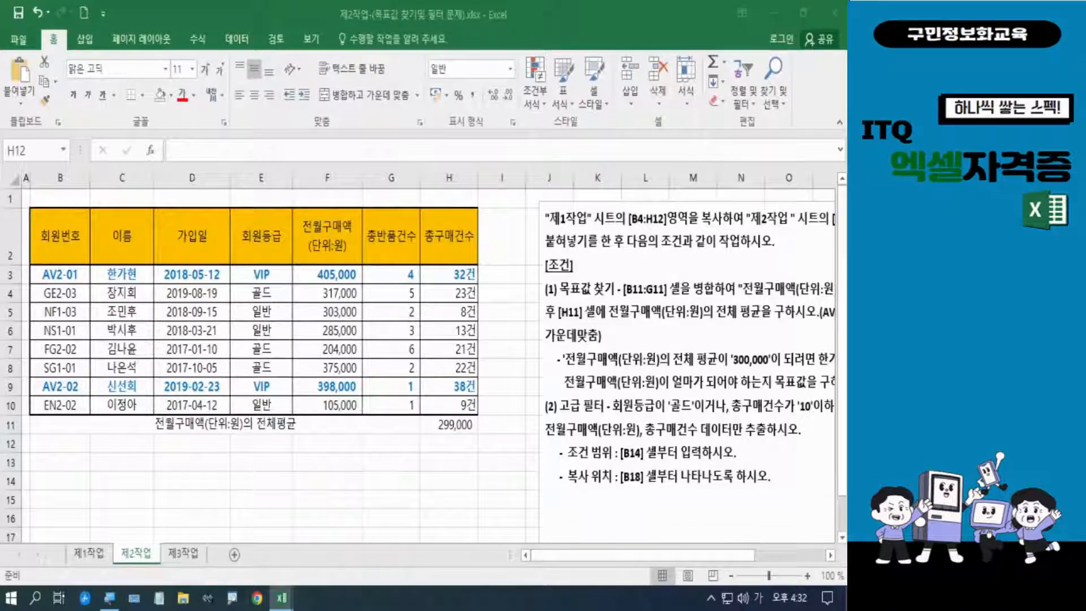
Apply all borders (모든 테두리) to the average row B11:H11 below the member table.
click(54, 425)
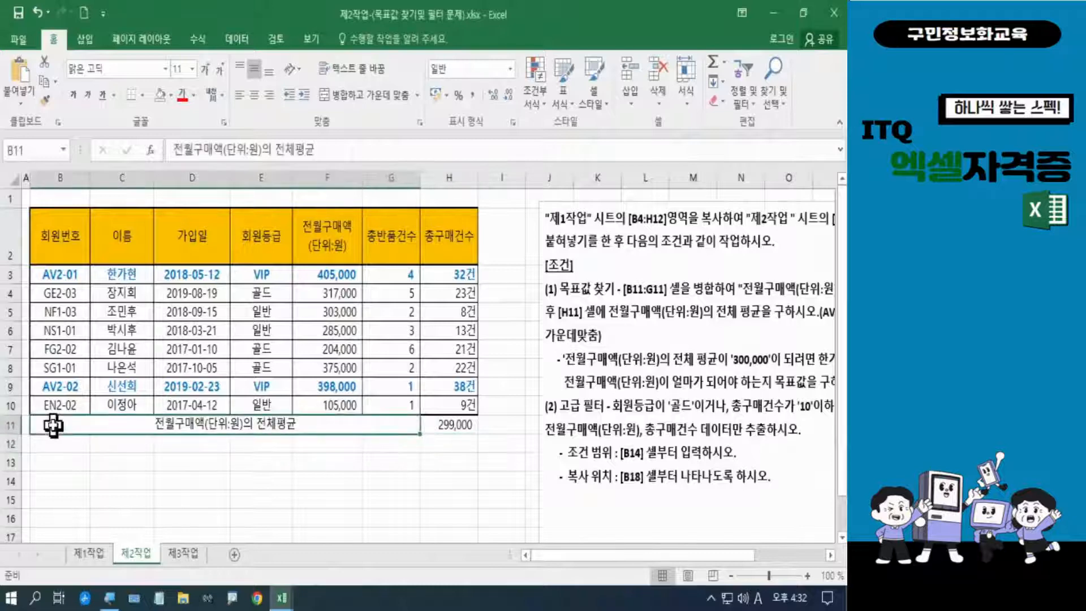
drag(54, 425, 443, 428)
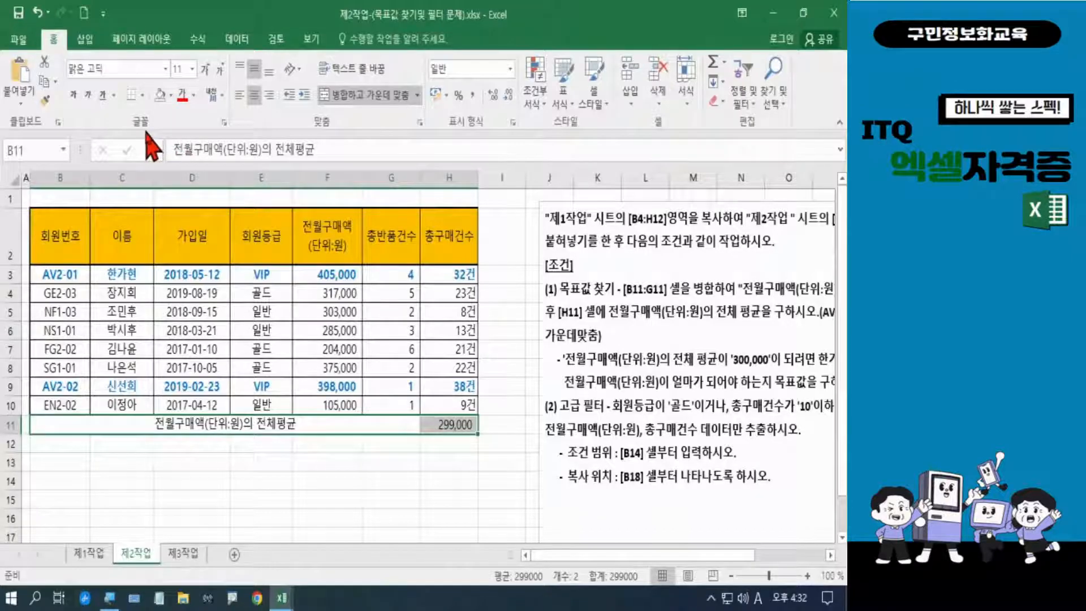
click(142, 101)
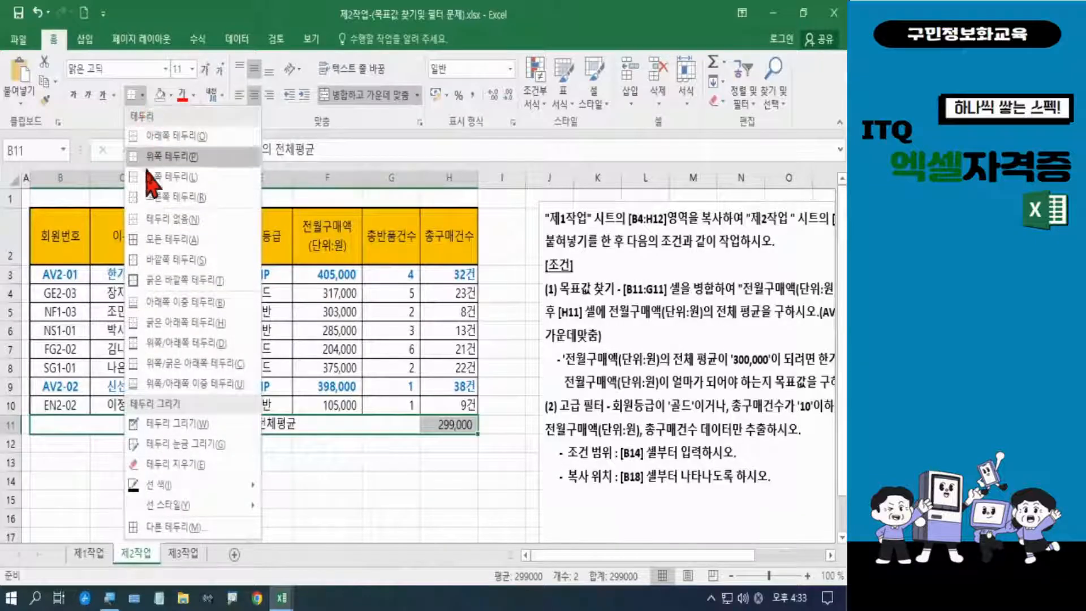
click(161, 241)
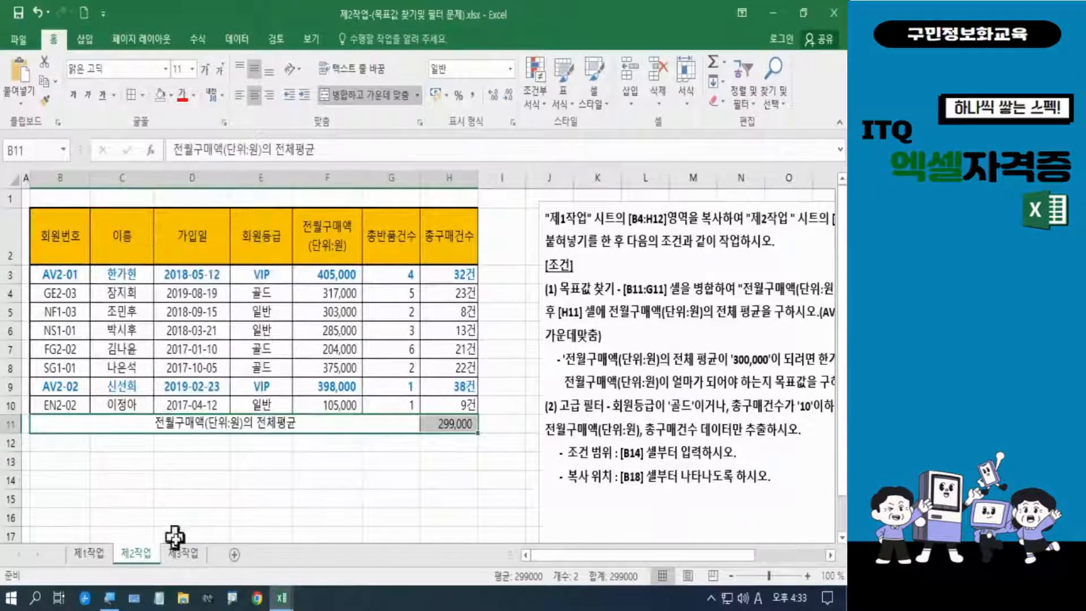
click(222, 498)
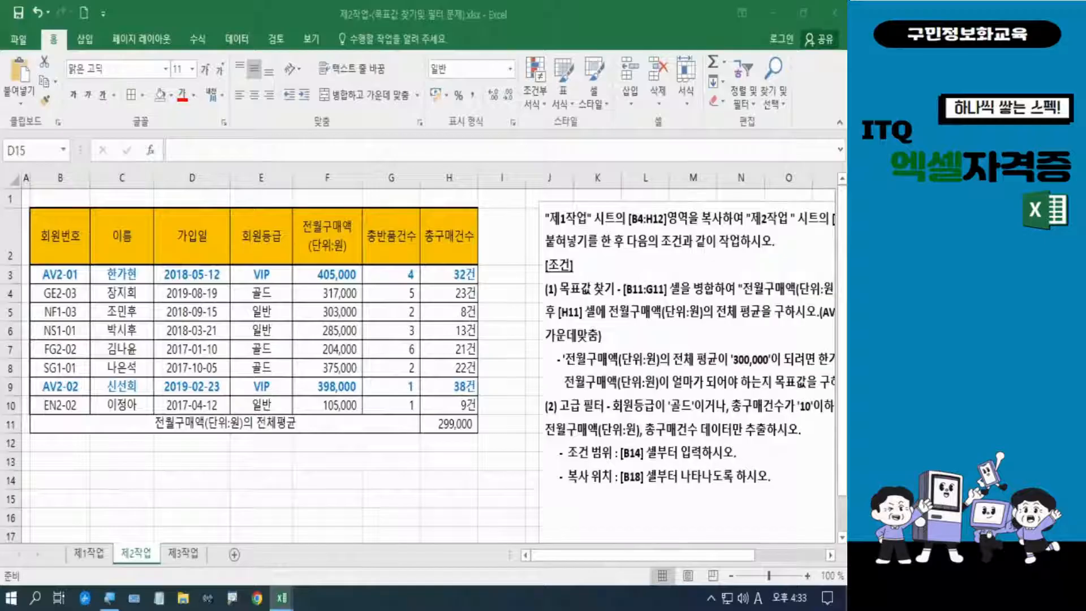
key(Hangul)
key(Hangul)
key(Hangul)
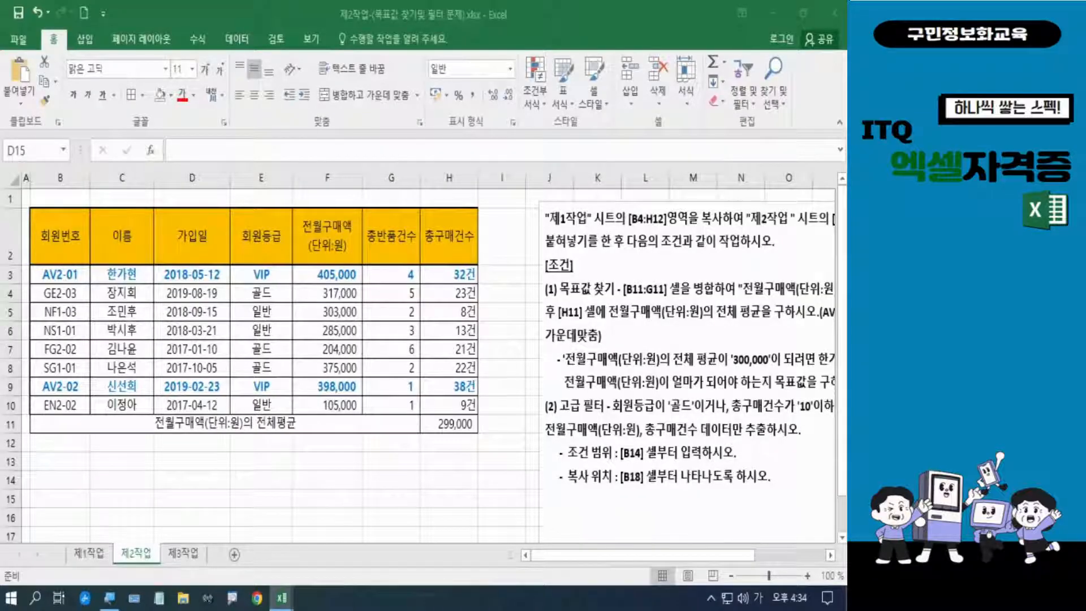
key(Hangul)
key(Hangul)
key(Hangul)
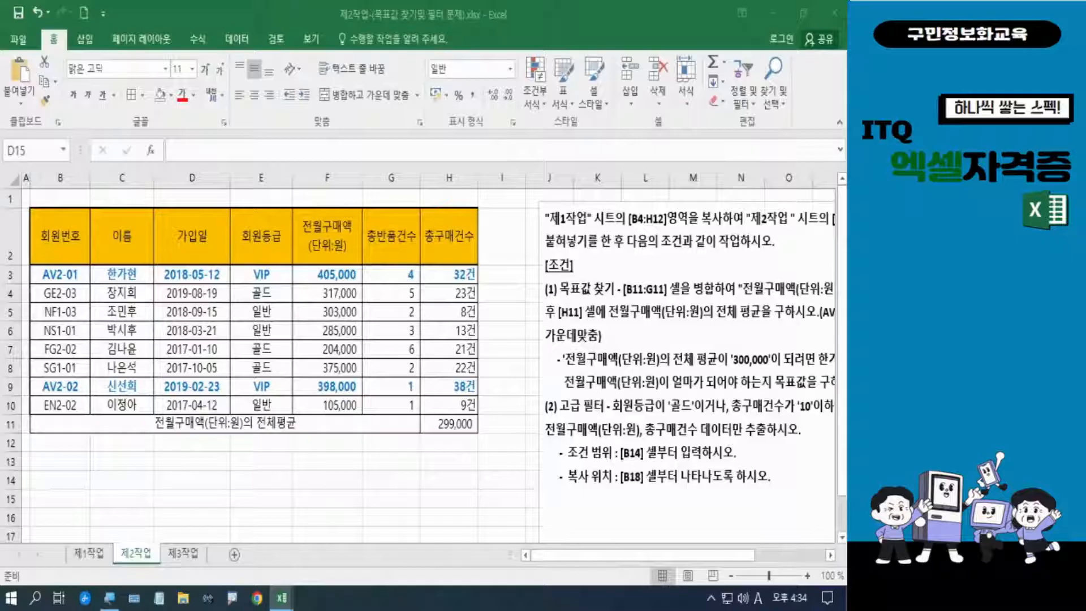
key(Hangul)
key(Hangul)
key(Hangul)
Examine the average formula in H11 and the first member's 전월구매액 in F3 before running goal seek.
click(457, 425)
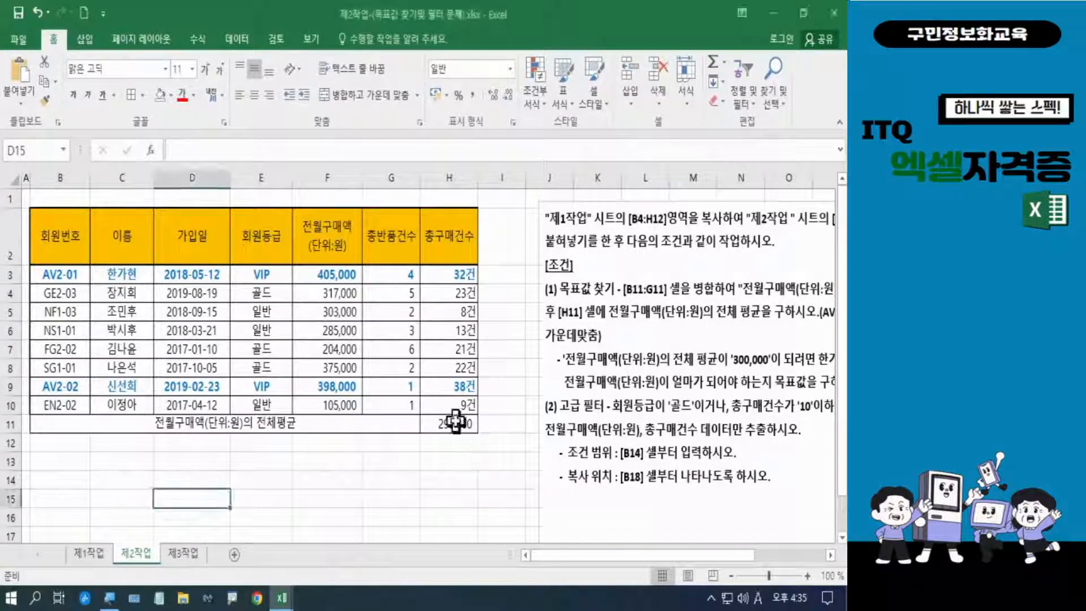
key(Hangul)
click(457, 423)
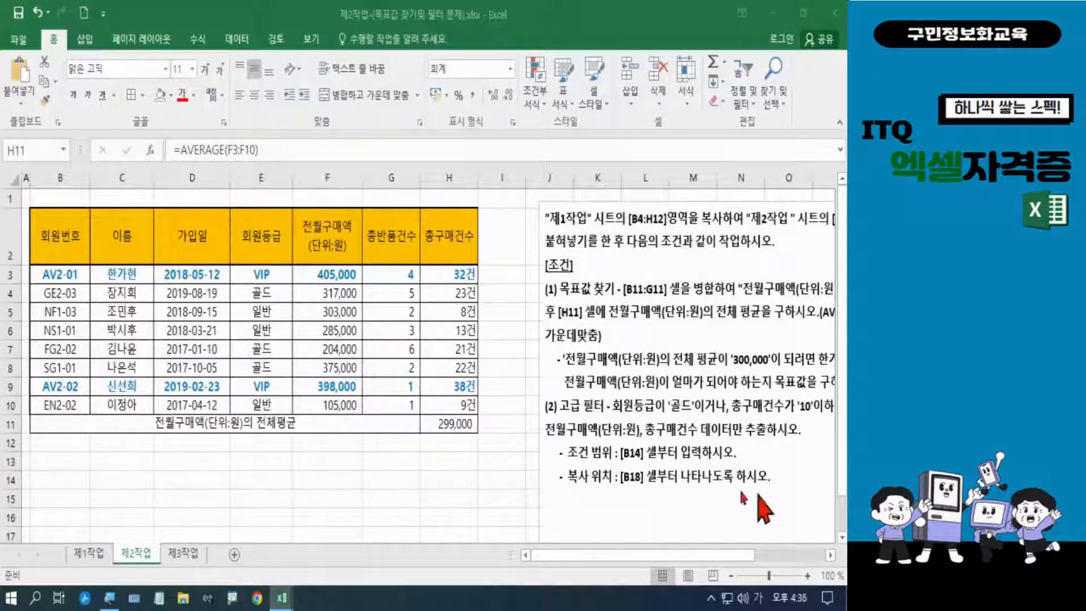
click(136, 273)
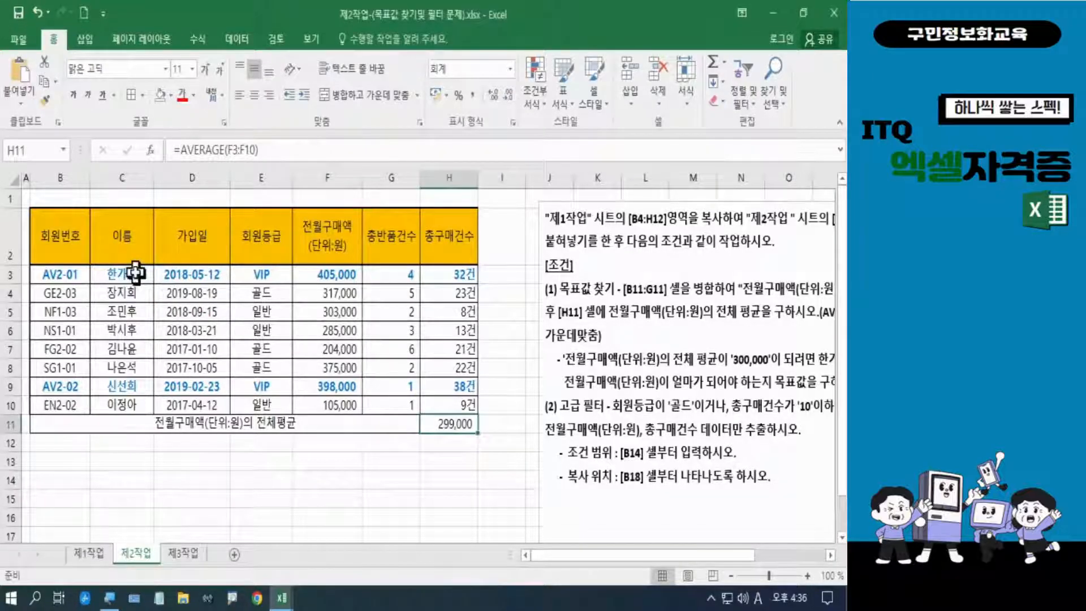
click(319, 277)
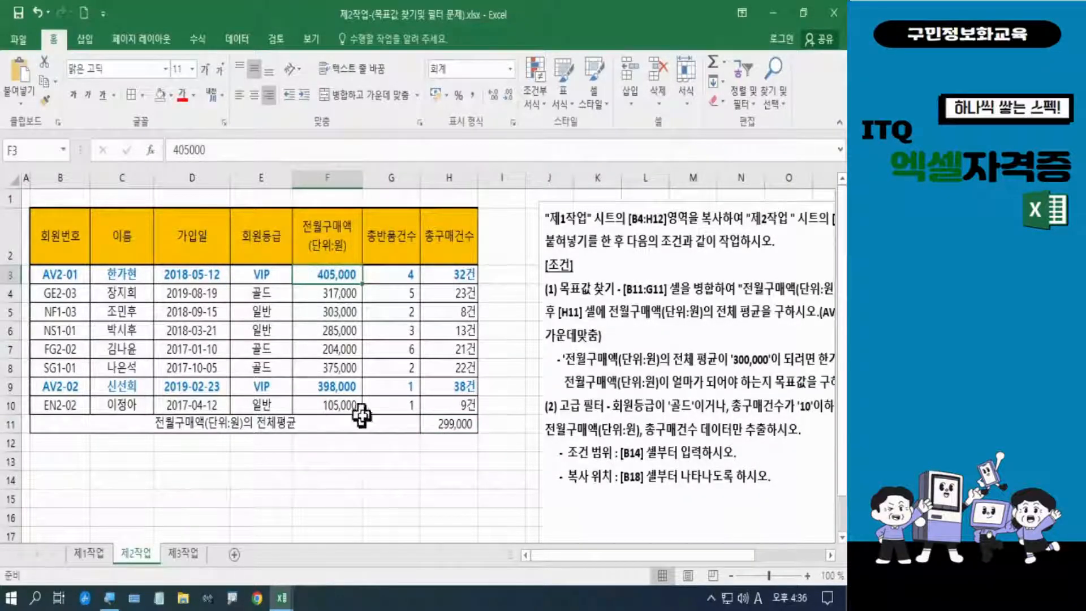
mouse_move(479, 428)
mouse_down()
mouse_move(396, 432)
mouse_move(484, 405)
mouse_move(461, 450)
mouse_up()
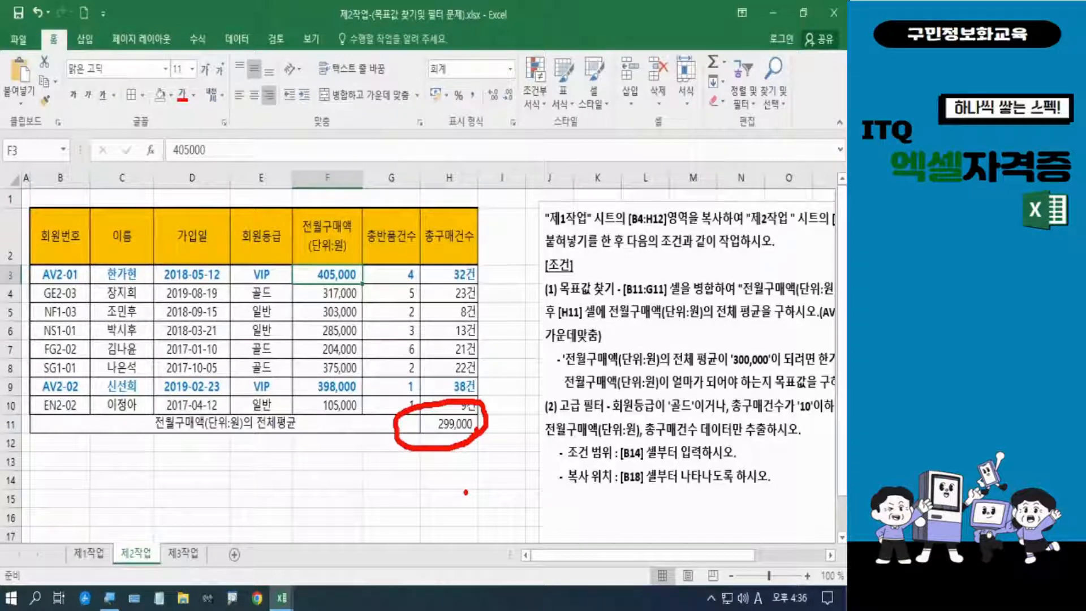
key(Escape)
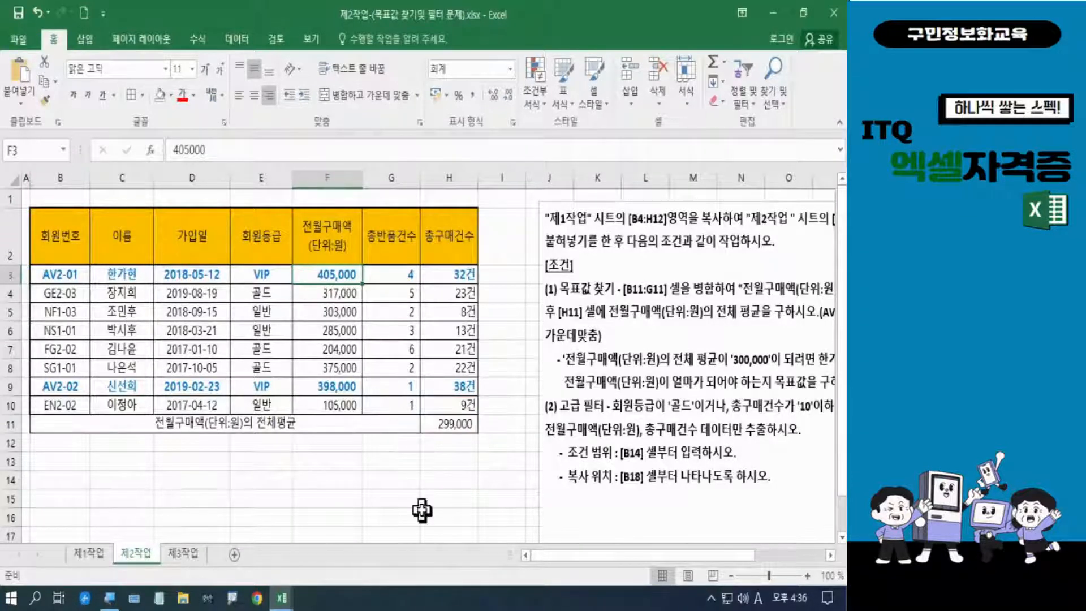
click(435, 421)
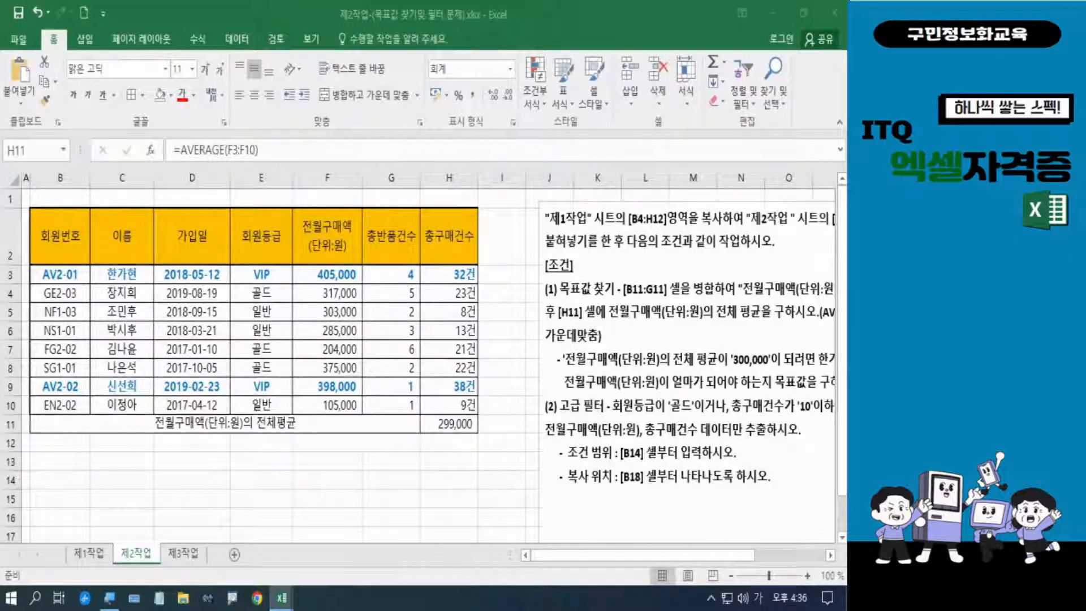
key(Hangul)
key(Hangul)
Open Goal Seek (목표값 찾기) with the average in H11 as the formula cell, keeping the member table in view.
click(475, 424)
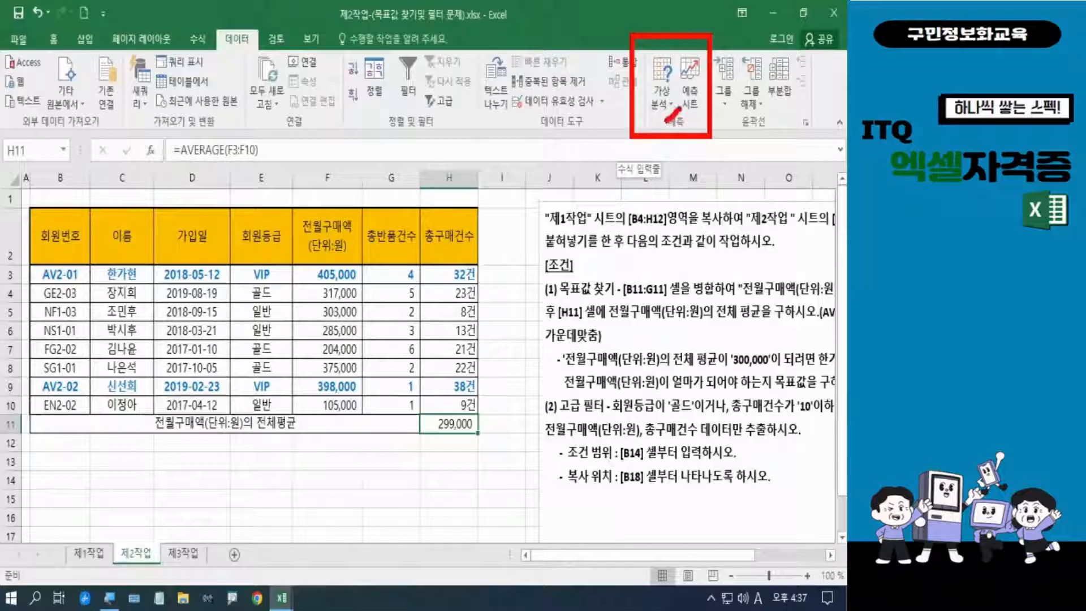
mouse_move(667, 120)
mouse_down()
mouse_move(646, 94)
mouse_move(674, 84)
mouse_move(662, 116)
mouse_up()
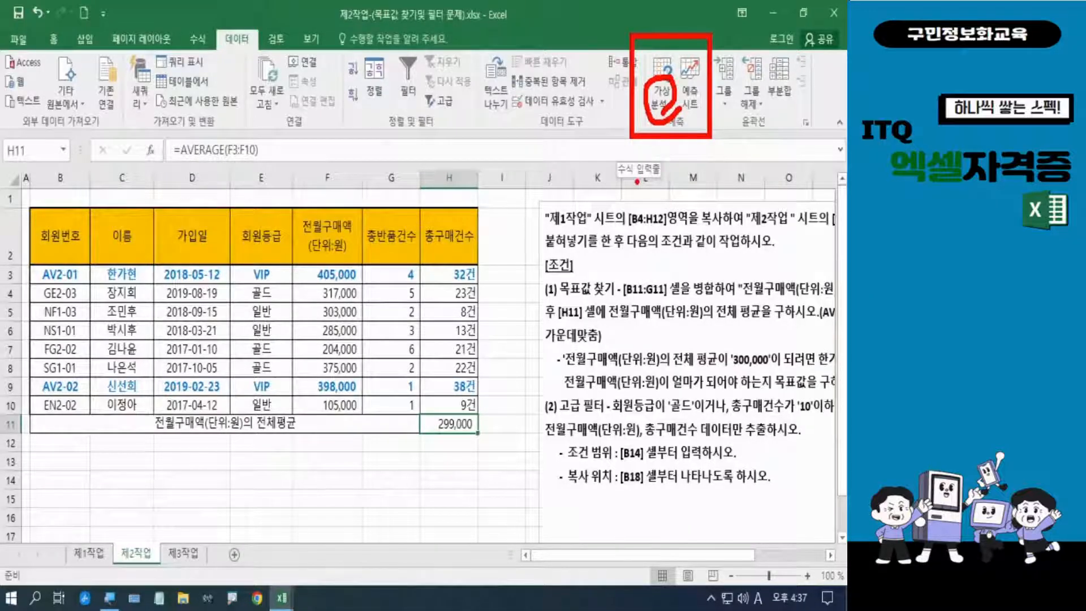
key(Escape)
click(663, 99)
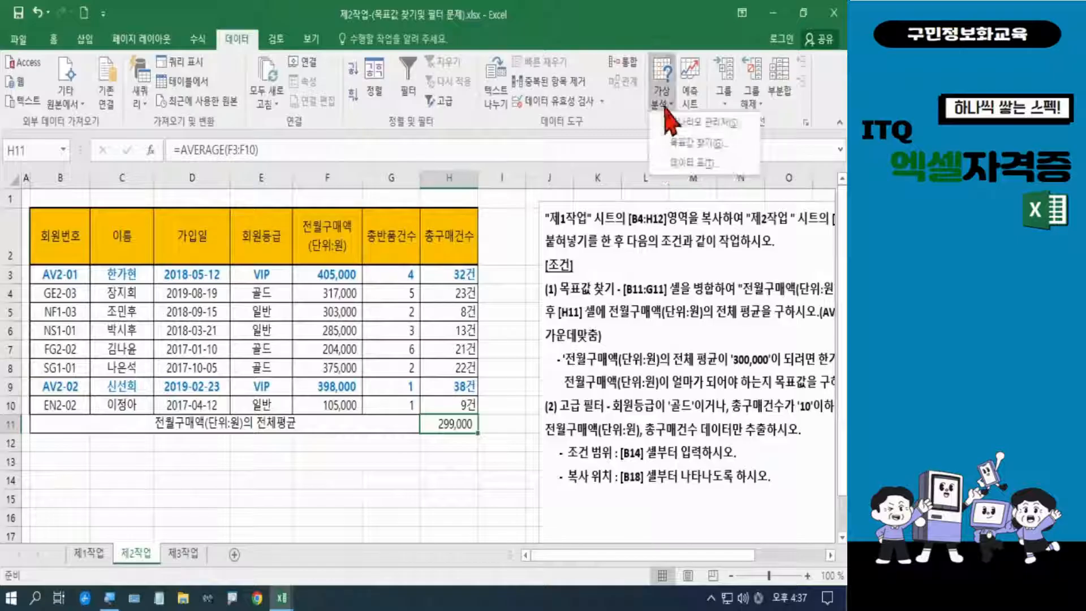
click(680, 145)
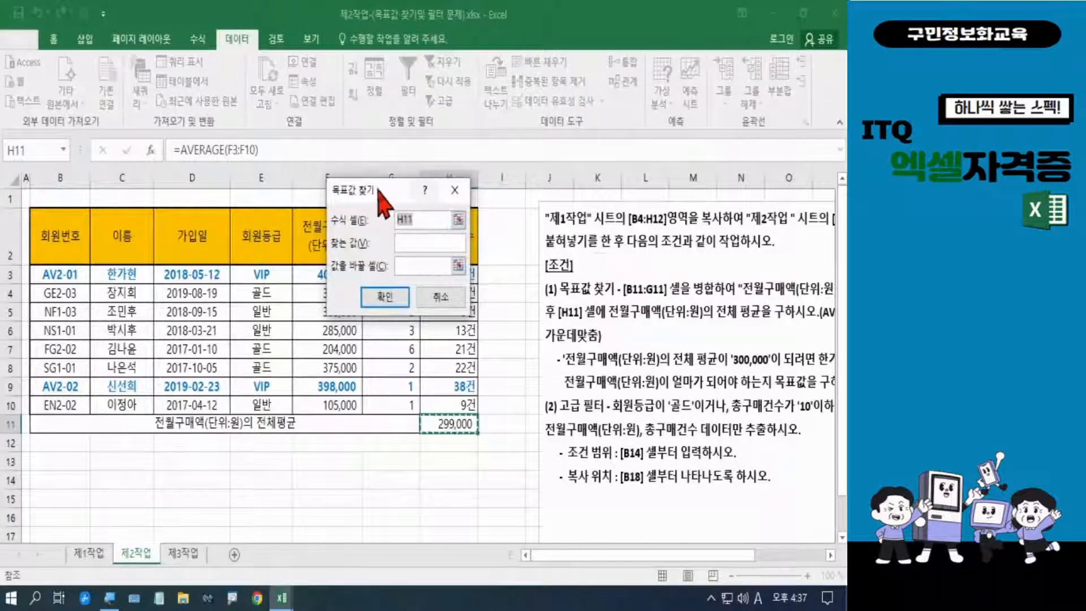
drag(374, 192, 519, 176)
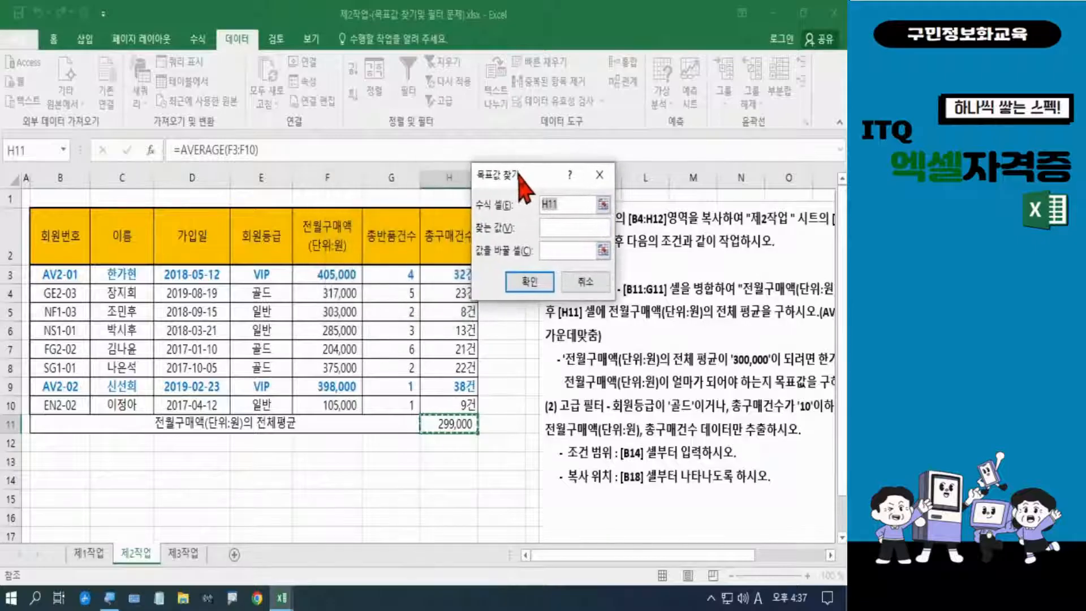
Run the goal seek for a target value of 300000 by changing cell F3, and accept the solution.
click(556, 226)
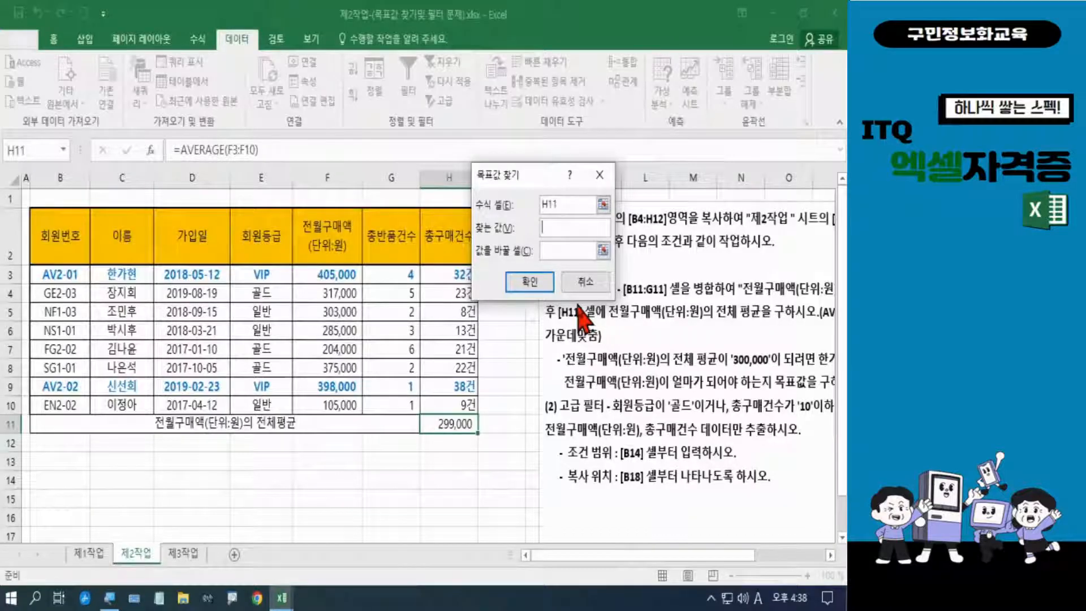
text(300000)
click(562, 252)
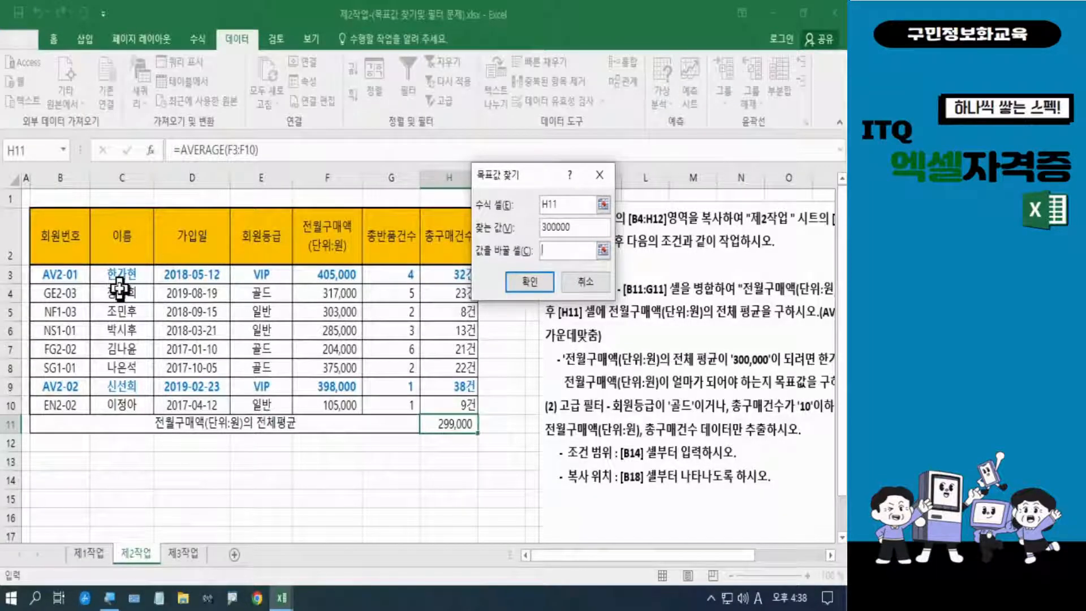
click(320, 274)
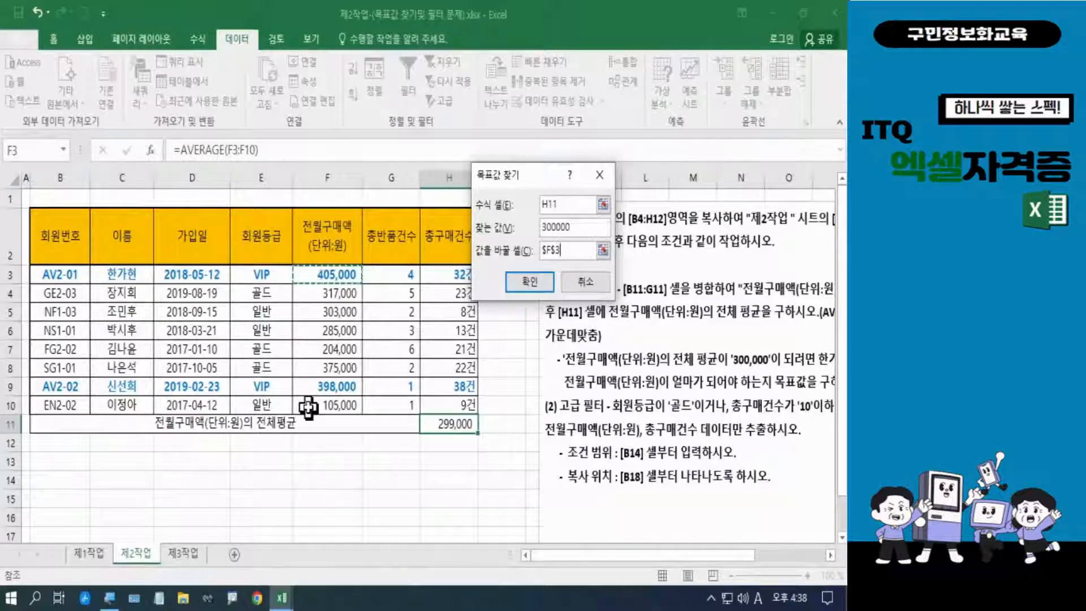
key(Return)
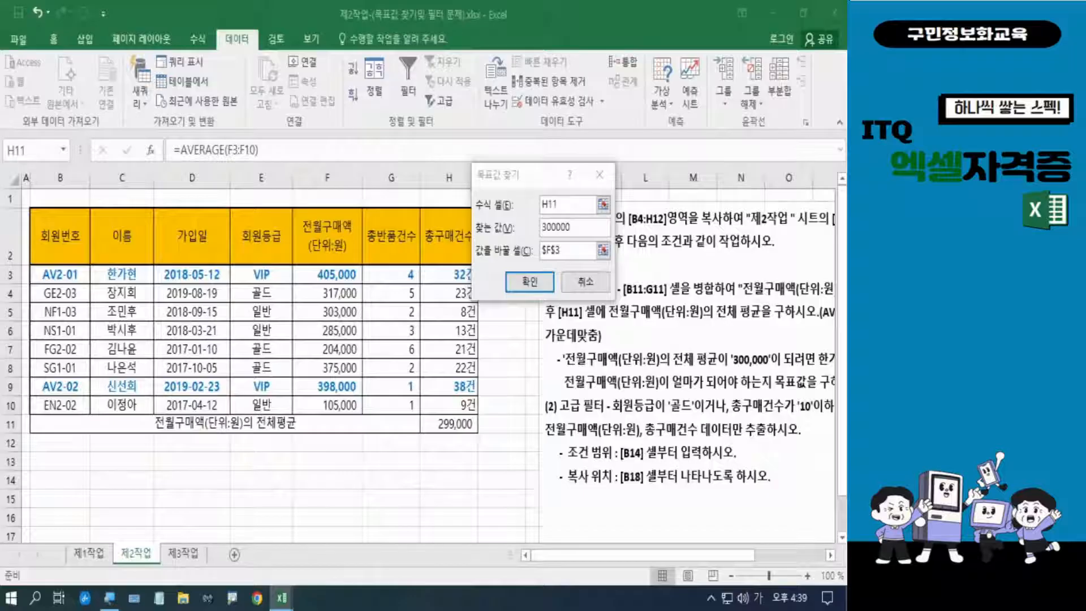
key(Hangul)
key(Hangul)
key(Hangul)
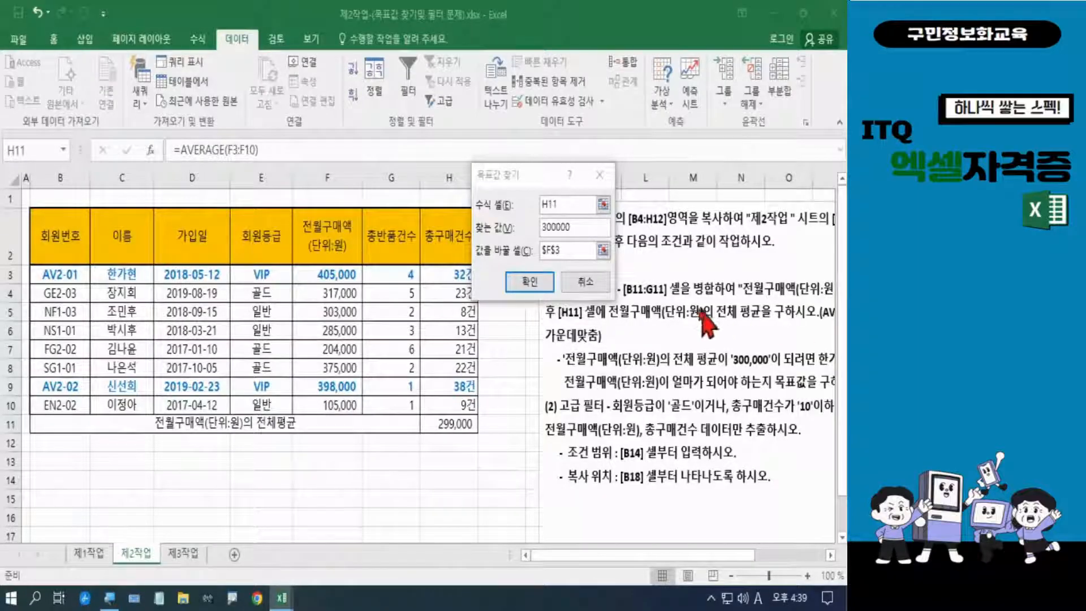
click(540, 282)
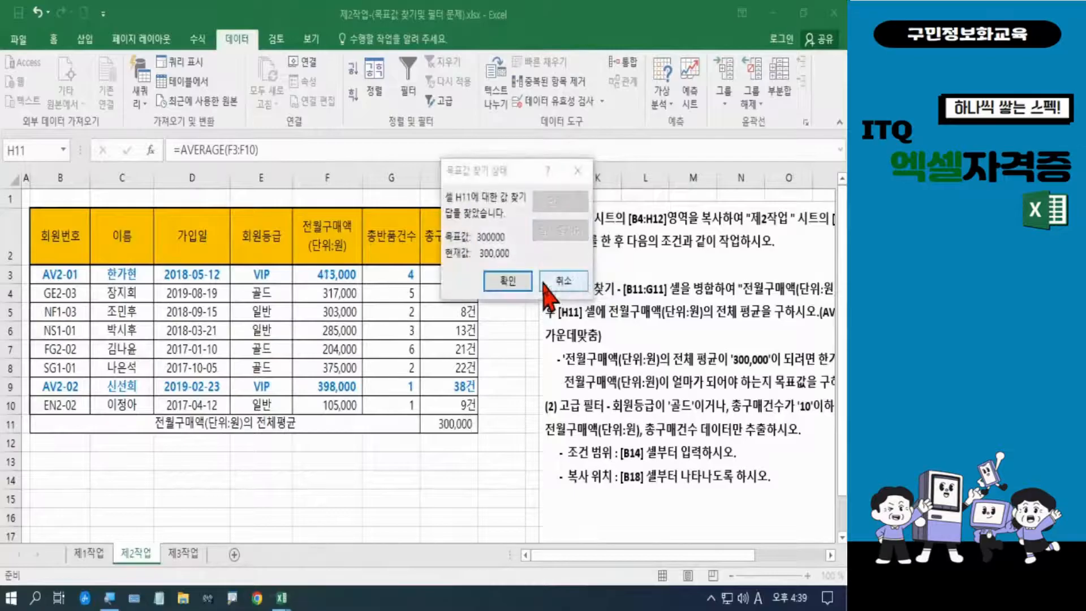
click(496, 289)
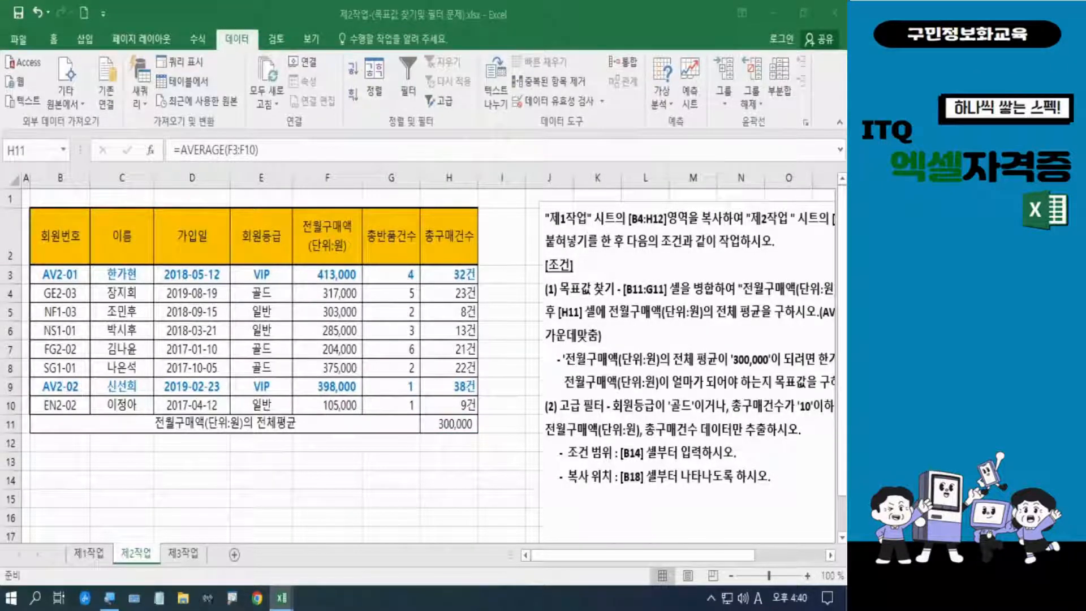
Compare the goal seek result on the 제2작업 sheet with the original 전월구매액 in F5 of the 제1작업 sheet.
key(Hangul)
click(450, 427)
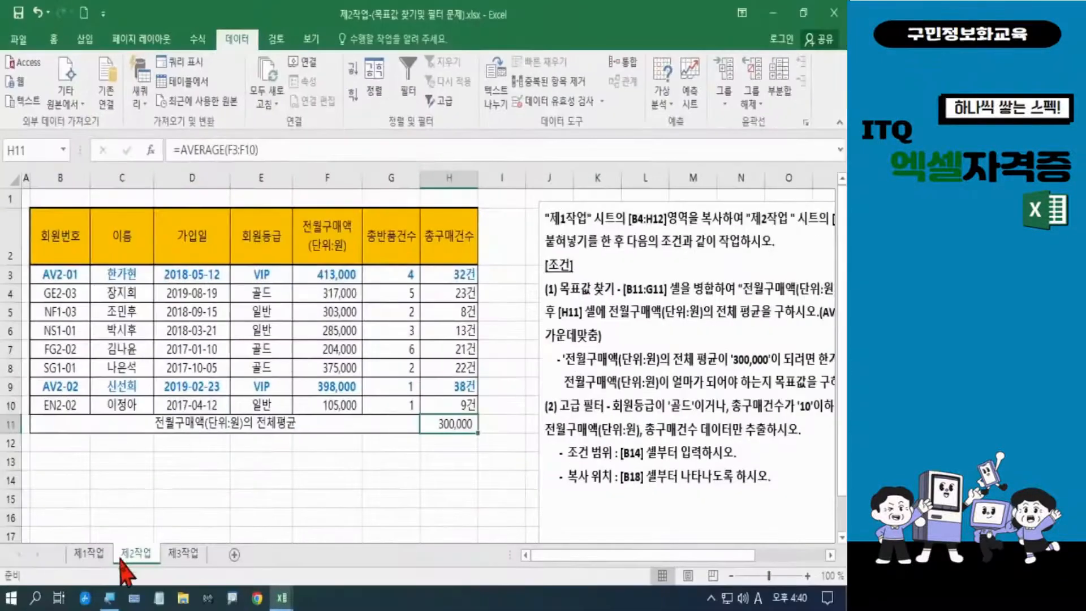
click(90, 553)
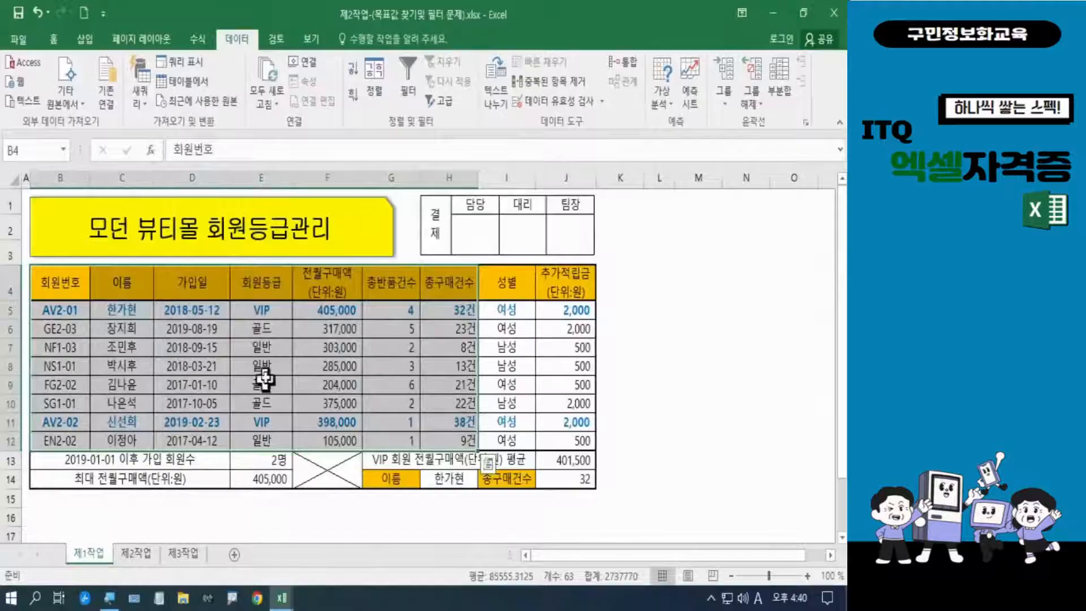
click(317, 310)
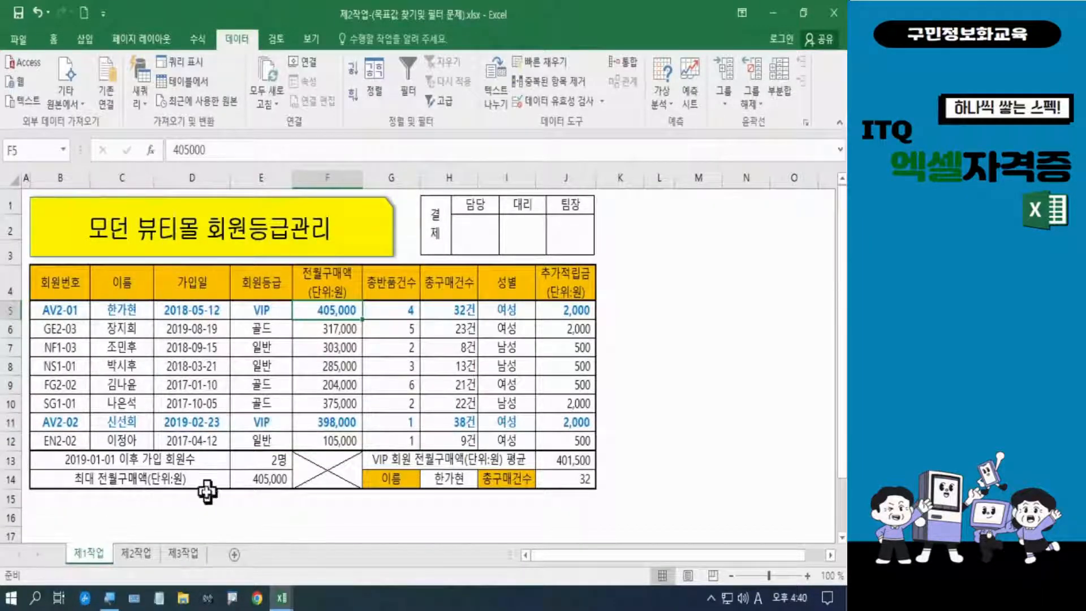
click(140, 553)
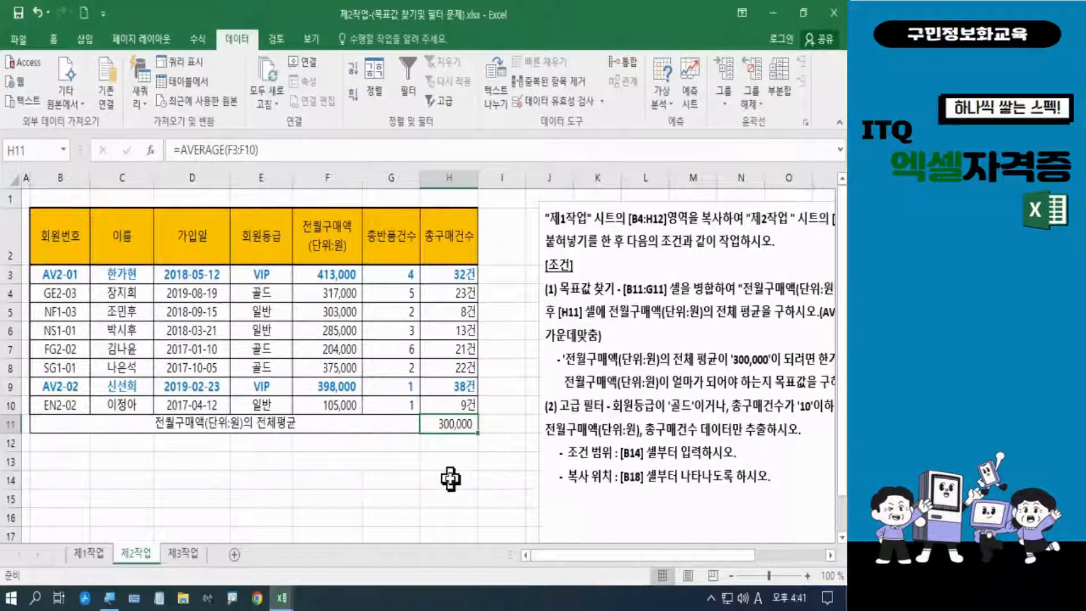
click(450, 479)
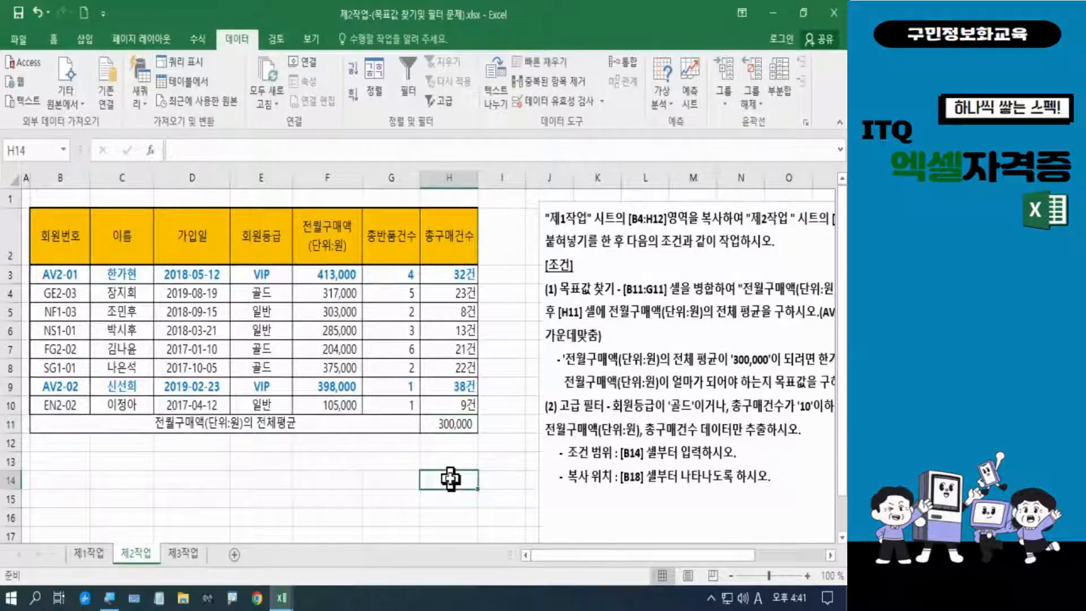
Read the advanced filter (고급 필터) instructions in the text box, including the criteria range and copy location.
drag(540, 555, 608, 565)
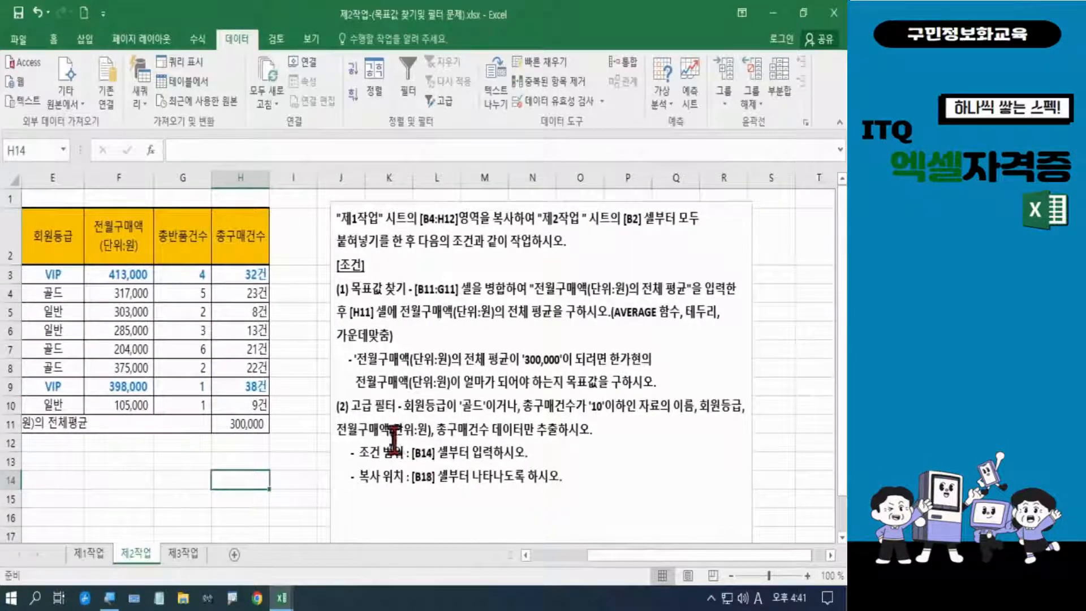
click(350, 406)
drag(351, 406, 565, 477)
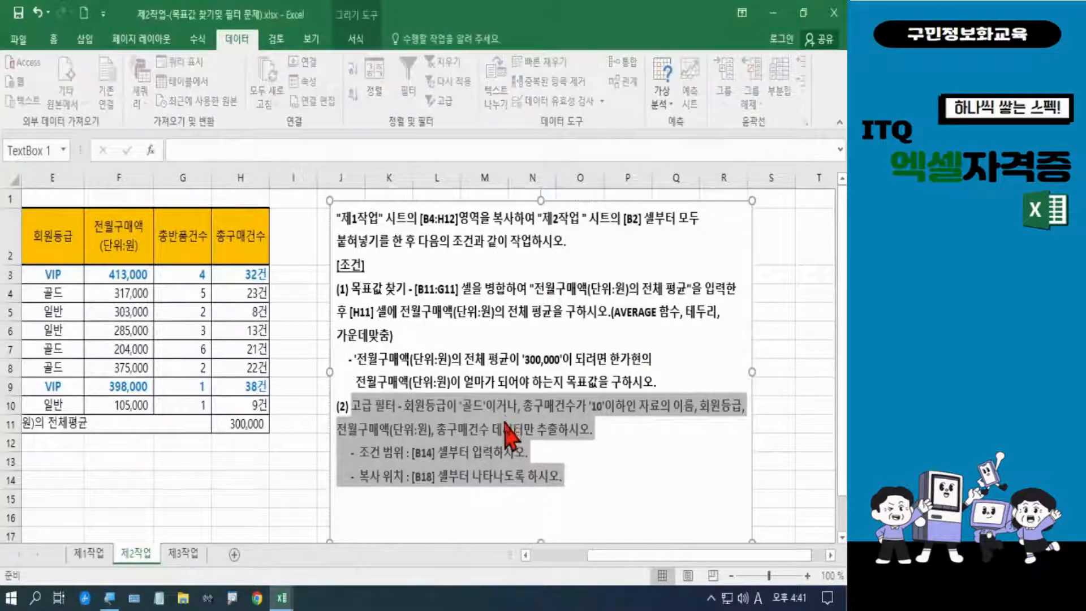
scroll(418, 365, down, 2)
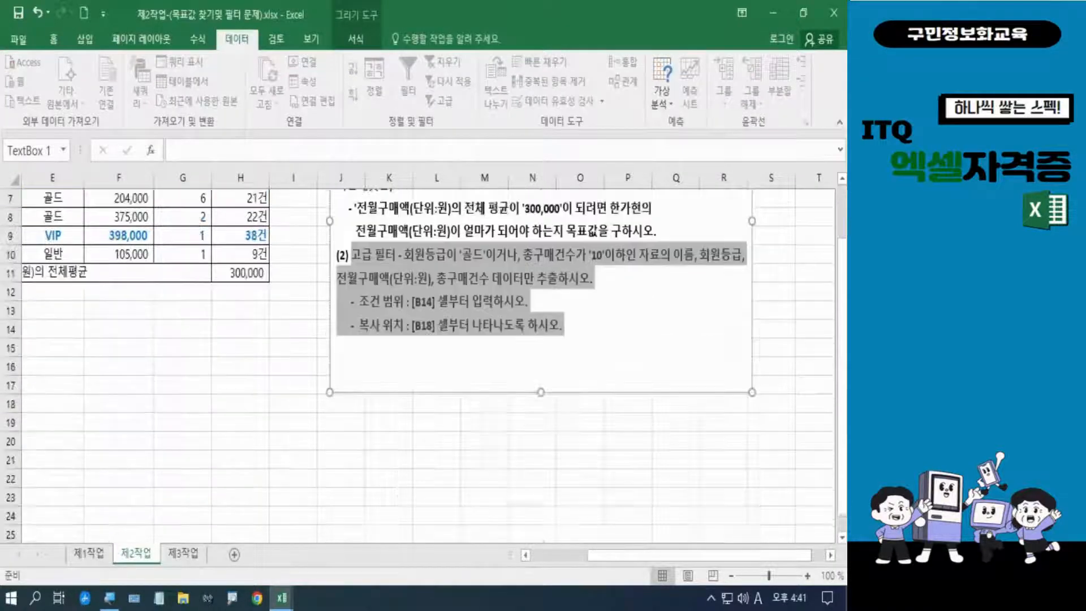
click(618, 448)
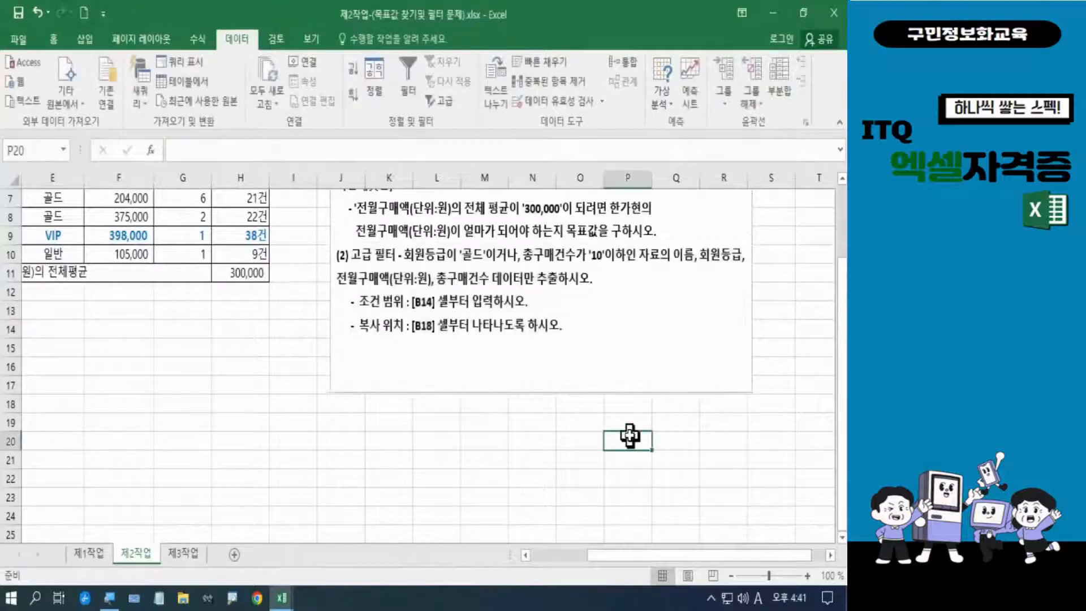
Copy the 회원등급 and 총구매건수 headers from E2 and H2 to the criteria range starting at B14.
scroll(618, 448, up, 2)
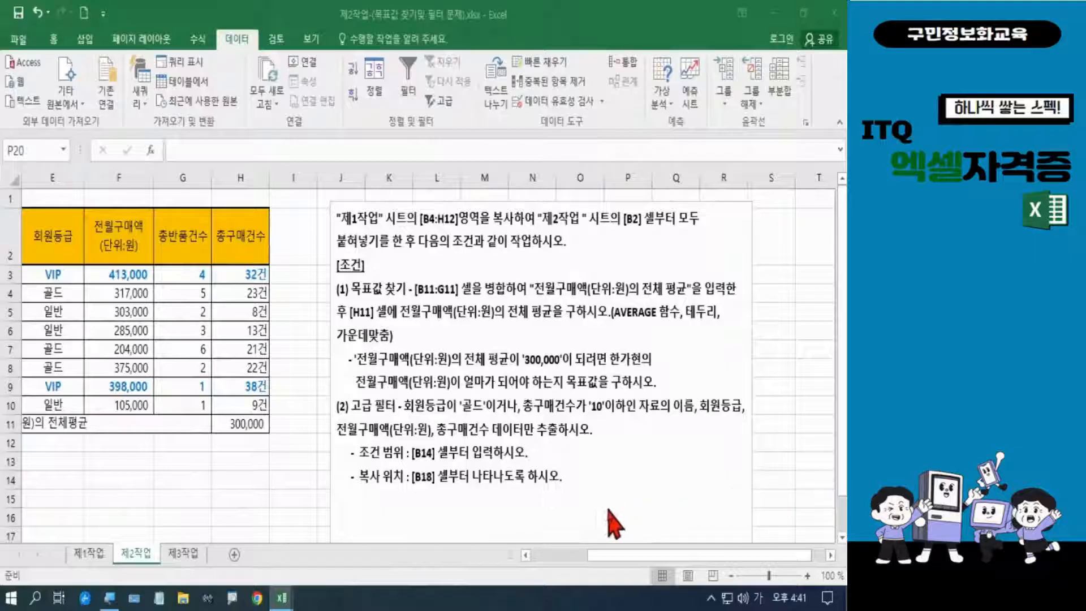
click(610, 558)
drag(610, 560, 555, 560)
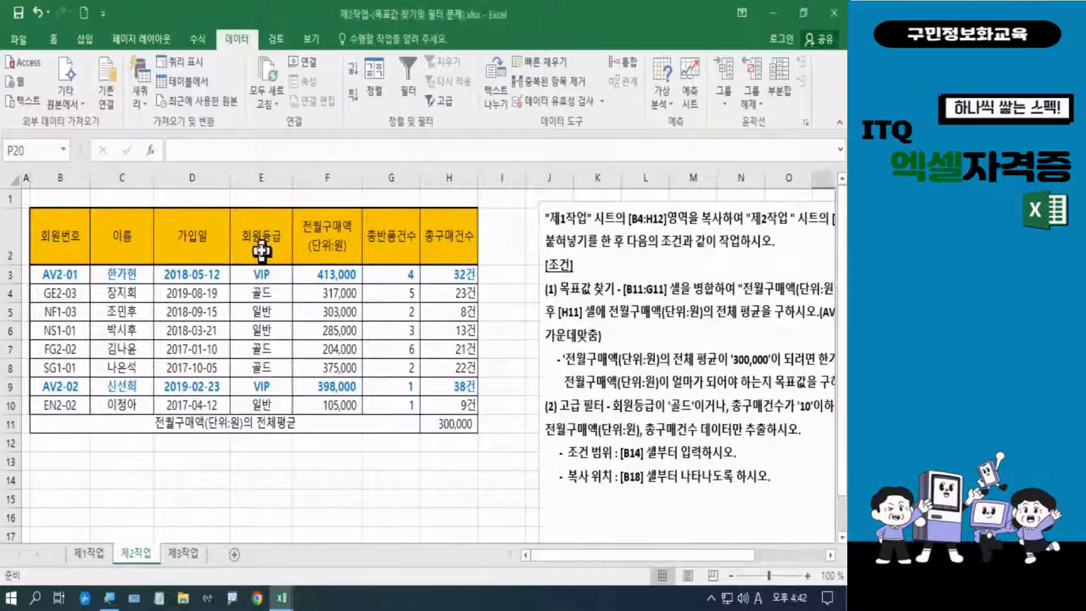
click(262, 244)
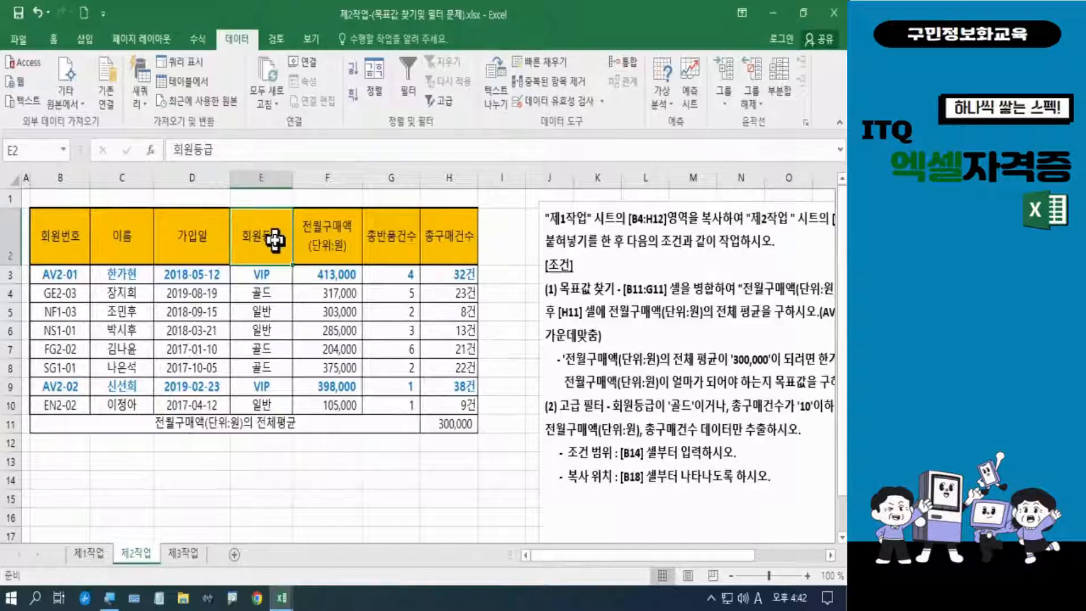
ctrl+click(470, 244)
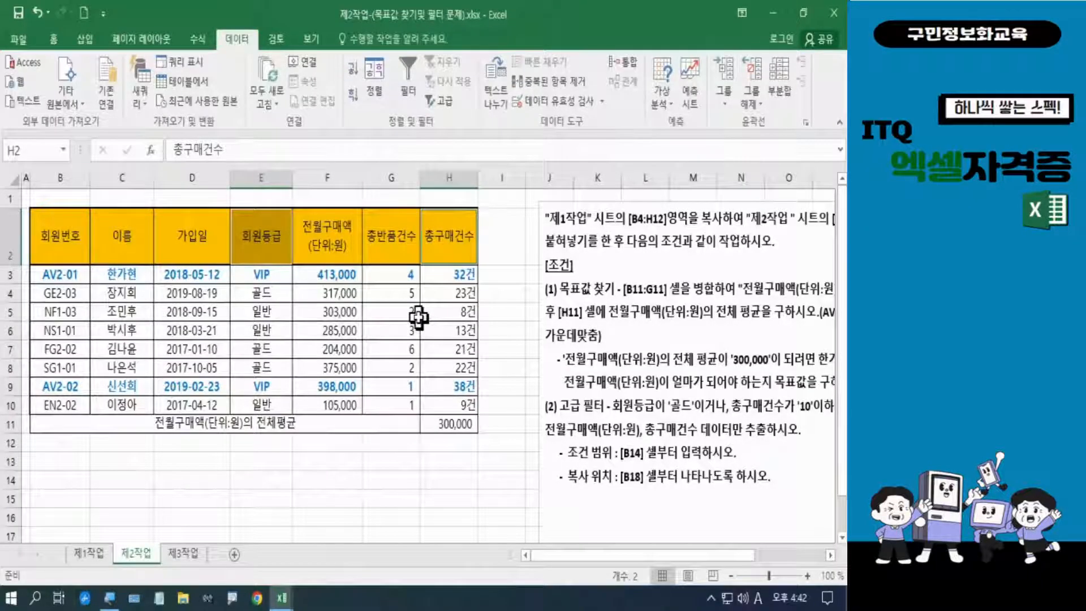
key(ctrl+c)
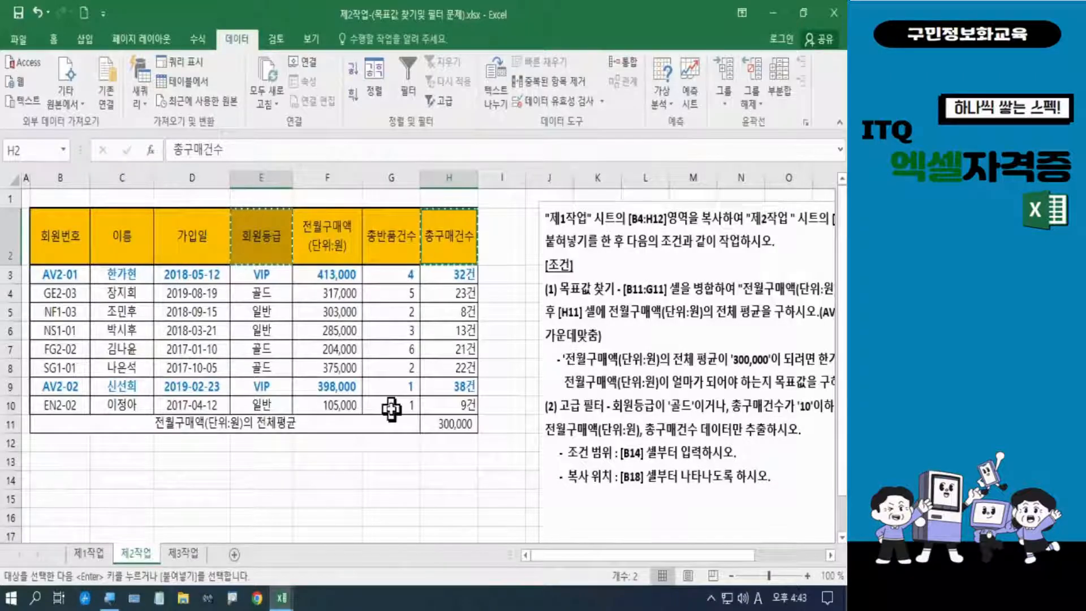
click(69, 481)
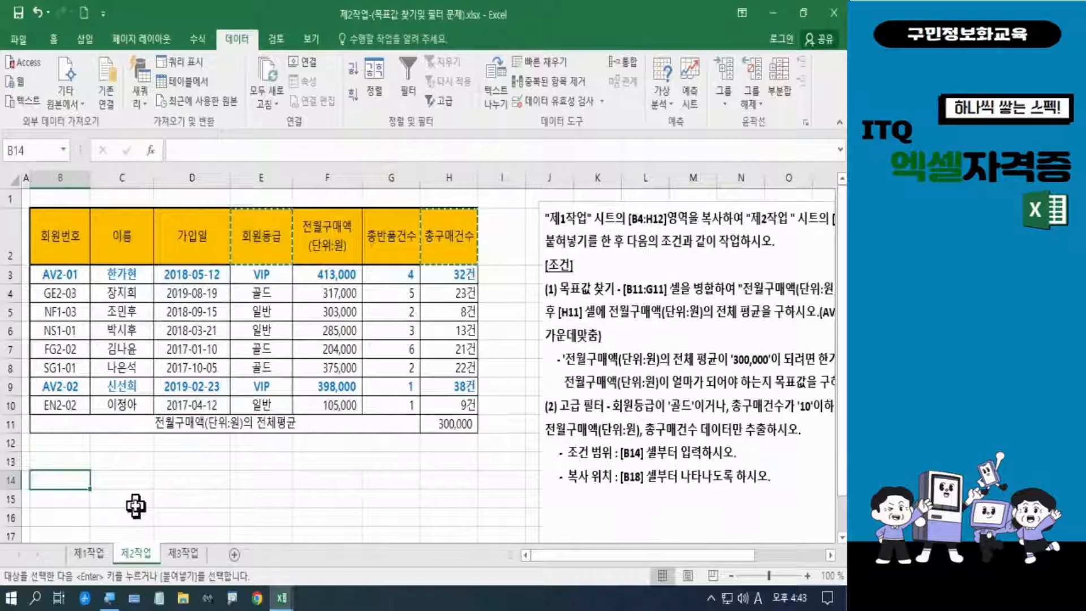
key(ctrl+v)
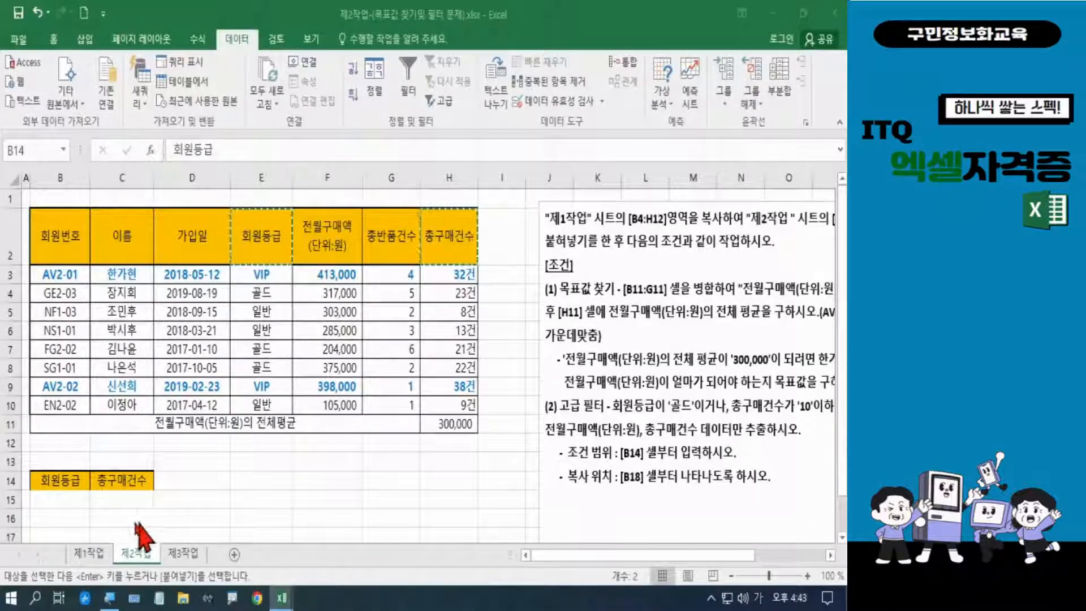
key(ctrl+v)
Enter the OR criteria on separate rows: 골드 in B15 under 회원등급 and <=10 in C16 under 총구매건수.
click(66, 502)
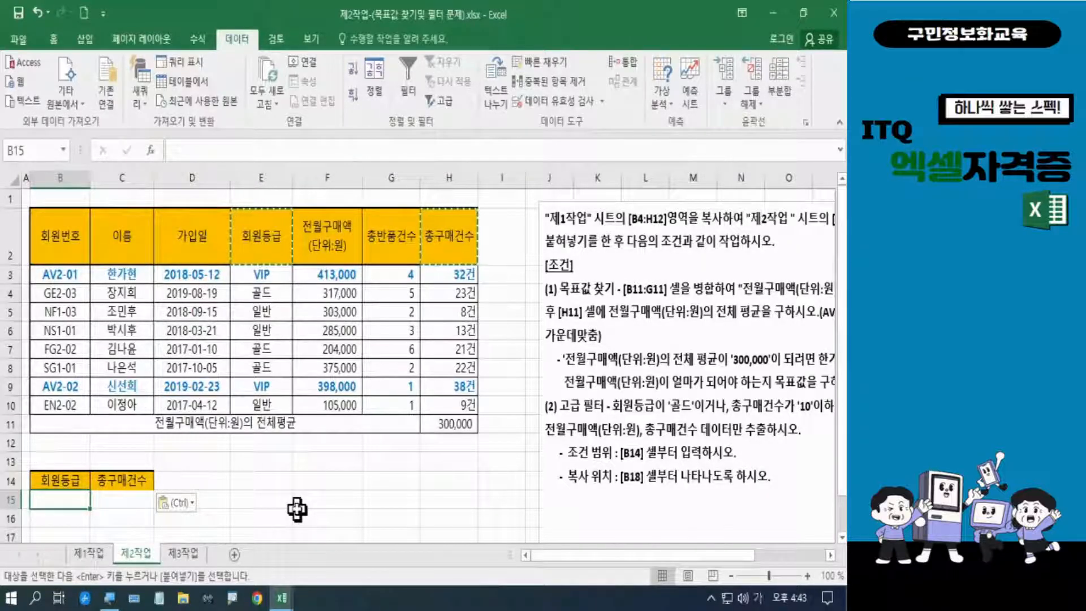
text(골드)
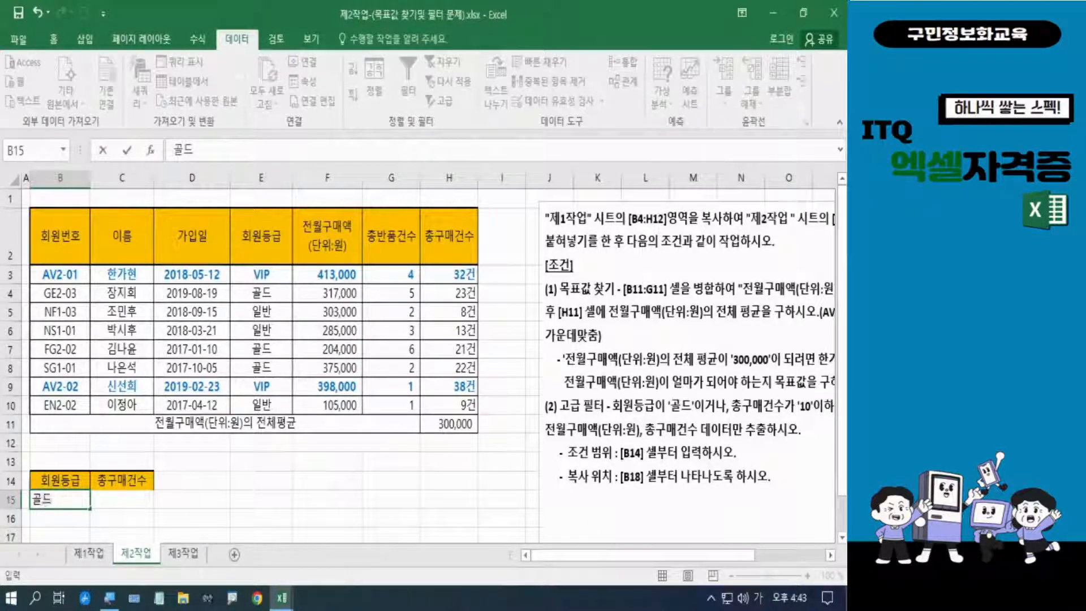
key(Return)
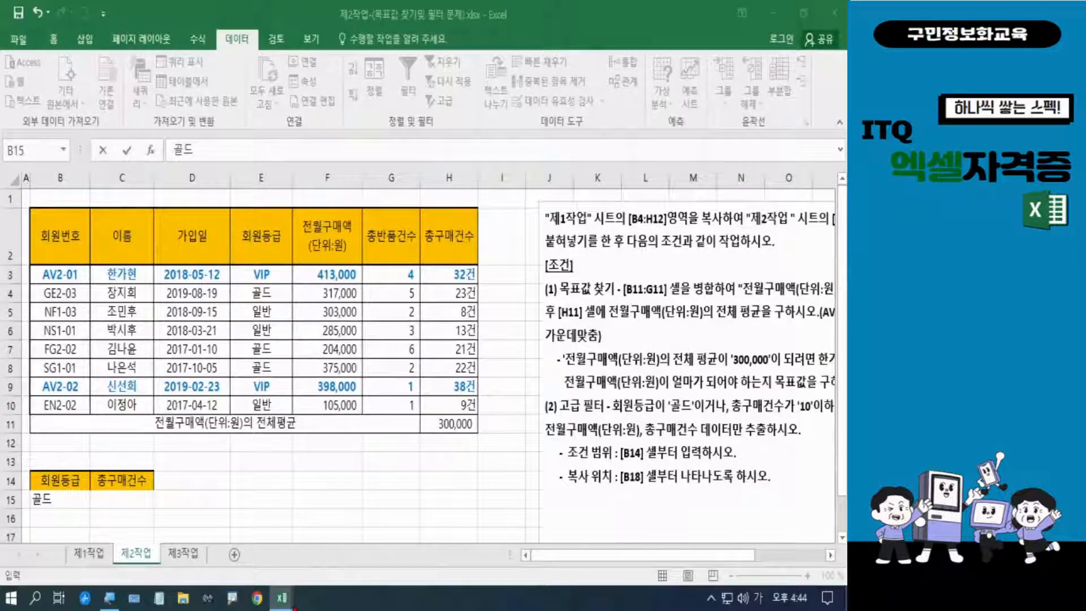
click(116, 515)
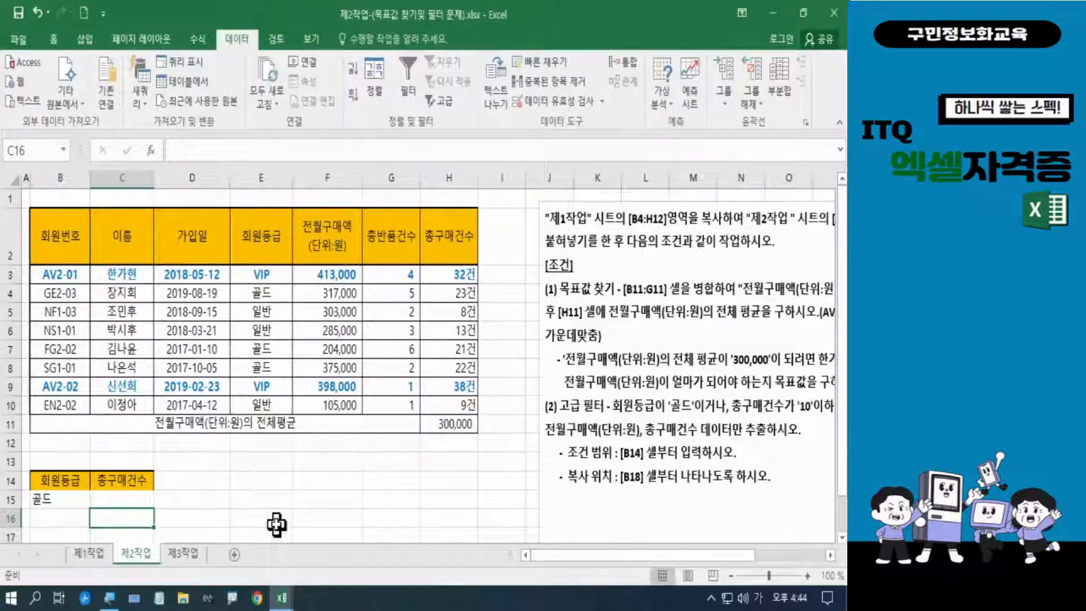
text(<=)
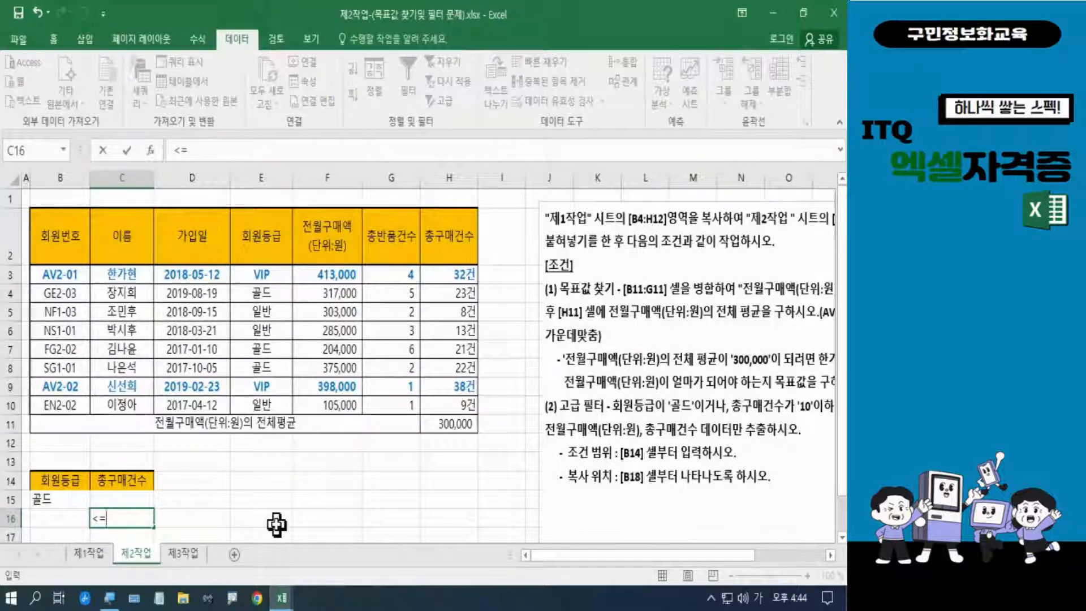
text(10)
key(Return)
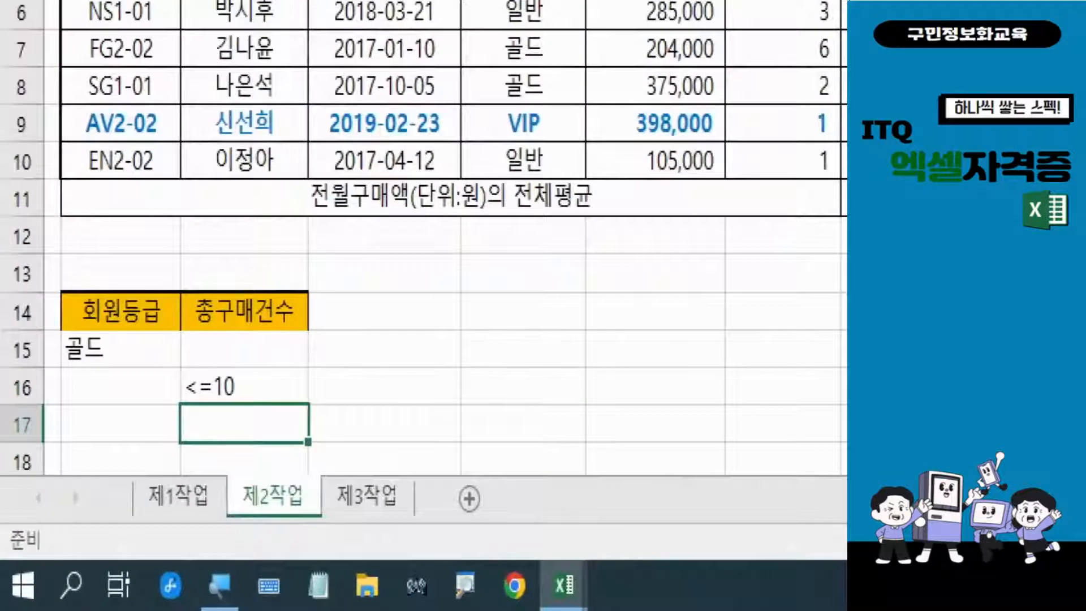
click(337, 407)
mouse_move(47, 314)
mouse_down()
mouse_move(186, 399)
mouse_move(302, 417)
mouse_up()
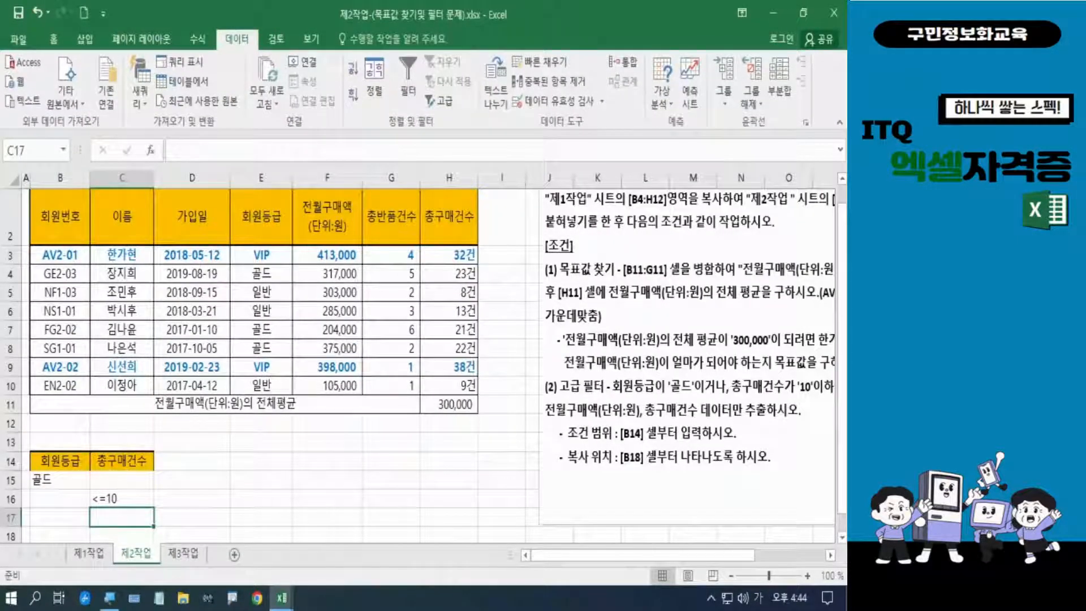
key(ctrl+1)
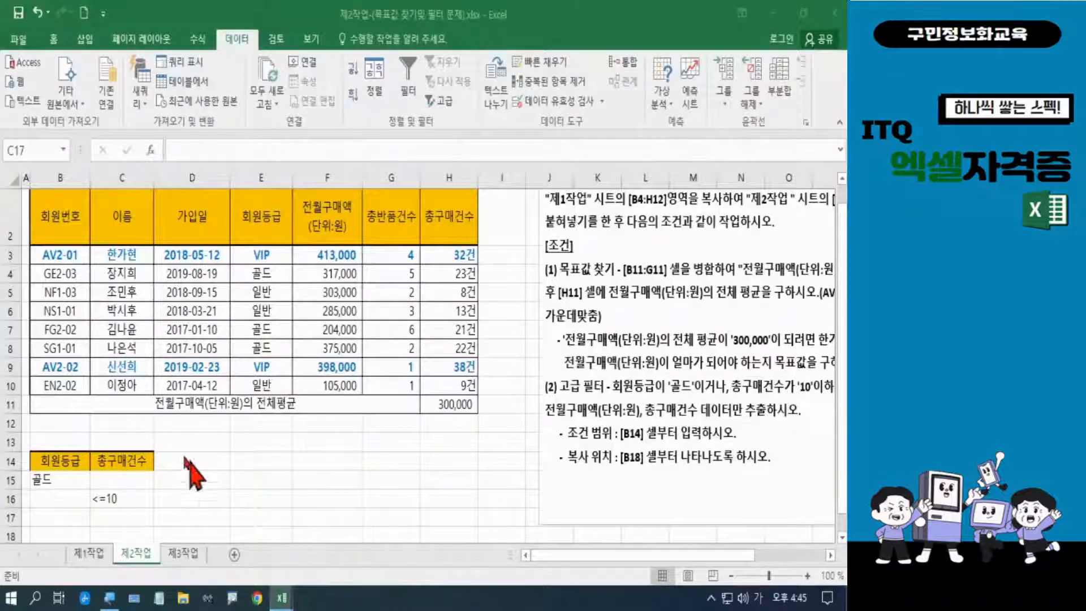
Copy the 이름, 회원등급, 전월구매액(단위:원) and 총구매건수 headers from row 2 to the copy location starting at B18.
click(120, 229)
click(121, 228)
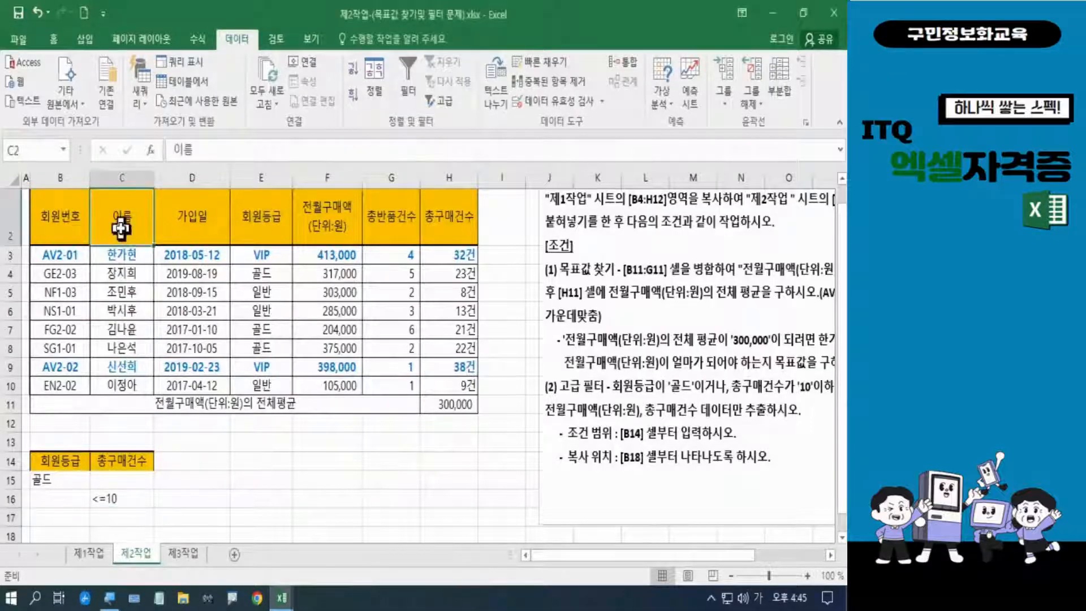
ctrl+click(261, 216)
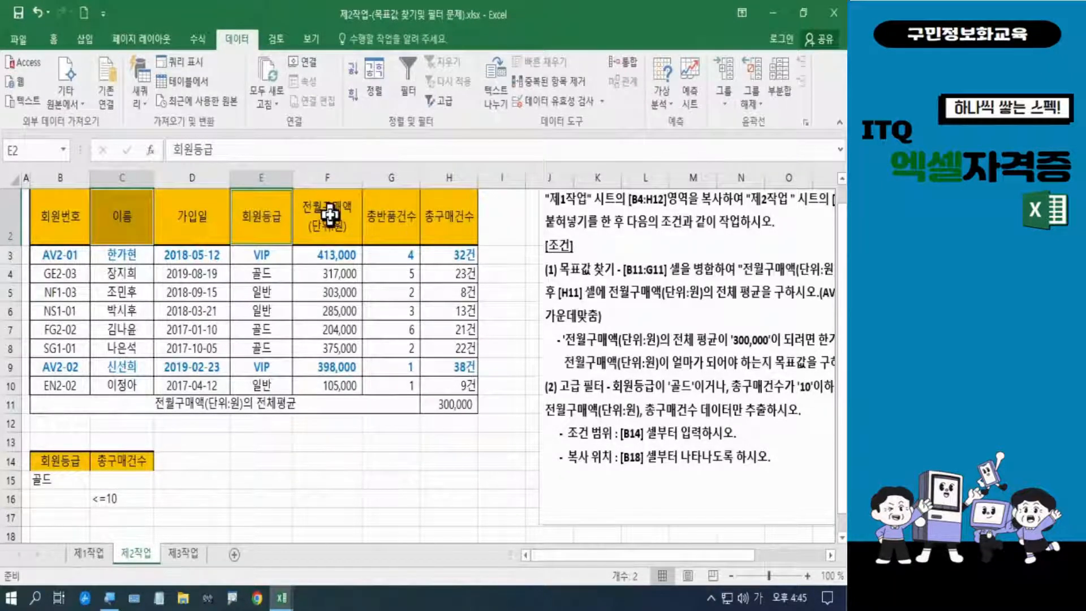
ctrl+click(329, 213)
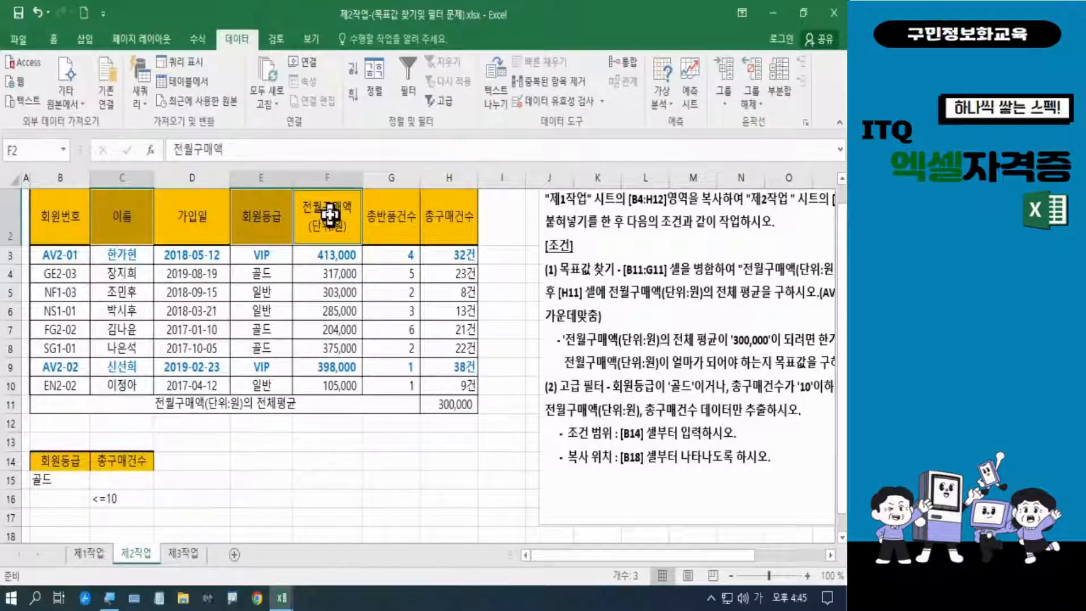
ctrl+click(458, 214)
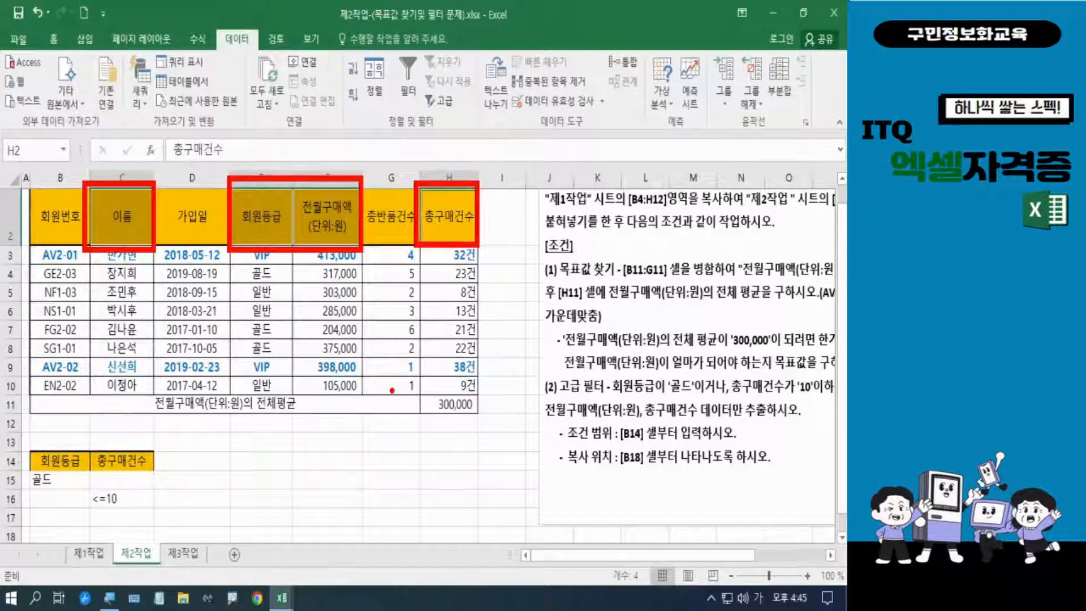
key(Escape)
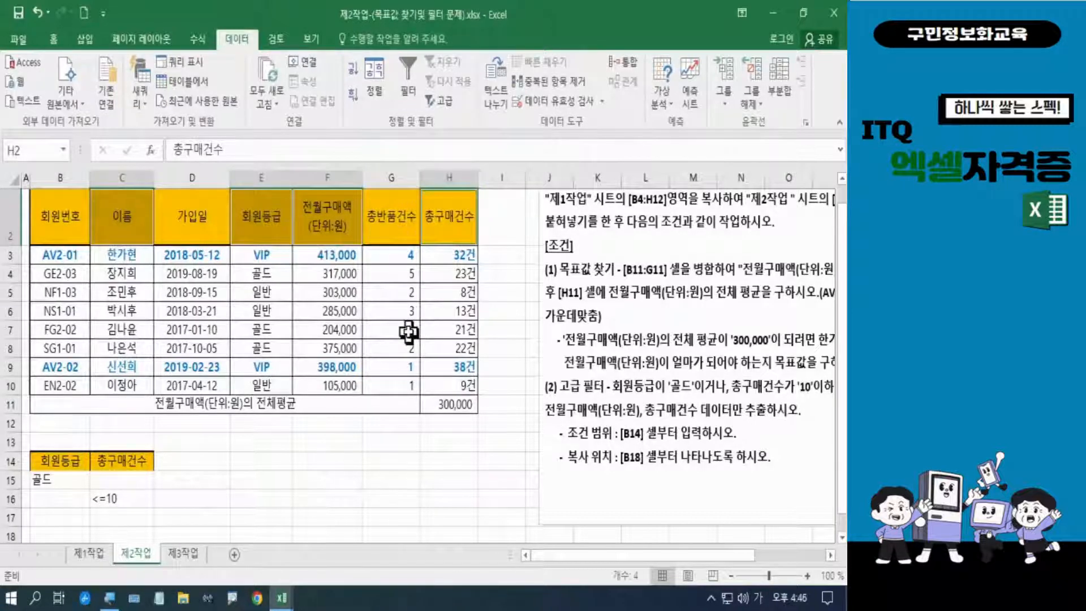
key(ctrl+c)
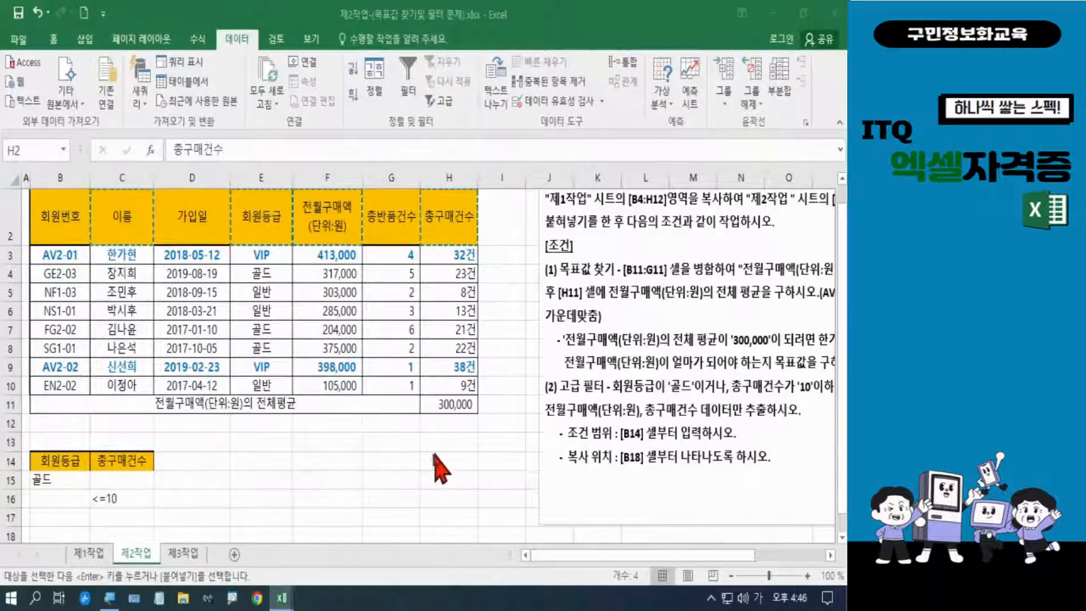
scroll(328, 451, down, 1)
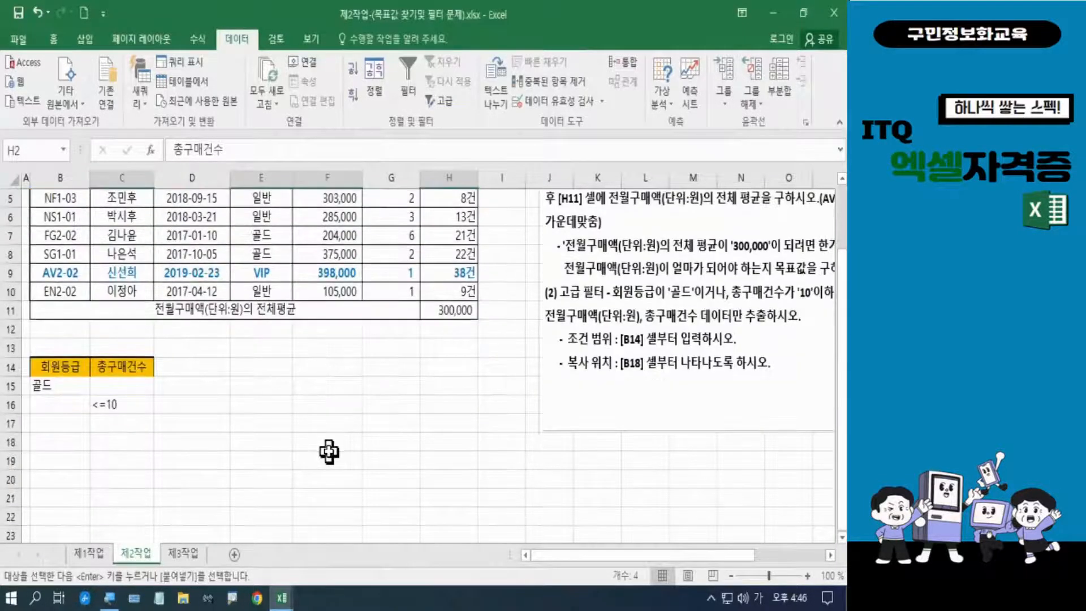
click(58, 443)
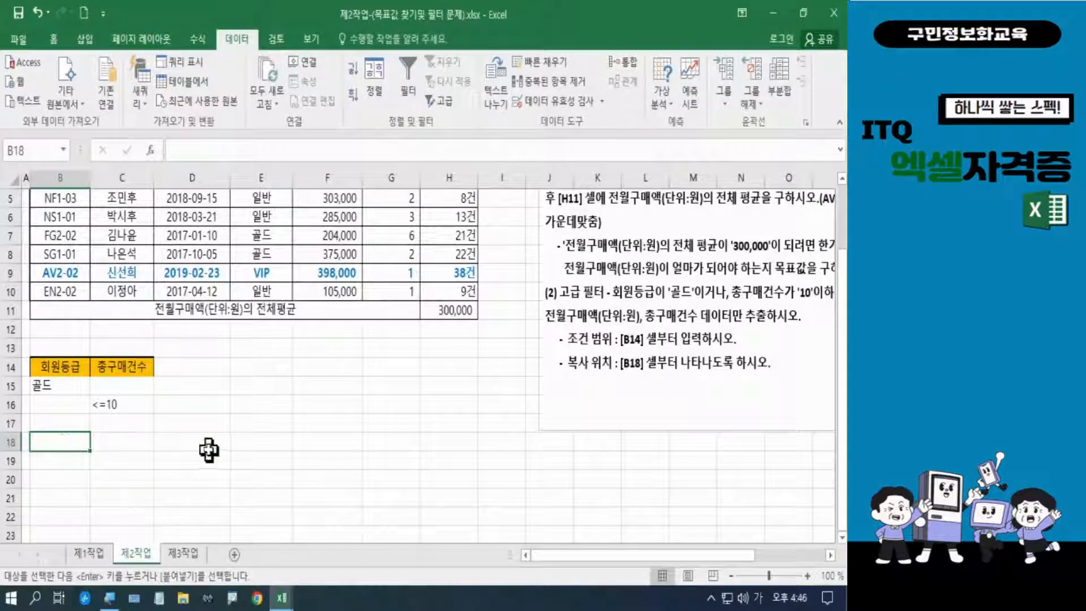
Paste the copied headers 이름, 회원등급, 전월구매액(단위:원) and 총구매건수 into row 18 starting at B18, and end copy mode.
key(ctrl+v)
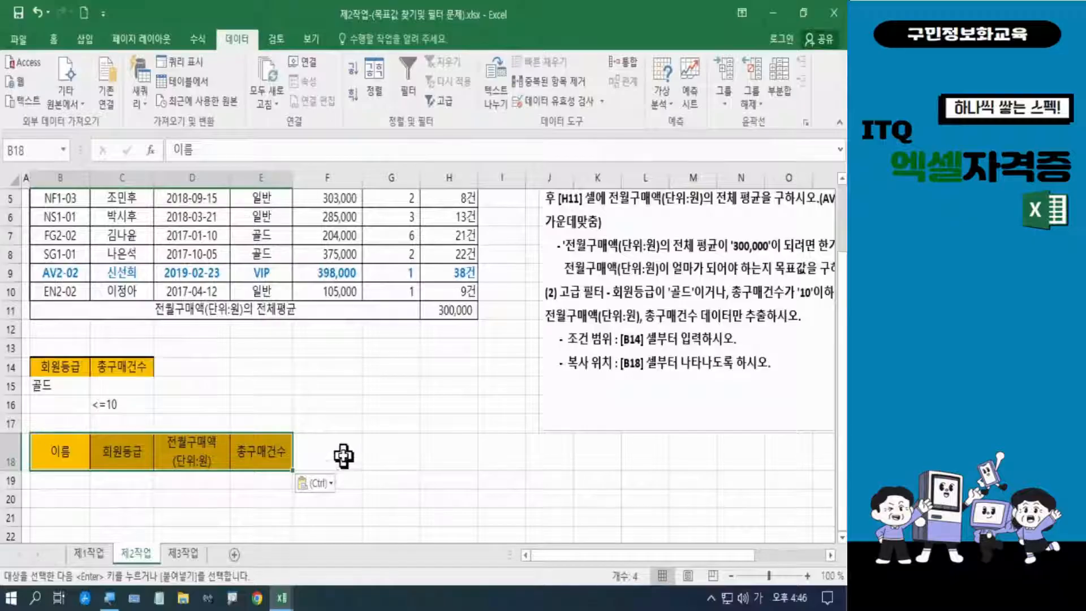
click(353, 439)
scroll(357, 436, up, 1)
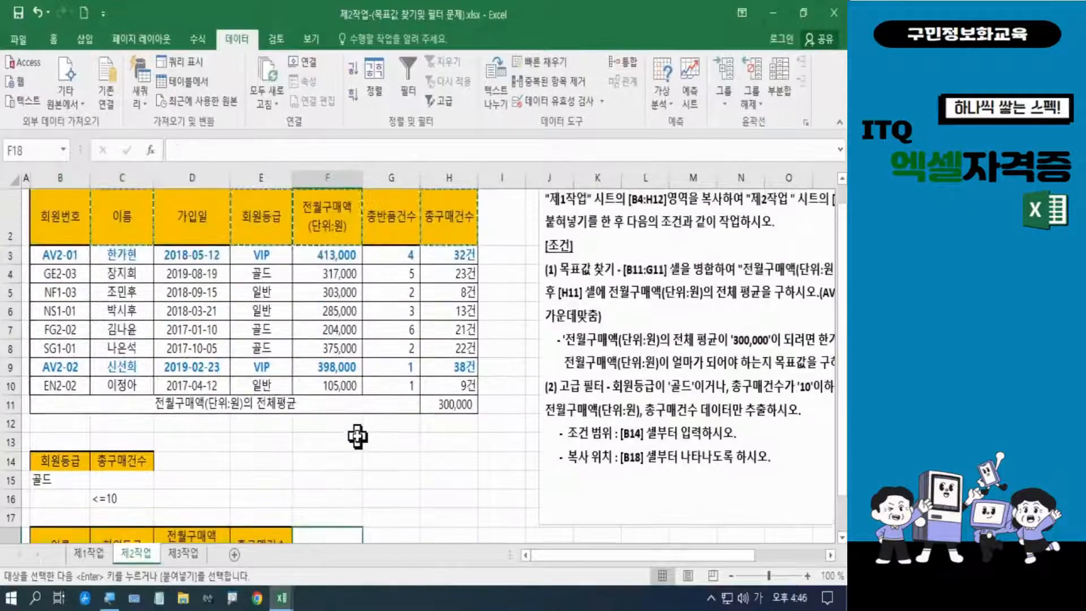
scroll(356, 436, up, 1)
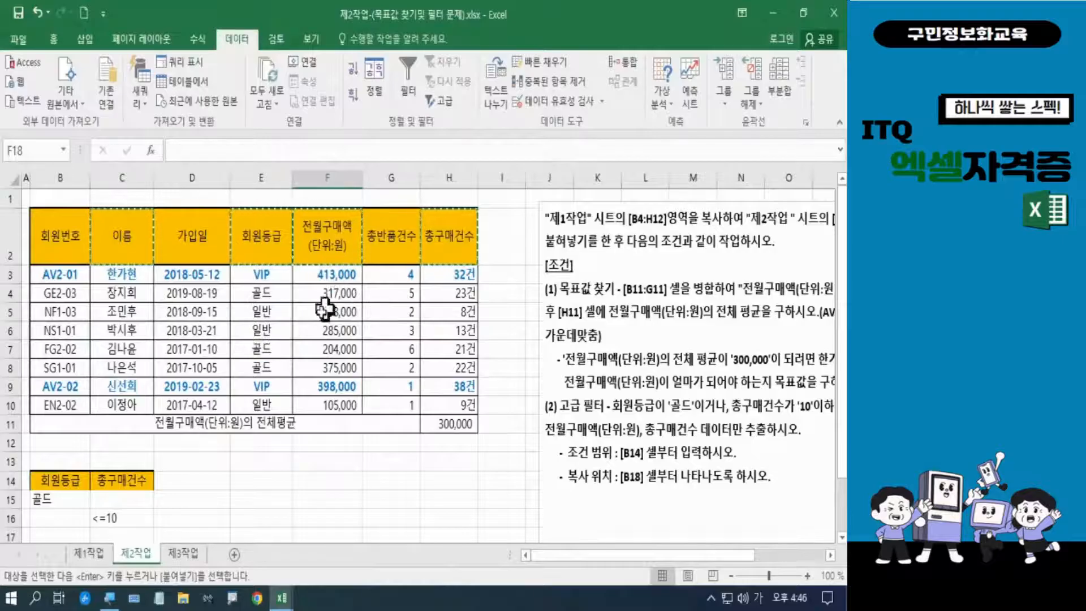
scroll(258, 331, down, 1)
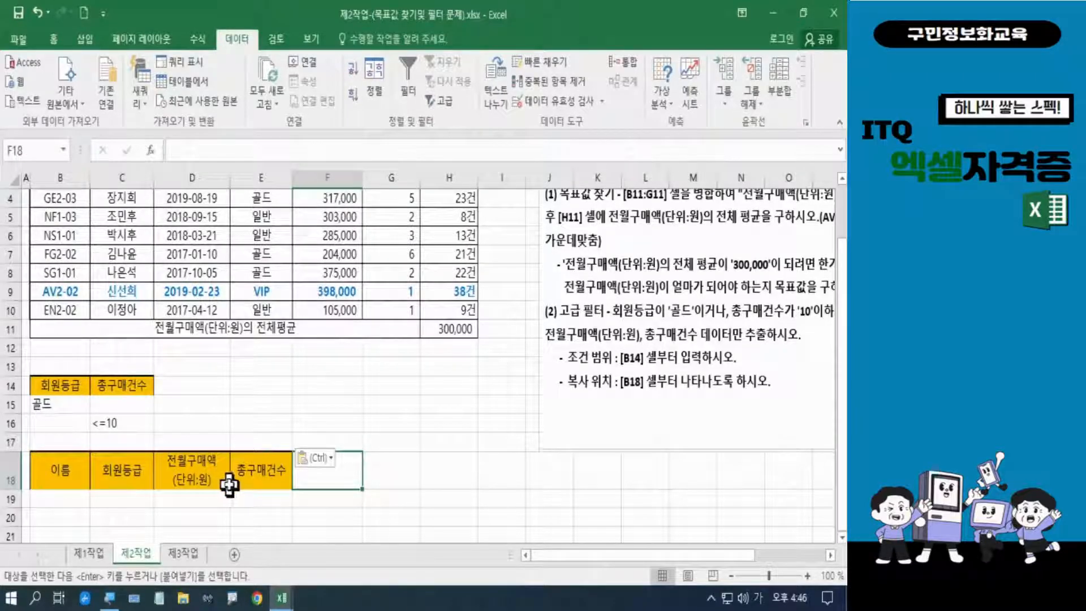
scroll(258, 456, up, 1)
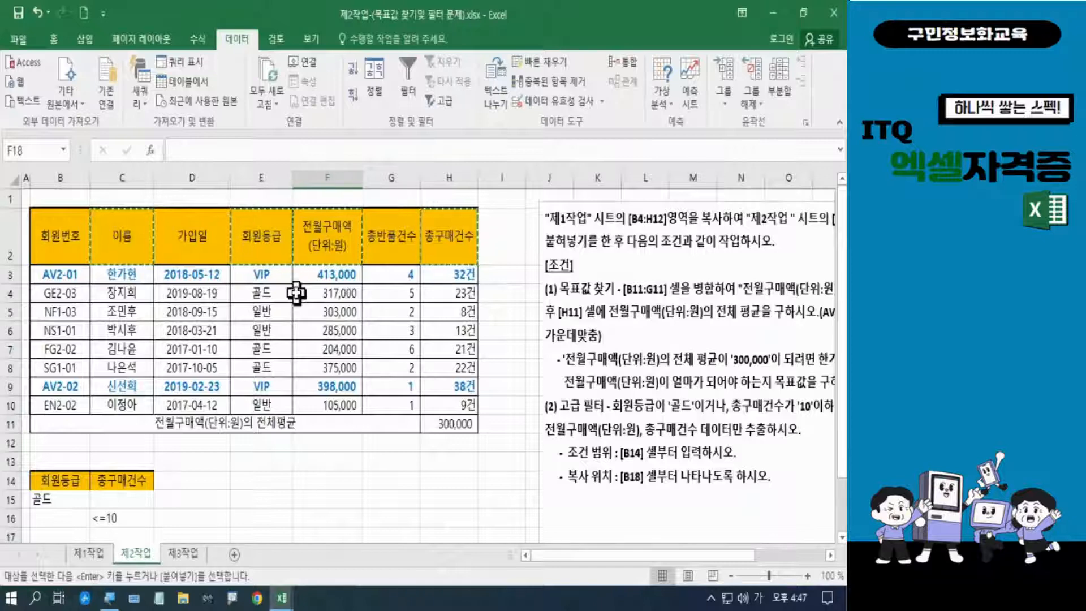
key(Escape)
scroll(297, 293, down, 2)
scroll(296, 293, up, 3)
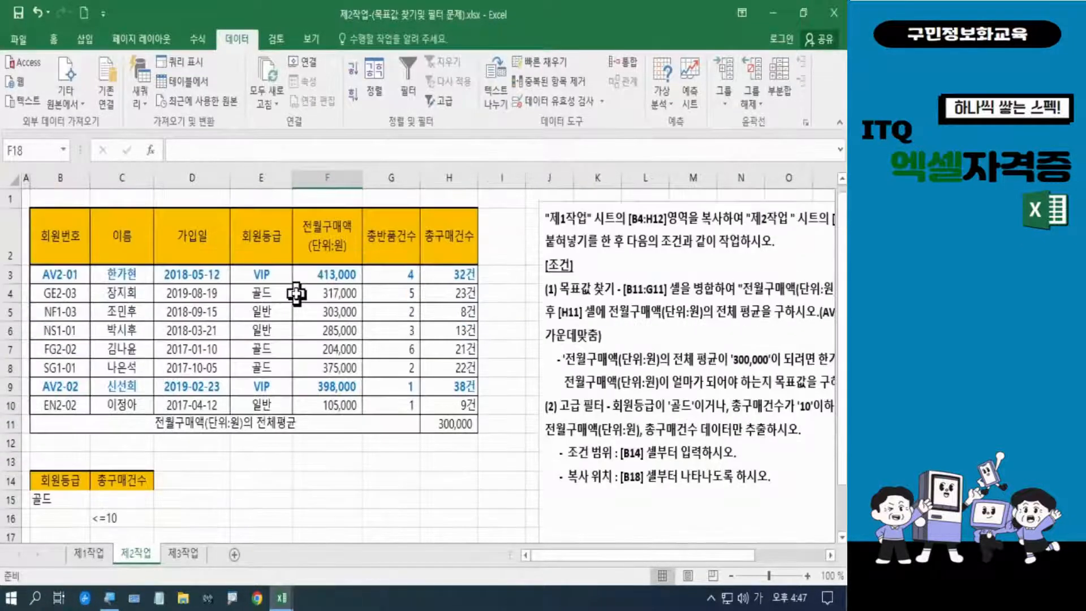
Set up an advanced filter on the member table B2:H11 that copies to another location, using criteria range B14:C16.
click(53, 254)
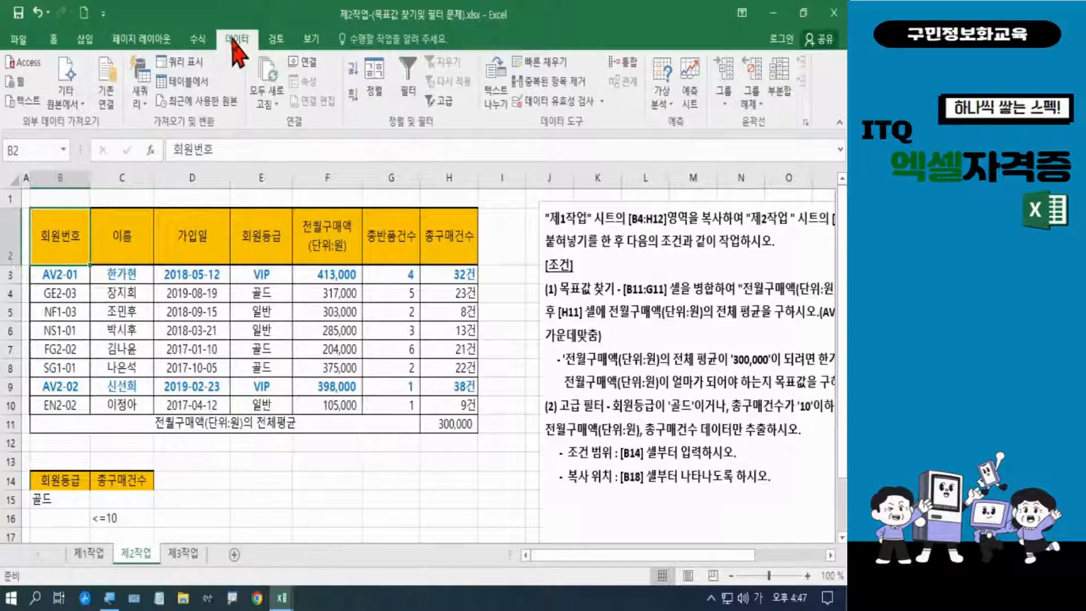
click(451, 100)
click(452, 101)
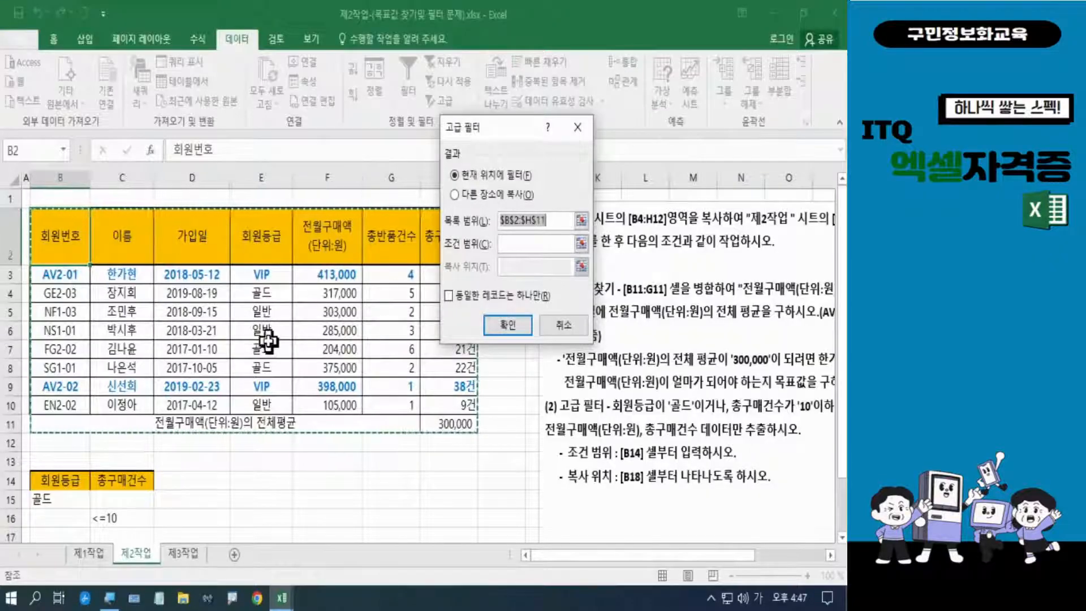
click(456, 195)
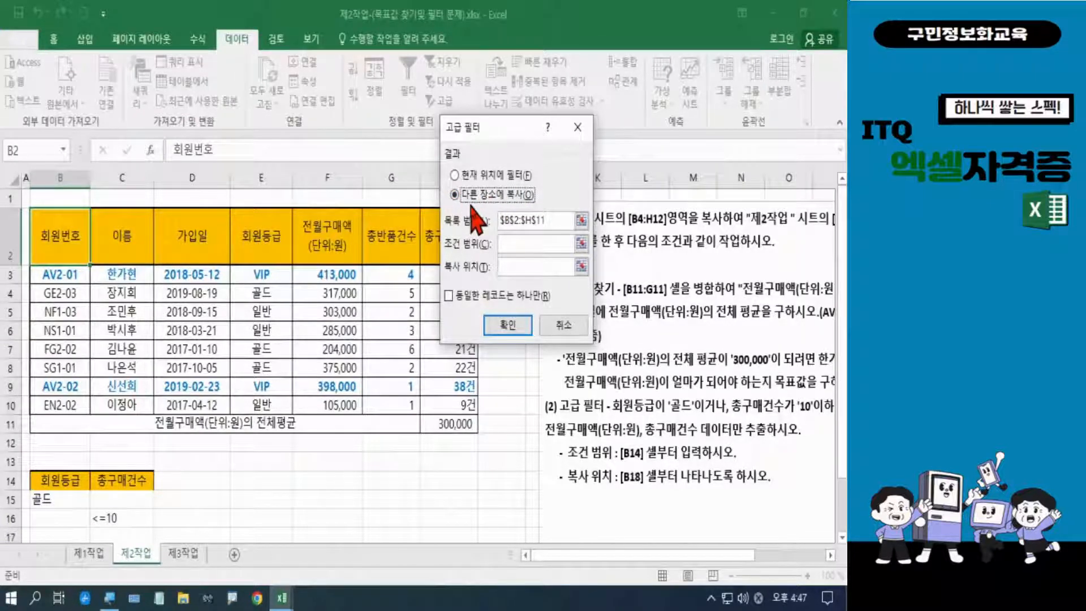
click(551, 222)
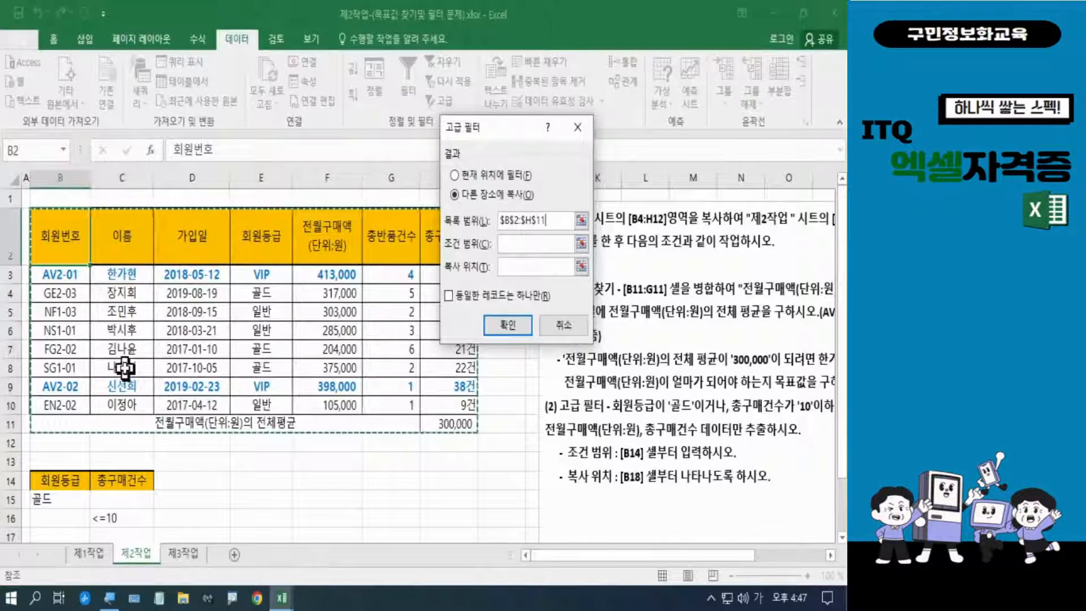
click(513, 243)
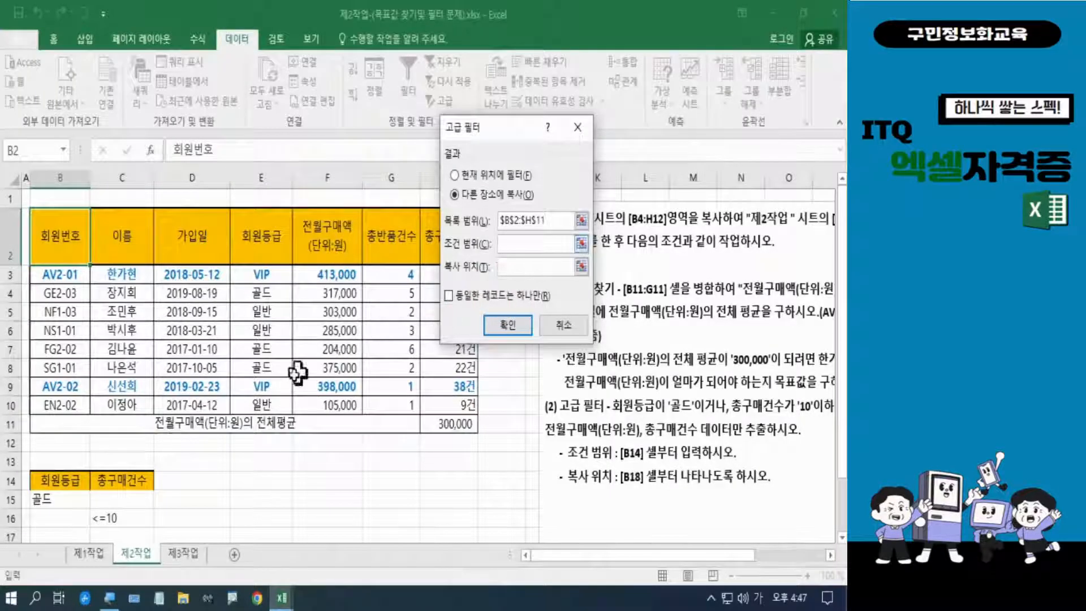
click(71, 482)
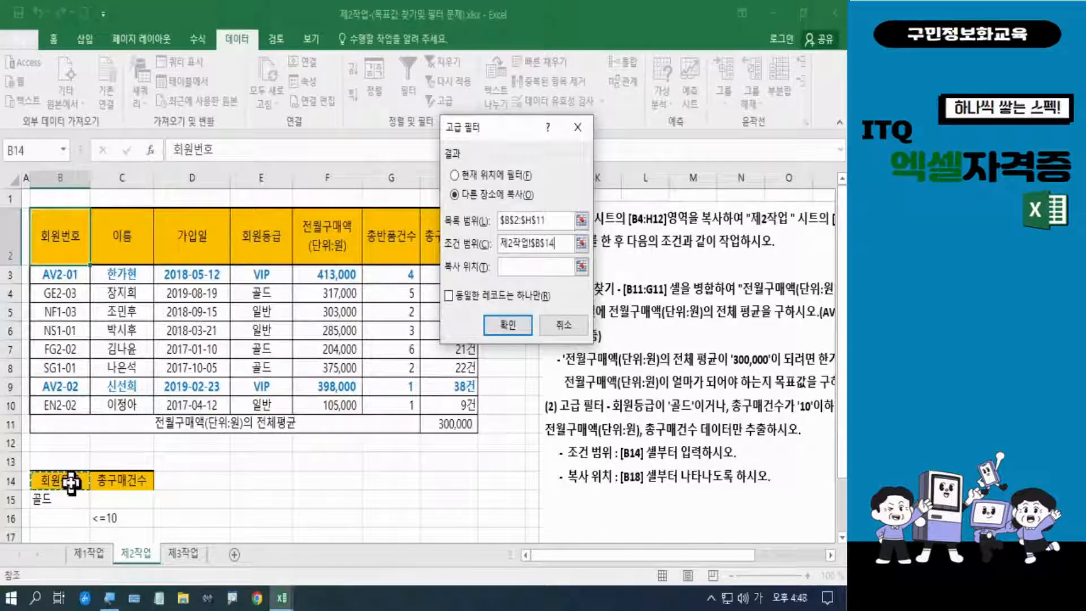
drag(71, 482, 119, 516)
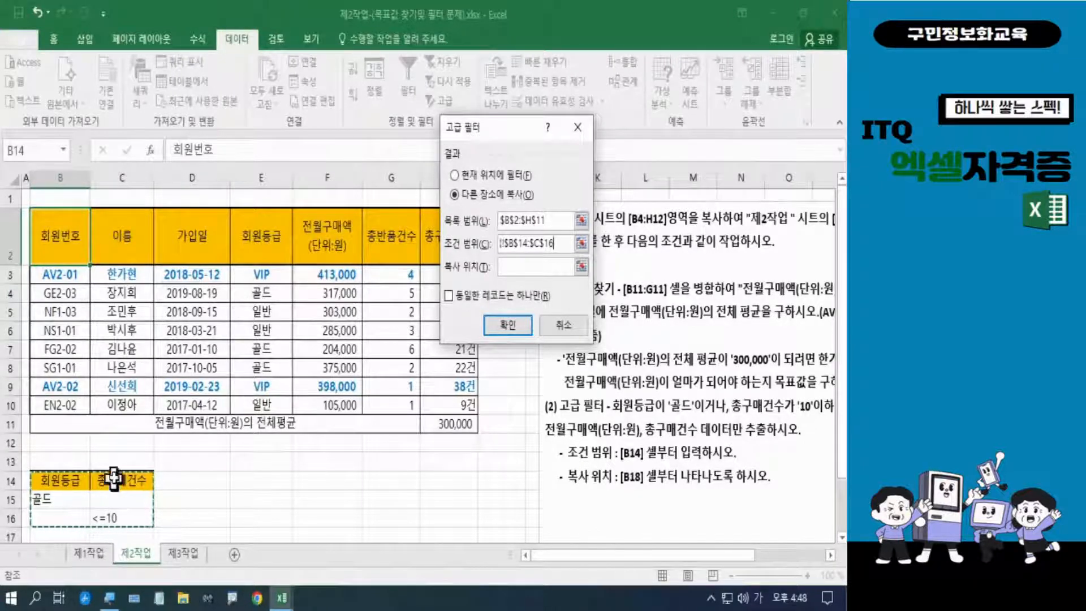
click(512, 266)
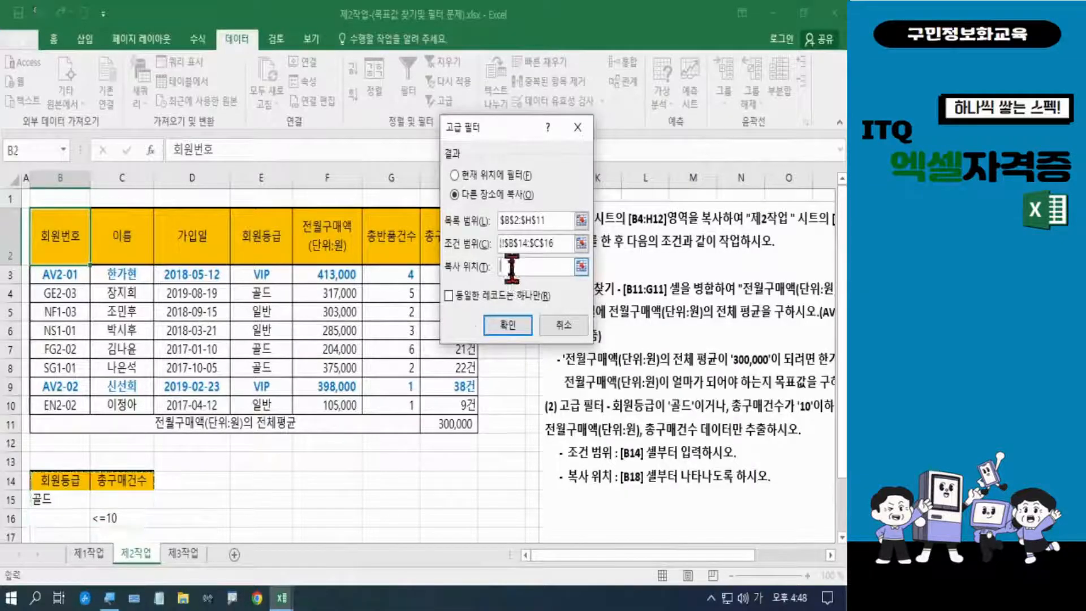
click(294, 477)
scroll(323, 442, down, 1)
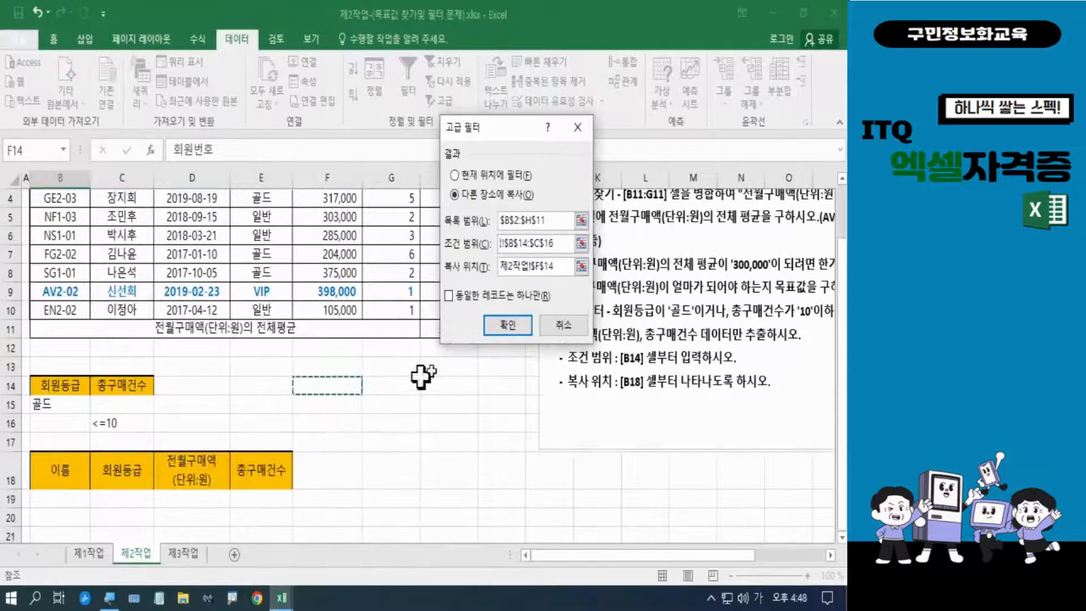
click(516, 266)
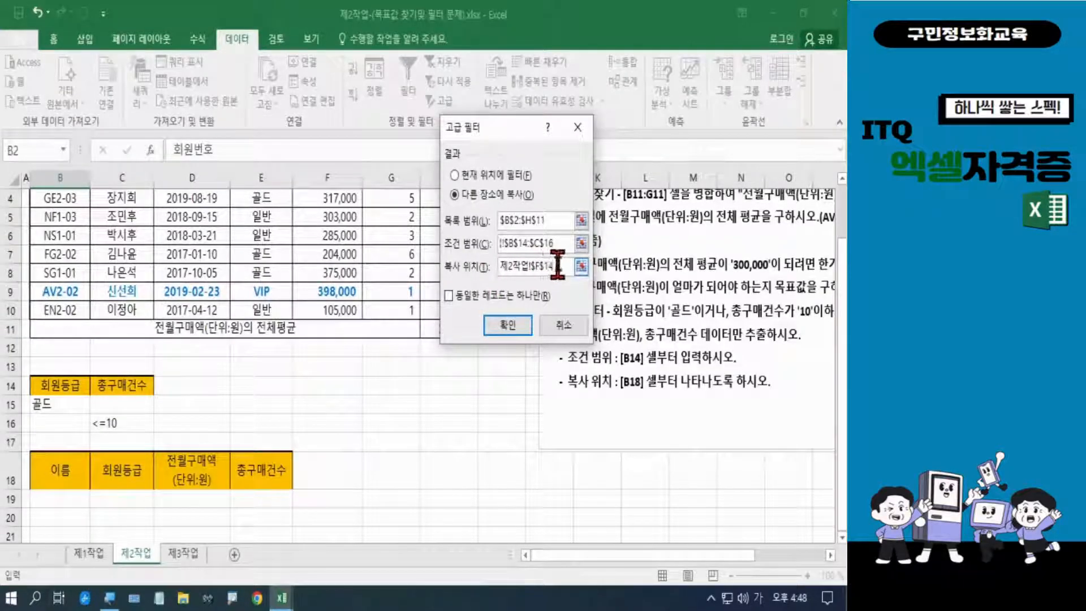
drag(554, 265, 525, 265)
key(BackSpace)
key(BackSpace)
key(BackSpace)
key(BackSpace)
key(BackSpace)
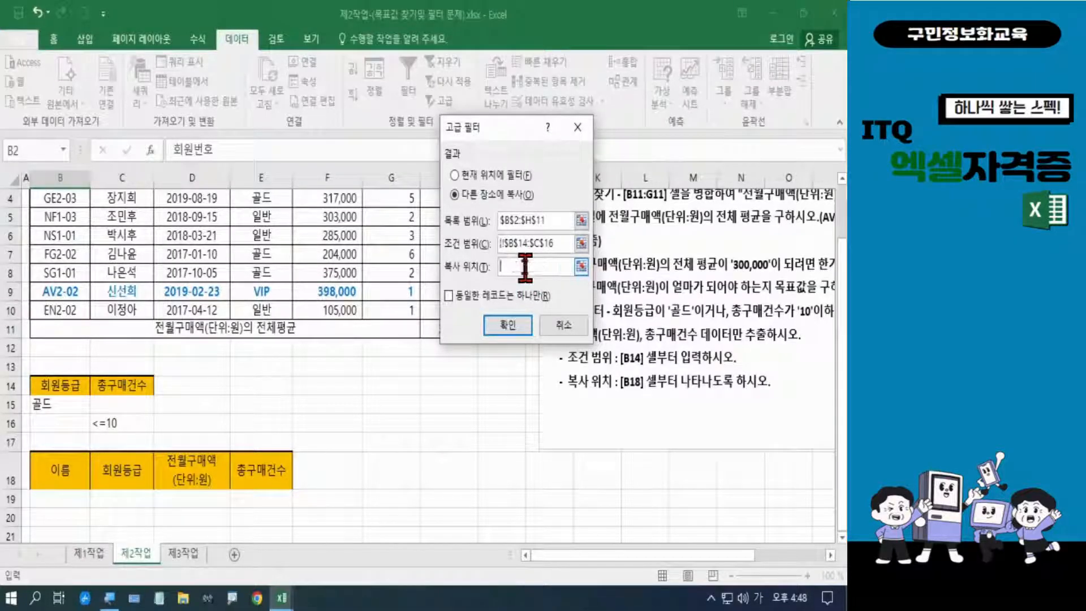
Set the advanced filter's copy destination to the header cells B18:E18 and run the filter.
drag(39, 473, 243, 470)
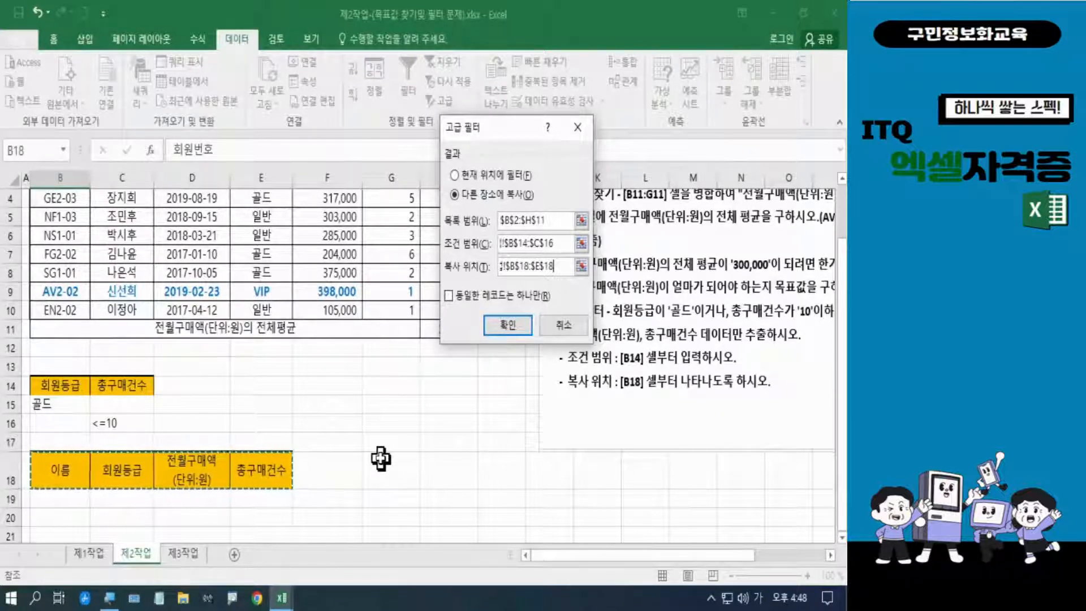
click(505, 327)
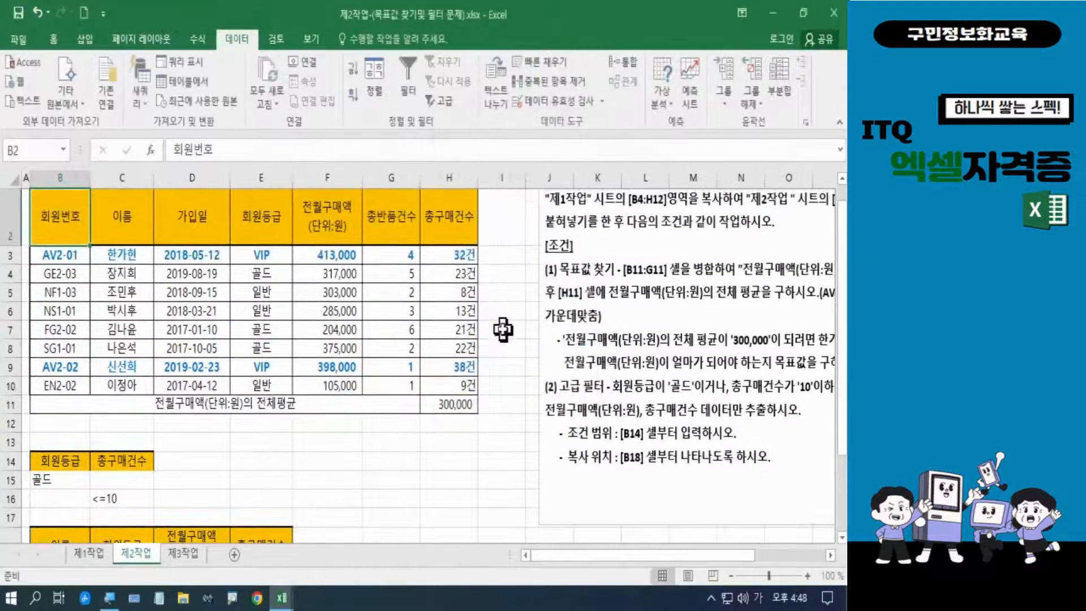
scroll(503, 329, down, 3)
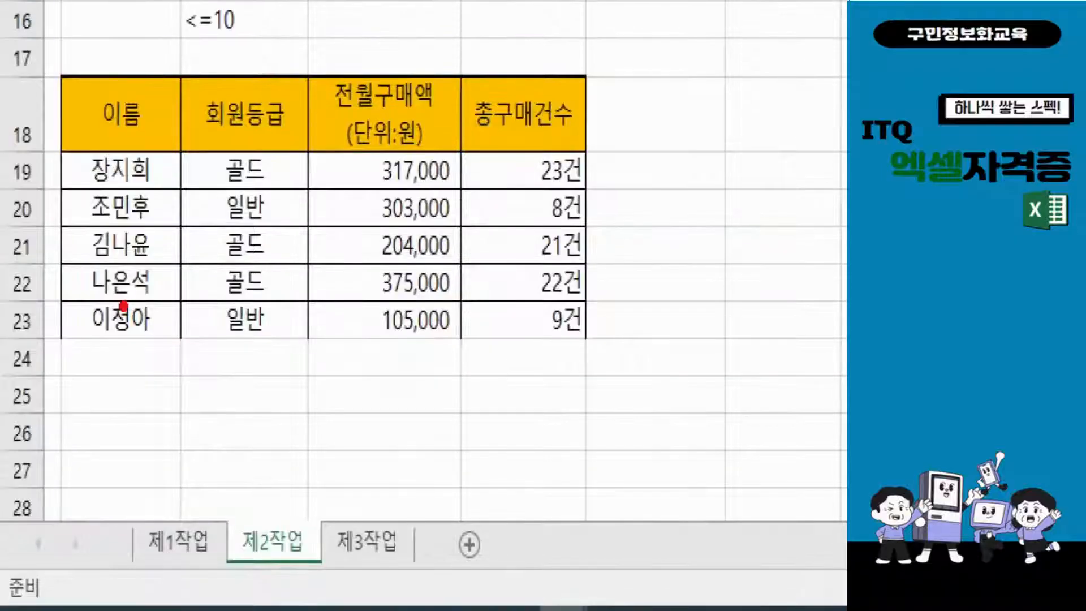
mouse_move(29, 45)
mouse_down()
mouse_move(205, 290)
mouse_move(651, 389)
mouse_up()
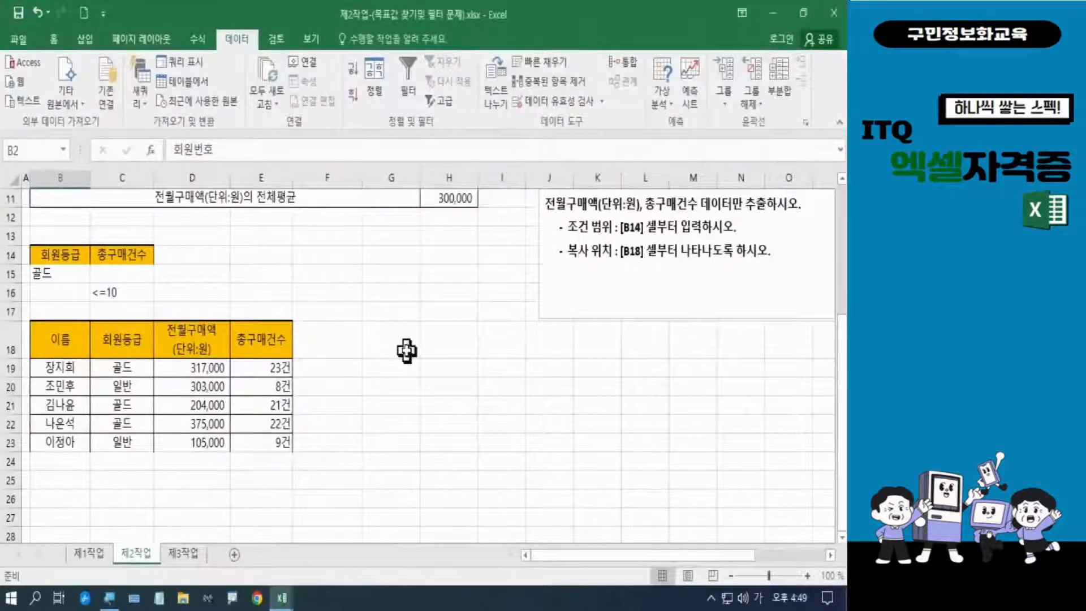
click(406, 348)
scroll(553, 332, up, 4)
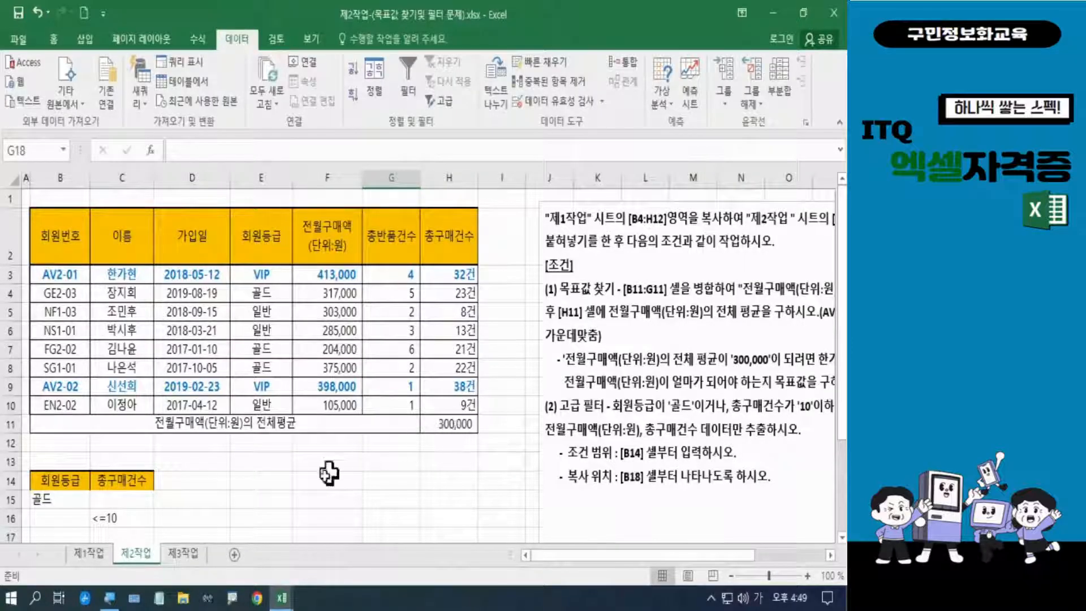
Switch to the 제3작업 sheet, select cell B2 and zoom the sheet in to 170%.
click(184, 554)
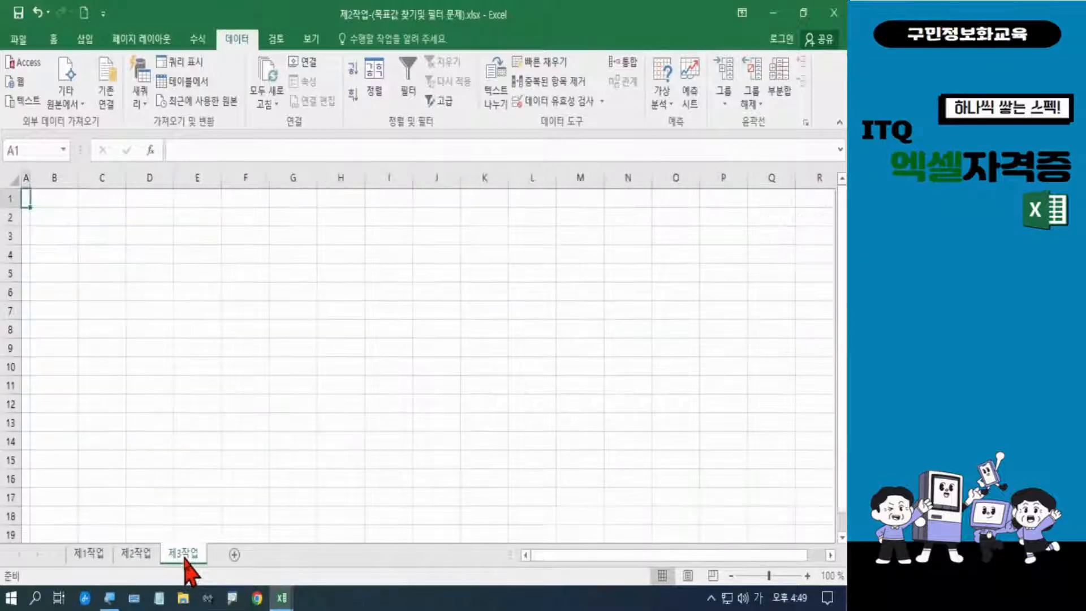
click(184, 558)
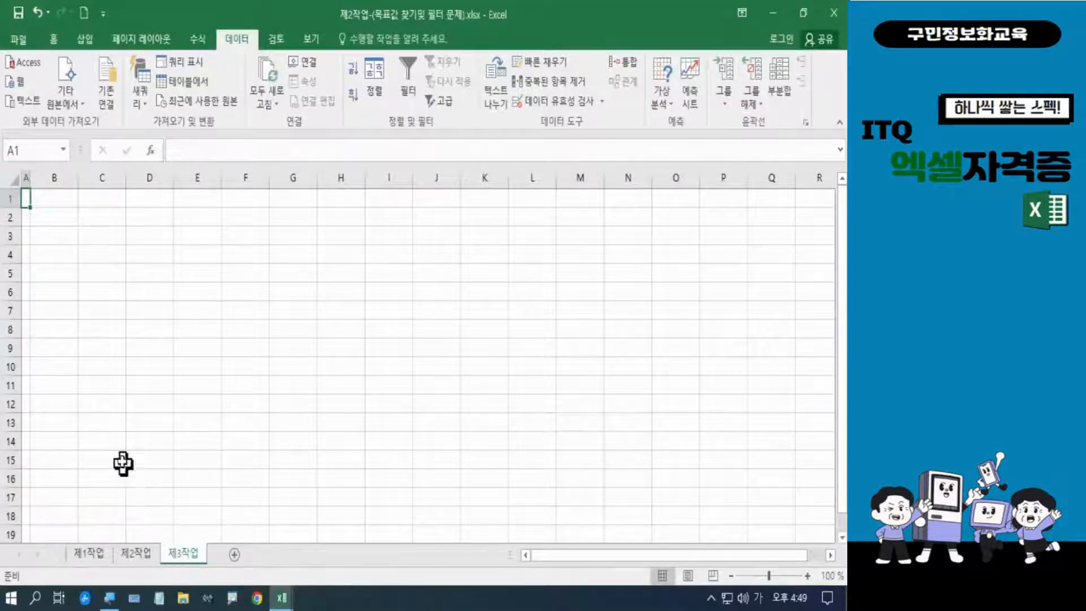
click(63, 217)
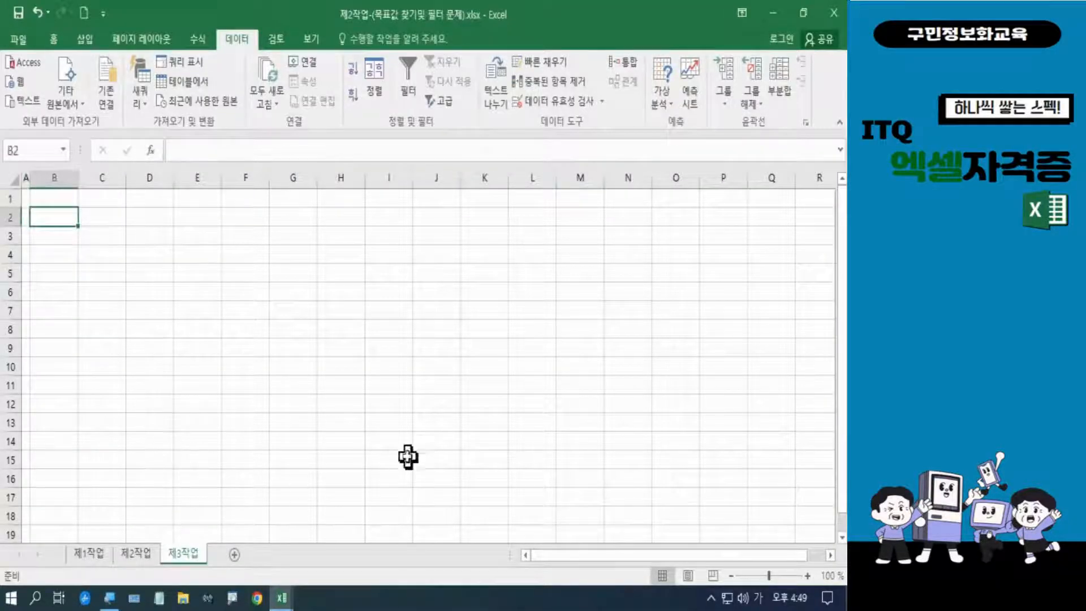
click(807, 575)
click(807, 575)
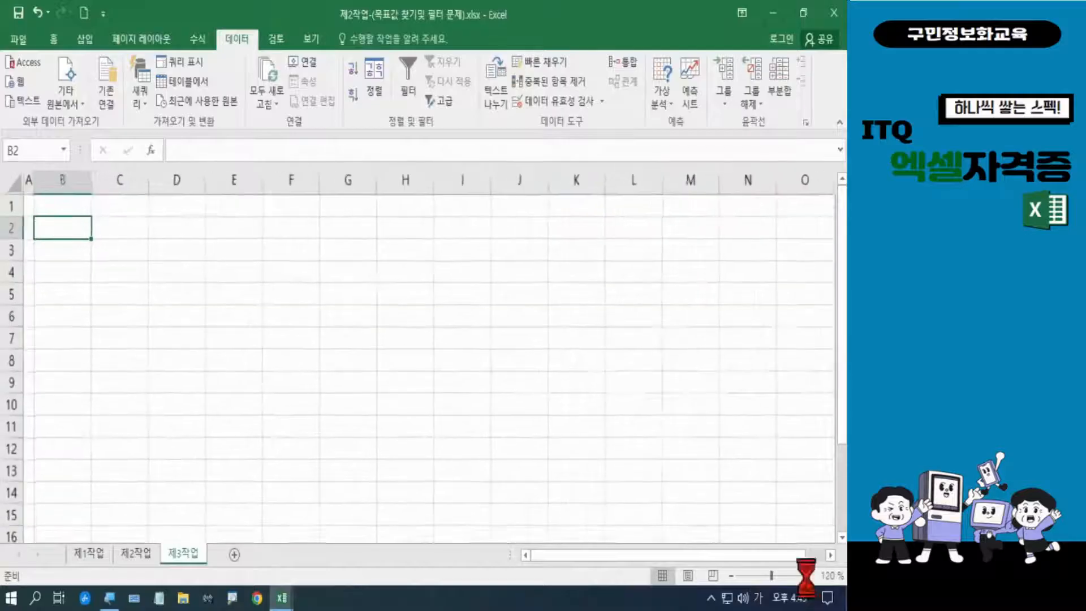
click(806, 575)
click(807, 575)
click(807, 575)
click(807, 575)
click(807, 575)
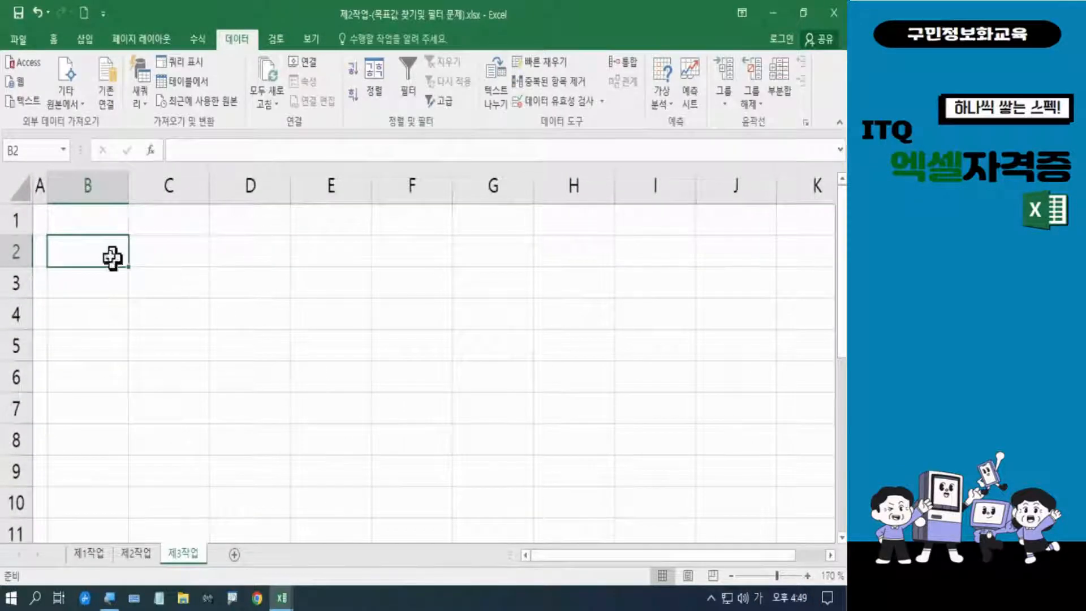
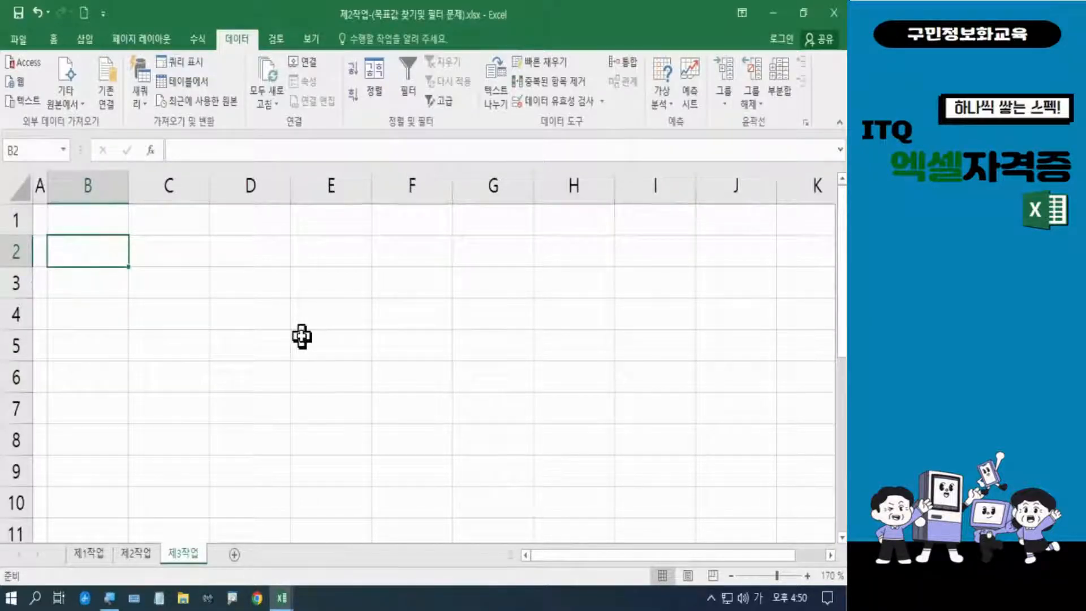
Enter the header 코드 in B2 and the codes S-102, H-103 and T-205 in B3 to B5.
text(코드)
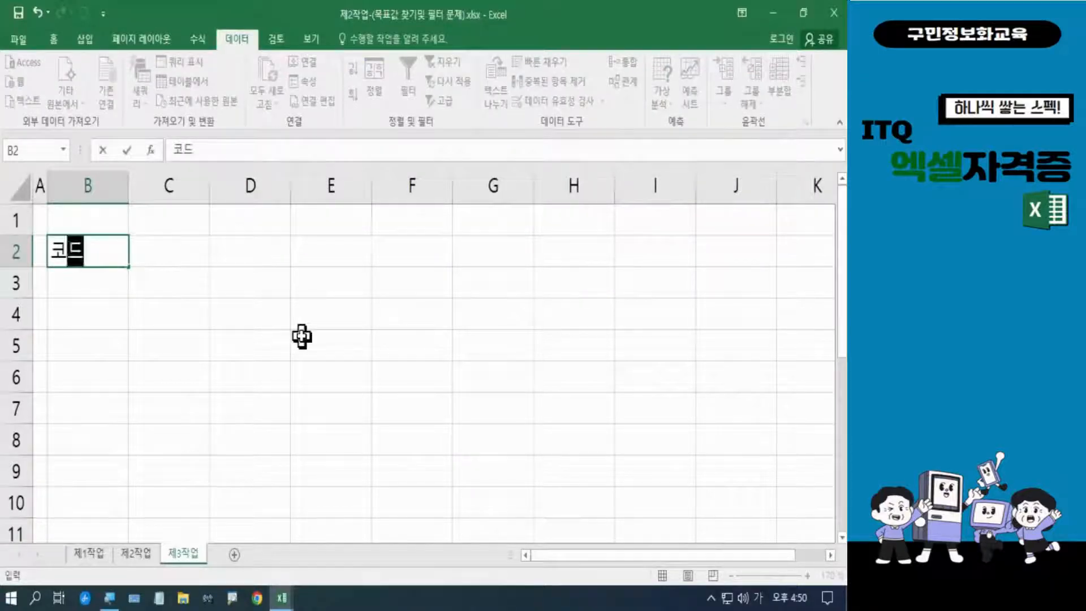
key(Return)
key(Hangul)
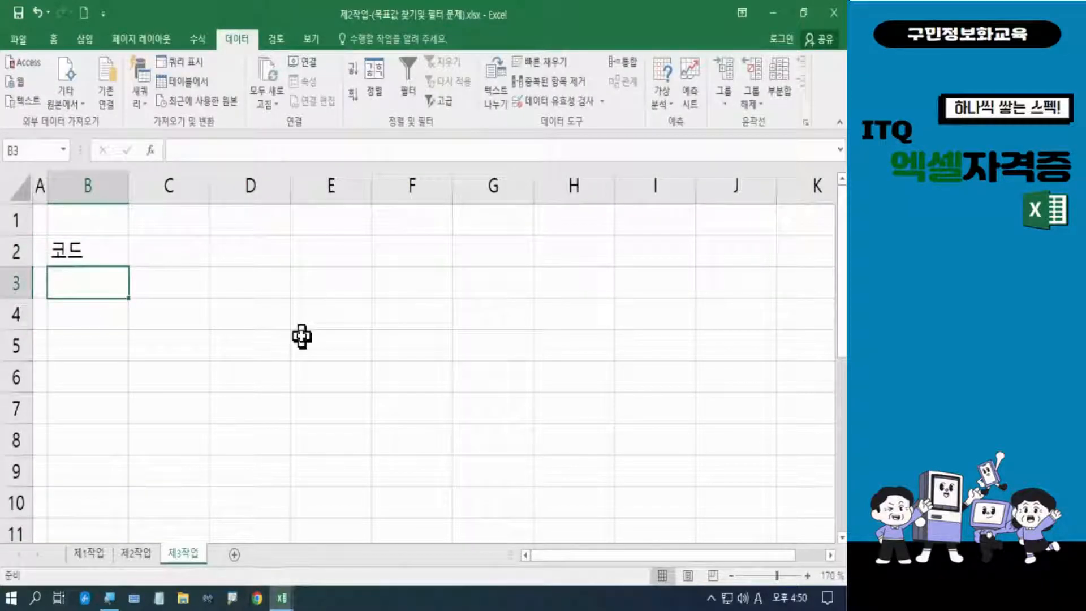
text(S-102)
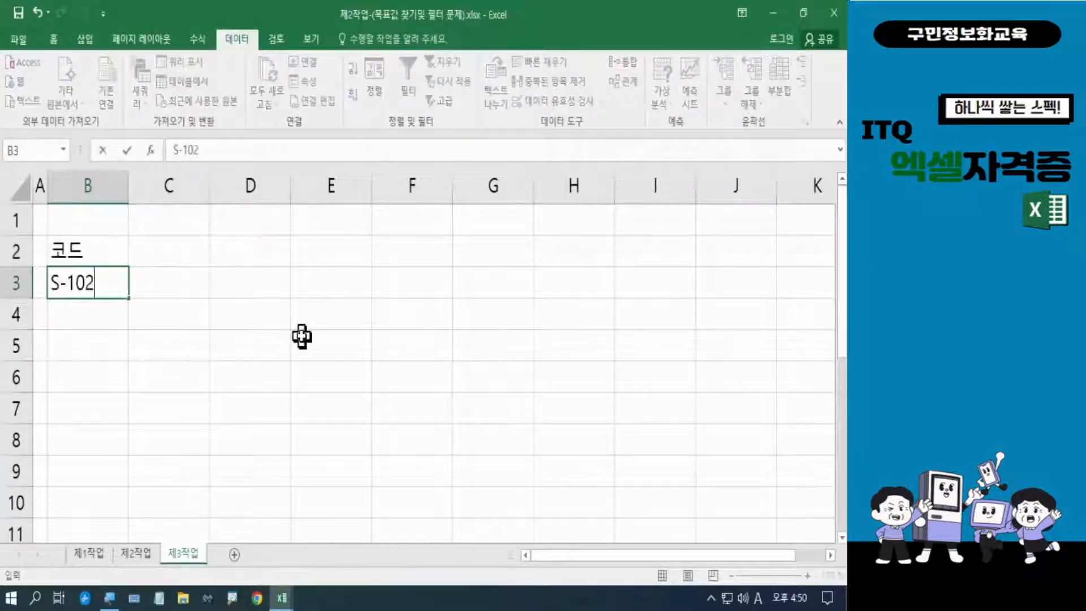
key(Return)
text(H-10)
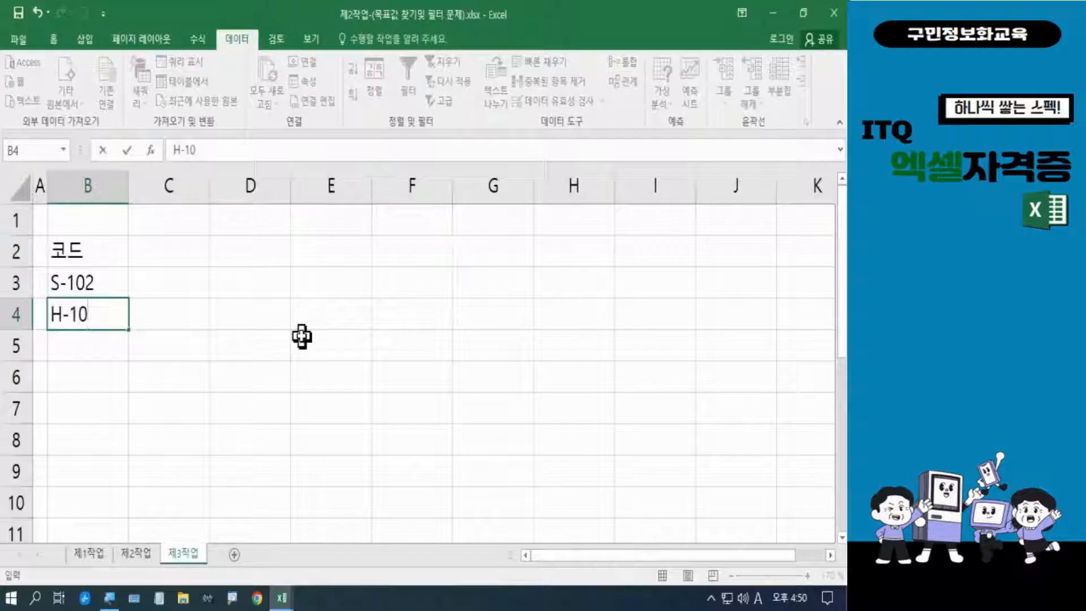
text(3)
key(Return)
text(T)
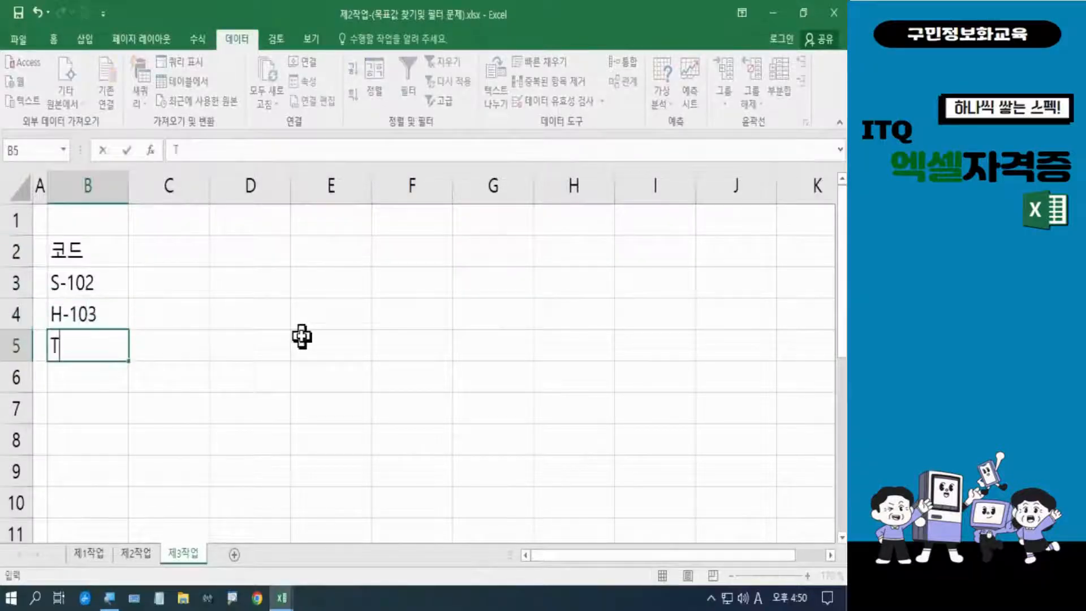
text(-205)
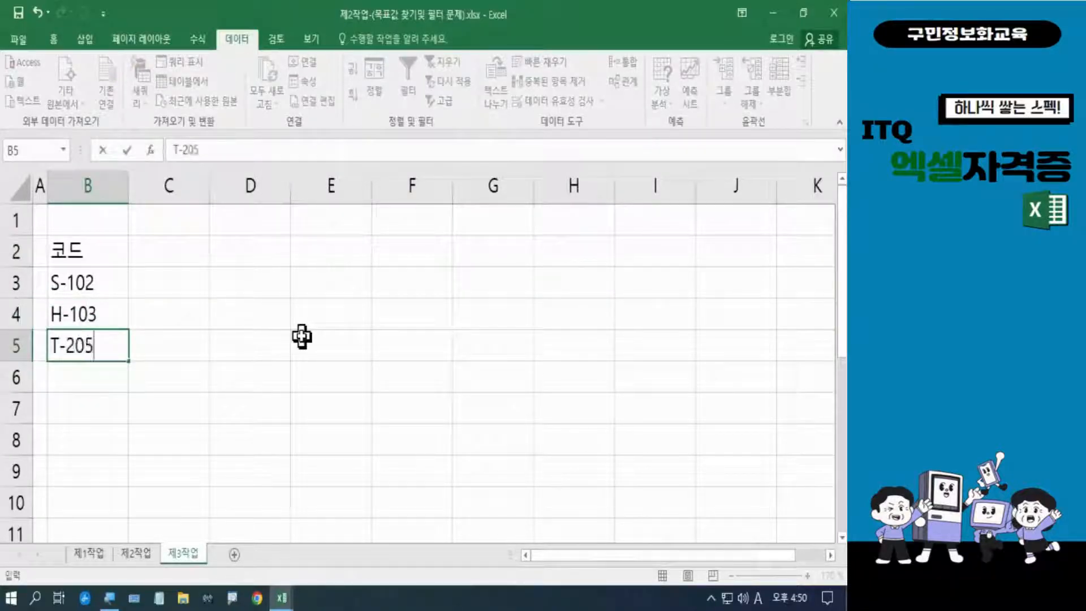
key(Return)
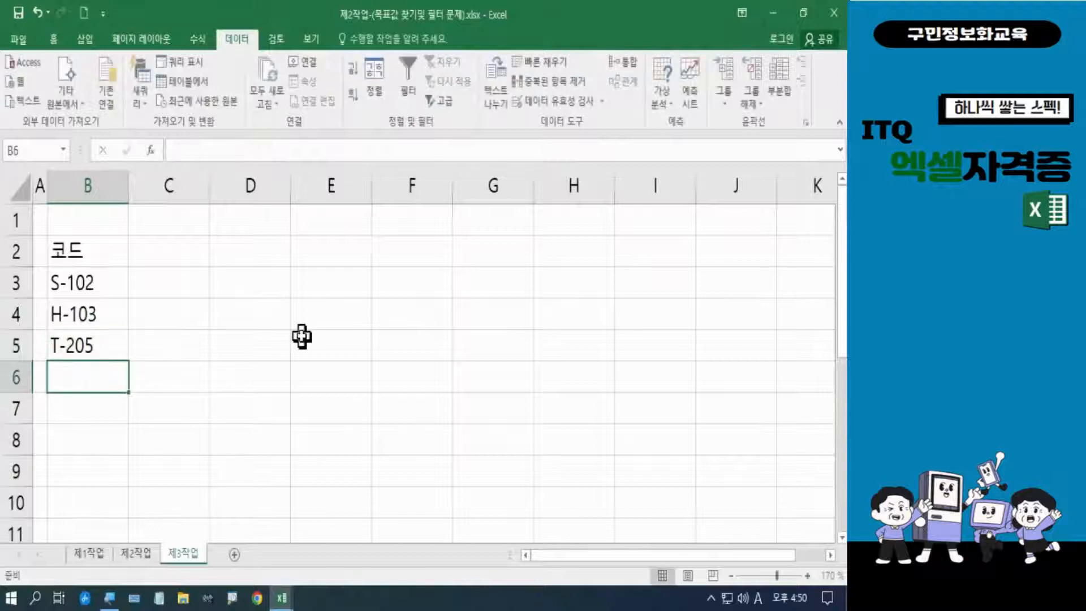
Enter the codes S-002 in B6 and D-301 in B7.
text(S-)
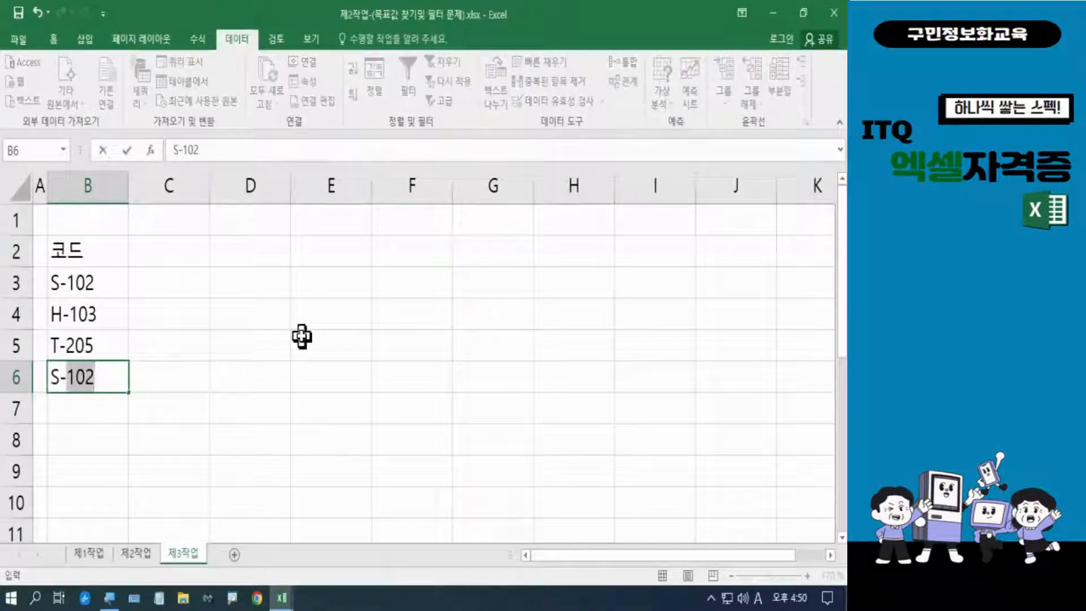
text(002)
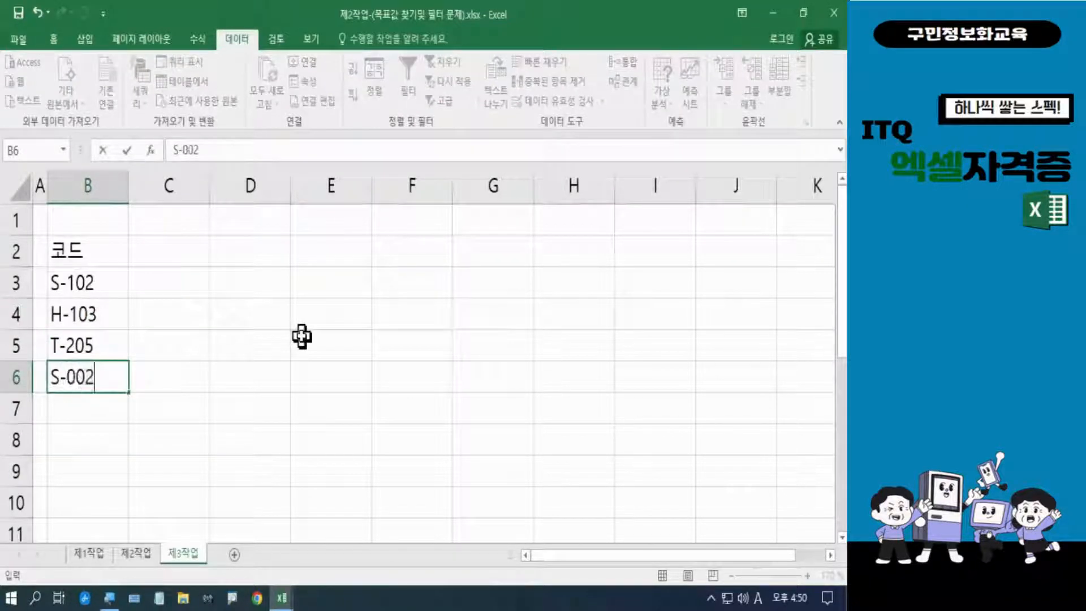
key(Return)
text(D-)
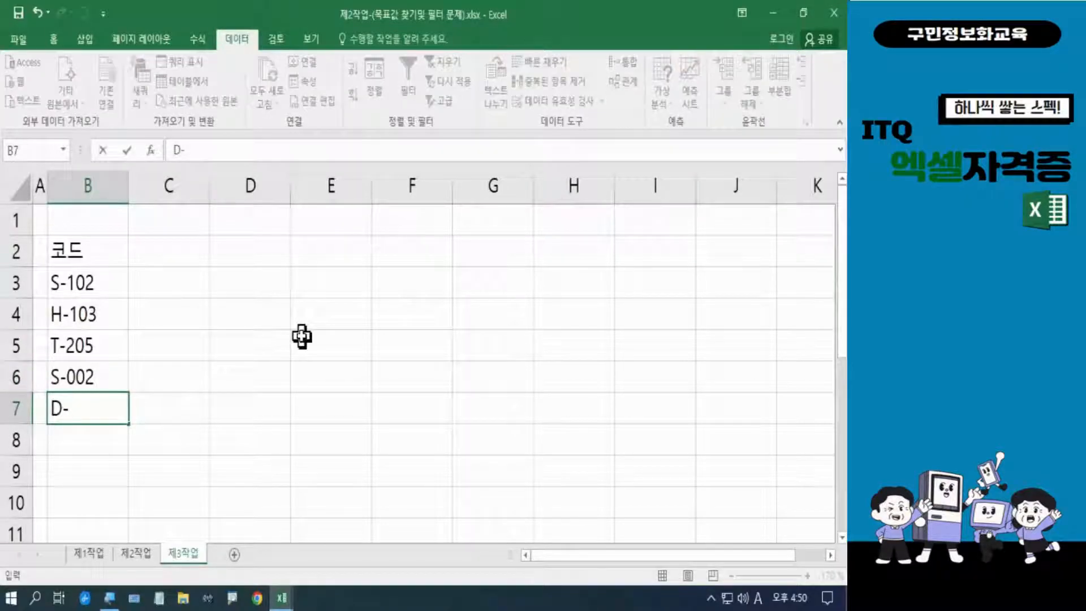
text(301)
Enter the header 상품명 in C2, with 갈비 in C3 and 한우 in C4.
click(187, 247)
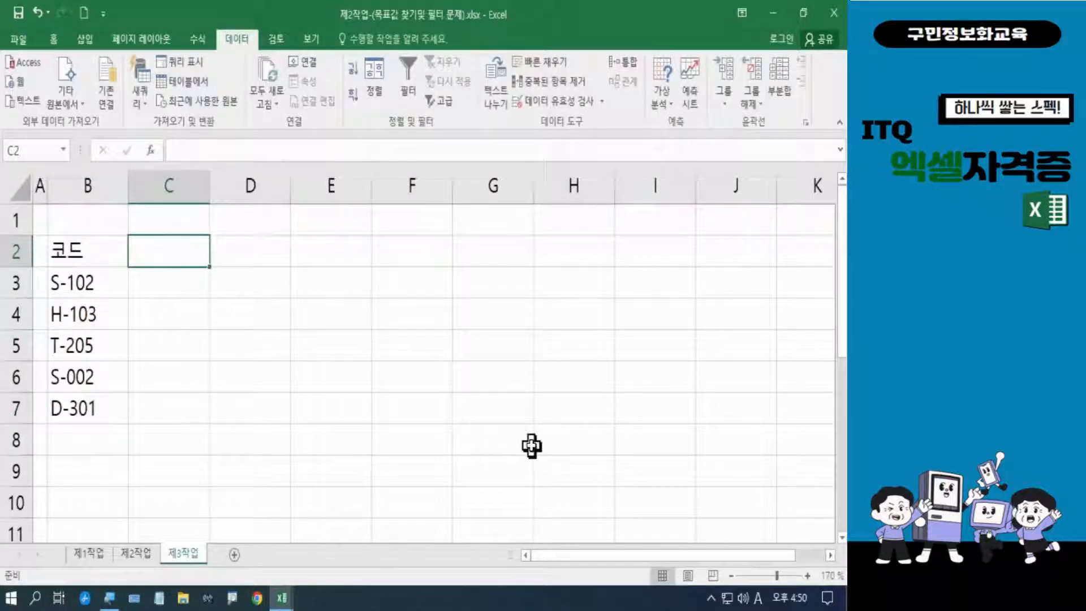
key(Hangul)
text(상품)
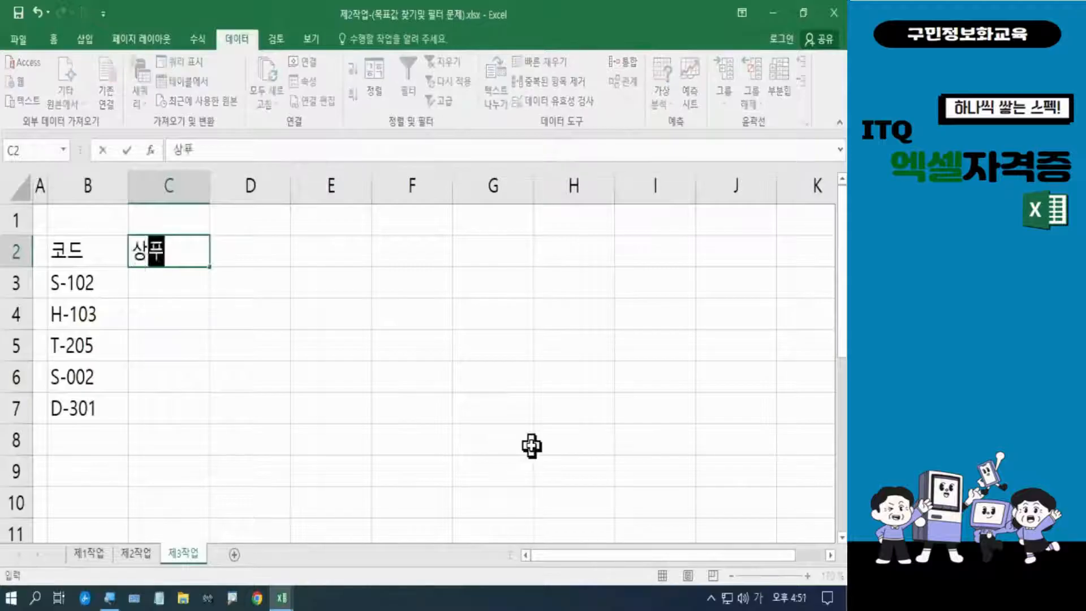
text(명)
key(Return)
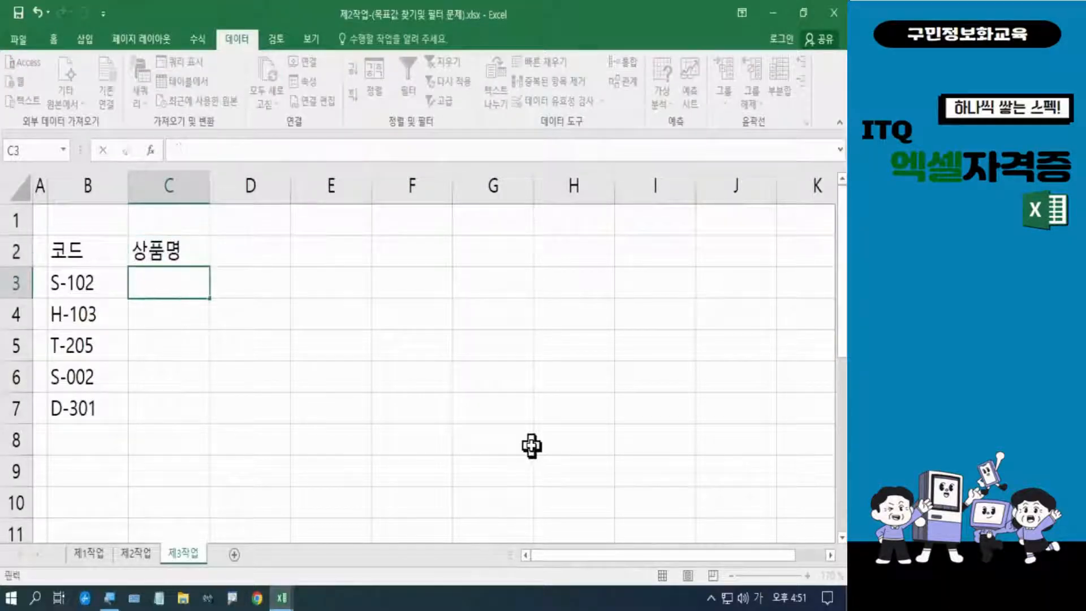
text(갈비)
key(Return)
text(한우)
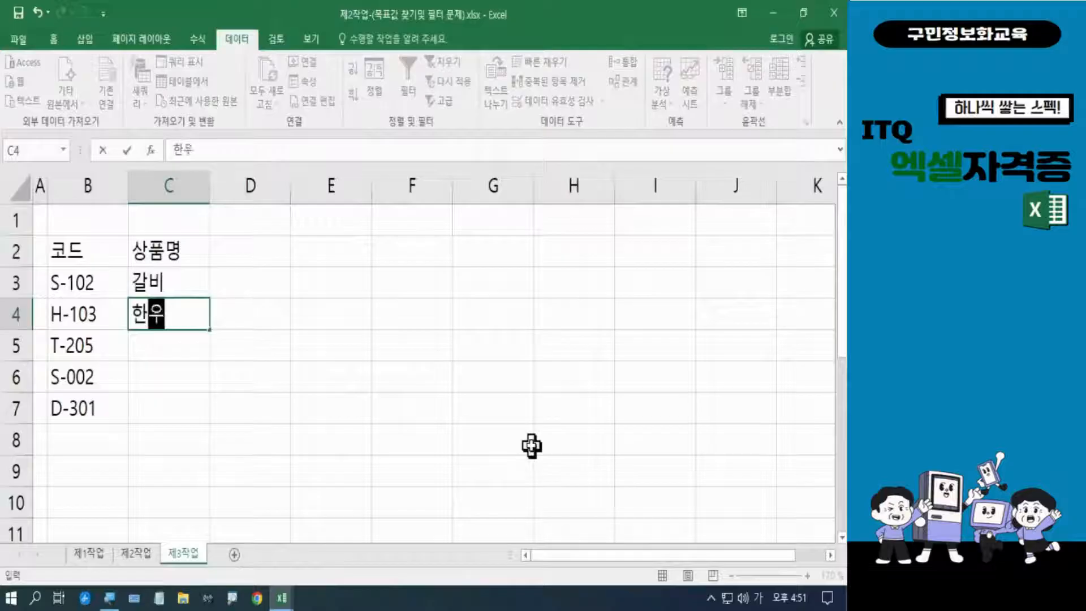
key(Return)
Complete the product name column with 멸치, 곶감 and 한과 in C5 to C7.
text(멸ㅊ)
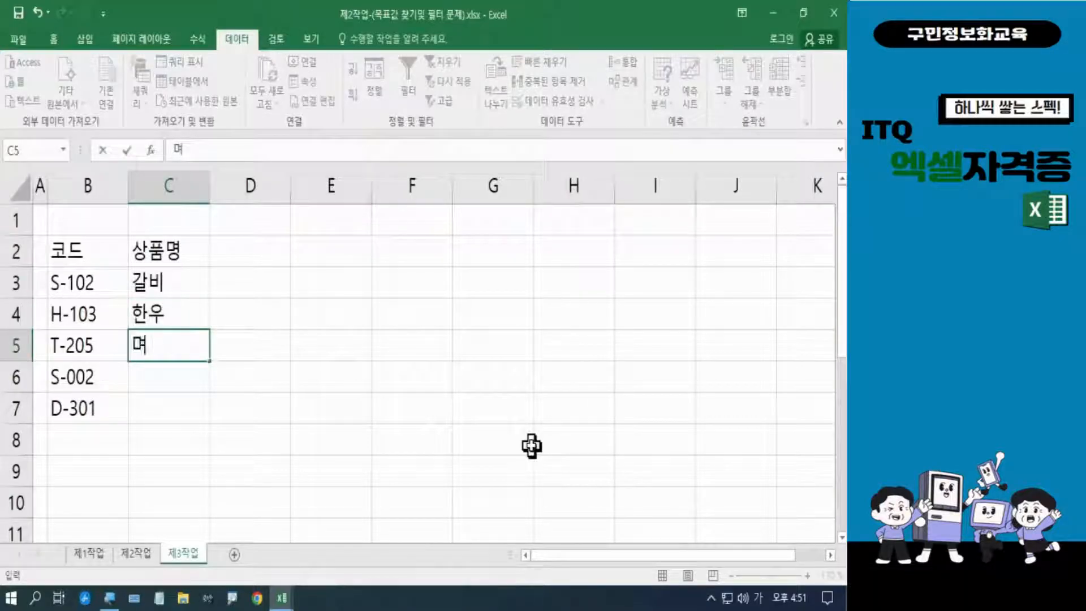
text(ㅣ)
key(Return)
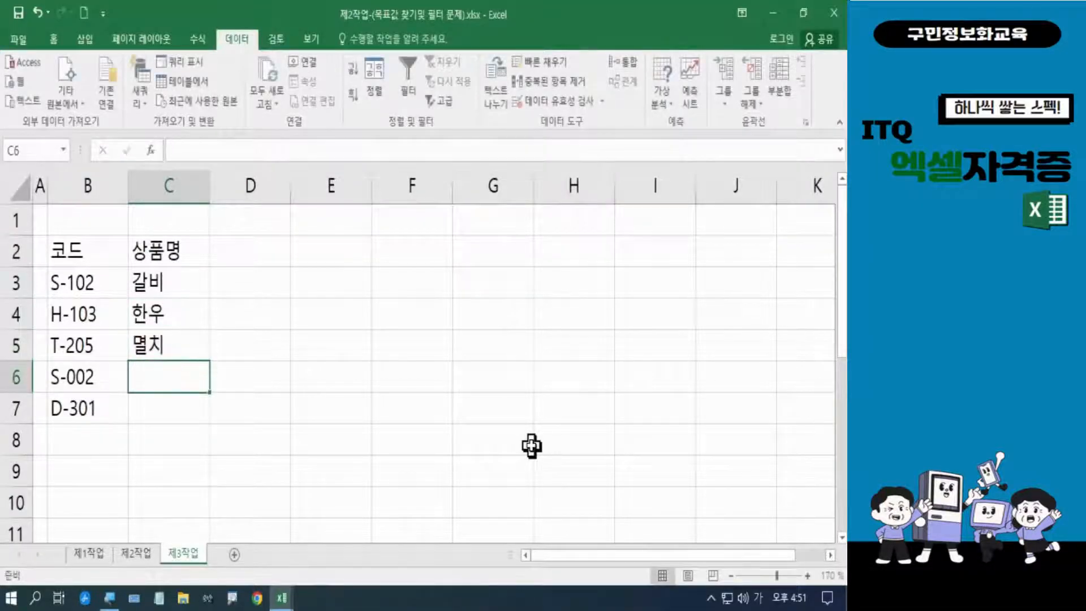
text(고)
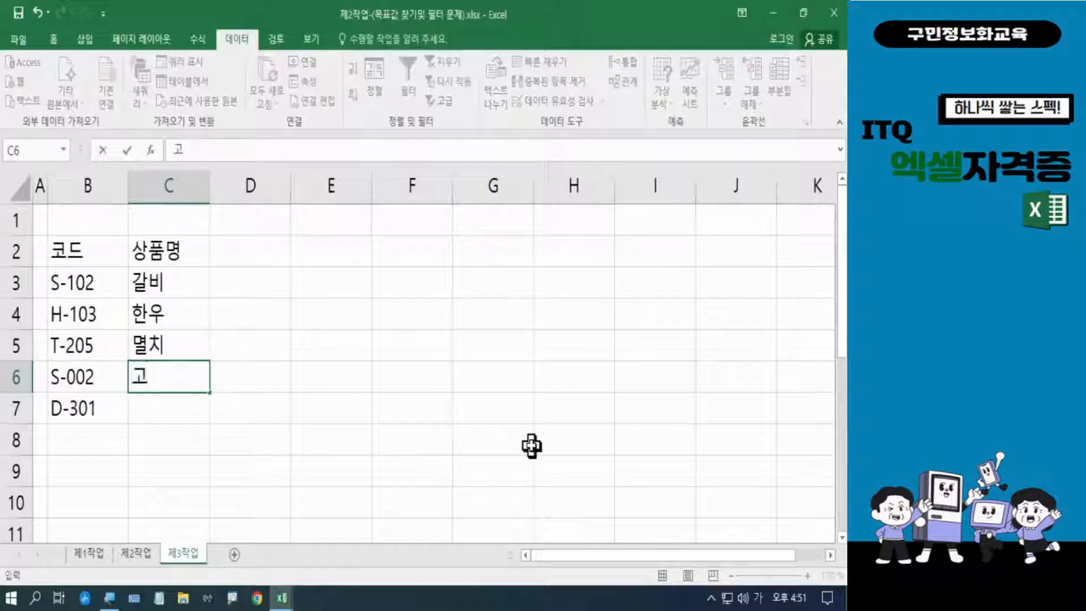
text(ㅈㄱㅏ)
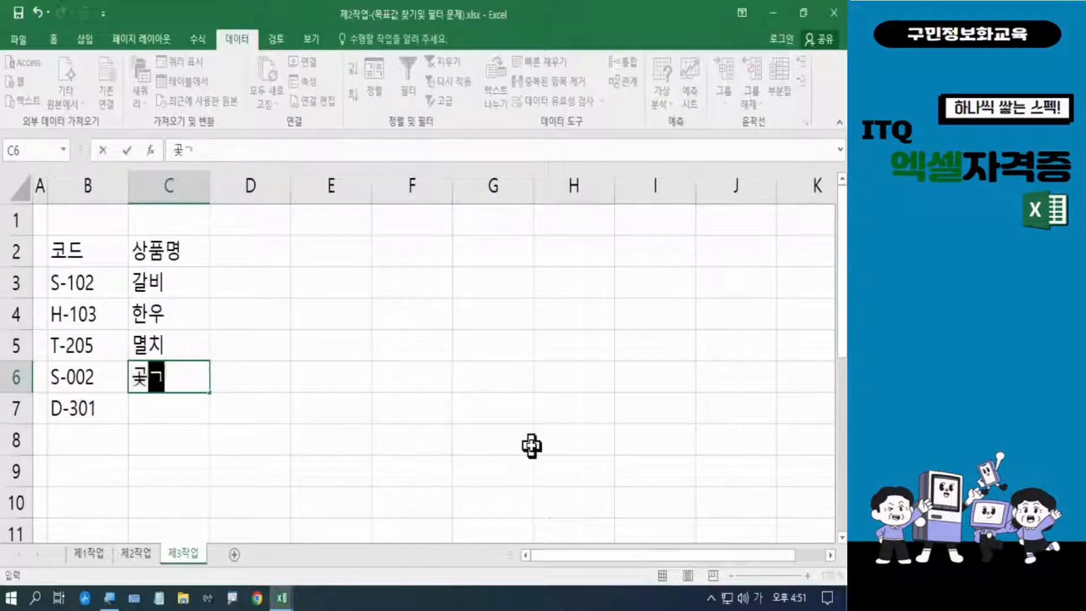
text(ㅁ)
key(Return)
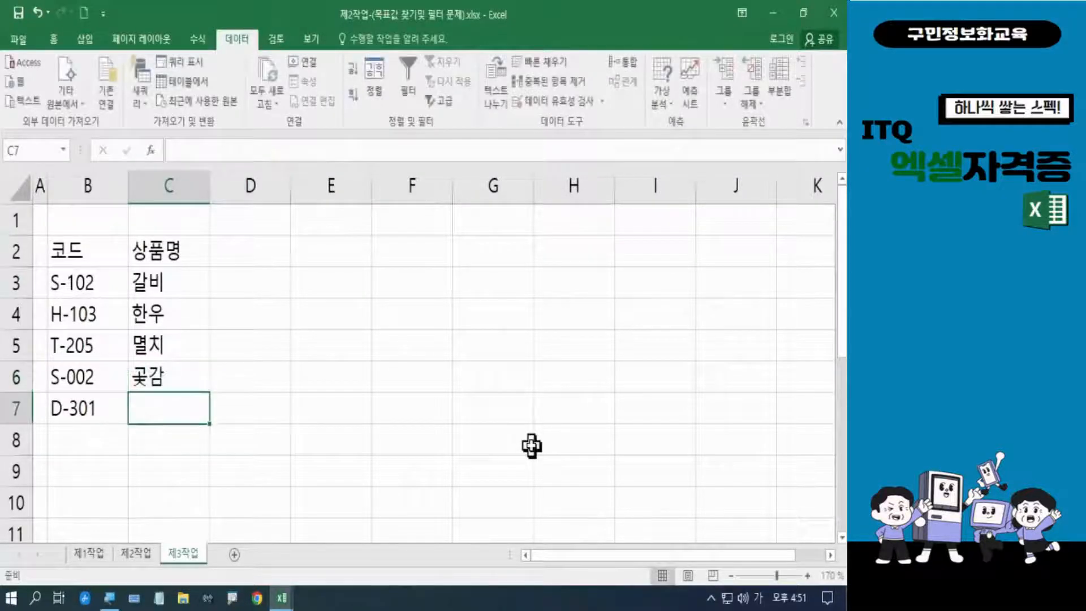
text(한과)
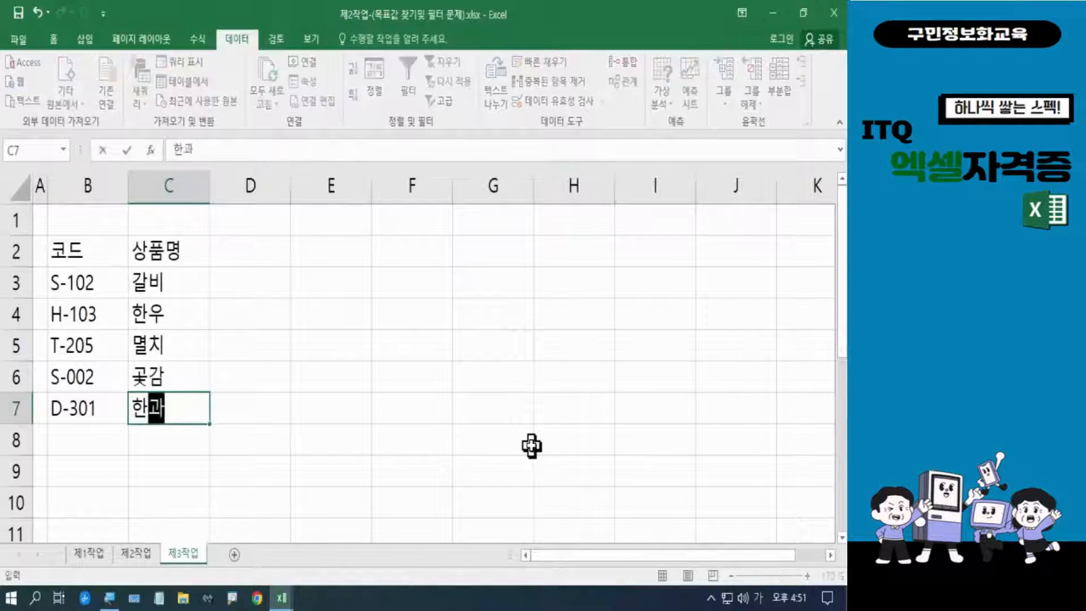
key(Return)
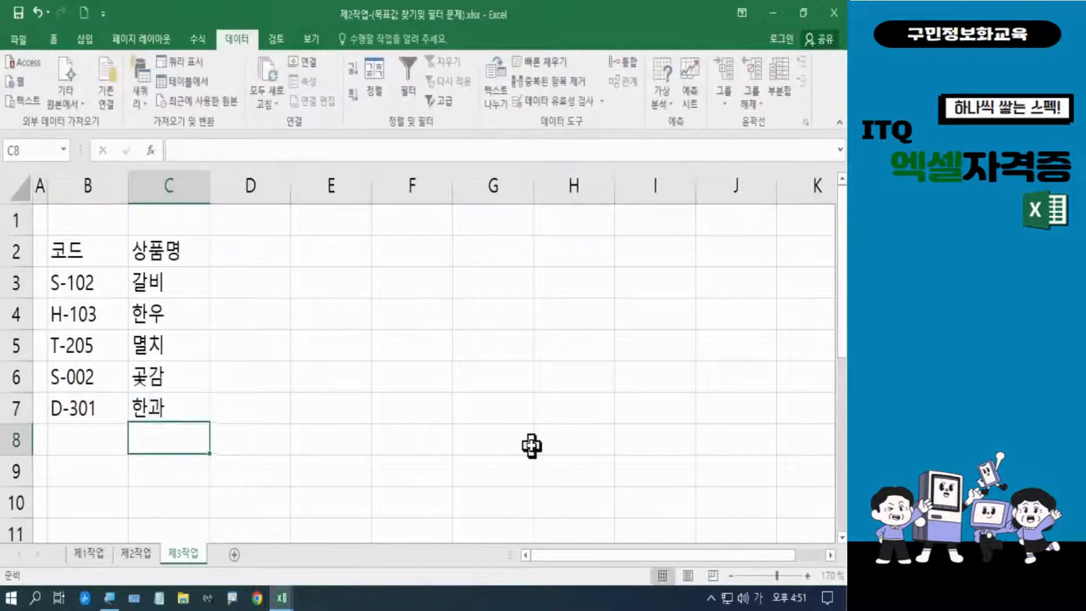
Enter the header 생산지 in D2, with 상주 in D3 and 횡성 in D4.
click(269, 261)
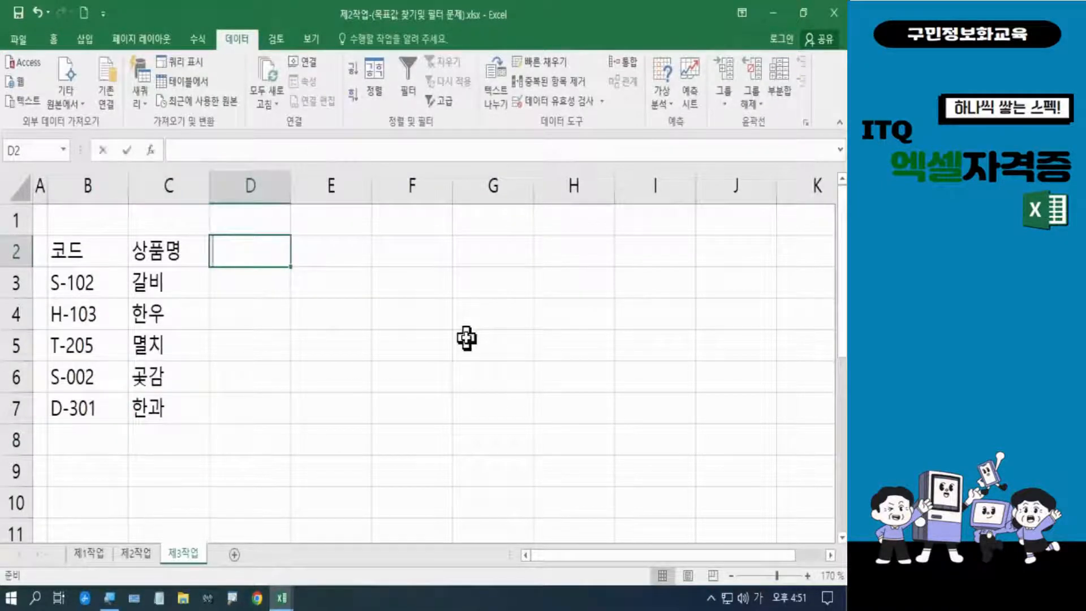
text(생산지)
key(Return)
text(상주)
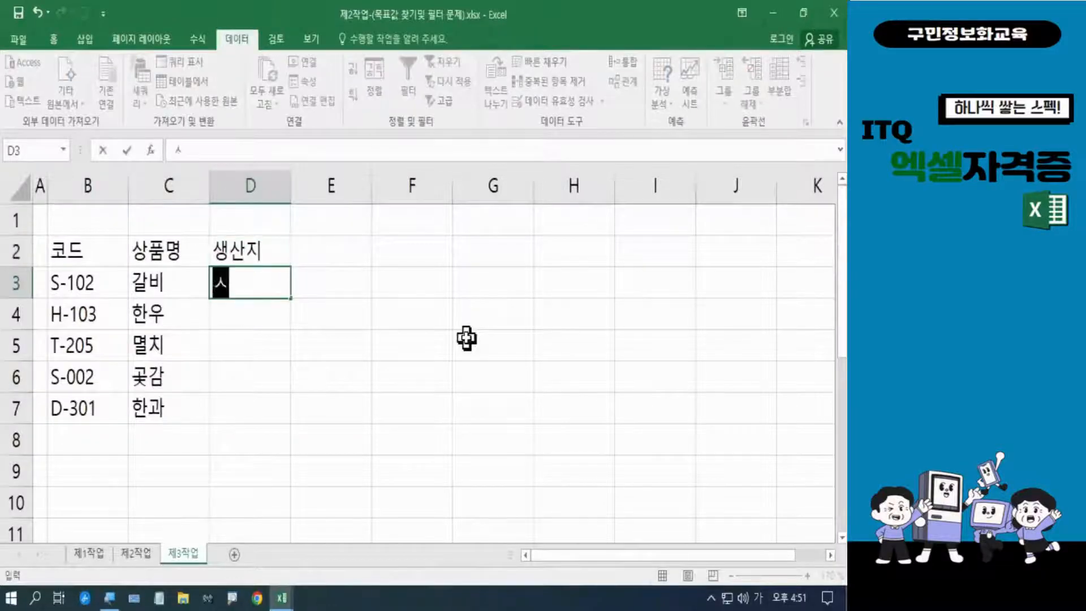
key(Return)
text(호횡성)
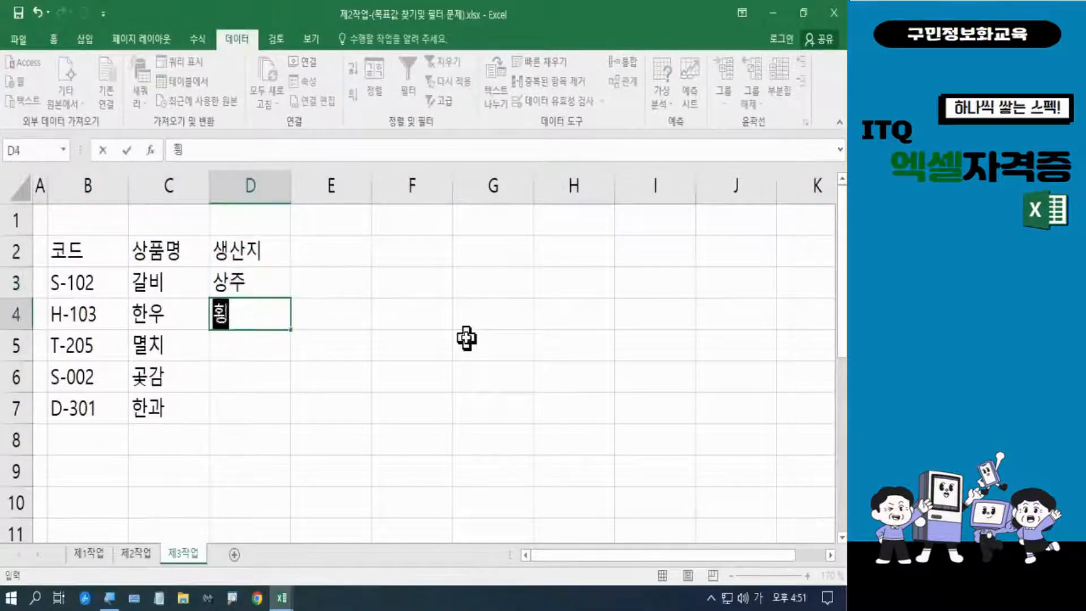
key(Return)
Complete the 생산지 column with 해남, 상주 and 전주 in D5 to D7.
text(ㅎ해남)
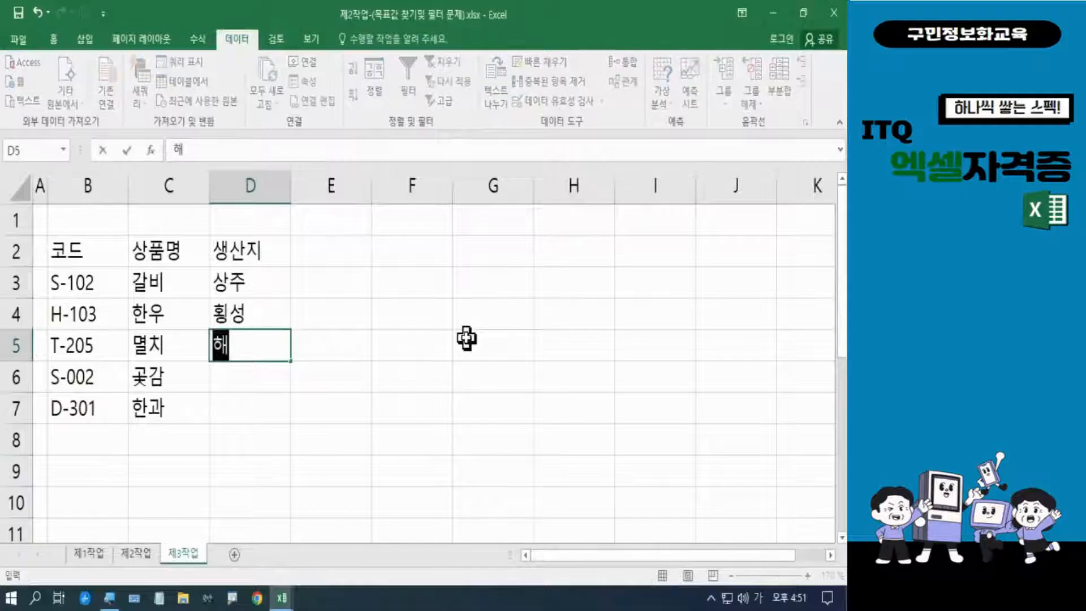
key(Return)
text(ㅅ상주)
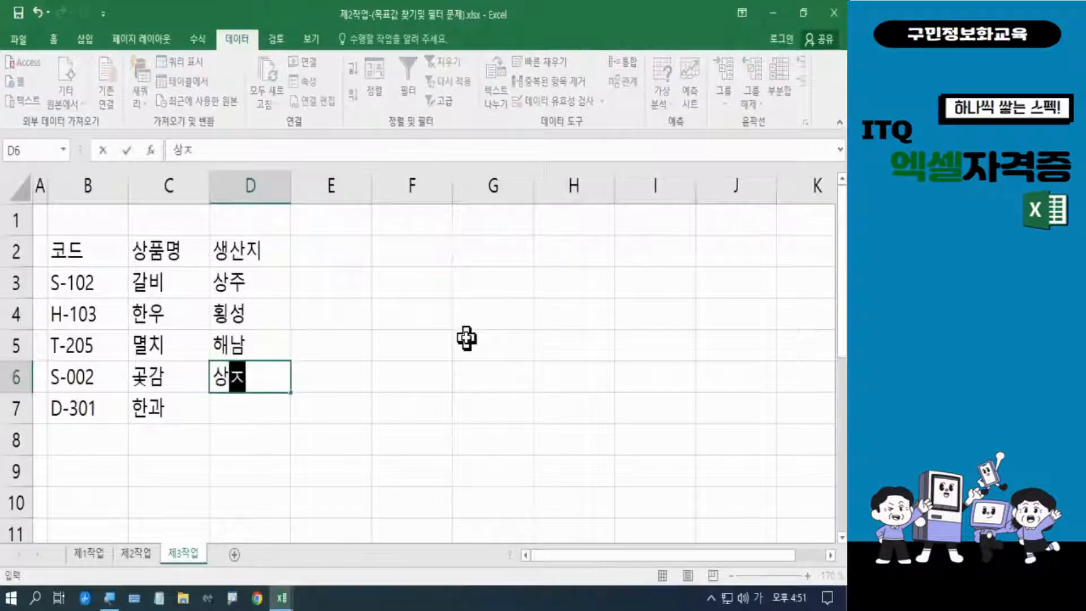
key(Return)
text(젔)
text(주)
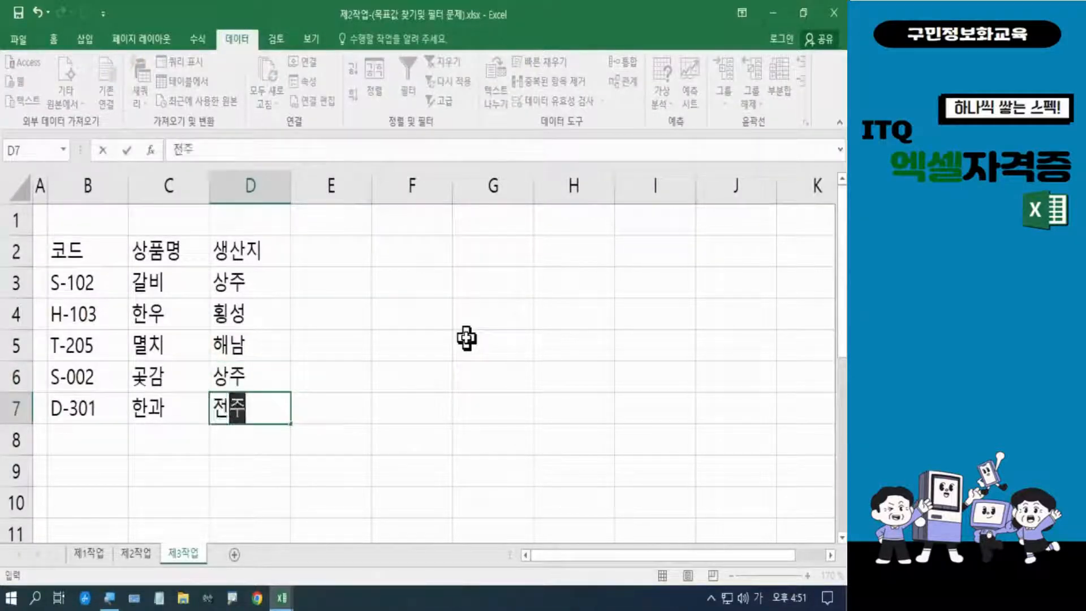
Enter the header 판매단가 in E2, with the prices 80000 in E3 and 95000 in E4.
click(334, 256)
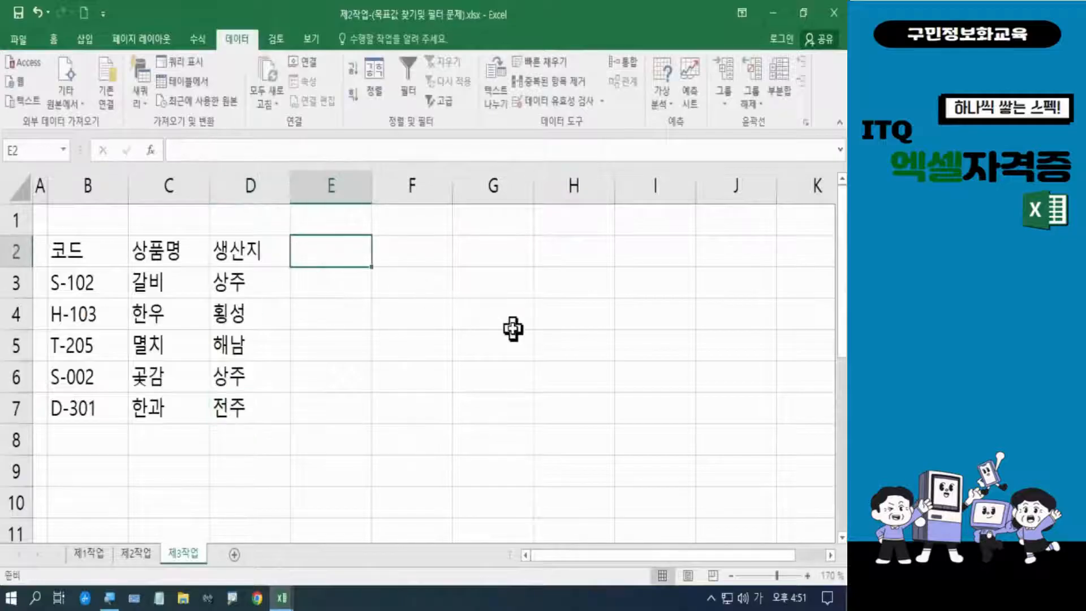
text(판매단가)
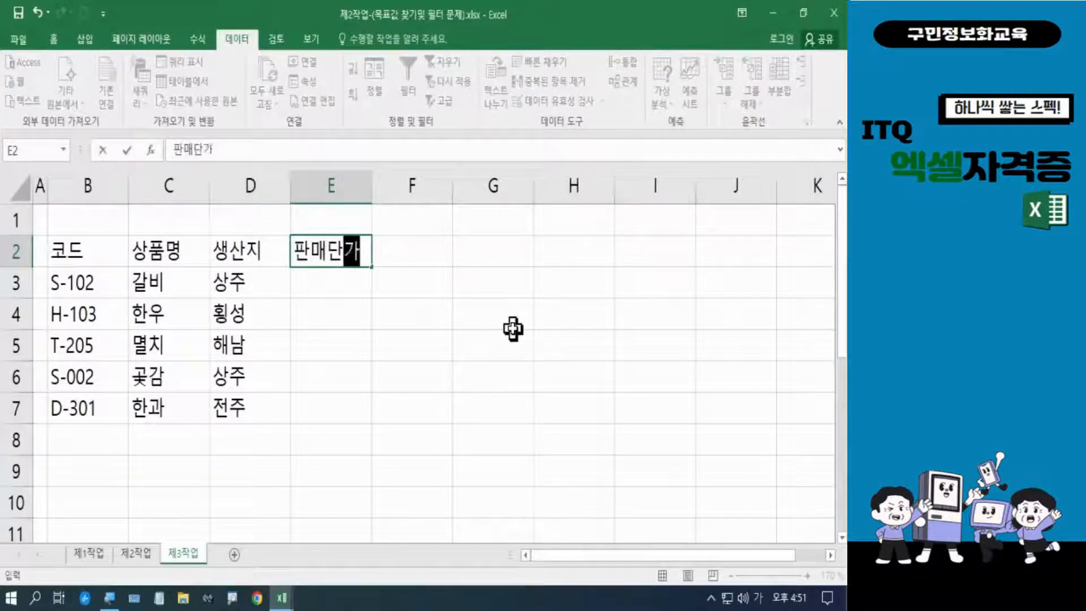
key(Return)
text(8)
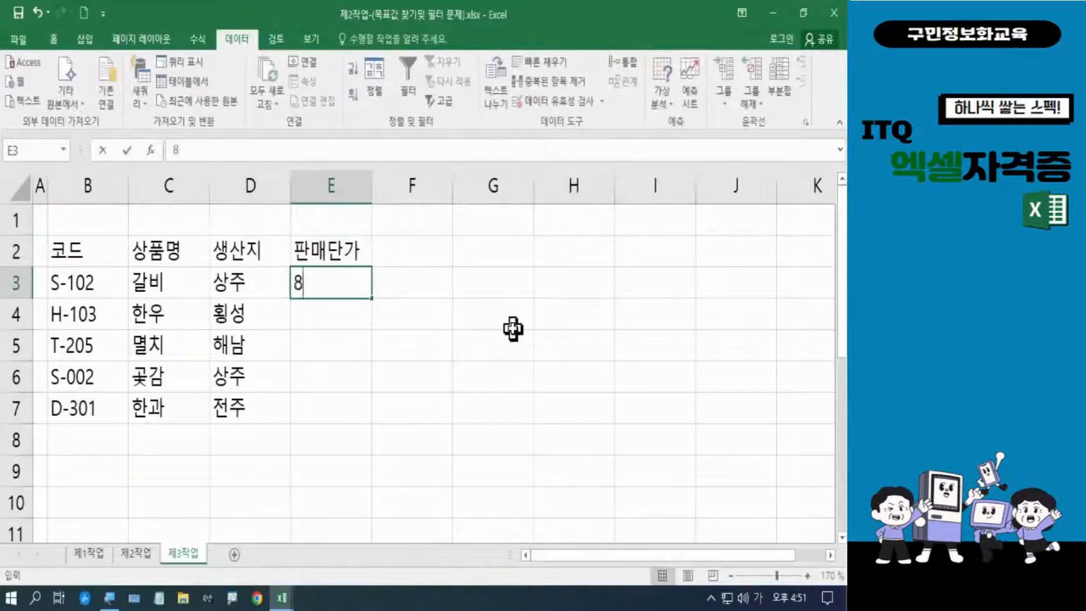
text(0000)
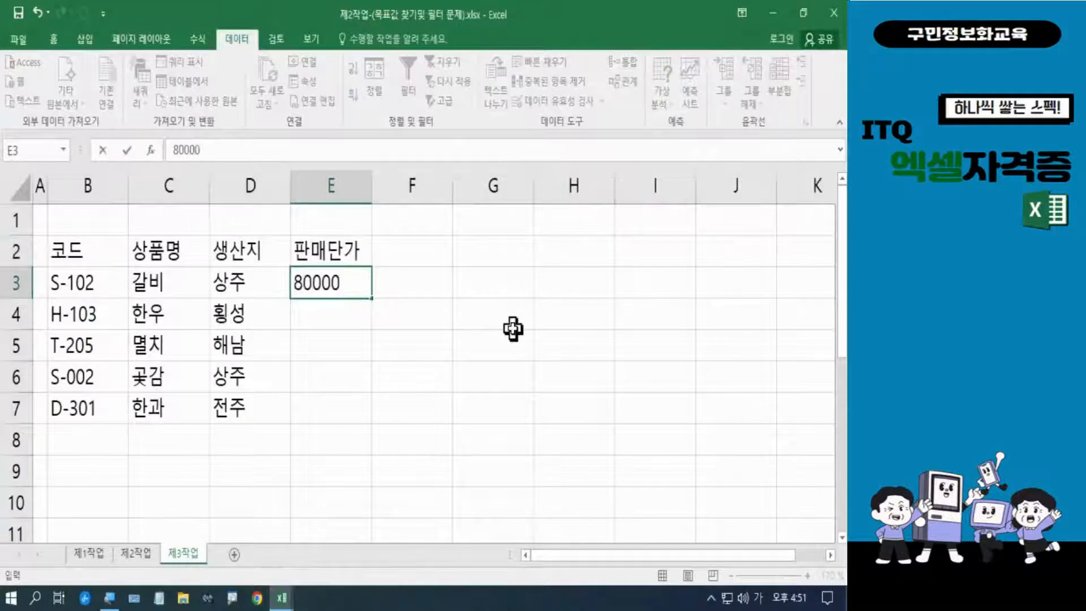
key(Return)
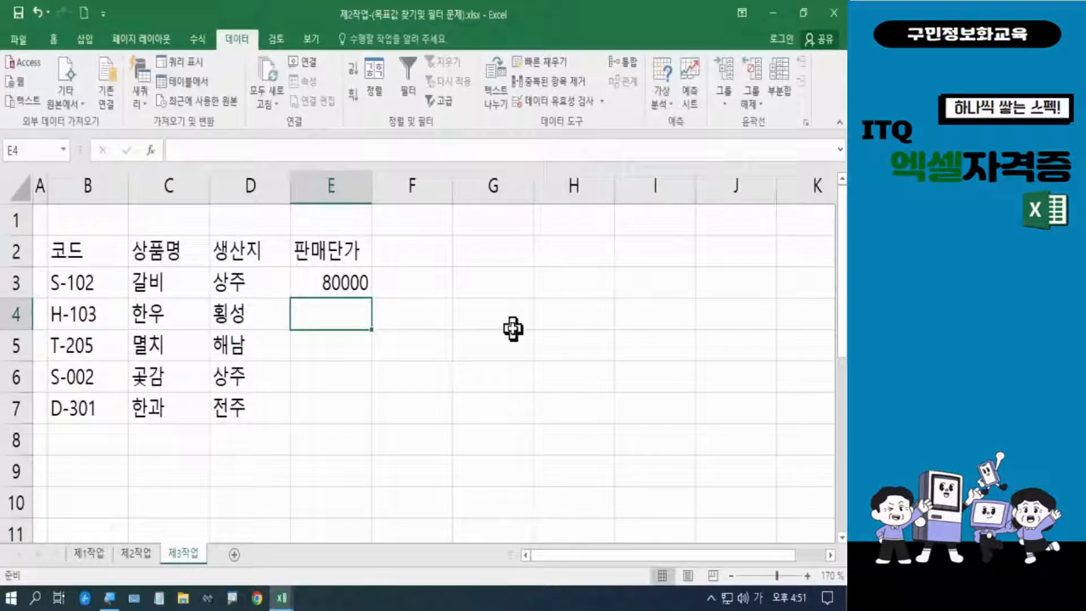
text(95000)
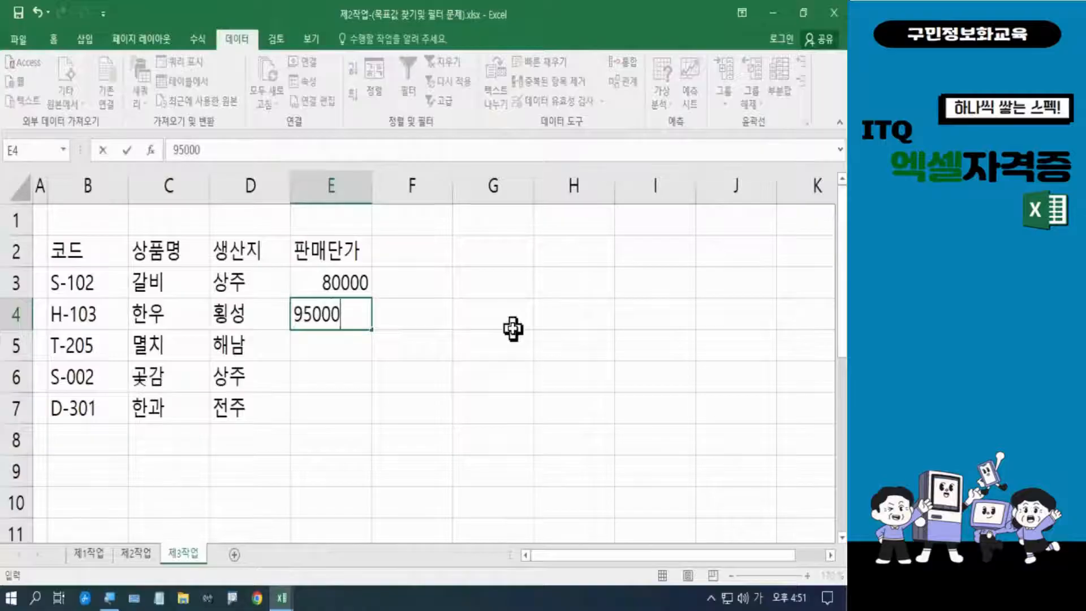
key(Return)
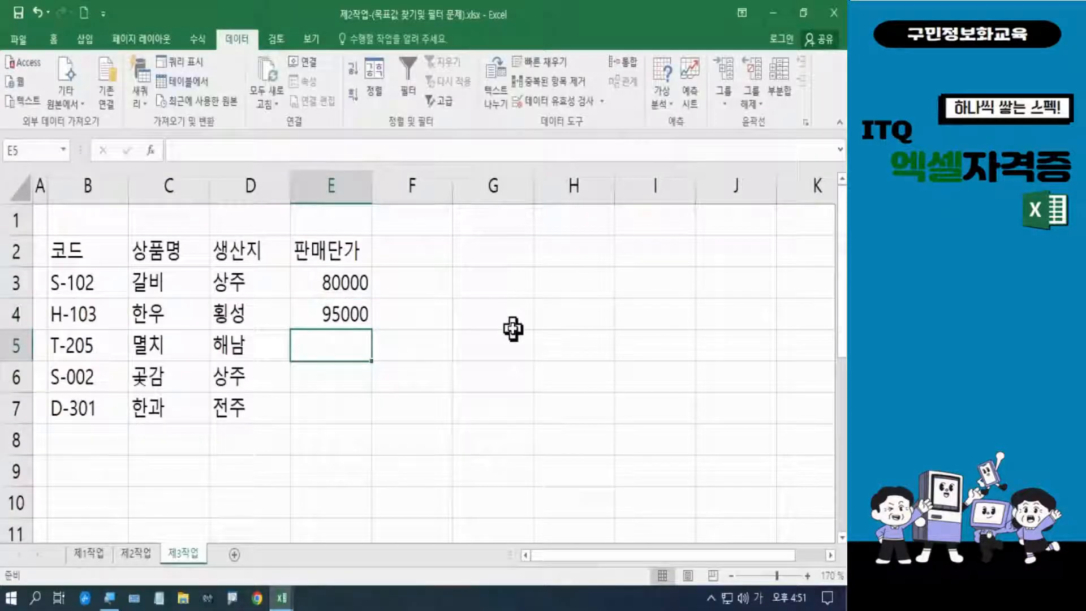
Complete the 판매단가 column with 40000, 15000 and 35000 in E5 to E7.
text(40000)
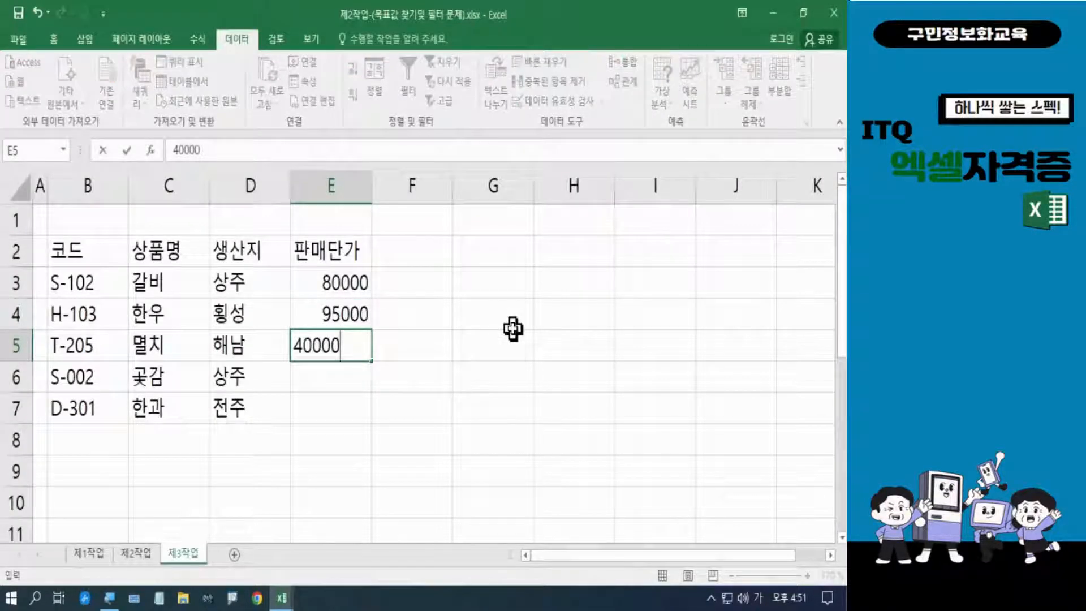
key(Return)
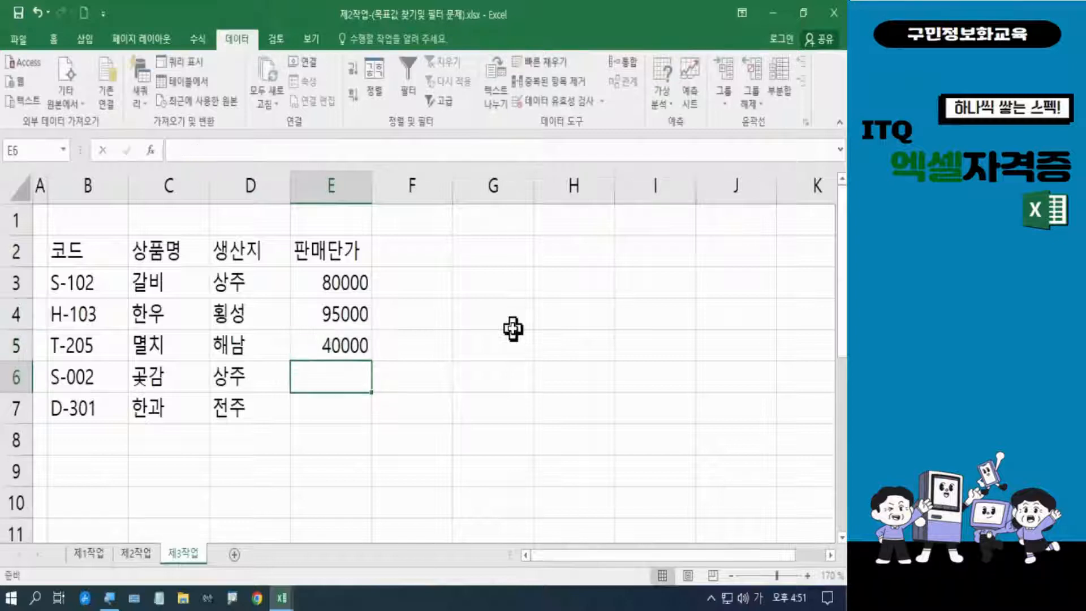
text(1500)
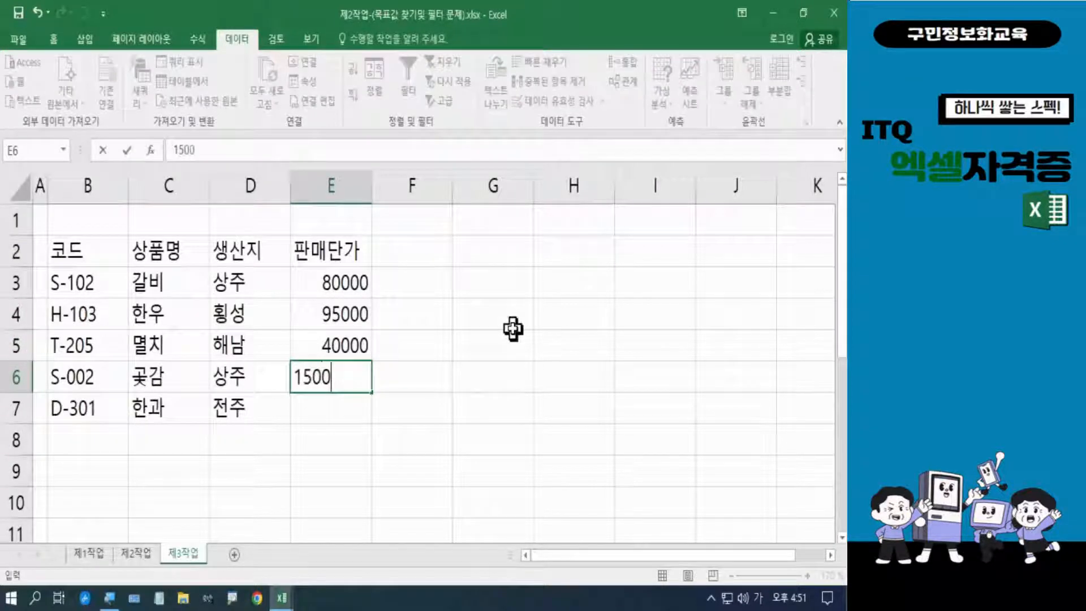
text(0)
key(Return)
text(35000)
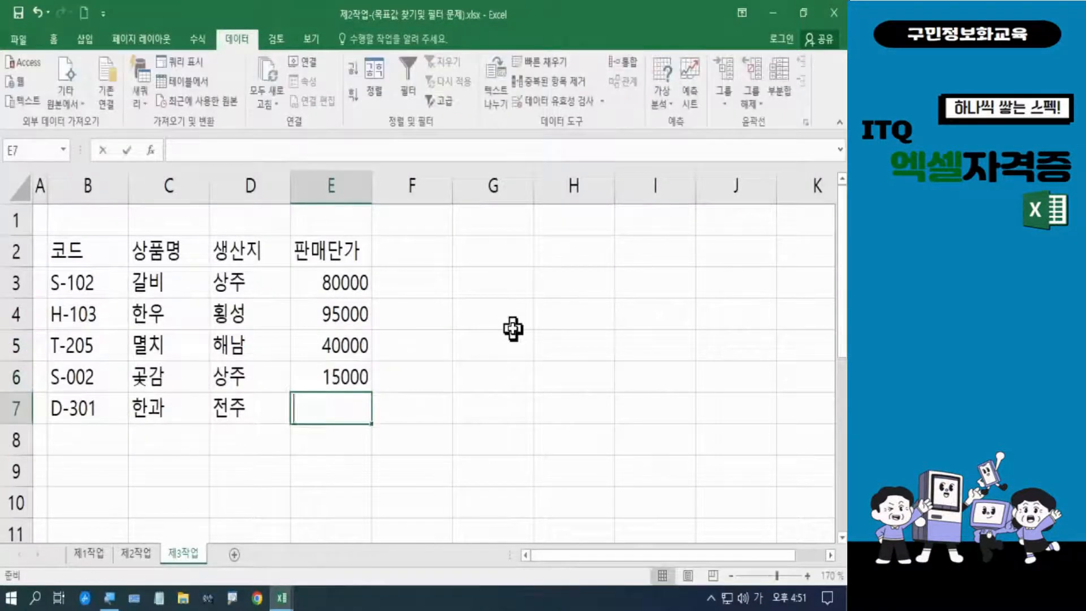
key(Return)
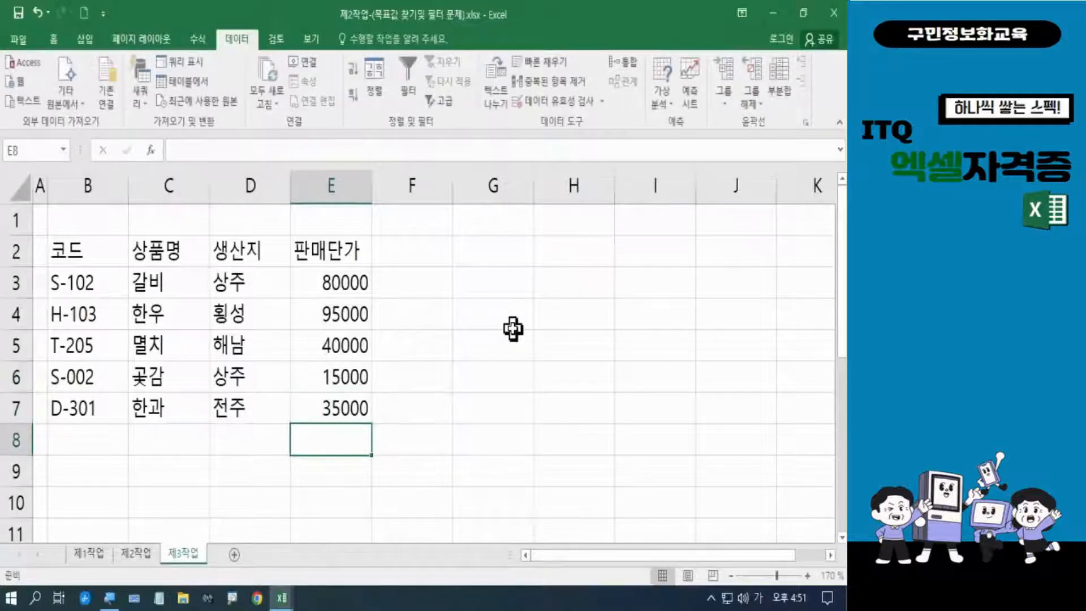
Enter the header 판매개수 in F2, with the quantities 1200 in F3 and 1800 in F4.
click(422, 246)
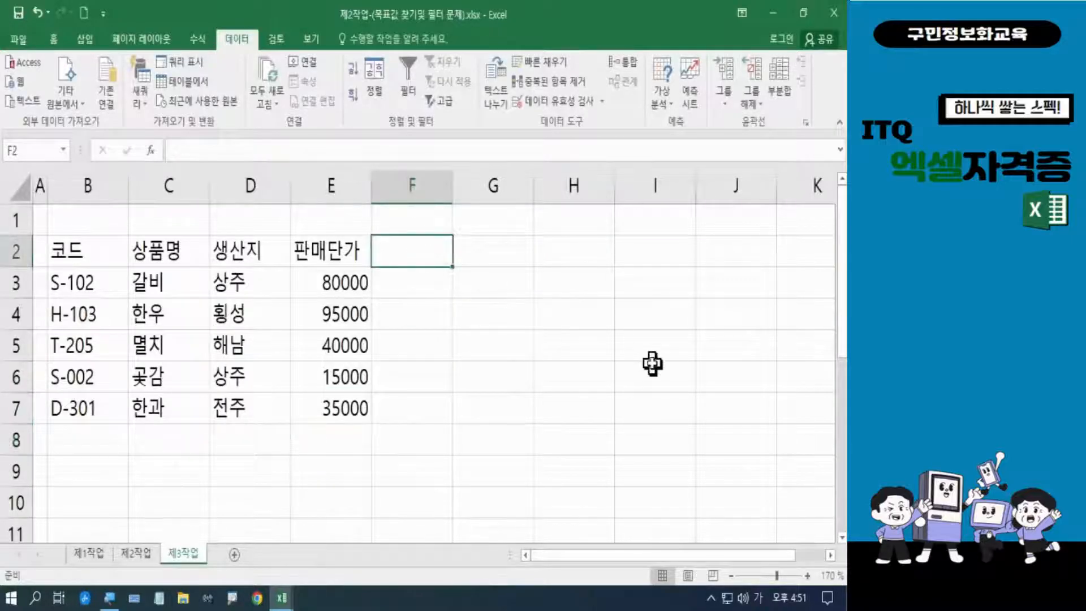
text(판매갯)
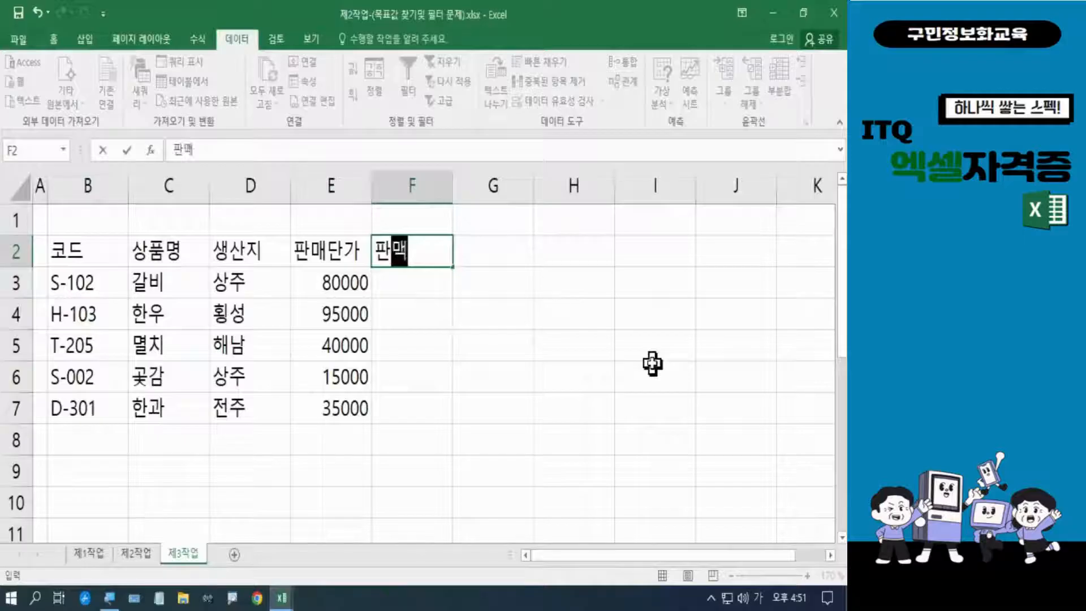
text(수)
key(Return)
text(1200)
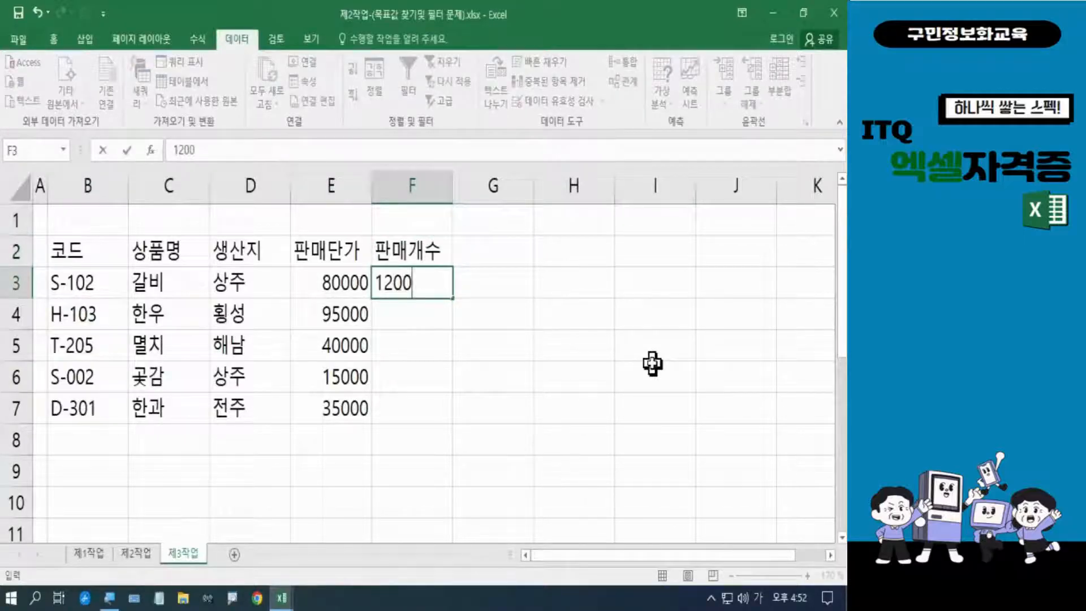
key(Return)
text(1800)
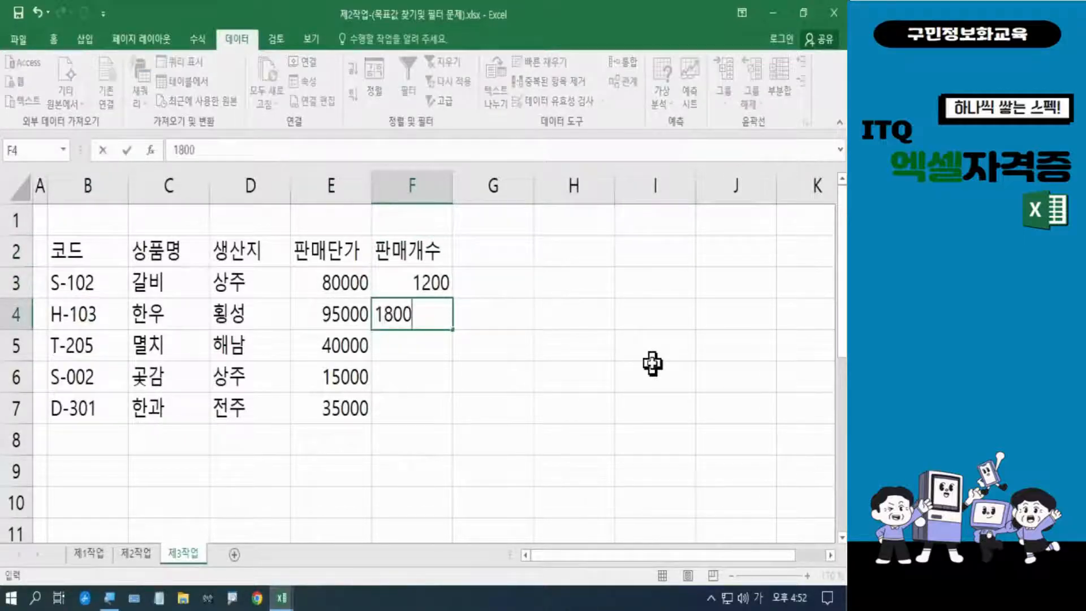
key(Return)
Complete the 판매개수 column with 5200, 3000 and 7800 in F5 to F7.
text(5200)
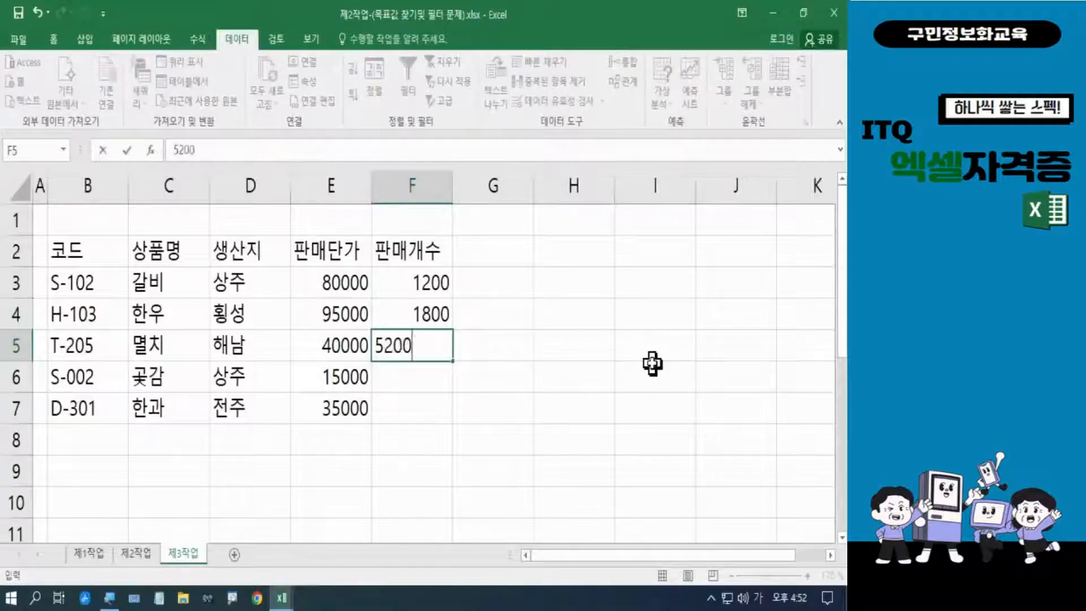
key(Return)
text(3000)
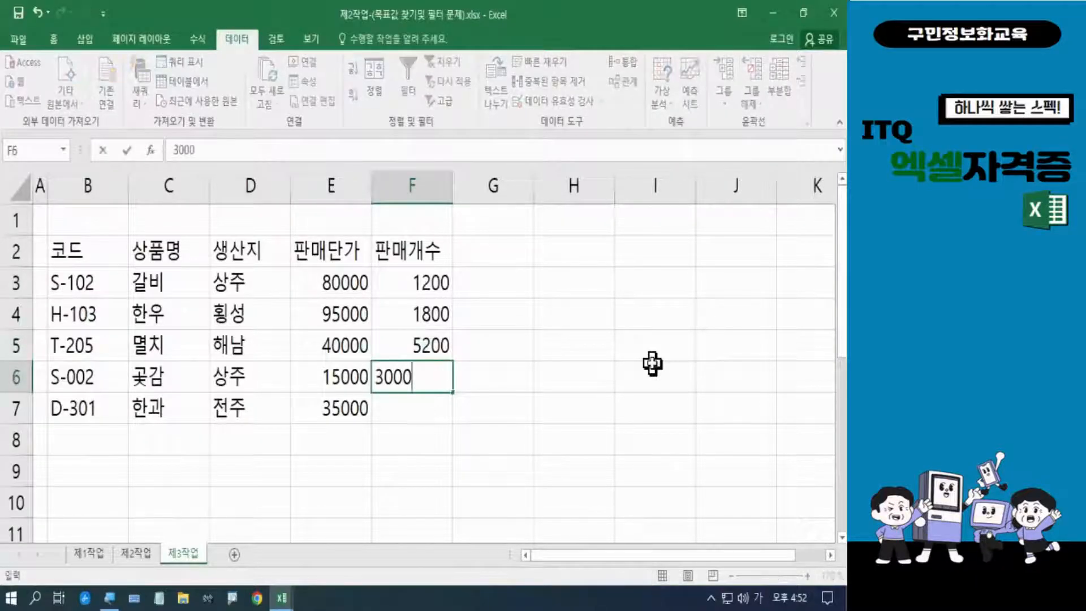
key(Return)
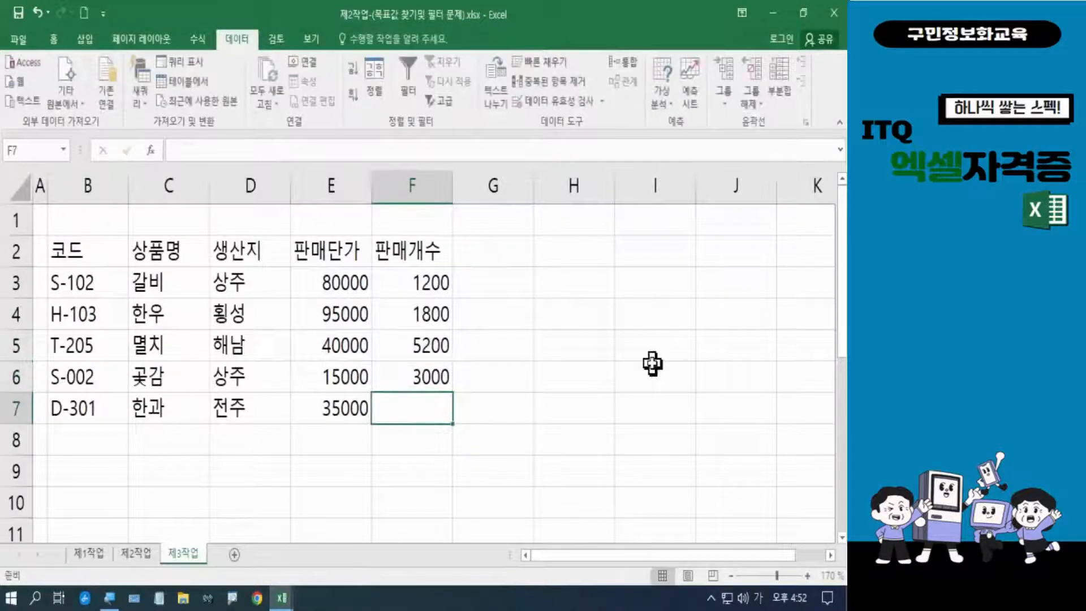
text(7800)
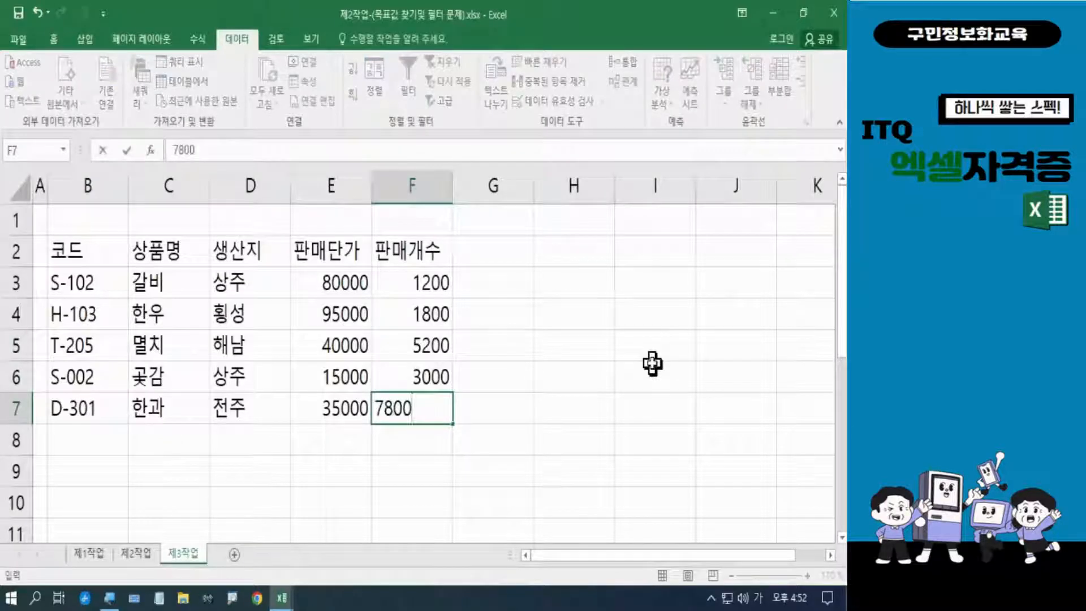
key(Return)
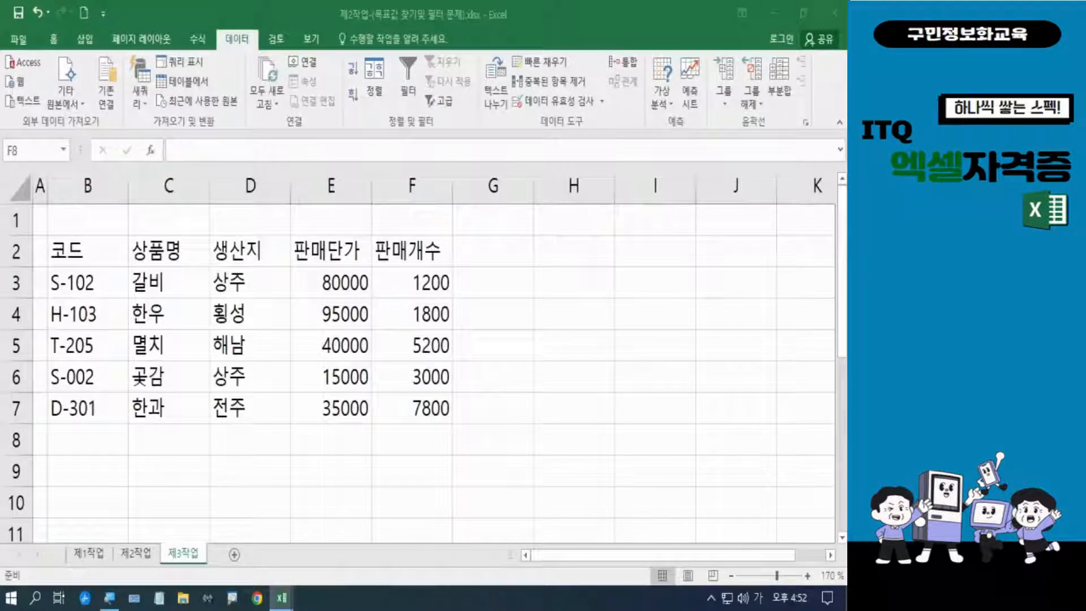
Correct the product name in C6 to 곶감.
key(Hangul)
key(Hangul)
key(Hangul)
key(Hangul)
click(170, 374)
click(170, 374)
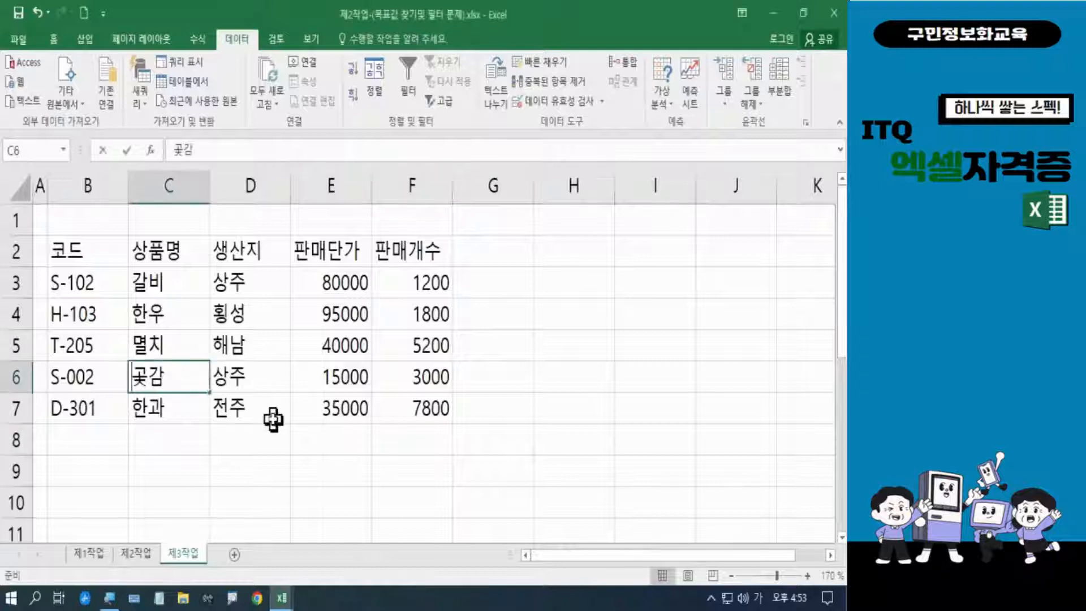
text(고ㅈ)
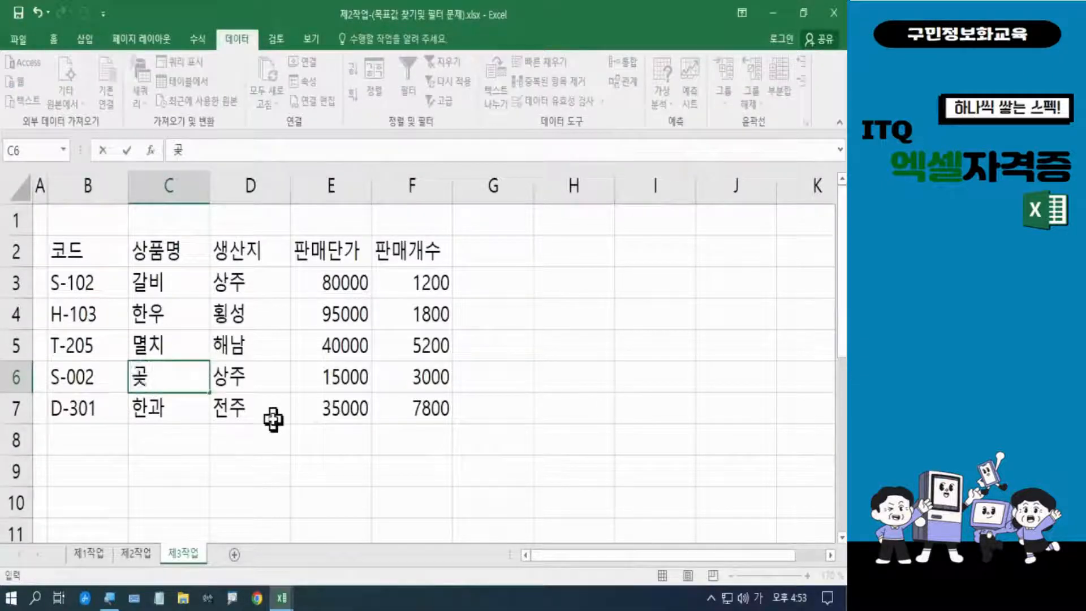
text(감)
key(Return)
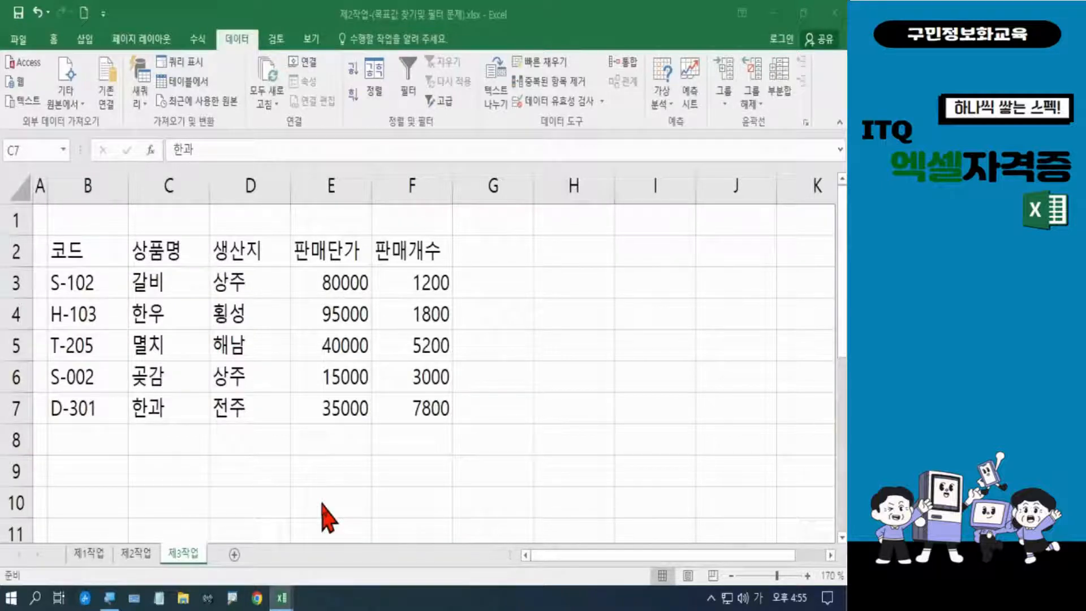
Merge and center cells B8:E8 below the table.
click(92, 441)
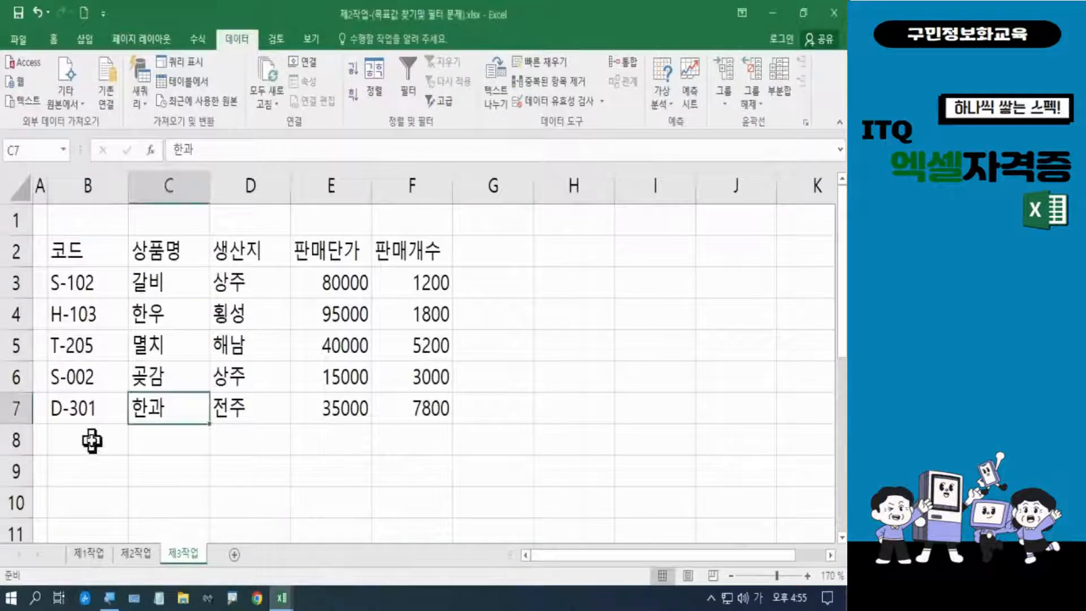
click(92, 441)
drag(92, 441, 303, 439)
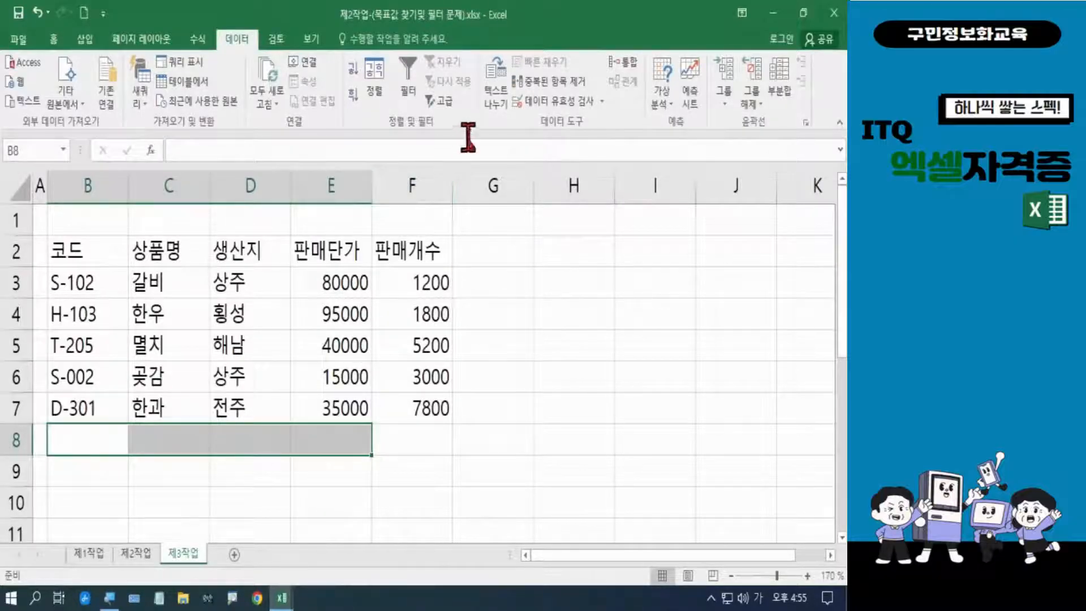
click(61, 45)
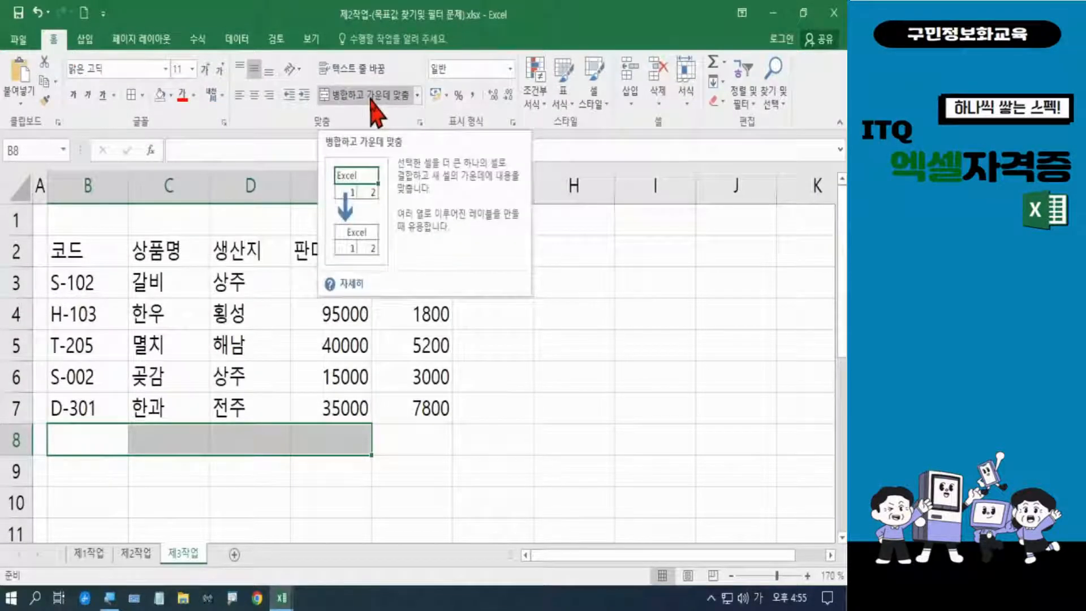
click(371, 97)
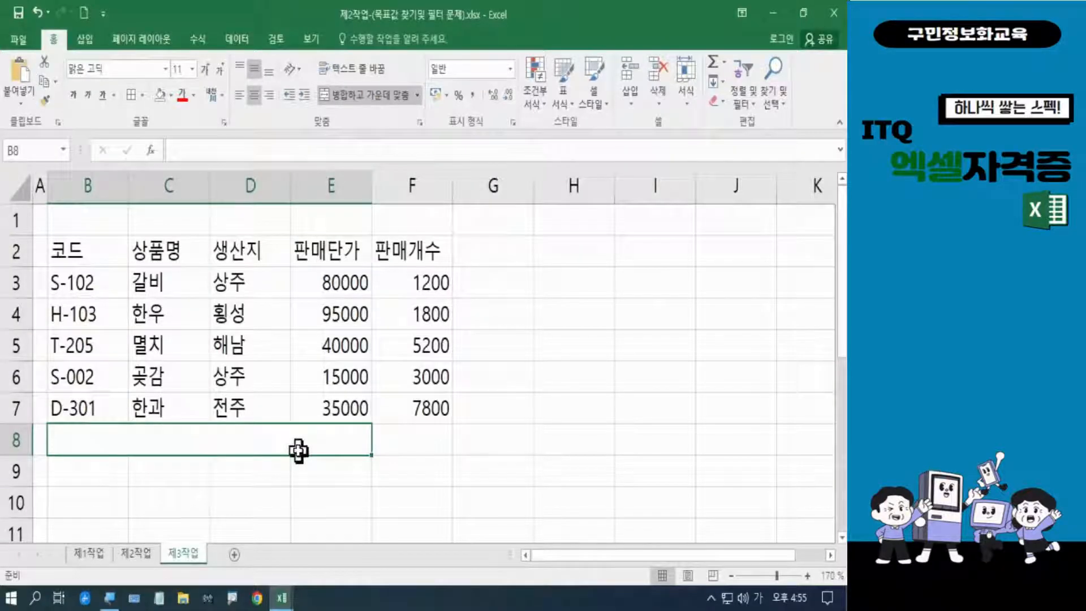
Enter the label 상주 지역 판매개수 평균 in the merged cell of row 8.
text(상주)
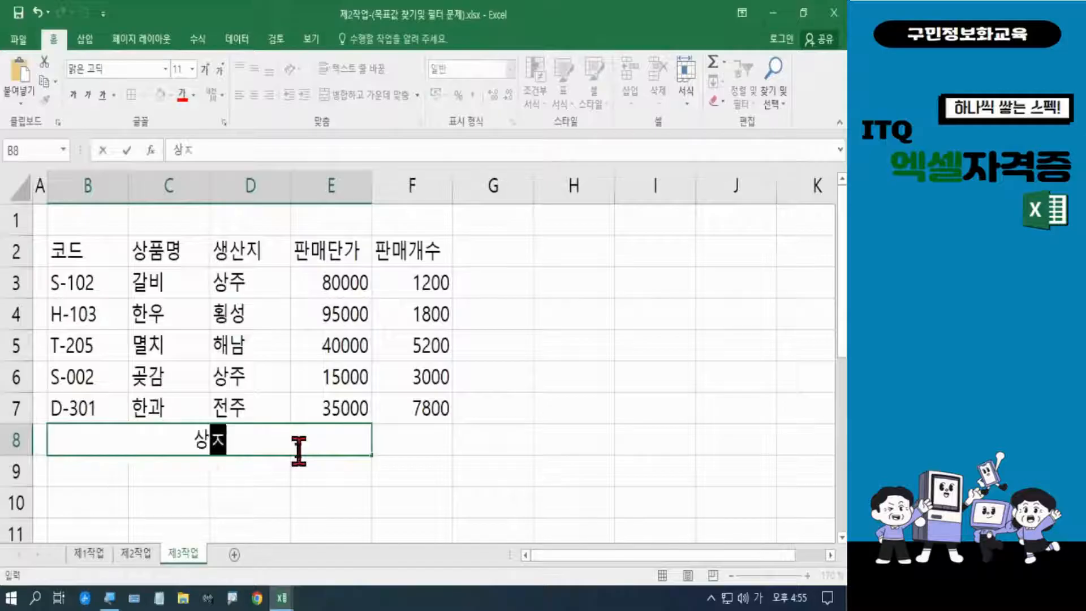
text( 지역)
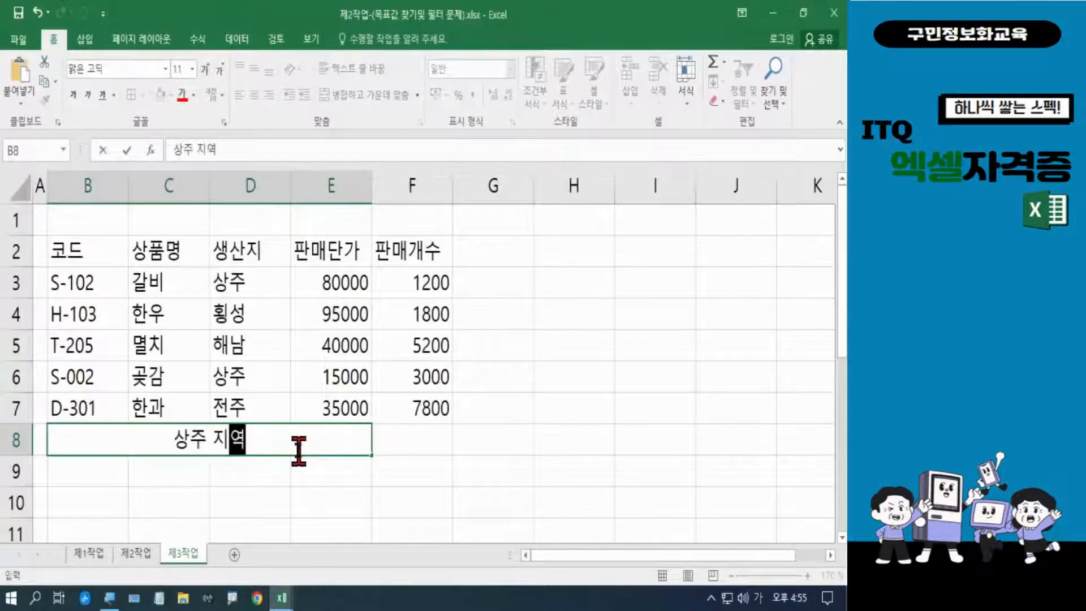
text( ㅍ판매)
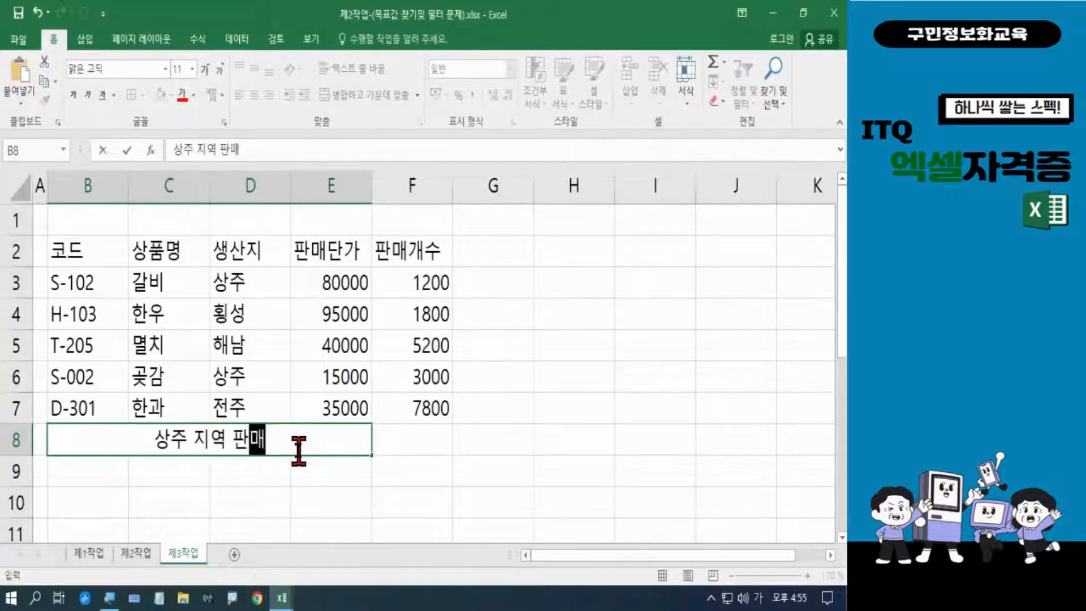
text(갯수)
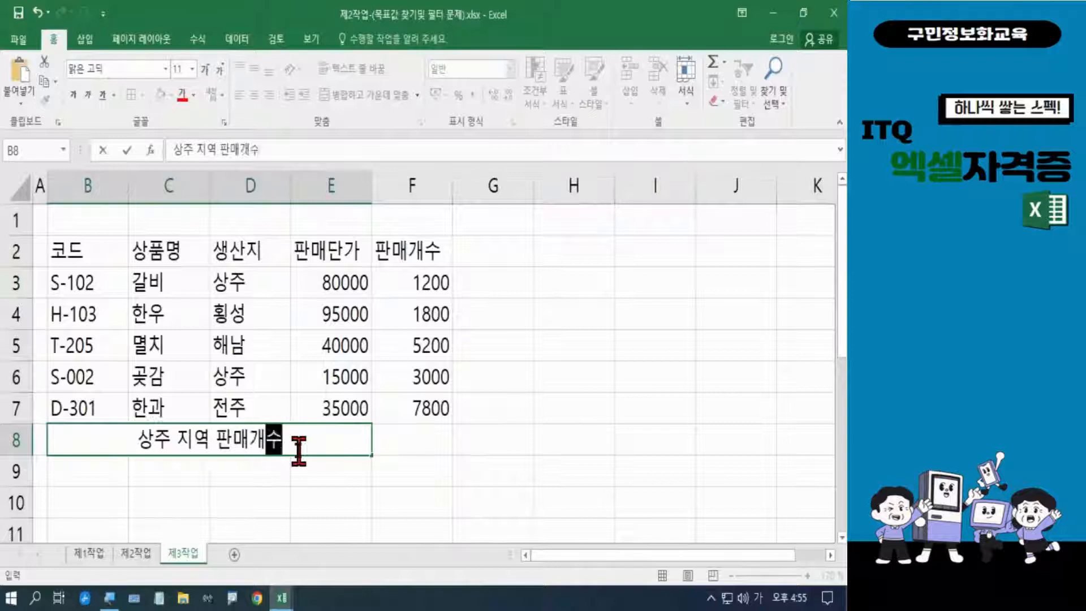
text( 펴평균)
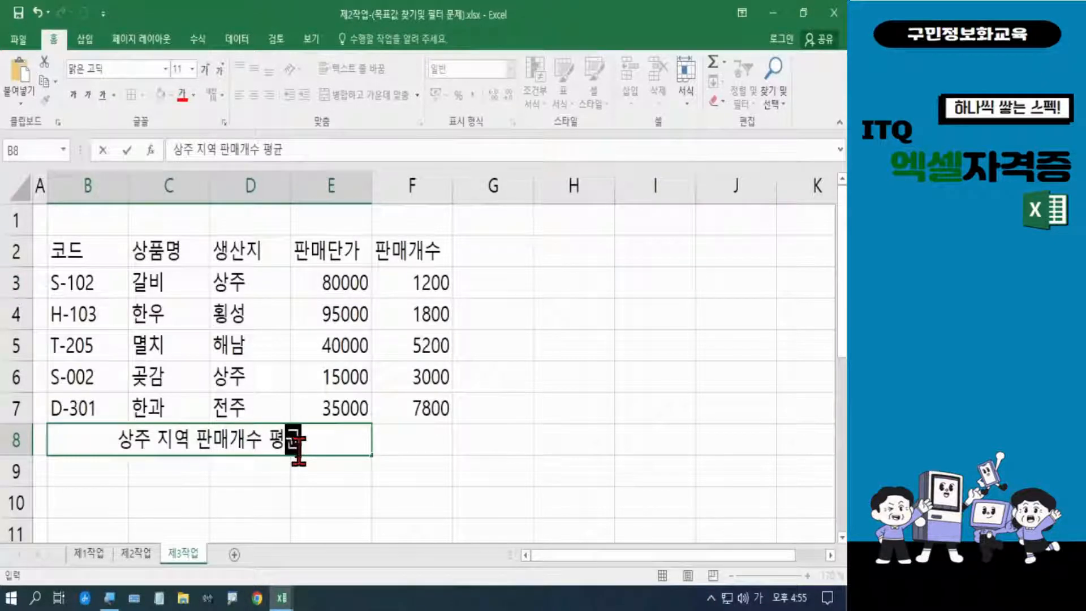
key(Return)
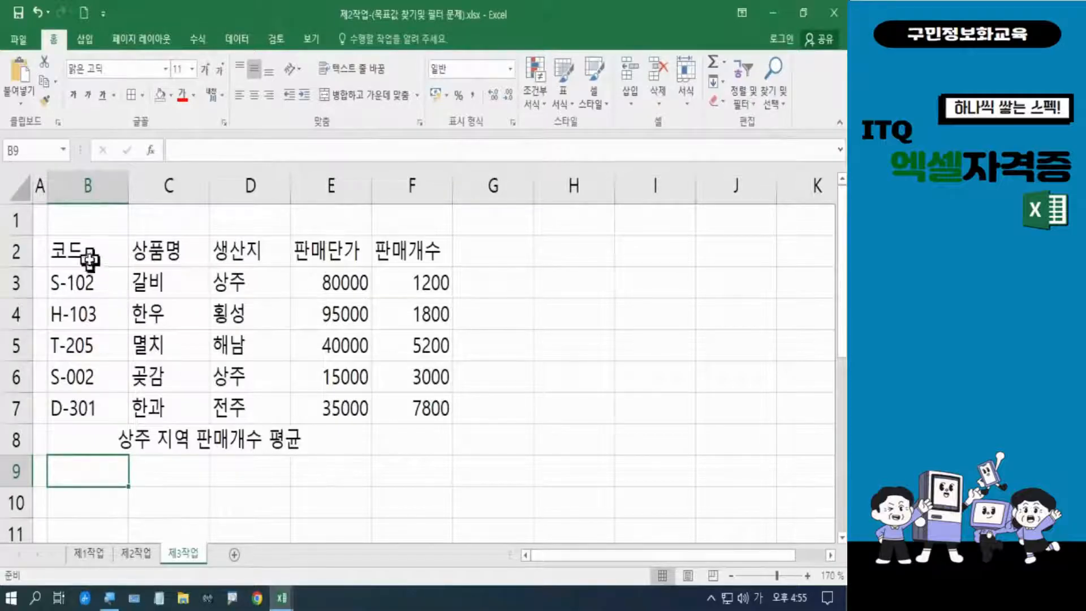
Apply all borders to the table range B2:F8.
drag(90, 259, 411, 428)
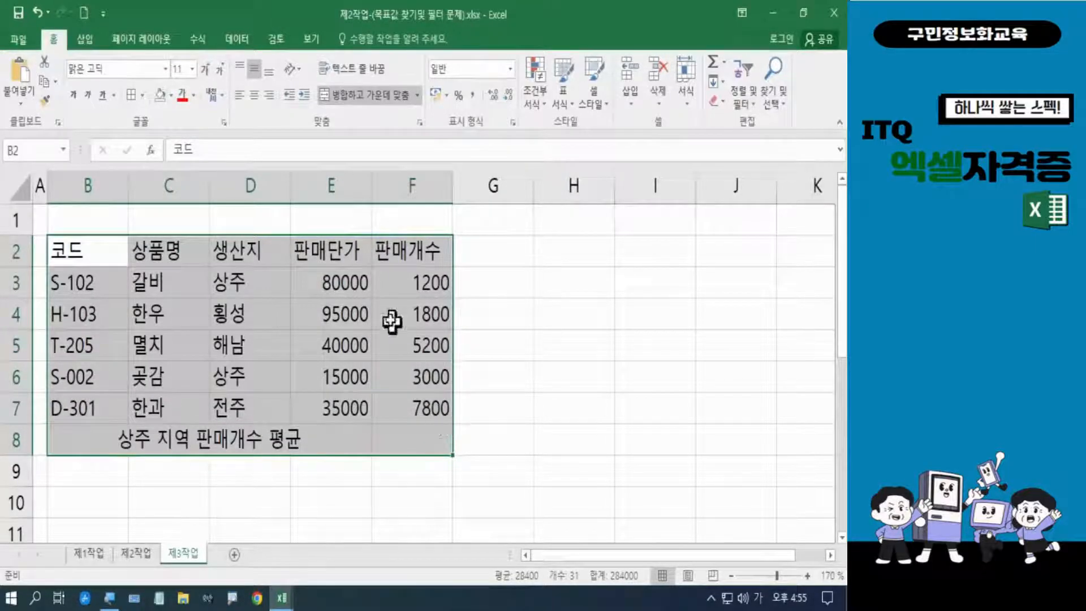
click(133, 97)
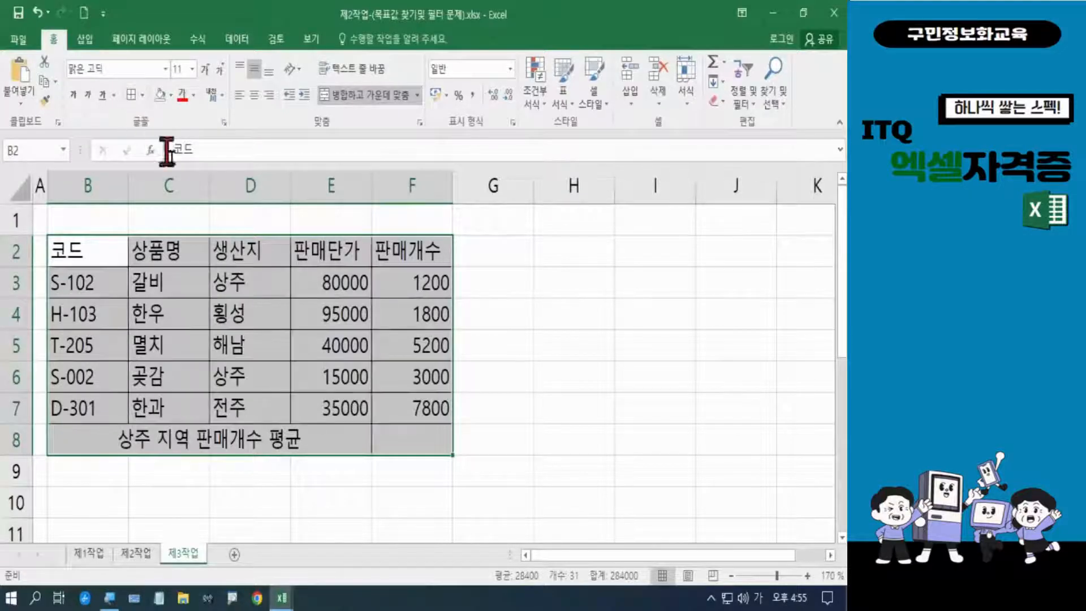
click(599, 412)
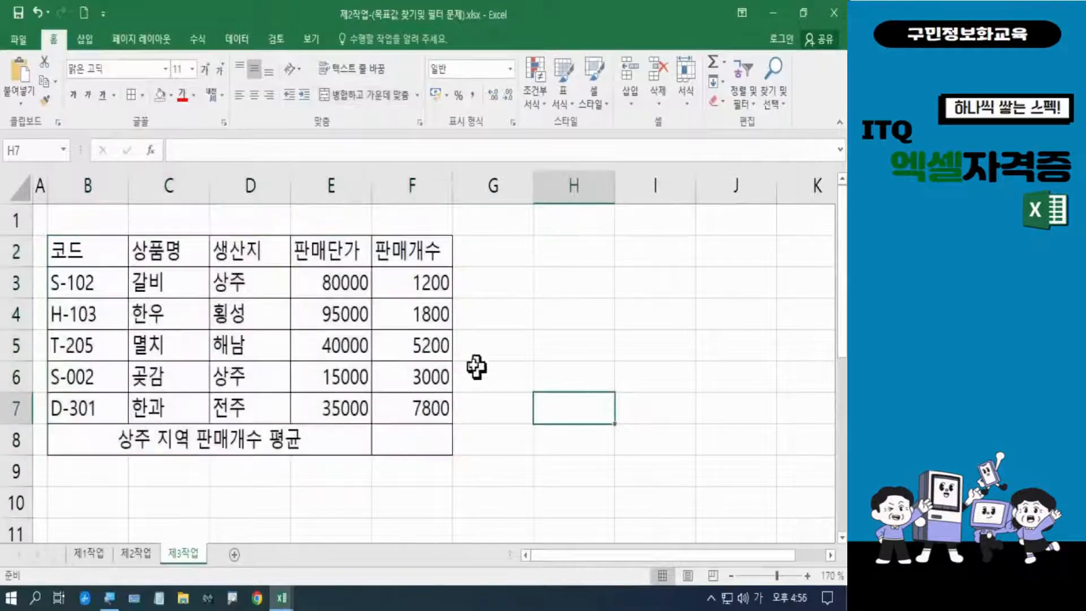
Apply the comma style to the prices and quantities in E3:F7.
drag(354, 291, 399, 402)
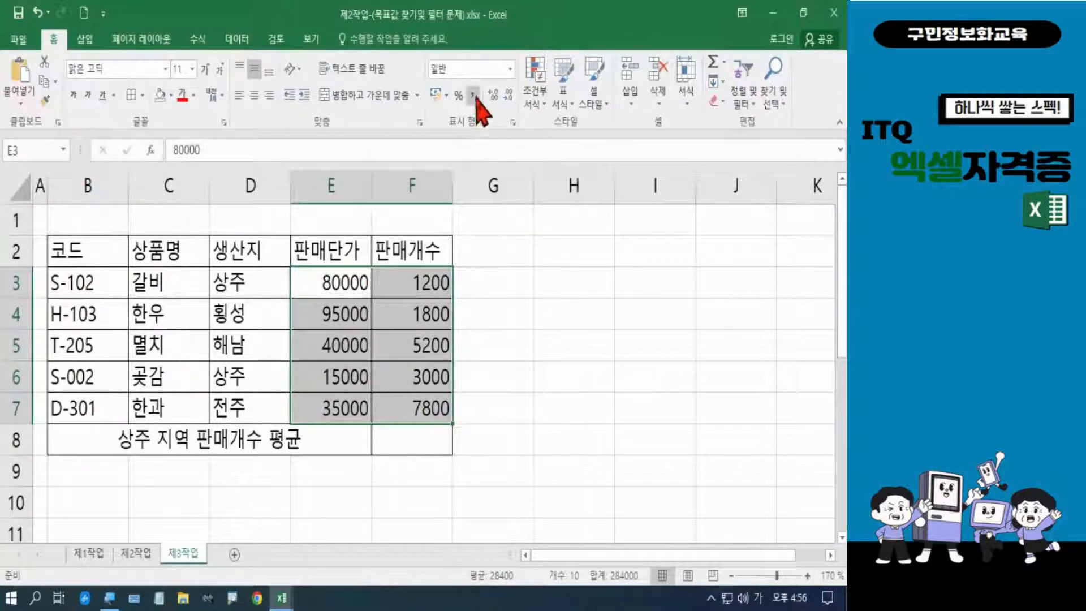
key(ctrl+q)
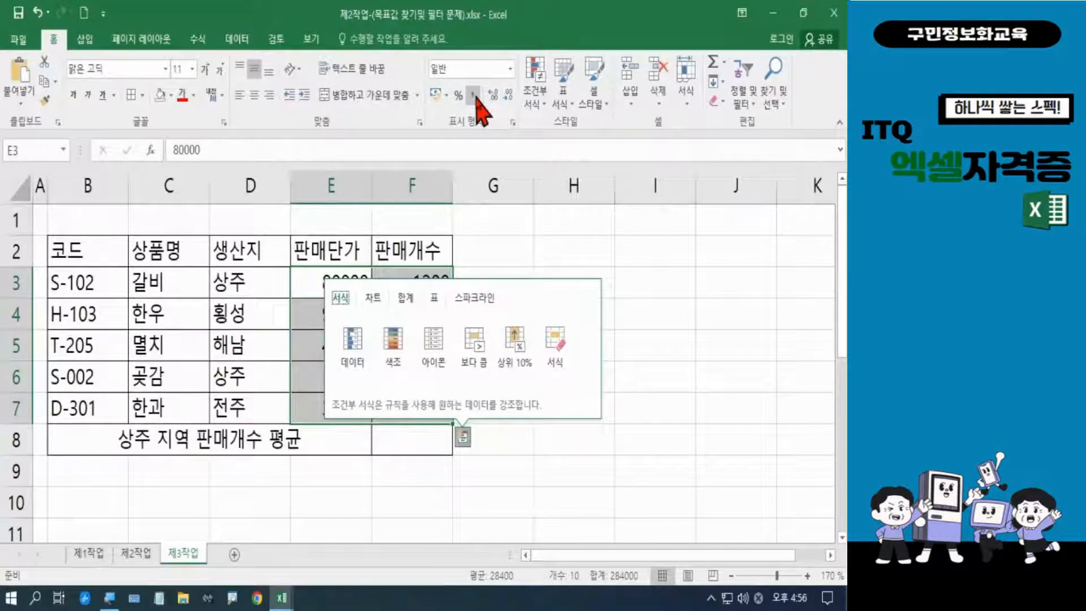
click(474, 96)
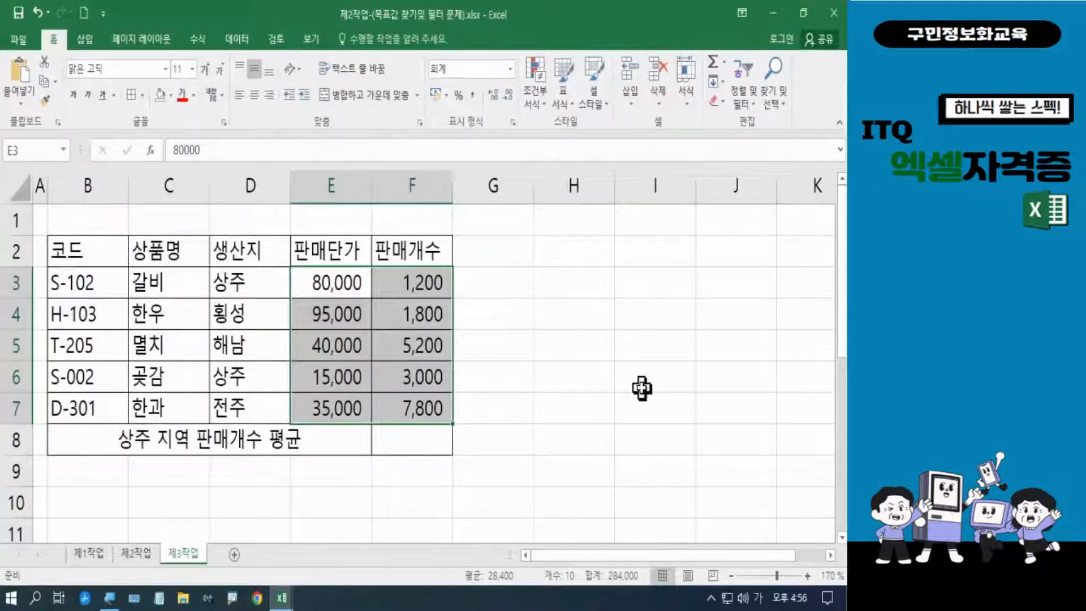
Start a DAVERAGE formula in cell F8 with the table range B2:F7 as its database.
click(422, 444)
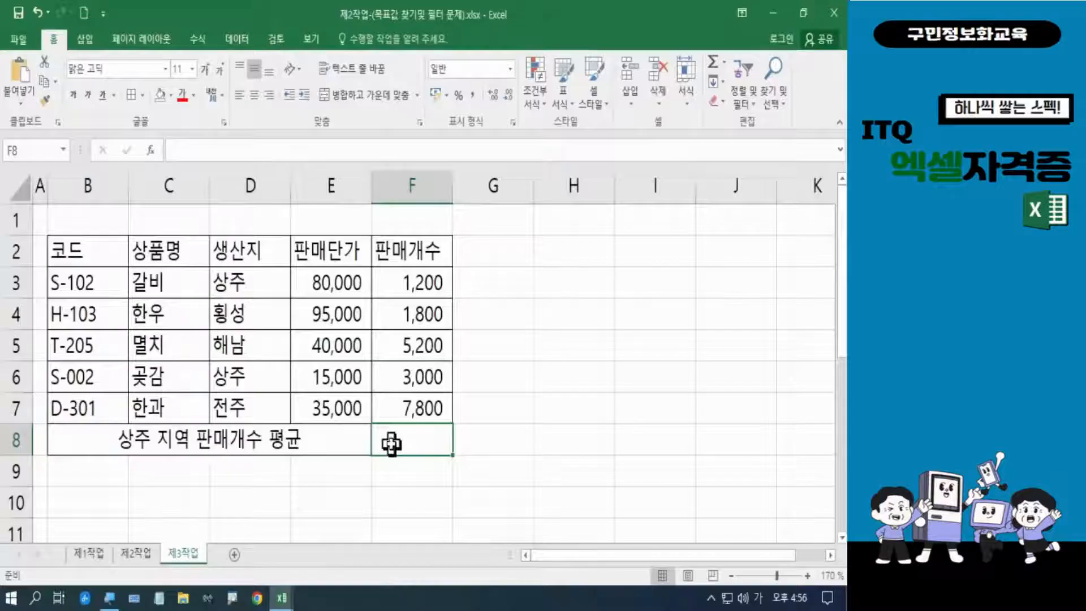
text(=)
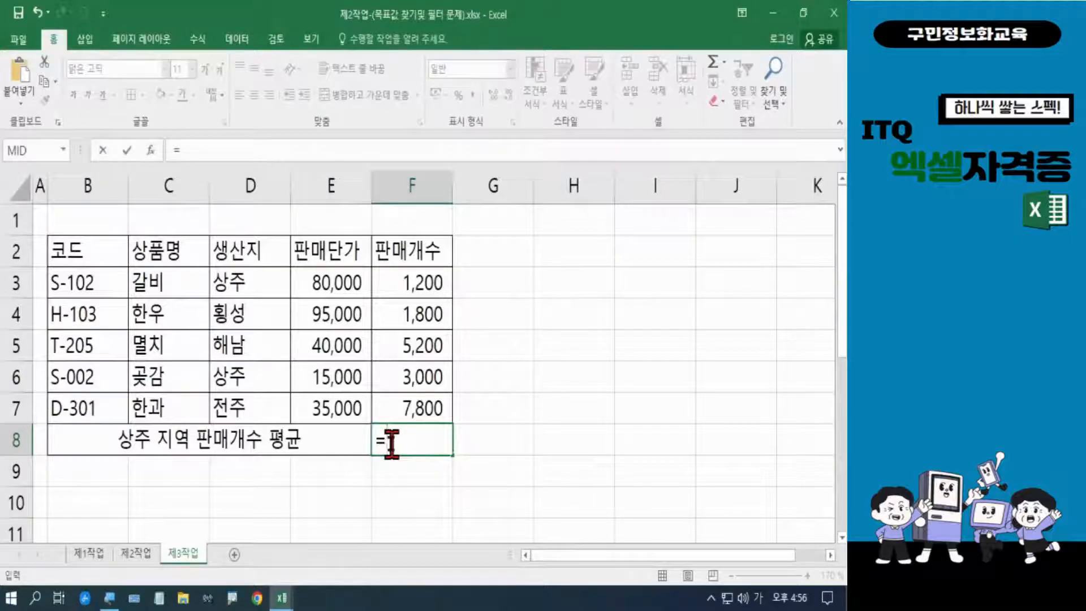
text(ㅇ)
key(BackSpace)
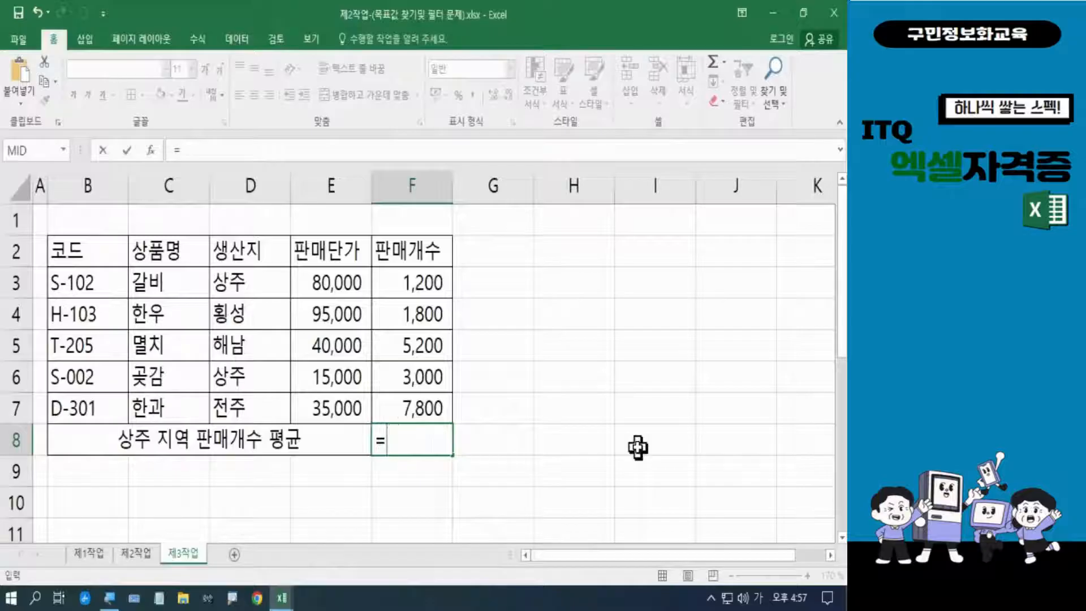
key(Hangul)
text(d)
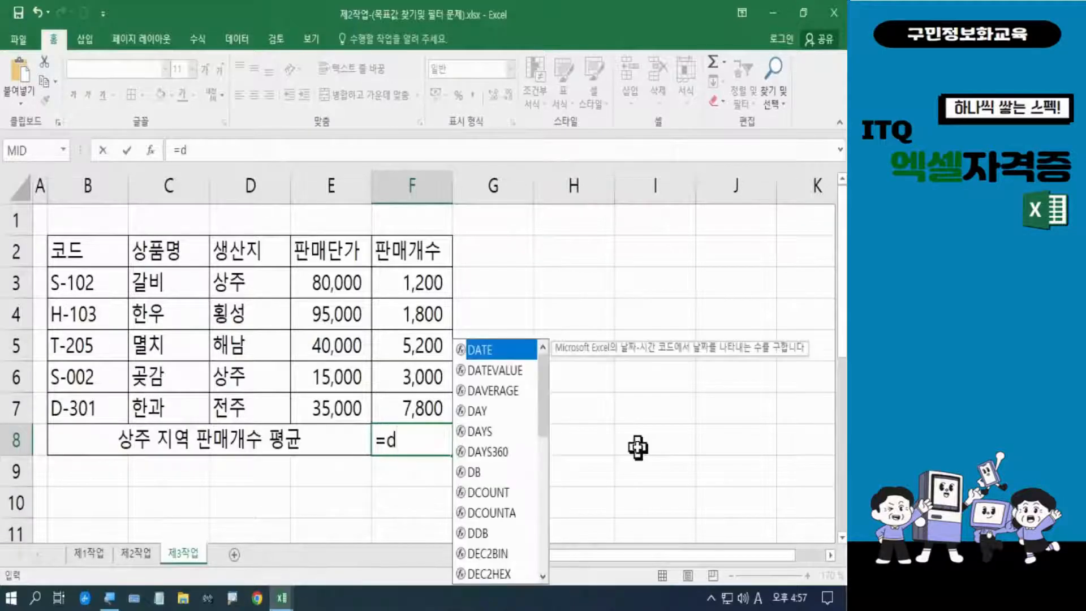
text(aver)
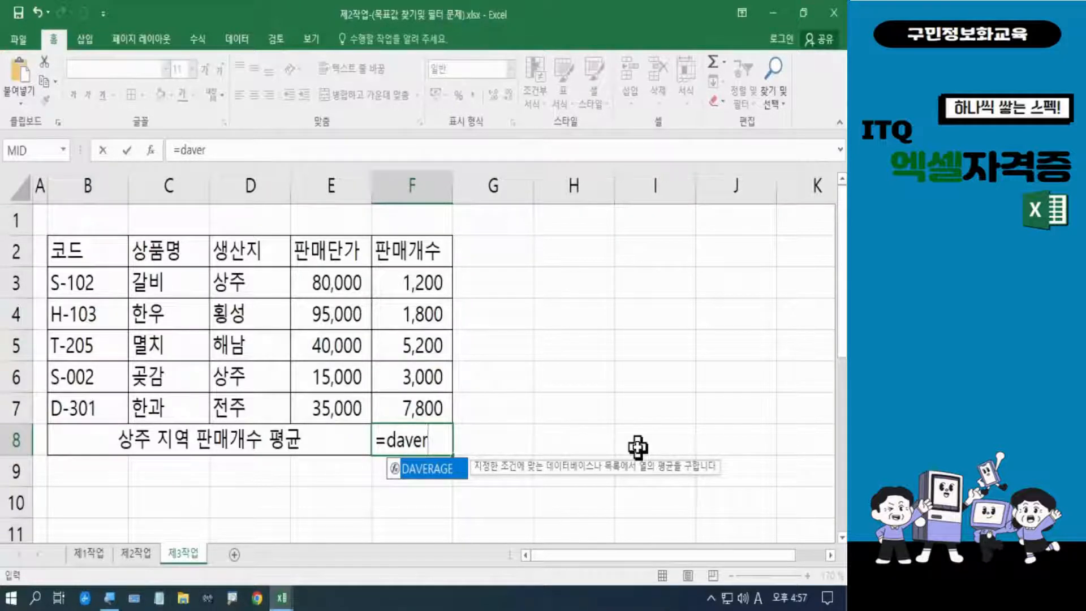
key(Tab)
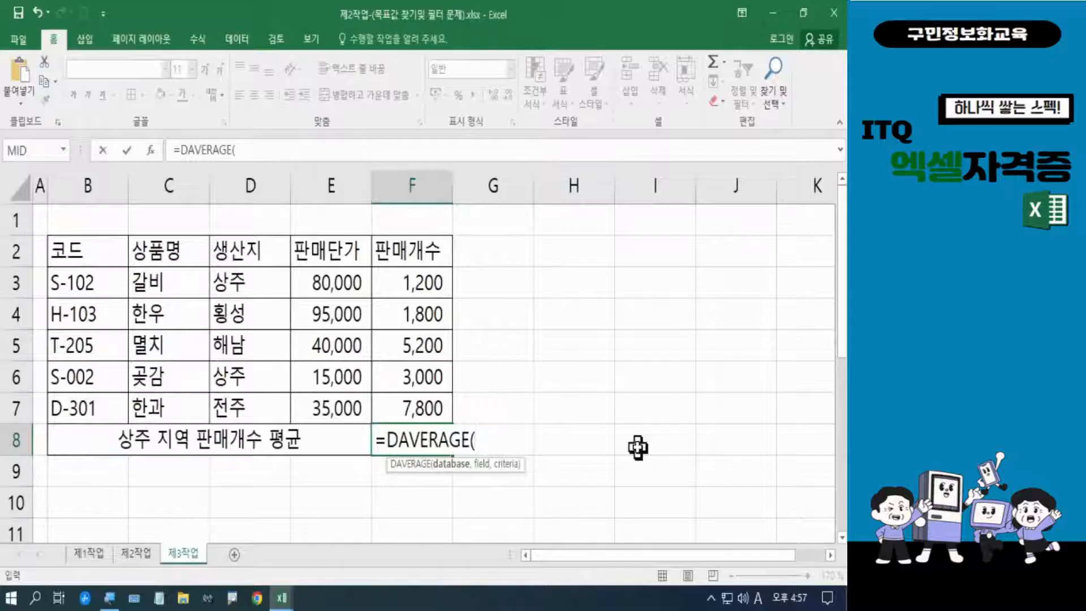
click(85, 251)
drag(84, 250, 398, 402)
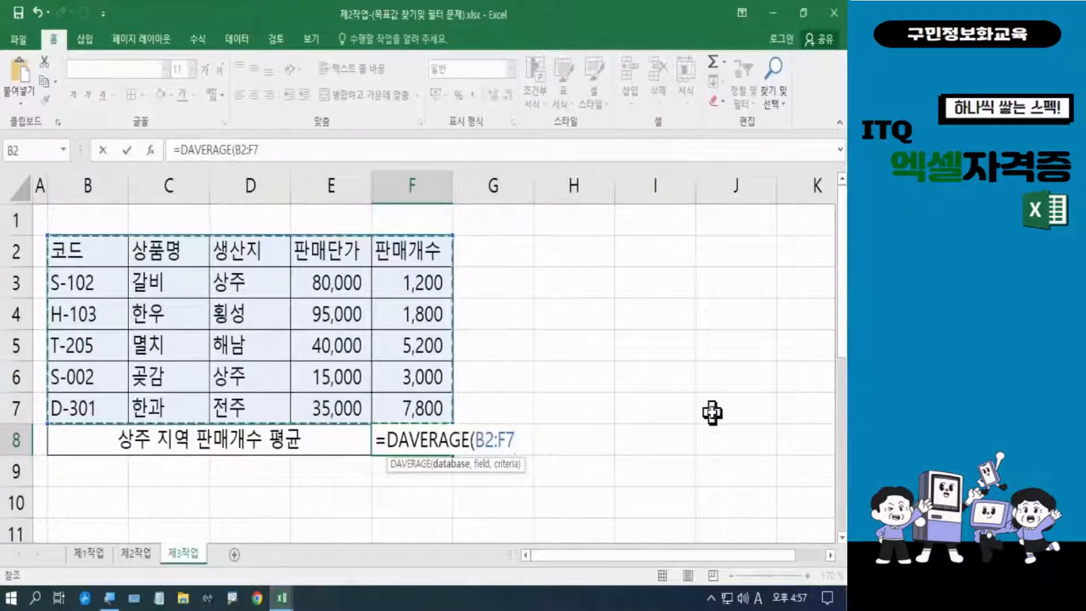
text(,)
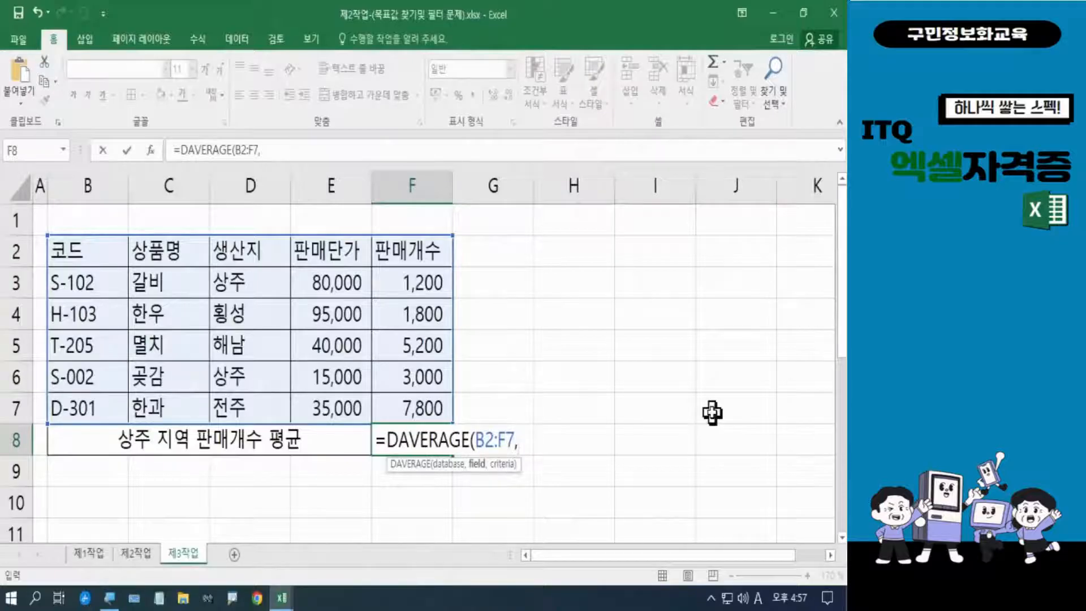
Complete the DAVERAGE formula with F2 as the field and D2:D3 as the criteria, and apply the comma style to F8.
click(444, 252)
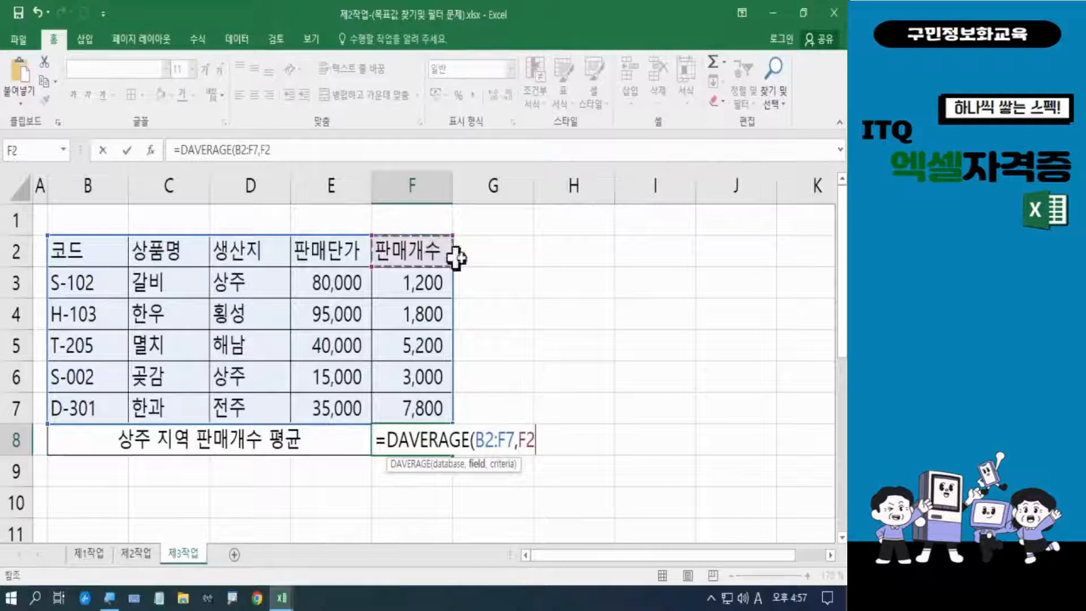
text(,)
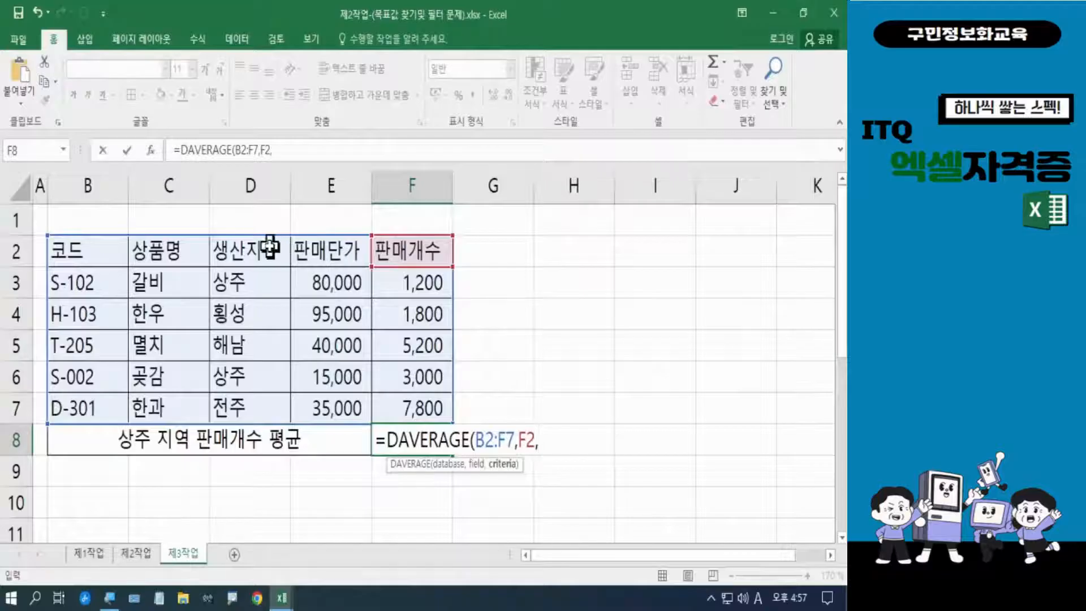
drag(270, 247, 270, 272)
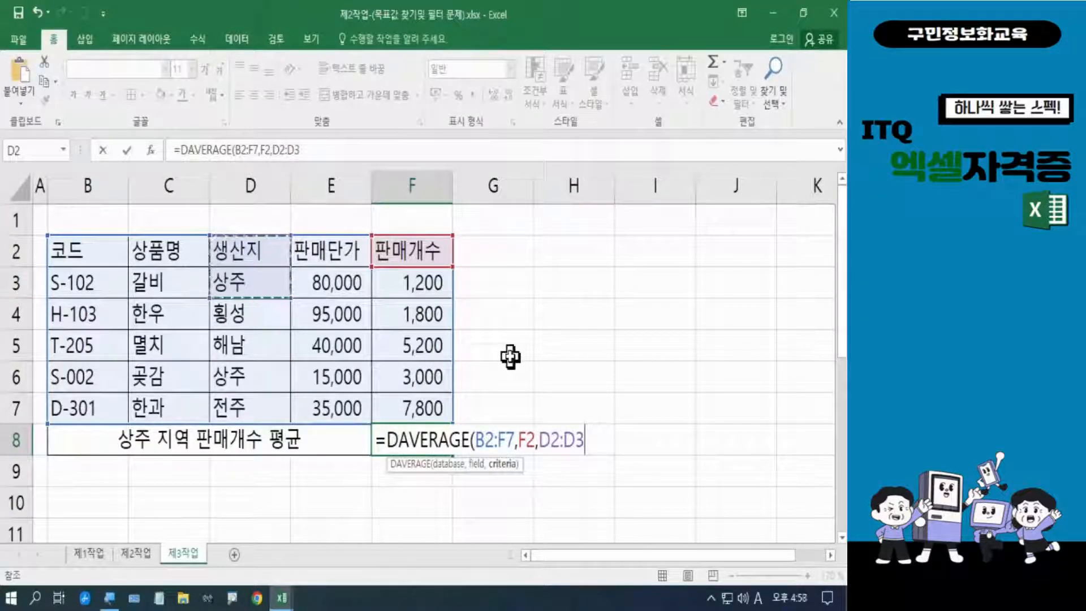
text())
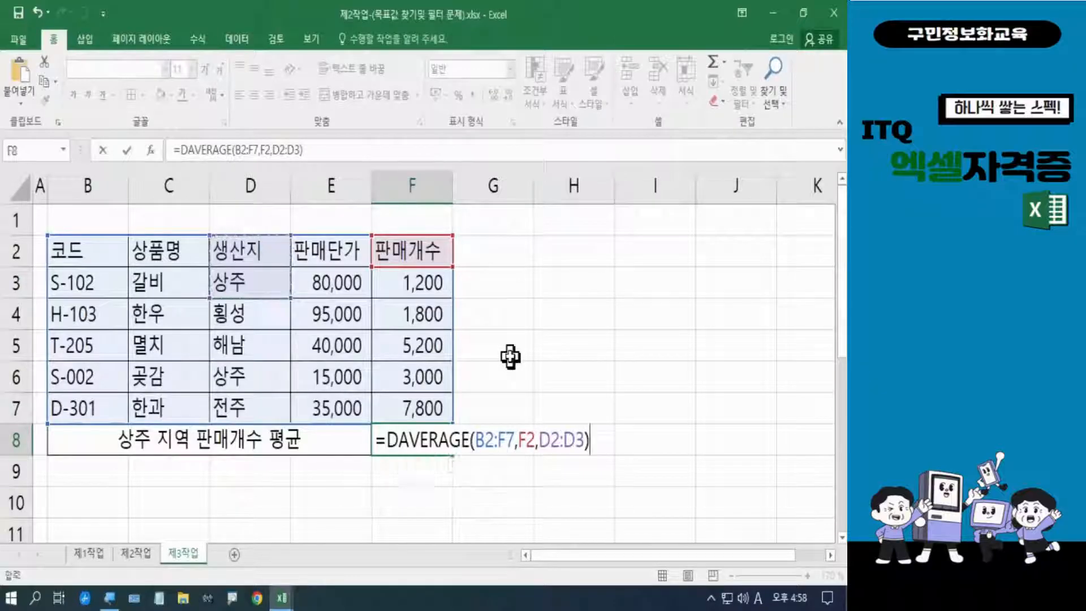
key(Return)
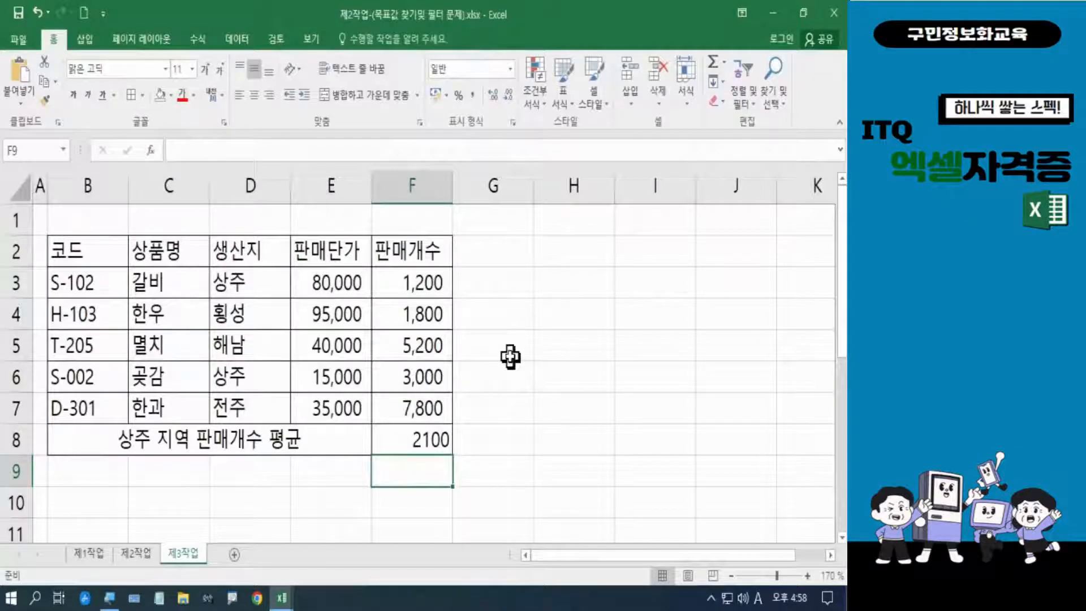
click(431, 446)
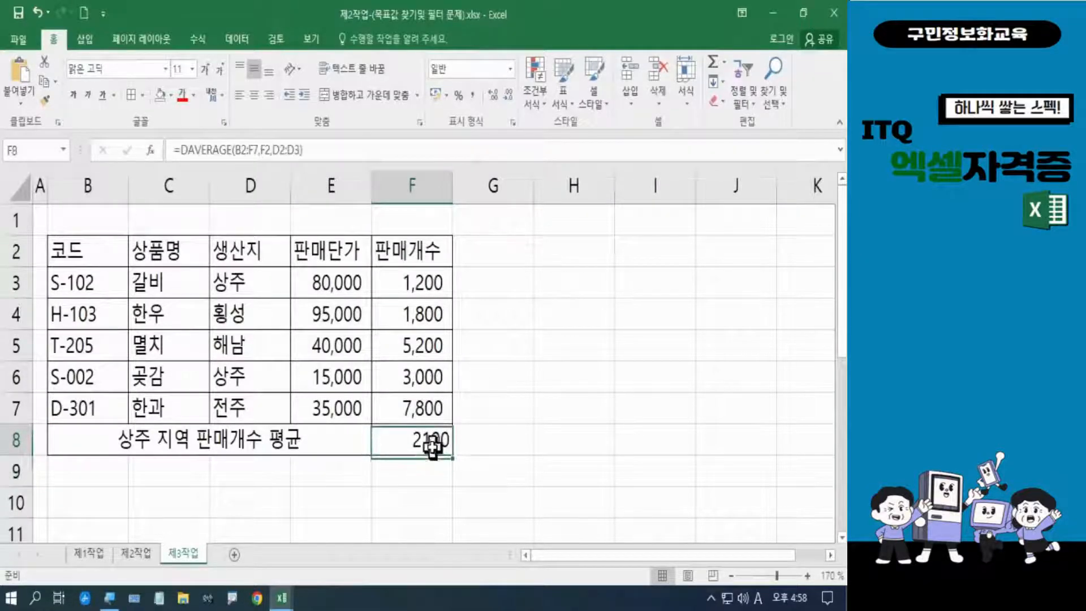
click(473, 95)
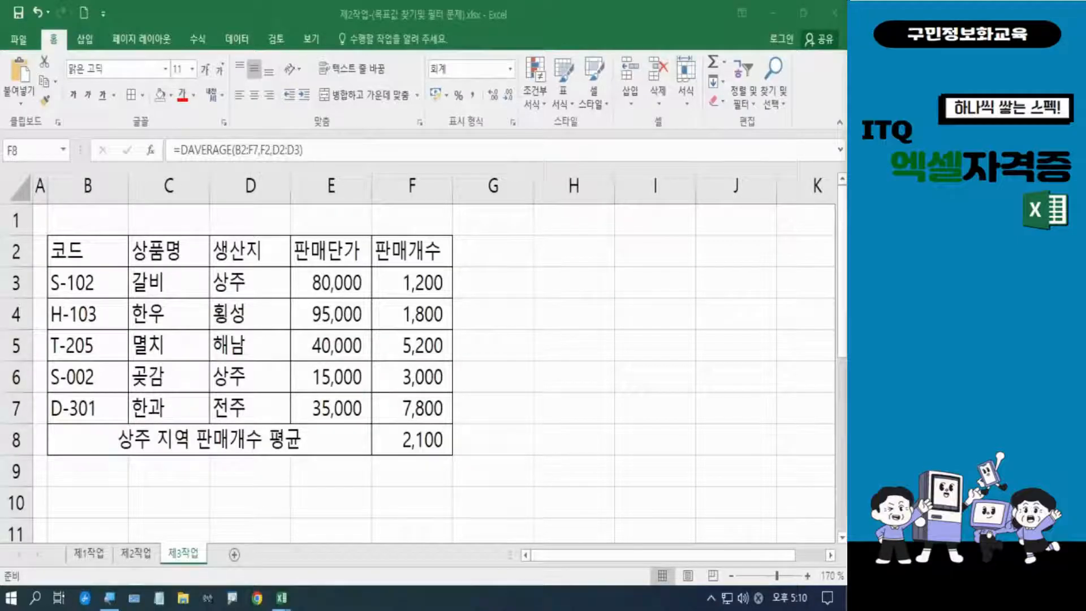
Run Goal Seek on formula cell F8 with a target value of 3000 by changing cell F6, and accept the solution.
click(411, 439)
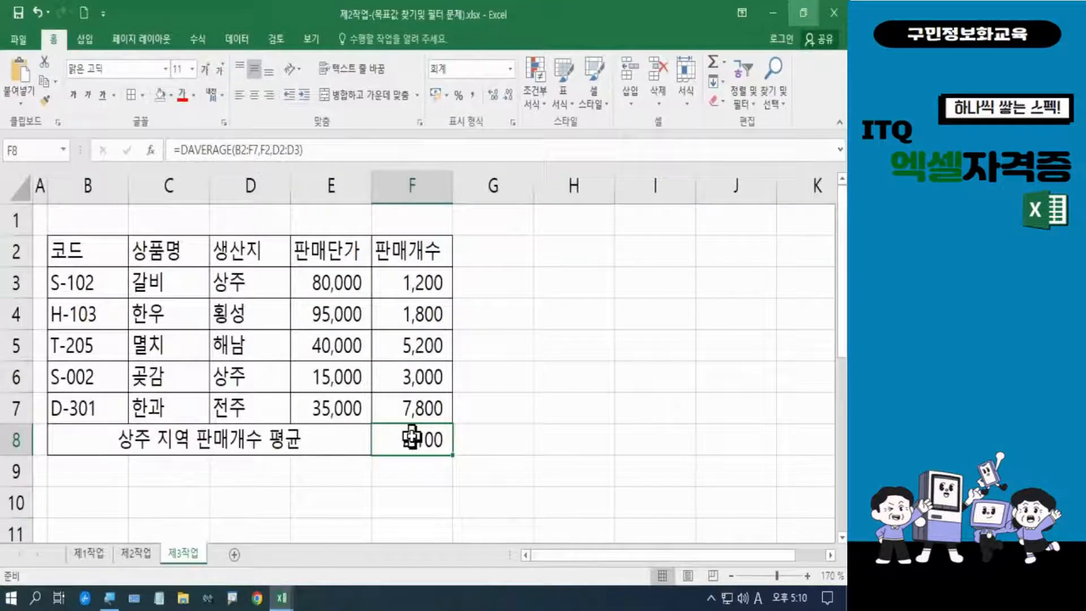
click(234, 39)
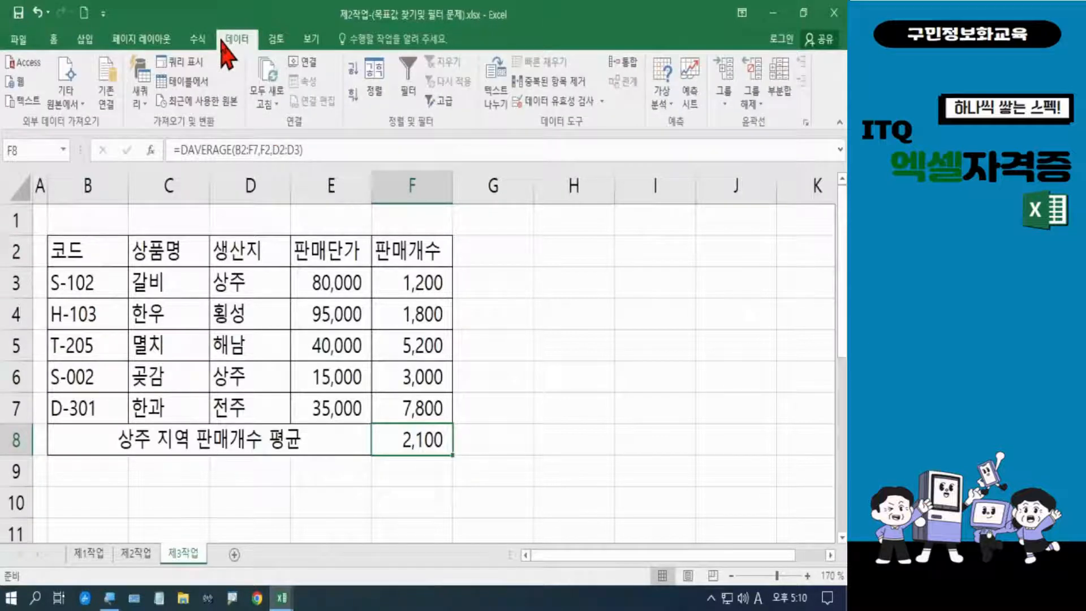
click(657, 110)
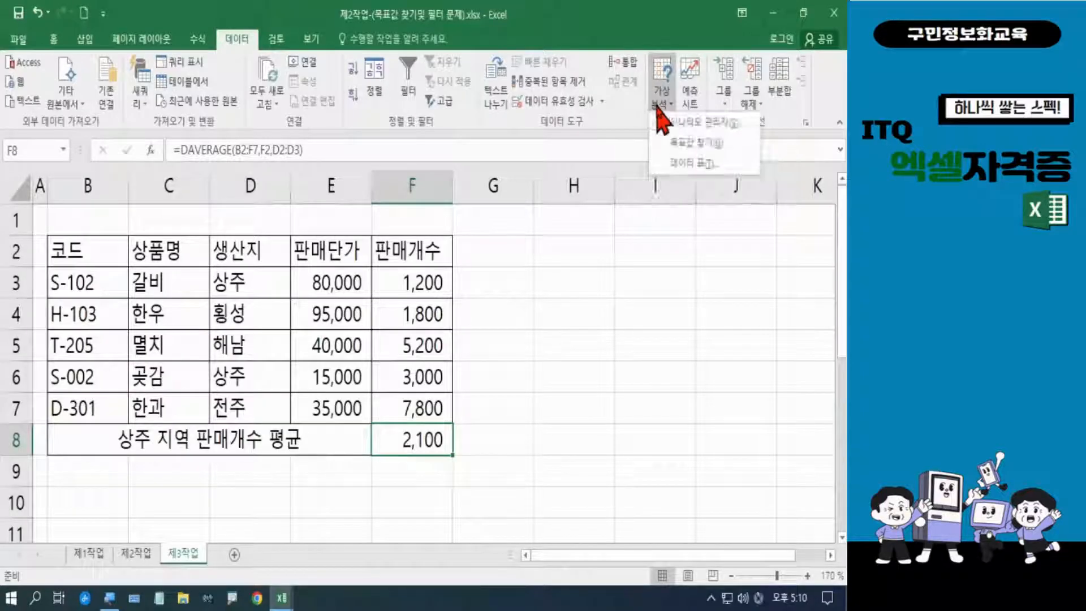
click(665, 149)
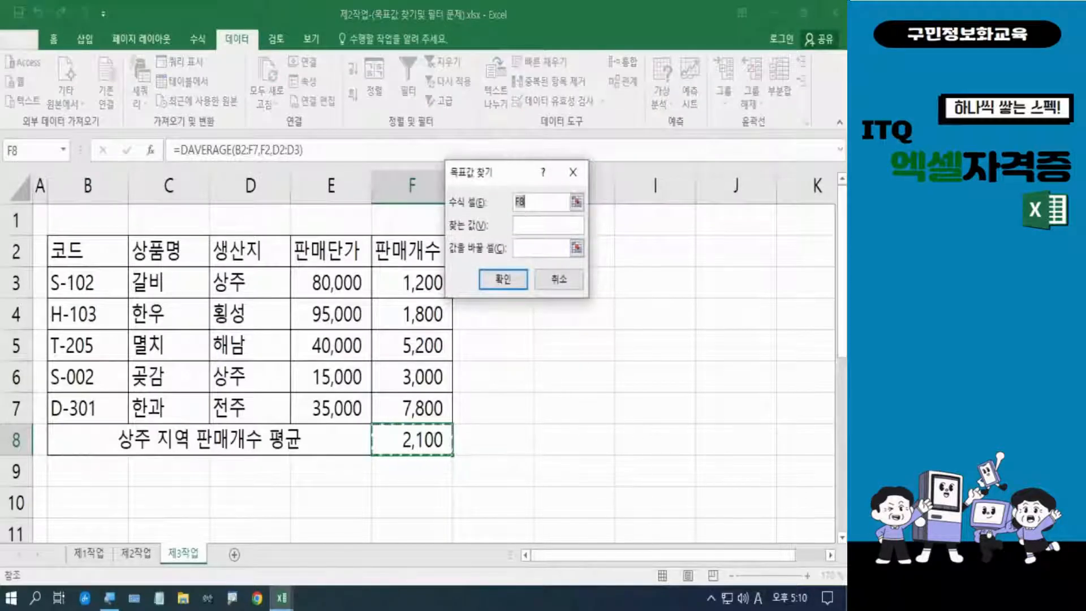
key(ctrl+2)
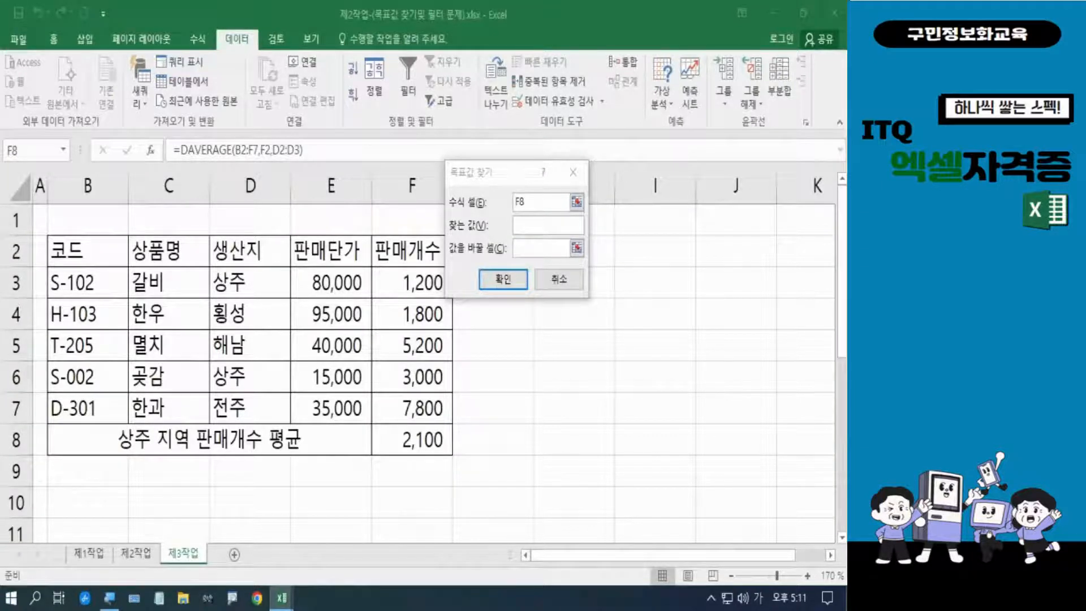
click(533, 225)
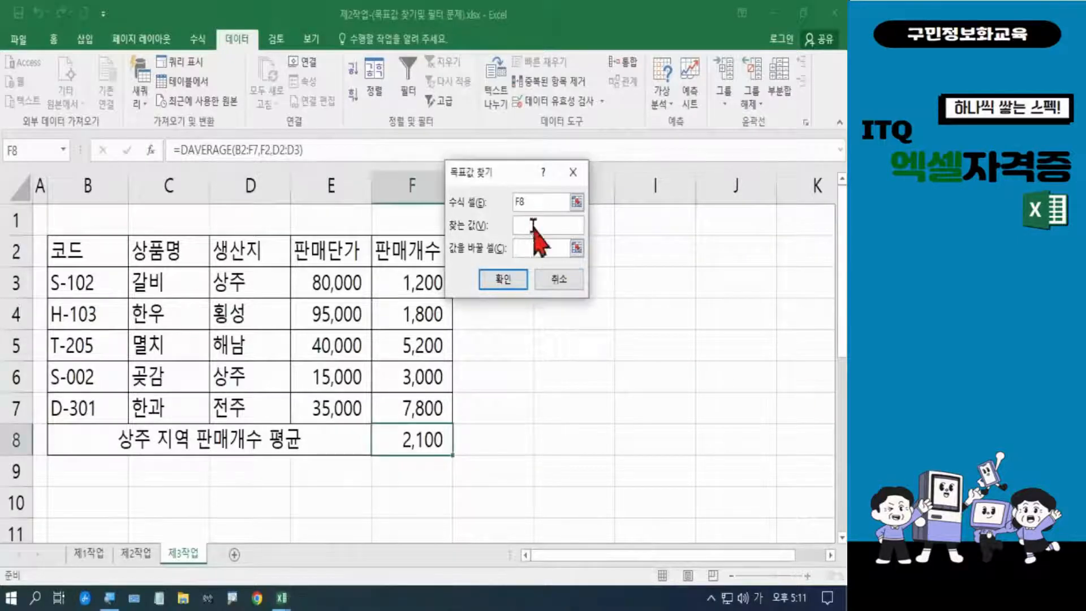
text(3000)
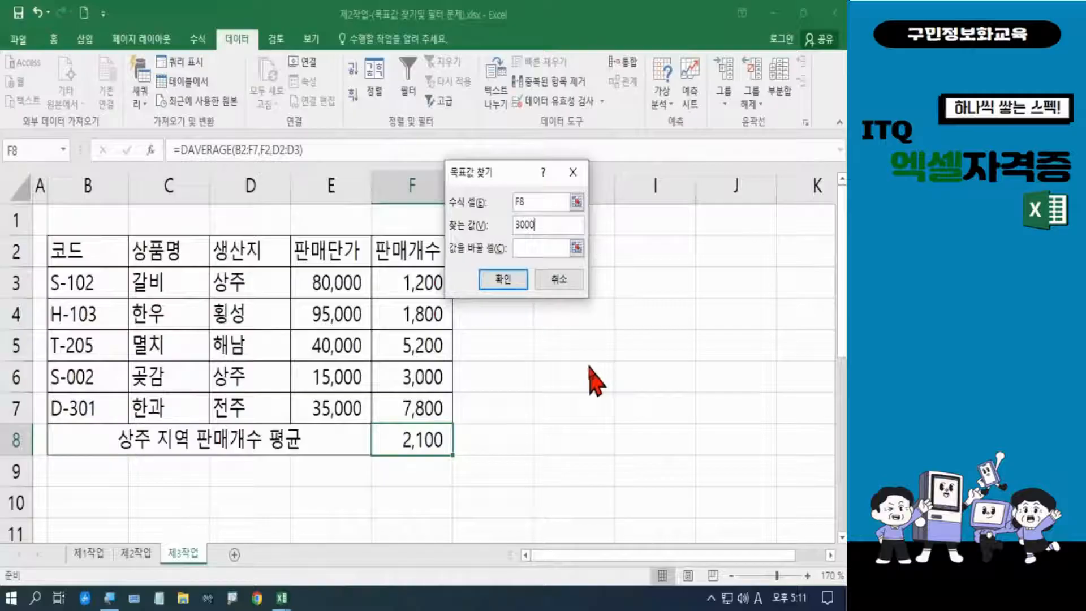
click(533, 247)
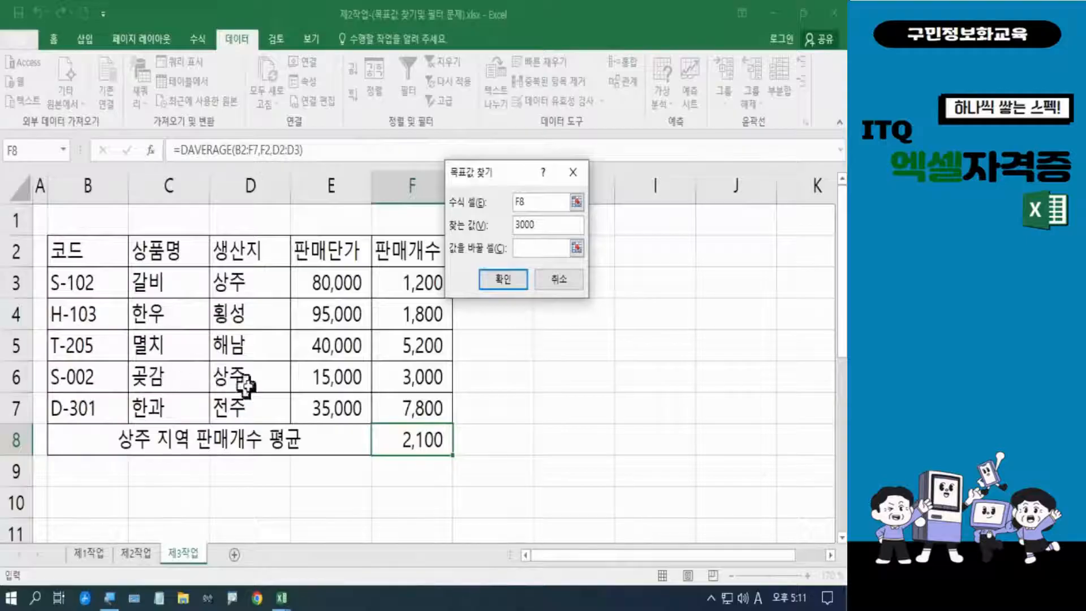
click(389, 378)
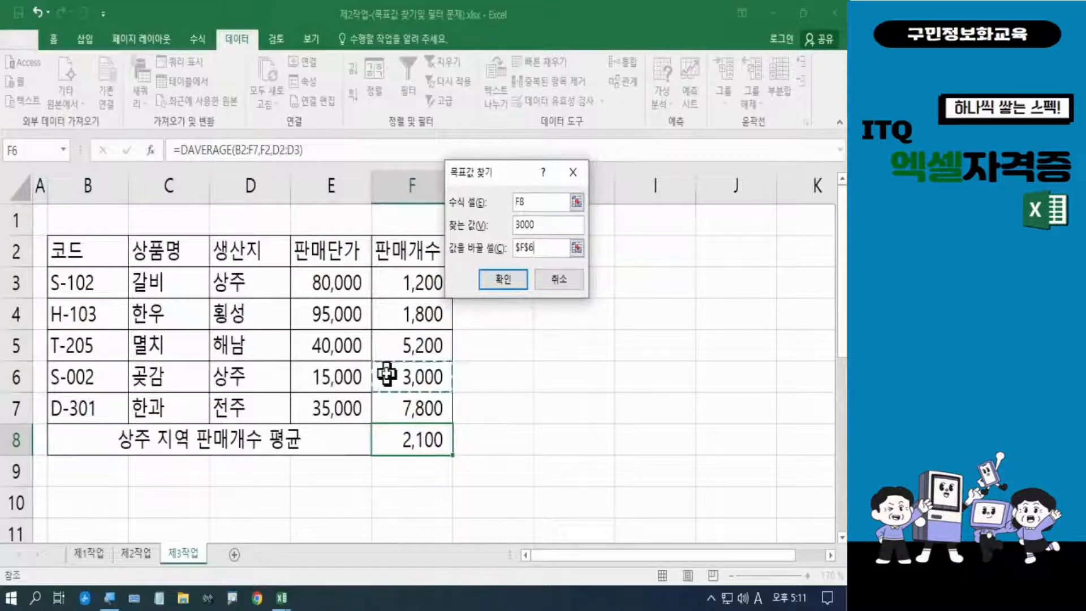
click(497, 286)
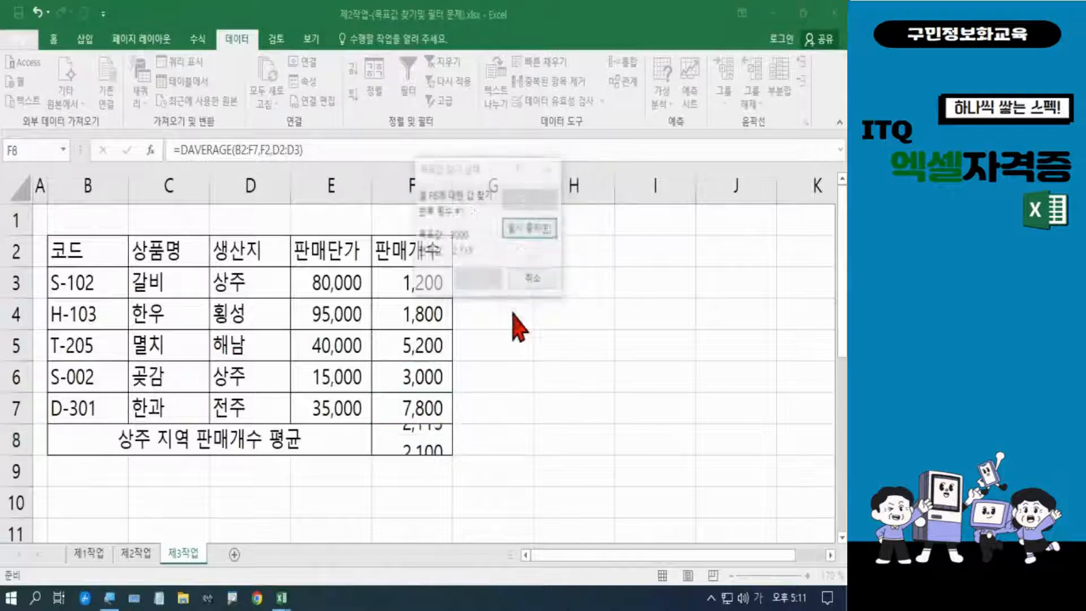
click(479, 280)
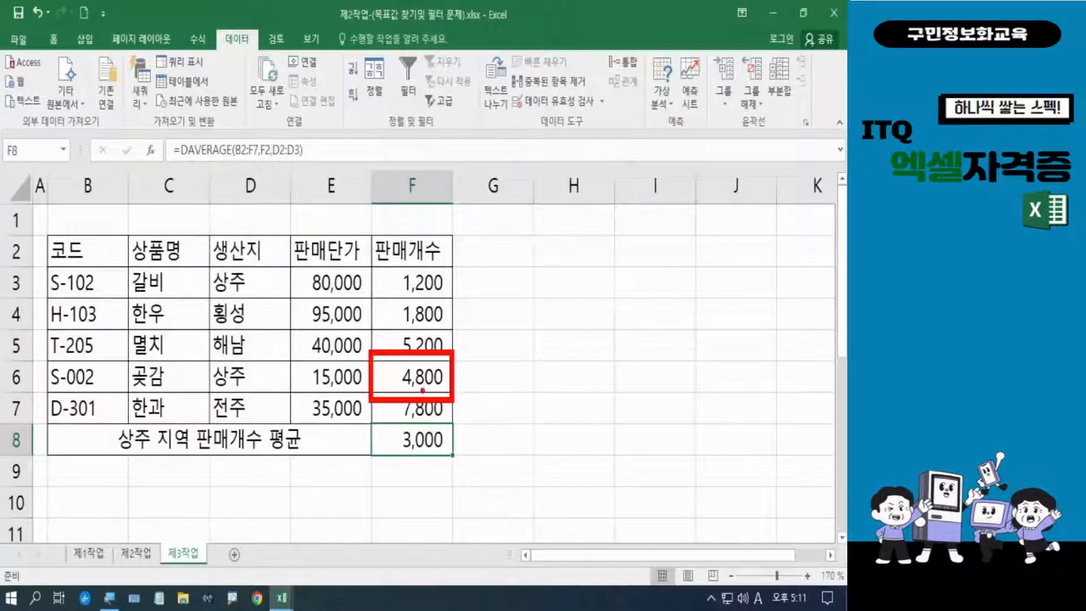
drag(402, 386, 440, 389)
drag(394, 451, 440, 456)
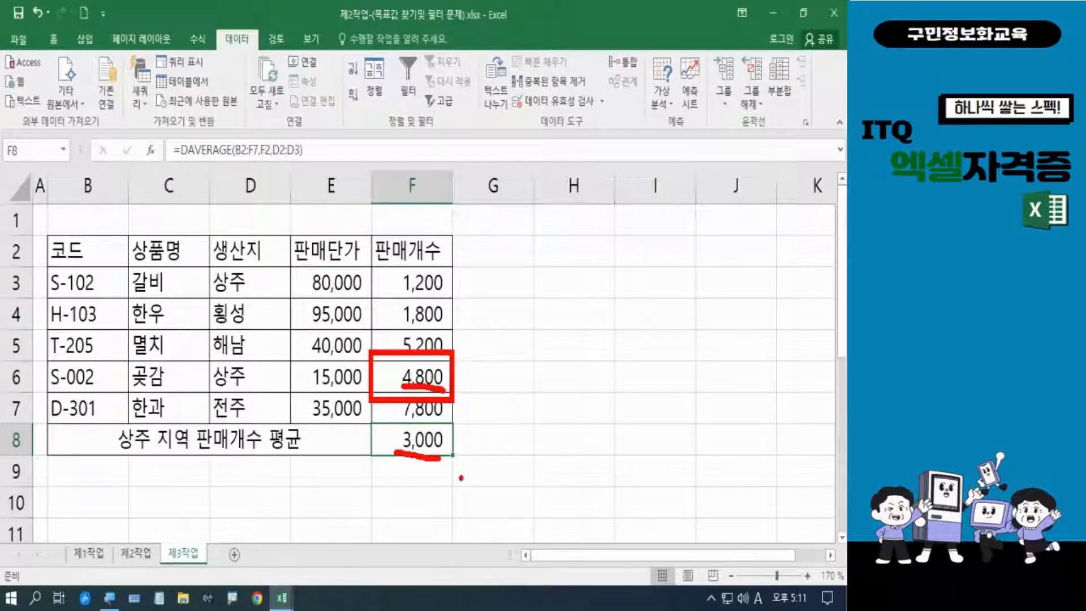
key(Escape)
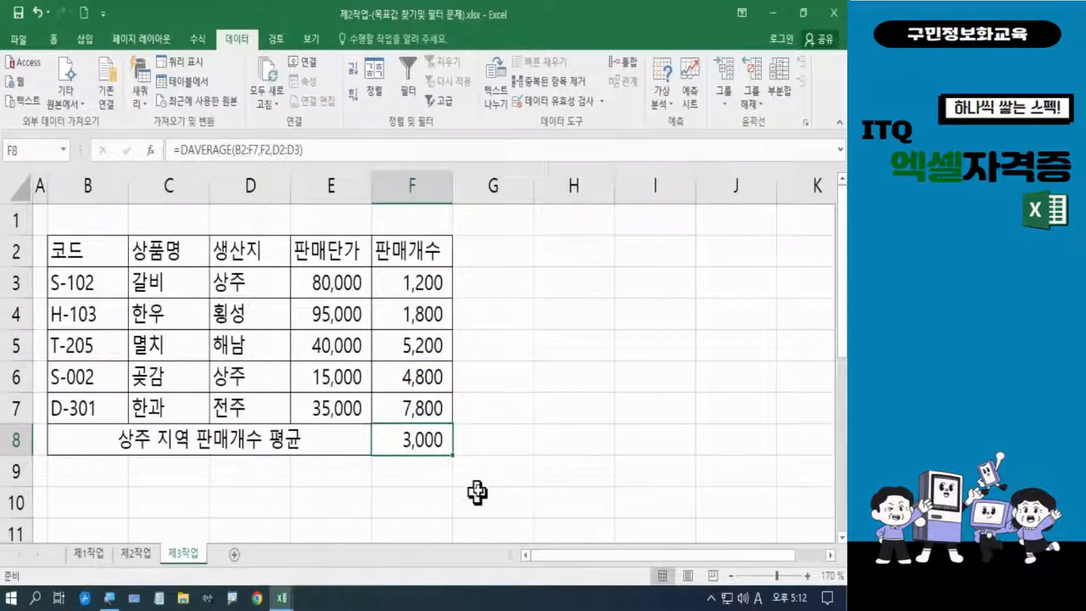
Deselect the average cell and save the workbook with the Goal Seek solution.
click(509, 464)
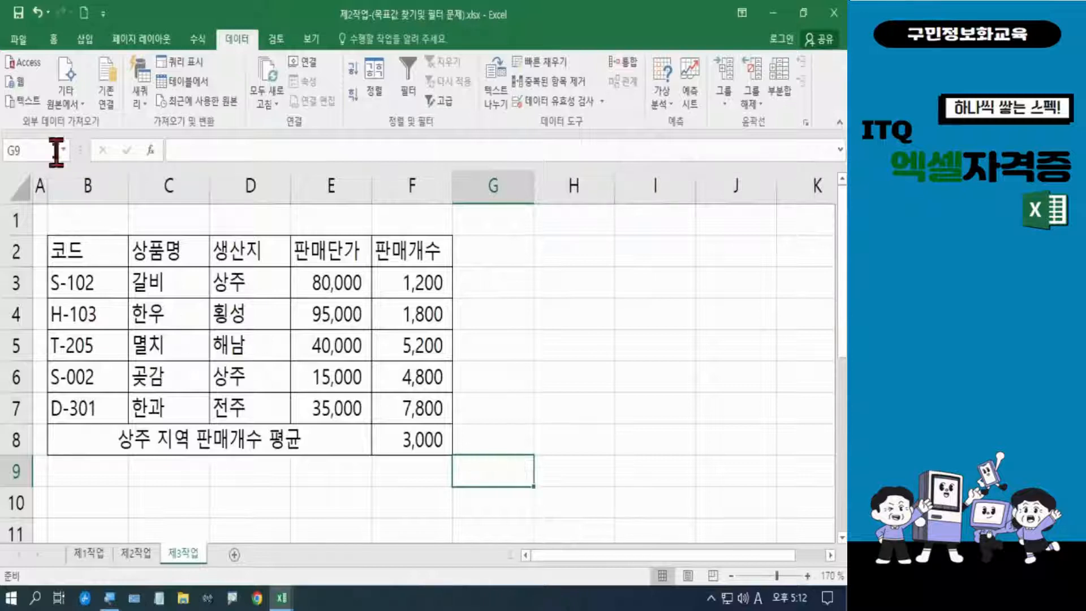
click(19, 15)
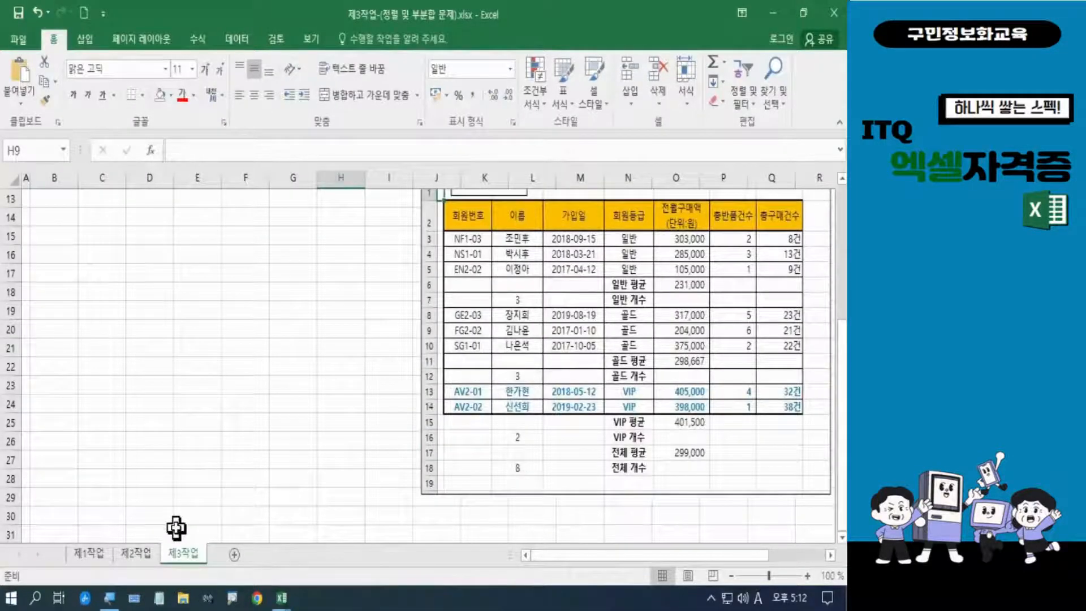
Review the subtotal task instructions in the text box on the 제3작업 sheet, and open the 제1작업 sheet.
click(182, 440)
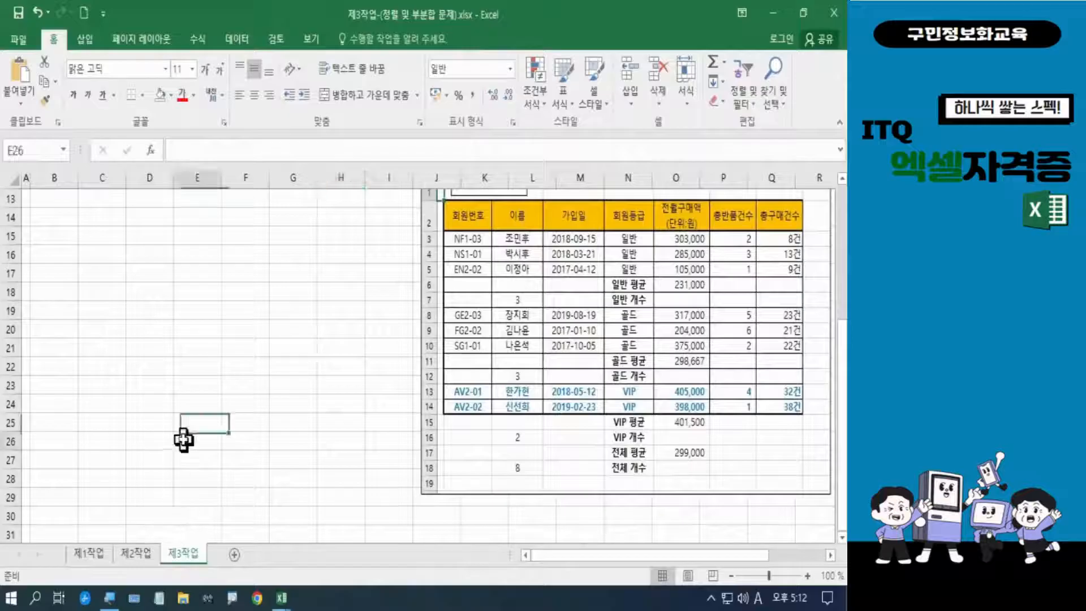
scroll(195, 433, up, 3)
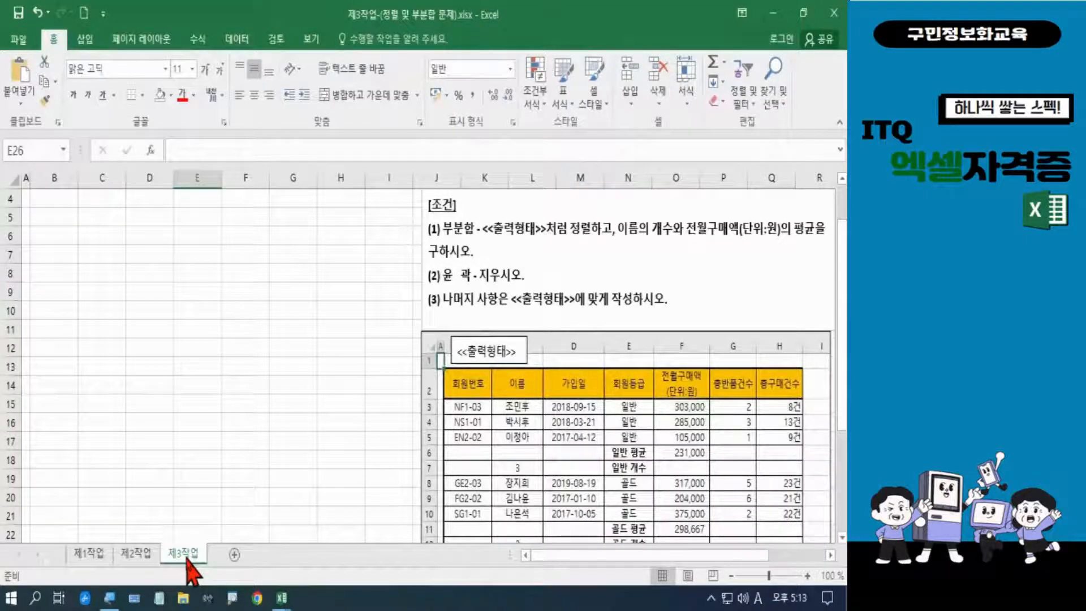
scroll(508, 299, up, 1)
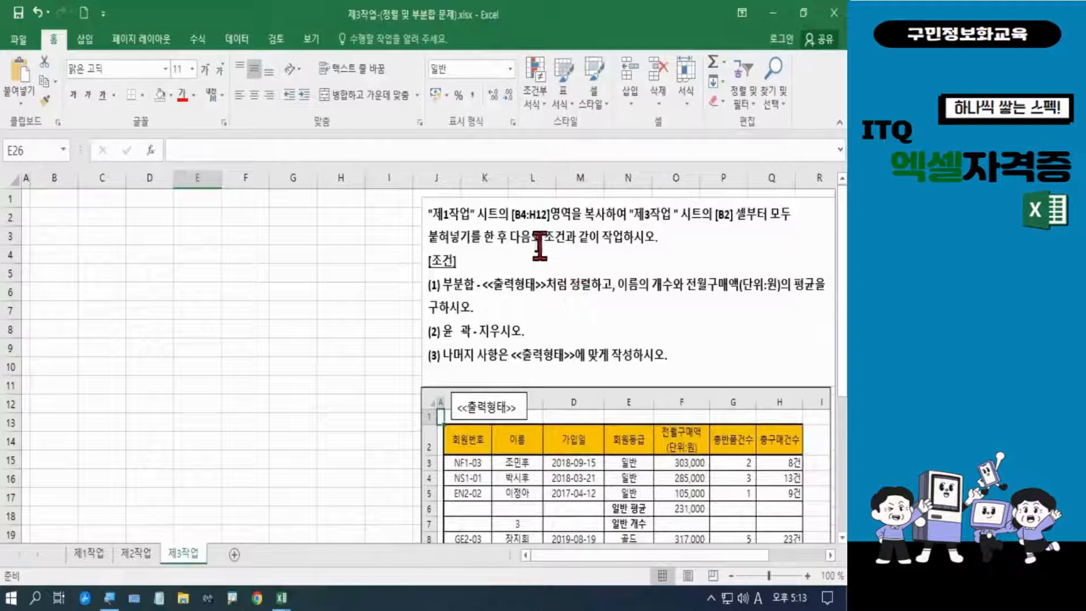
click(441, 214)
drag(441, 214, 736, 219)
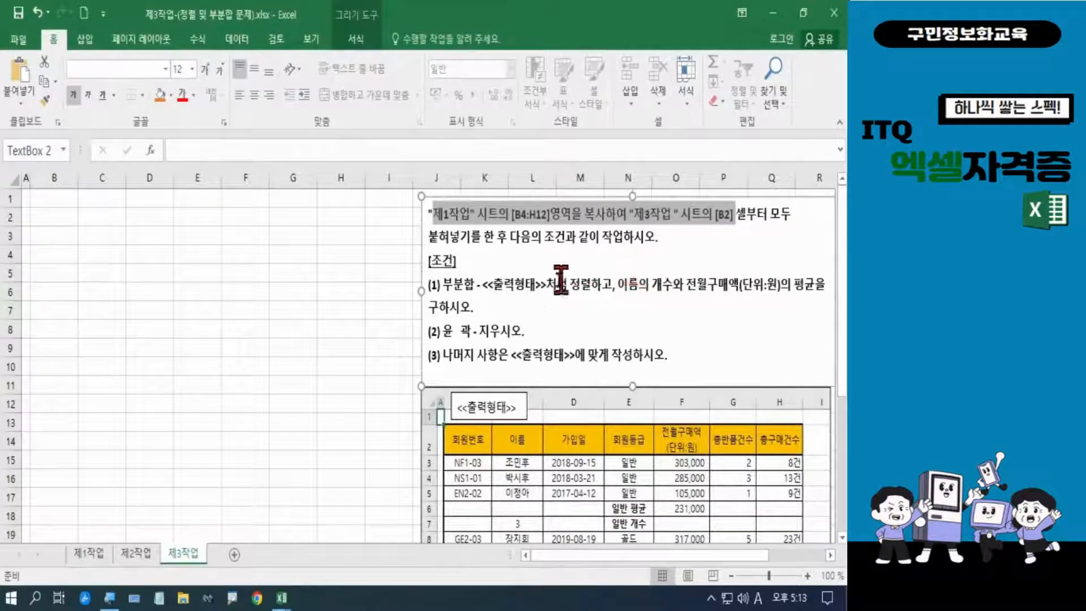
click(88, 552)
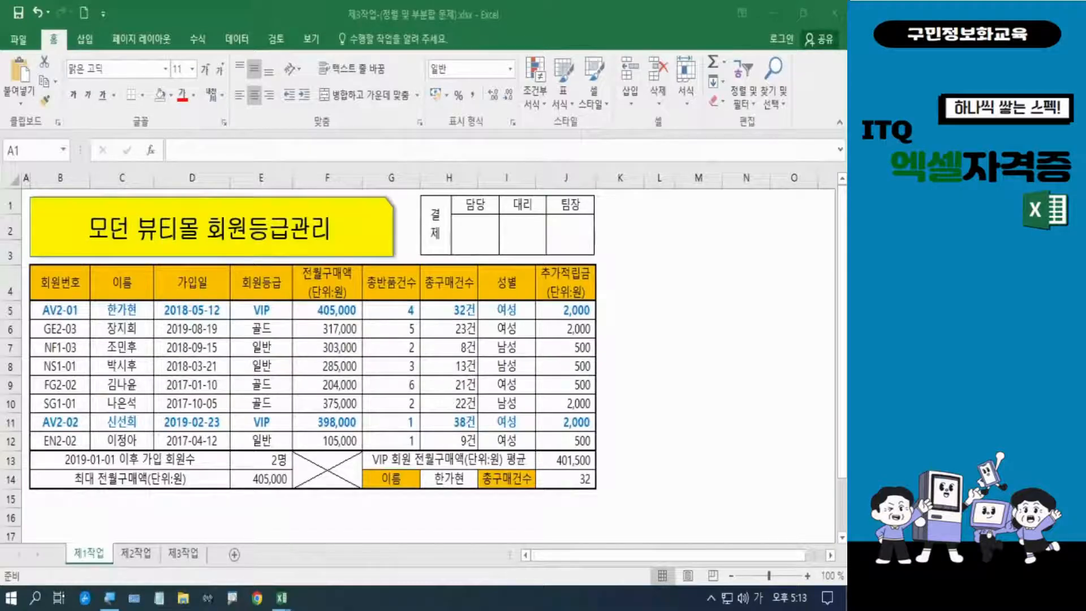
Copy the range B4:H12 from the 제1작업 sheet and paste it at cell B2 of the 제3작업 sheet.
click(53, 285)
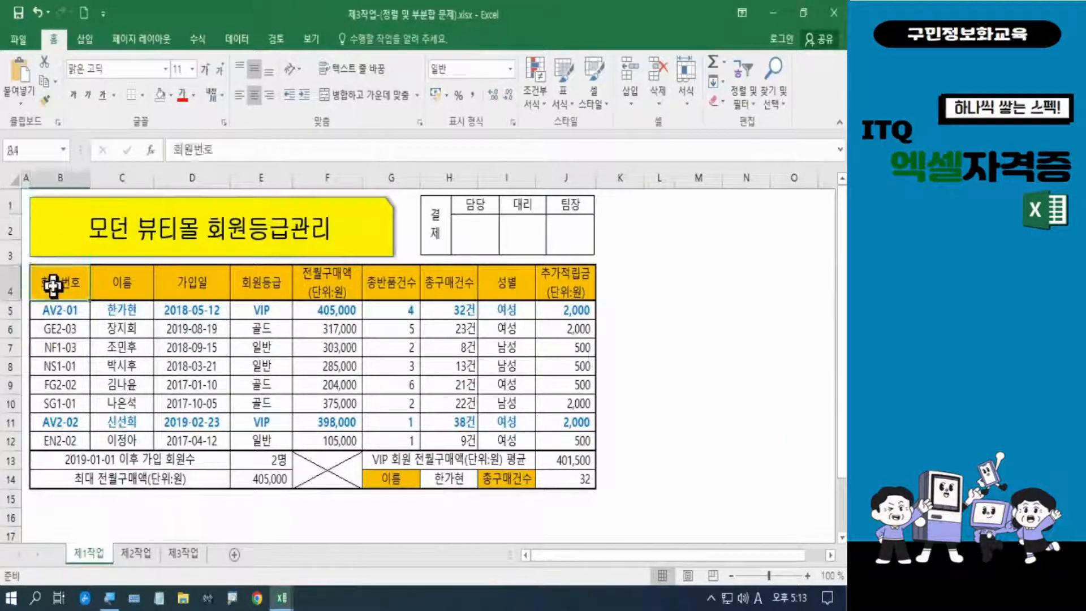
drag(53, 286, 440, 436)
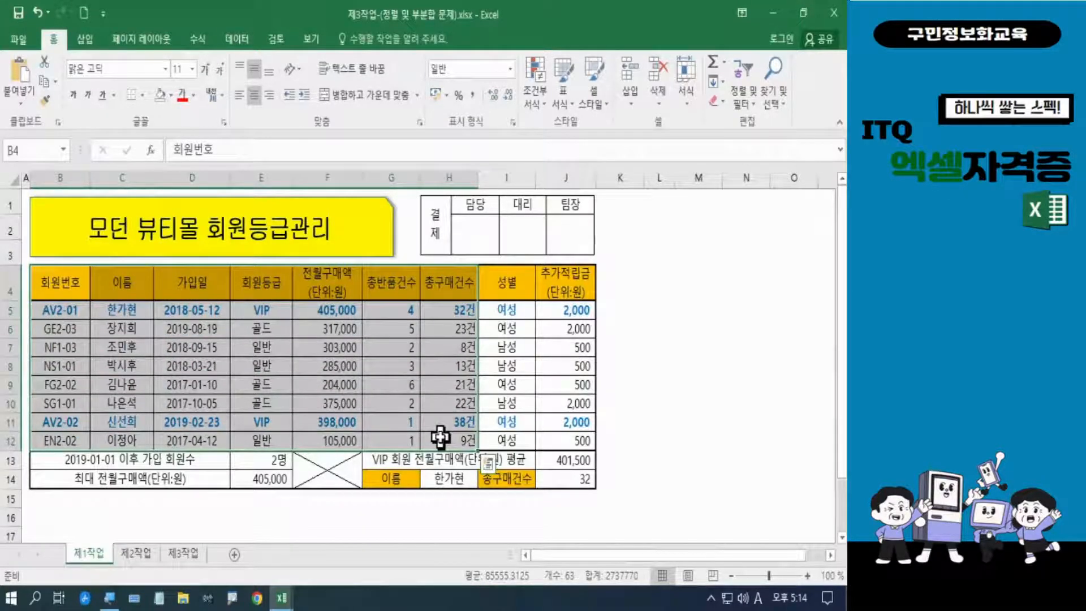
key(ctrl+c)
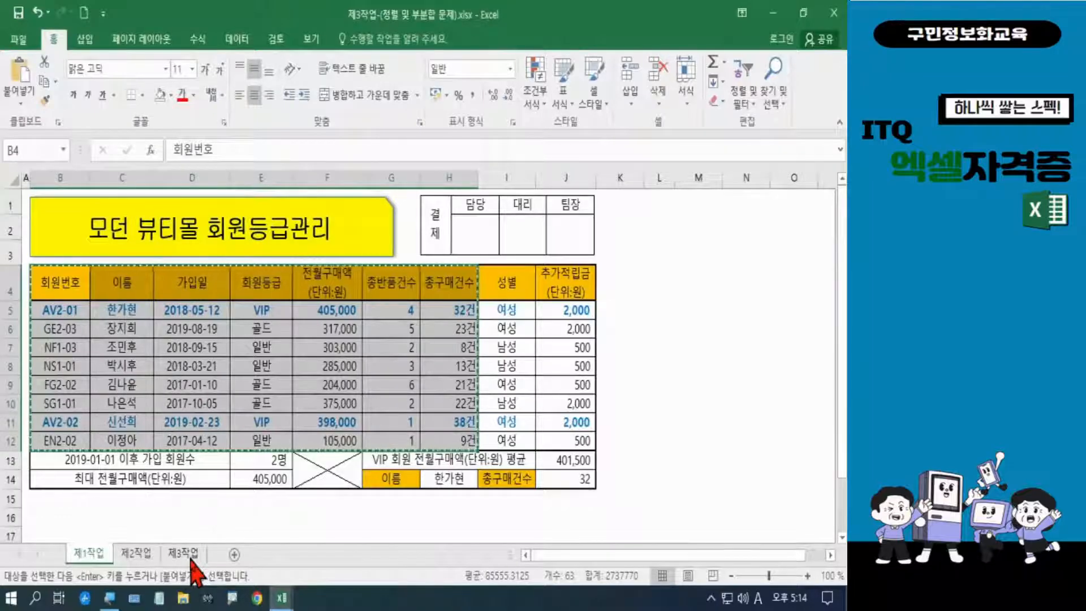
key(ctrl+q)
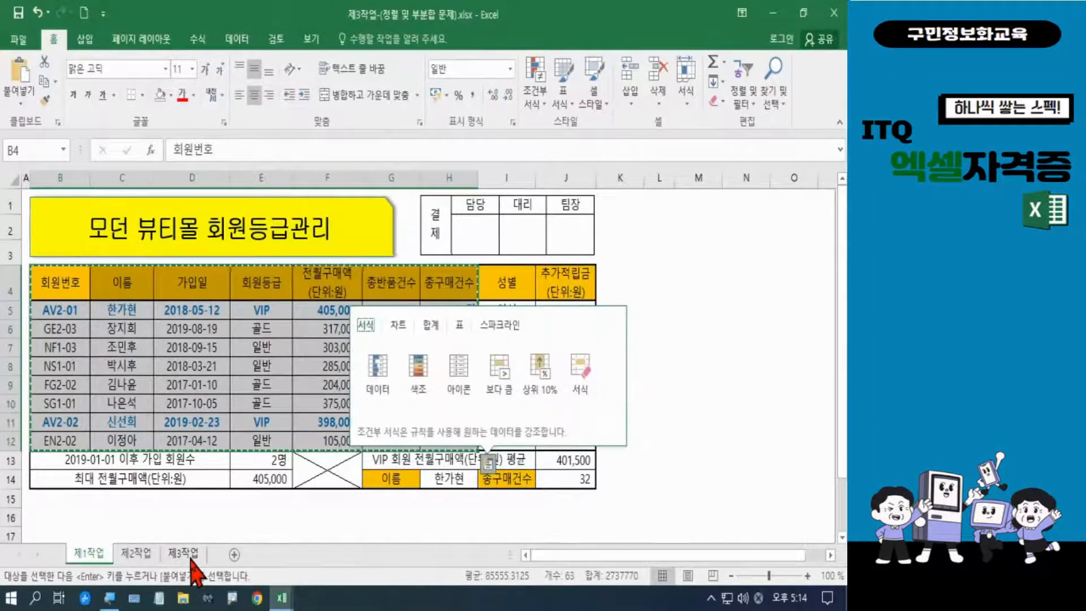
click(187, 553)
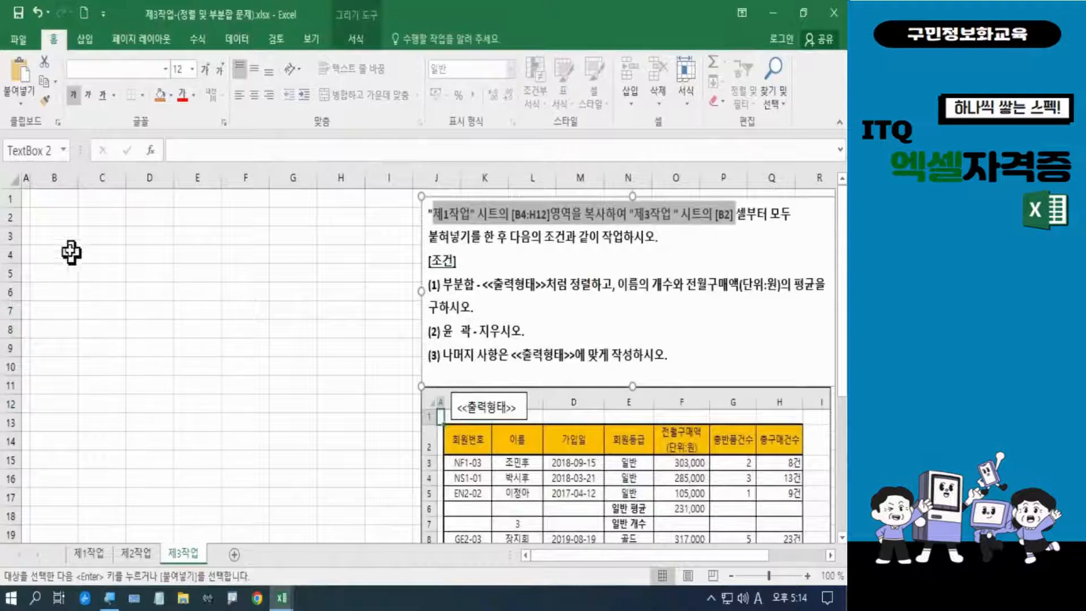
click(57, 216)
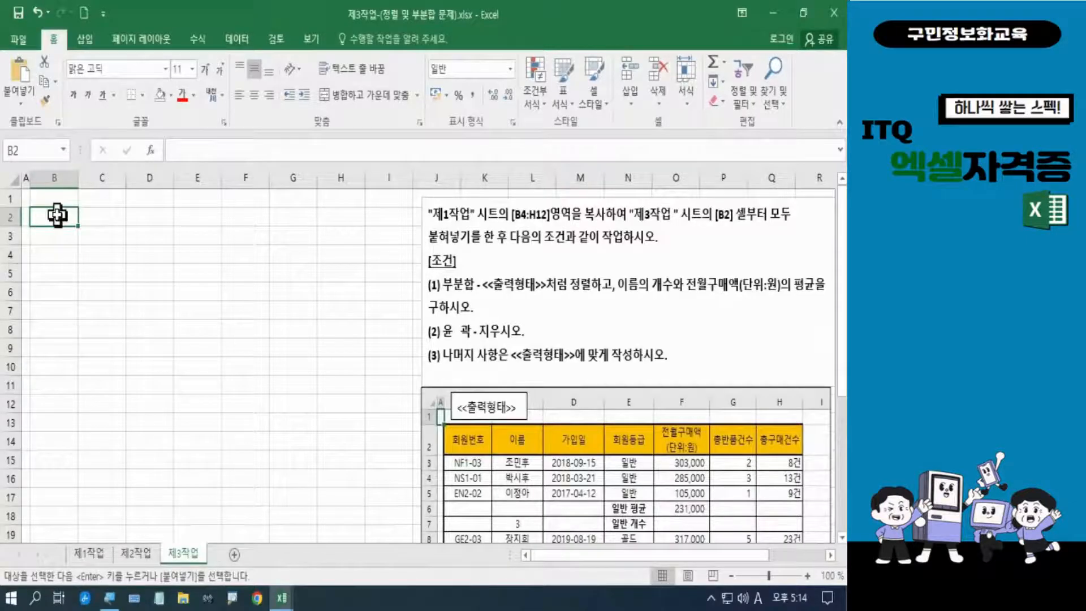
key(ctrl+v)
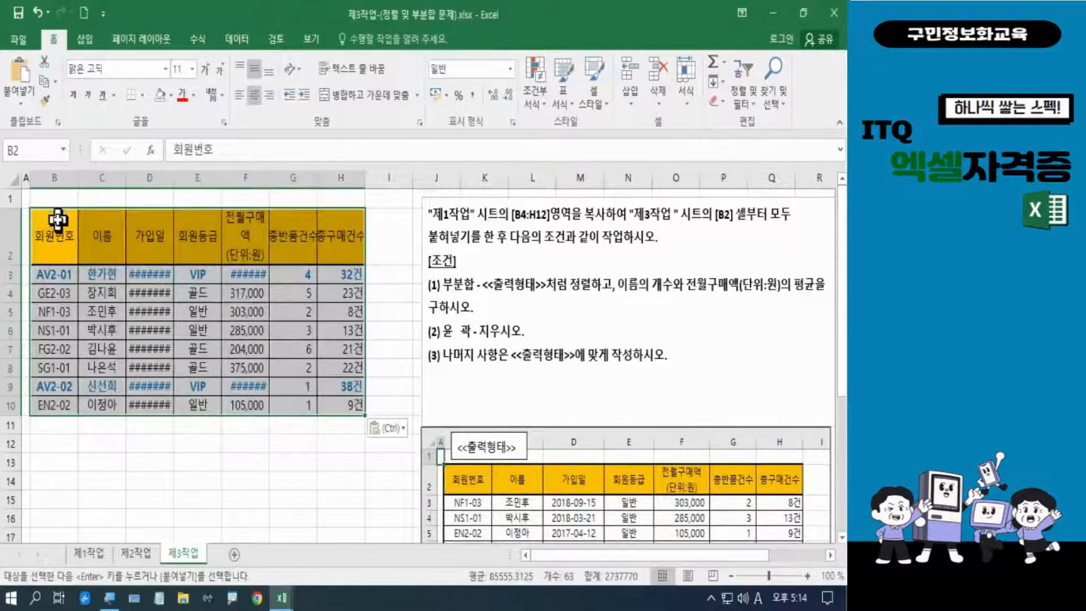
Apply the source column widths (열 너비) to the pasted table on 제3작업 with Paste Special.
right_click(58, 218)
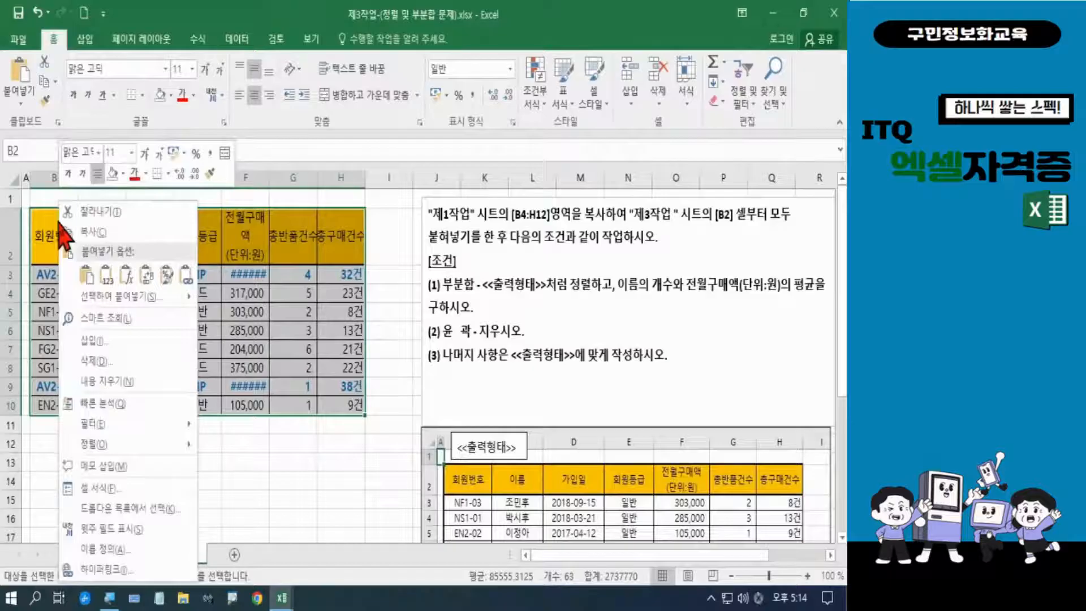
click(103, 300)
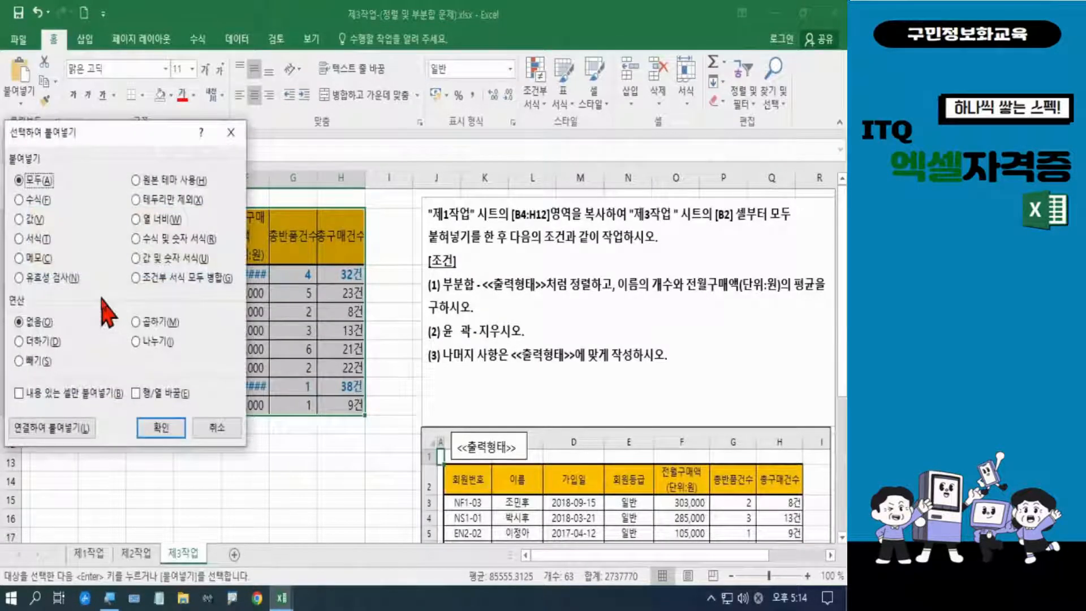
click(146, 220)
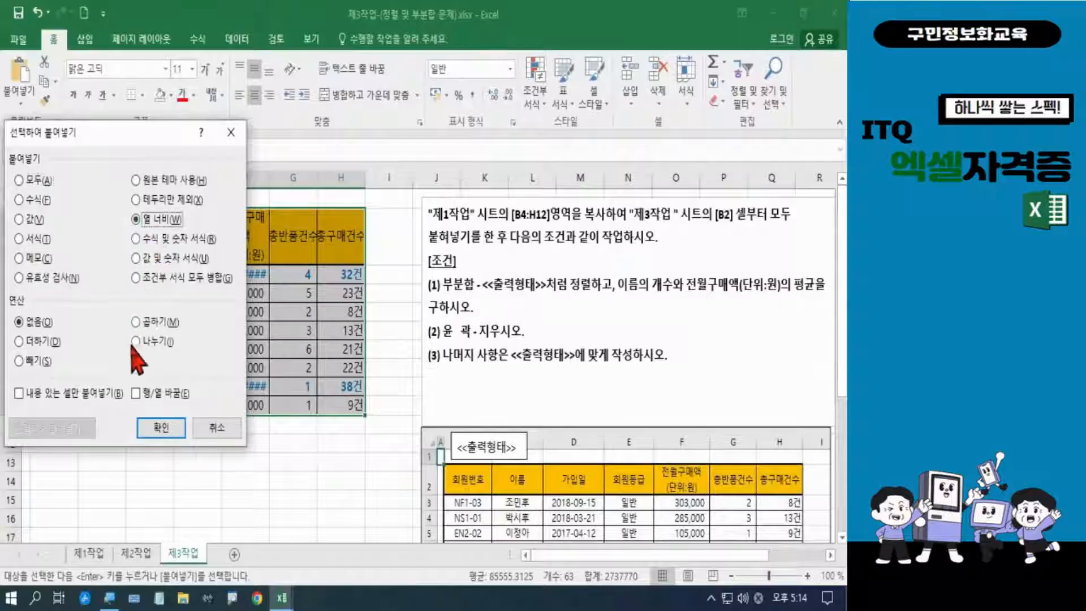
click(149, 435)
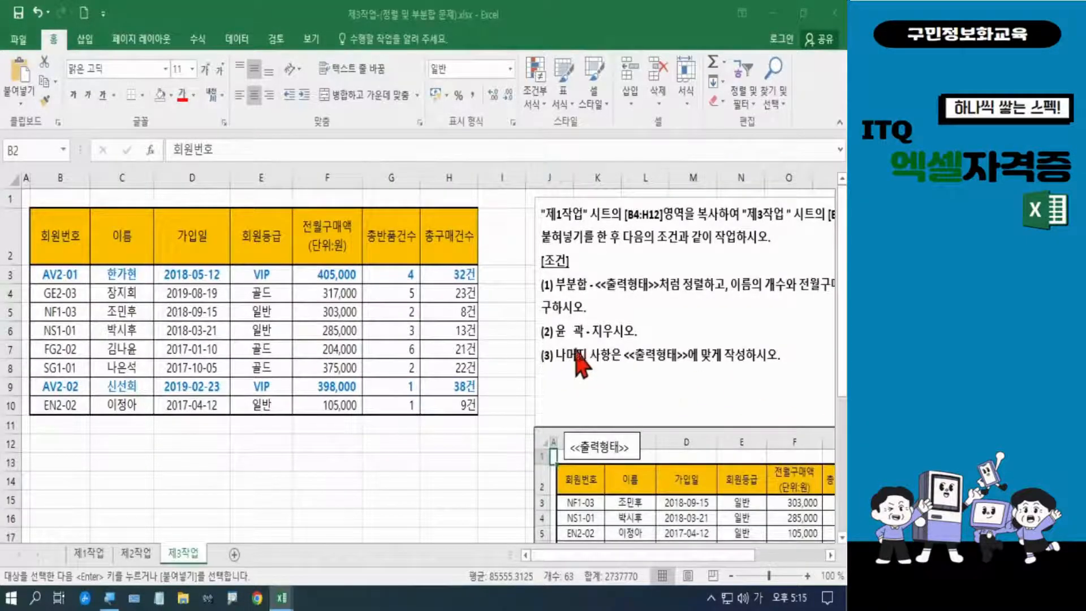
key(ctrl+v)
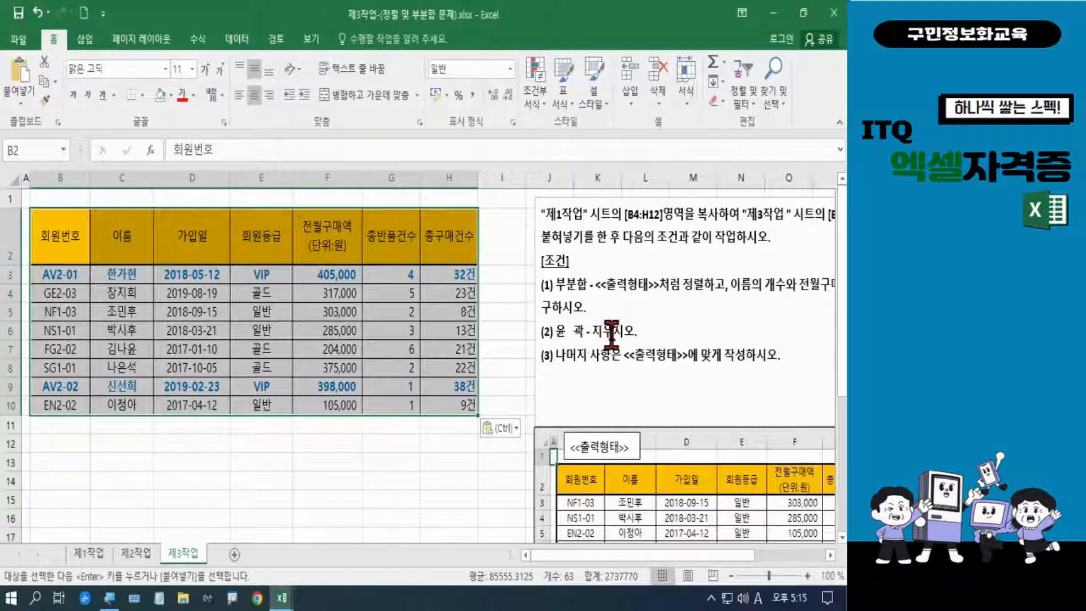
Examine the task conditions and the grouping and sort order in the <<출력형태>> sample on 제3작업.
click(757, 331)
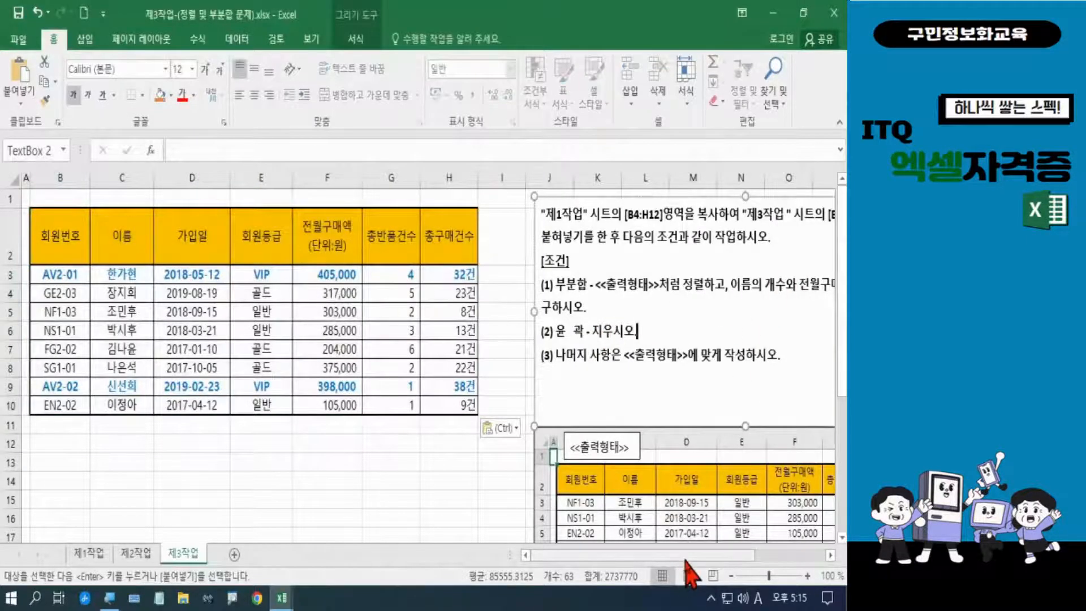
mouse_move(685, 555)
mouse_down()
mouse_move(753, 558)
mouse_move(701, 543)
mouse_up()
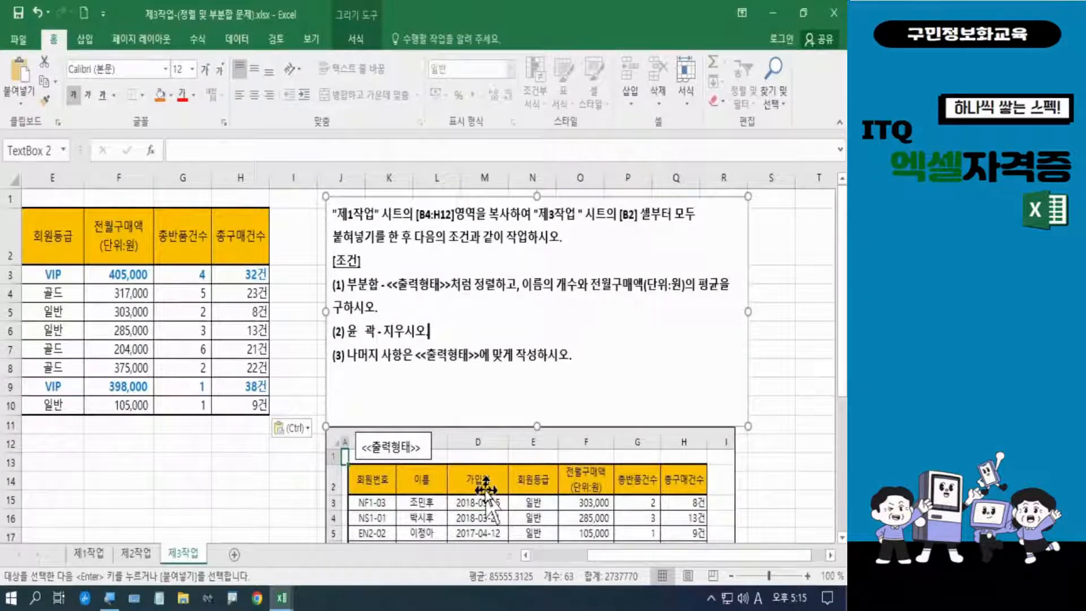
drag(843, 302, 842, 322)
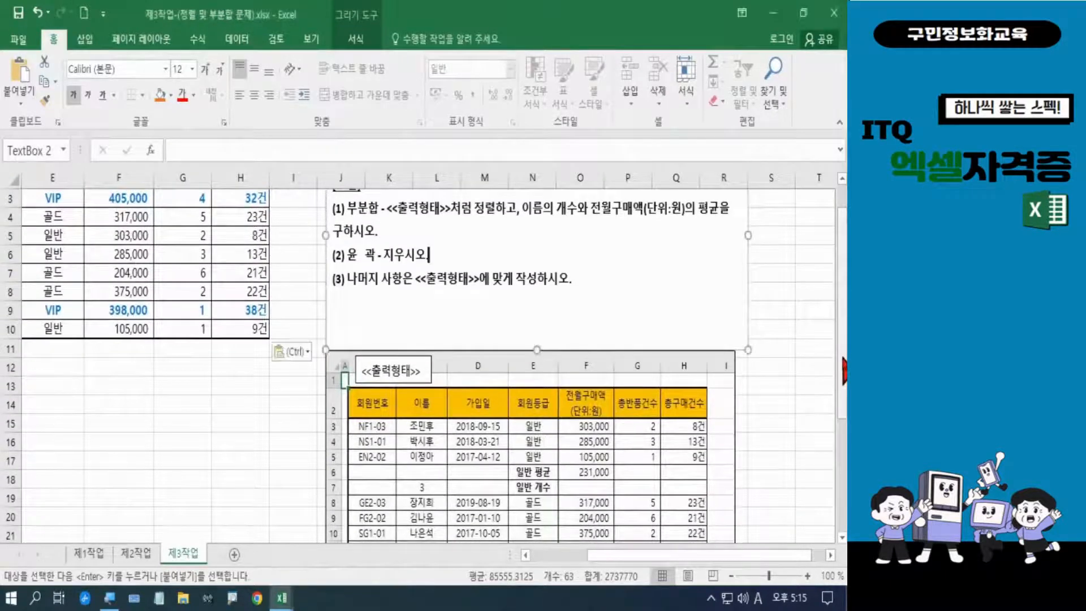
drag(842, 390, 843, 472)
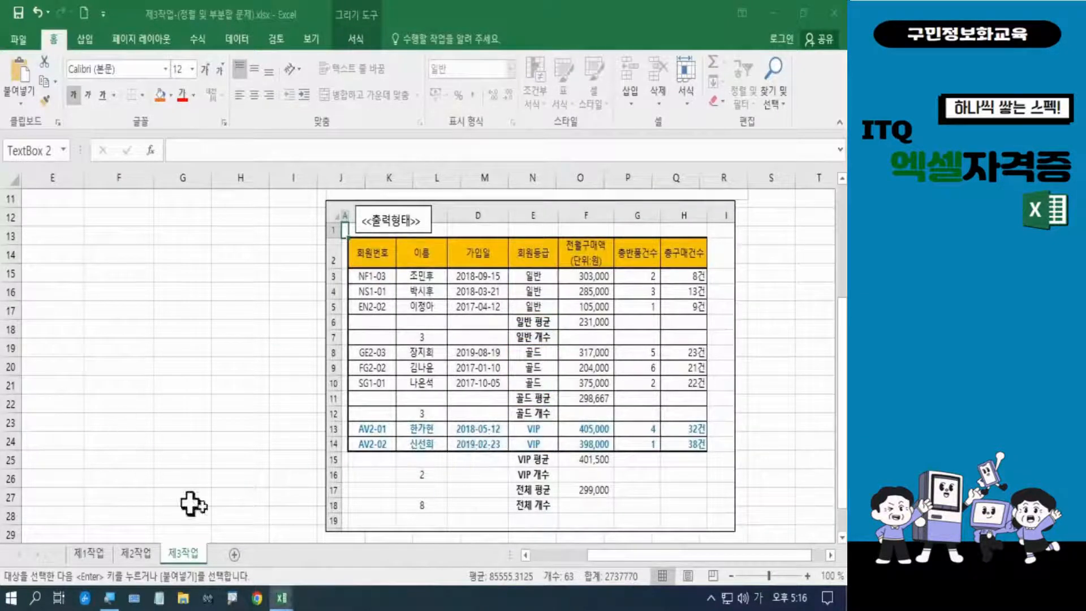
drag(591, 557, 549, 561)
scroll(270, 405, up, 3)
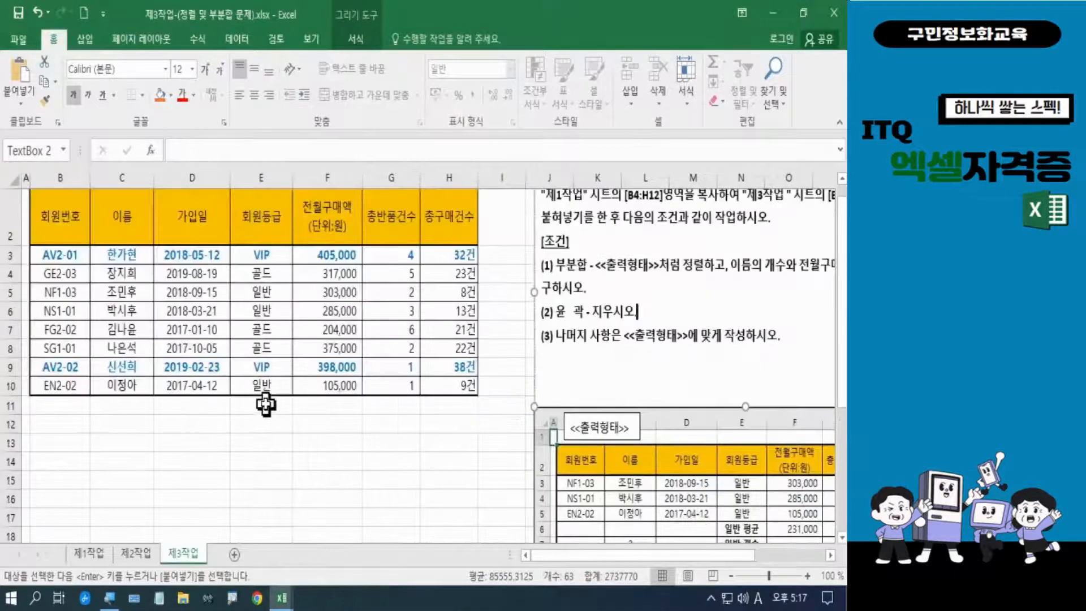
scroll(265, 404, up, 1)
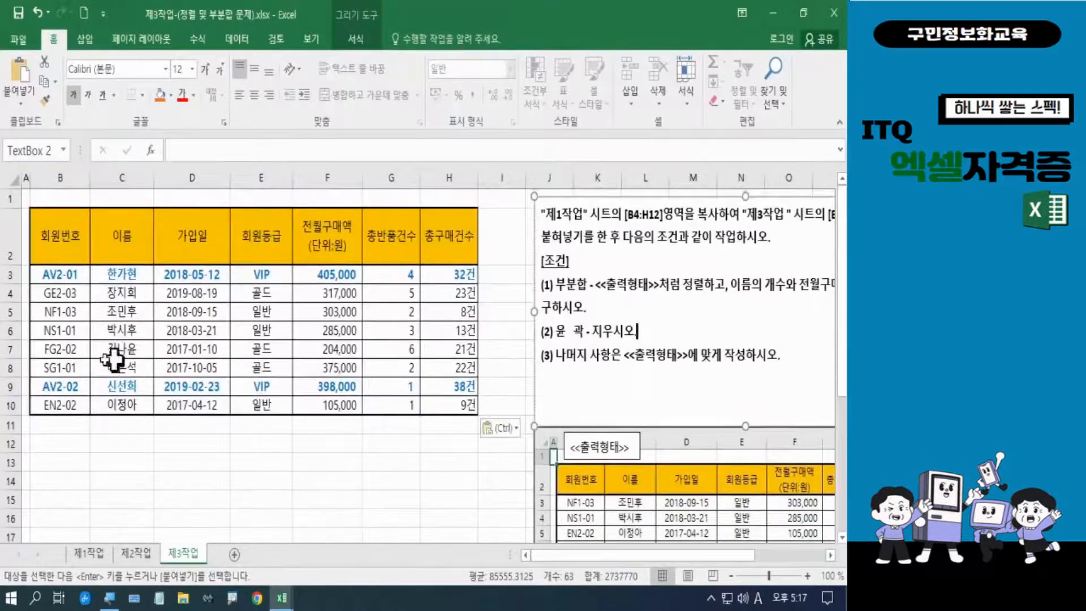
Sort the table B2:H10 by the 회원등급 column values in descending order (내림차순), treating the first row as headers.
click(59, 232)
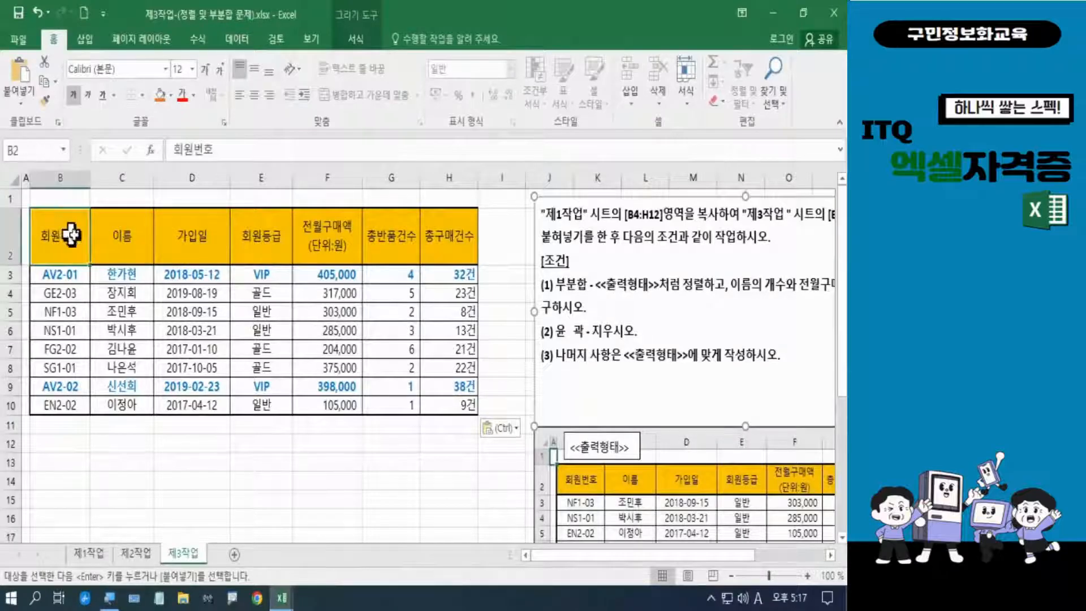
mouse_move(72, 233)
mouse_down()
mouse_move(334, 294)
mouse_move(436, 333)
mouse_move(434, 404)
mouse_up()
key(ctrl+2)
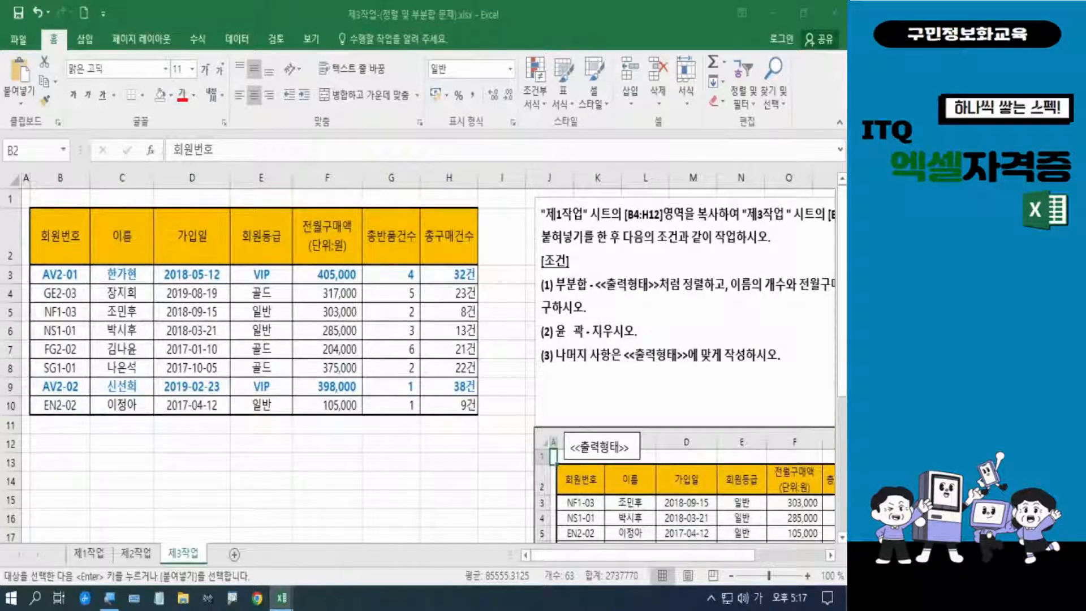
key(Hangul)
key(Hangul)
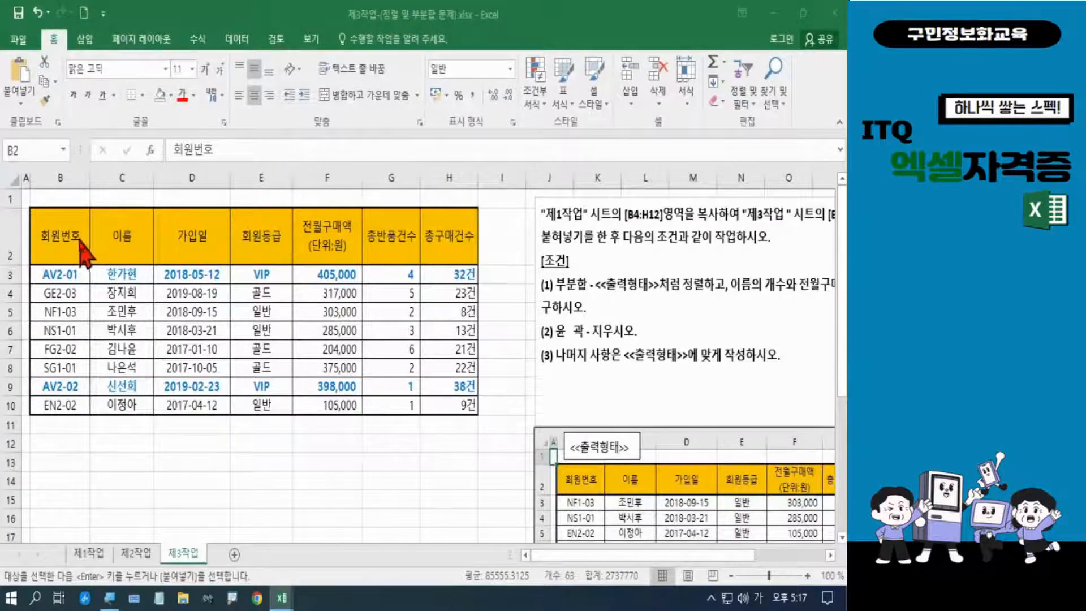
key(ctrl+v)
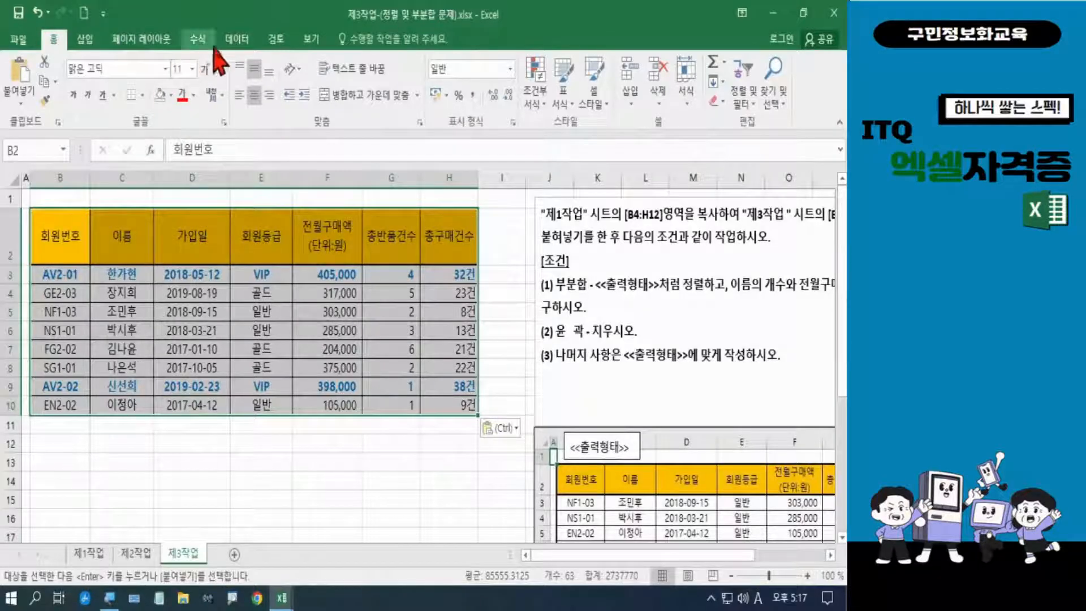
click(235, 41)
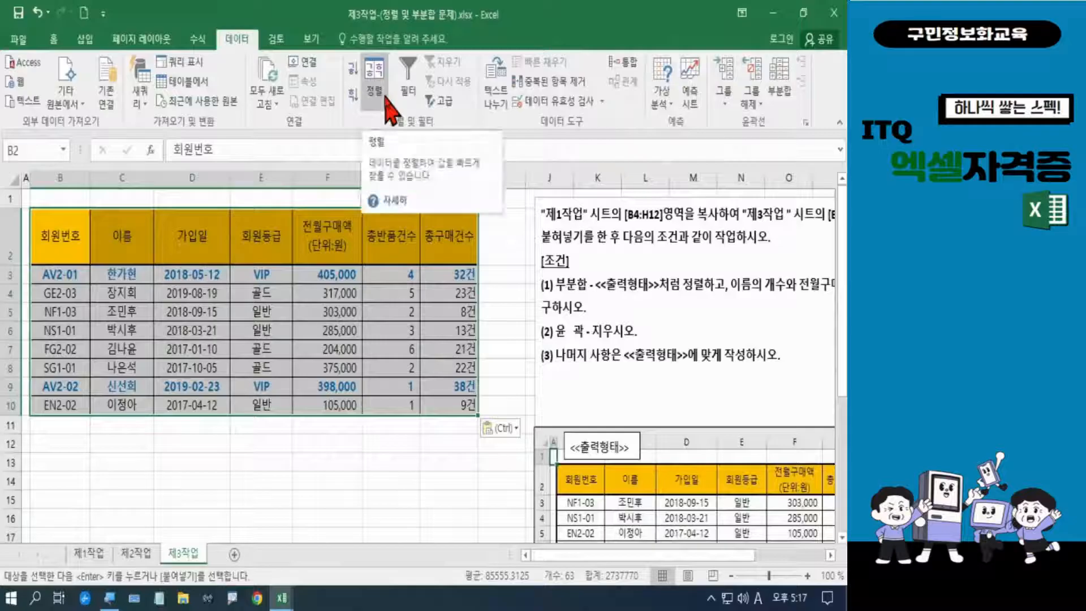
key(ctrl)
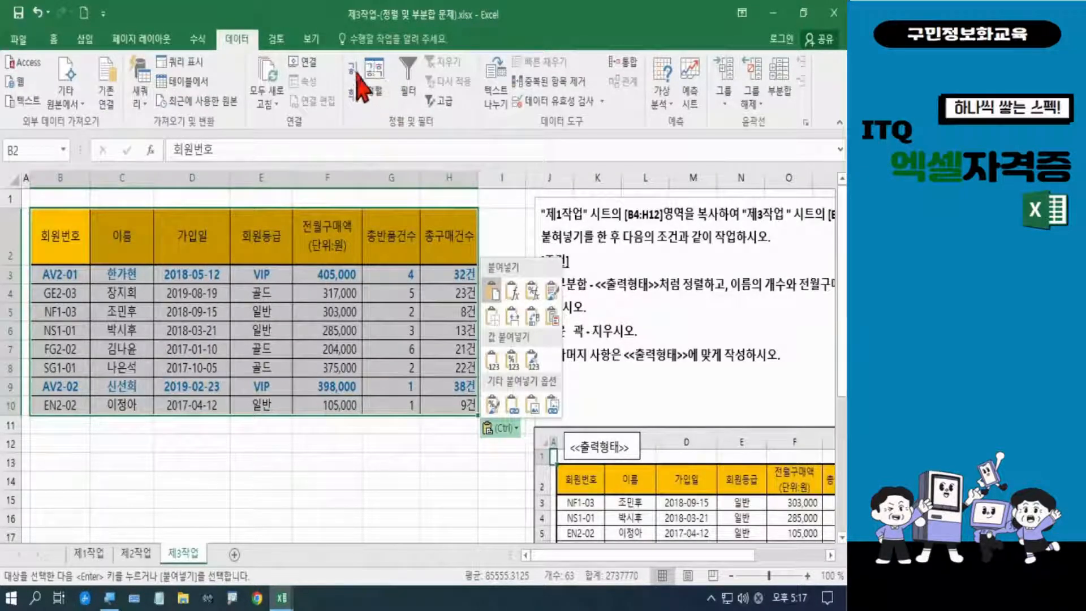
click(375, 90)
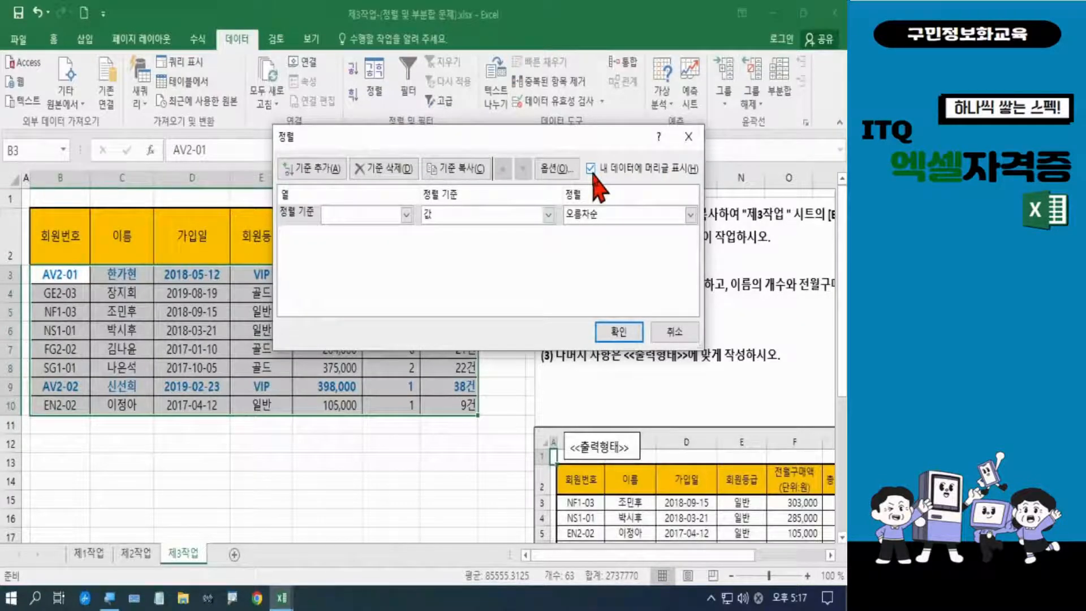
click(406, 215)
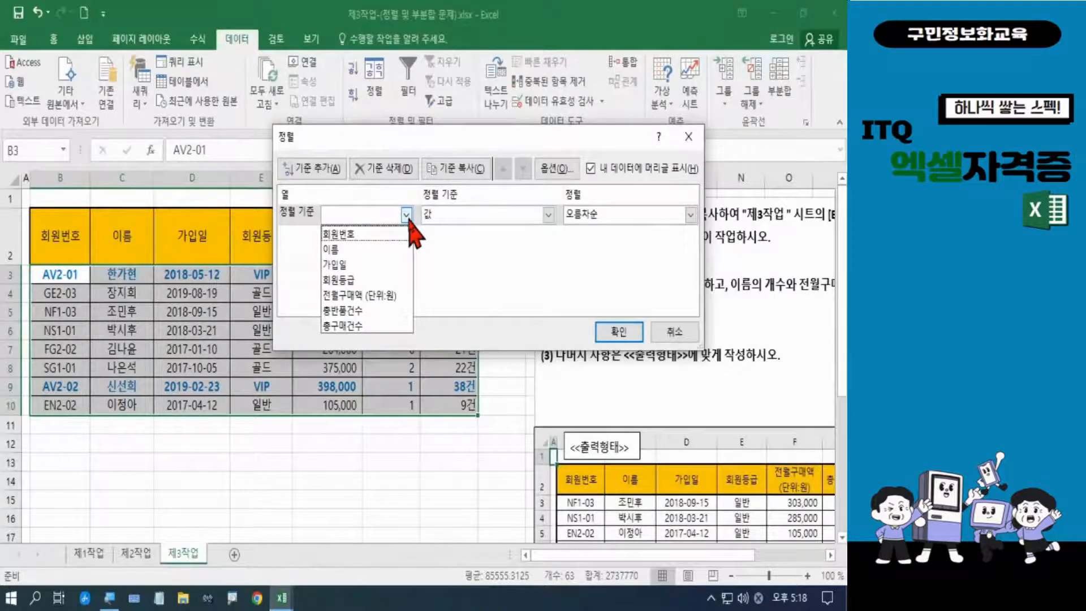
click(378, 279)
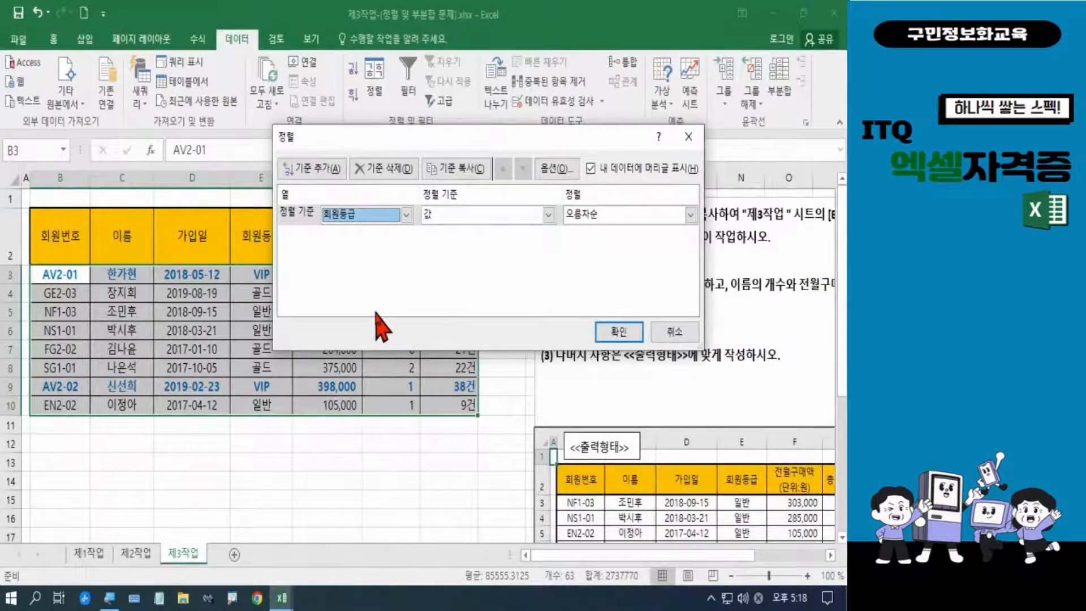
click(691, 215)
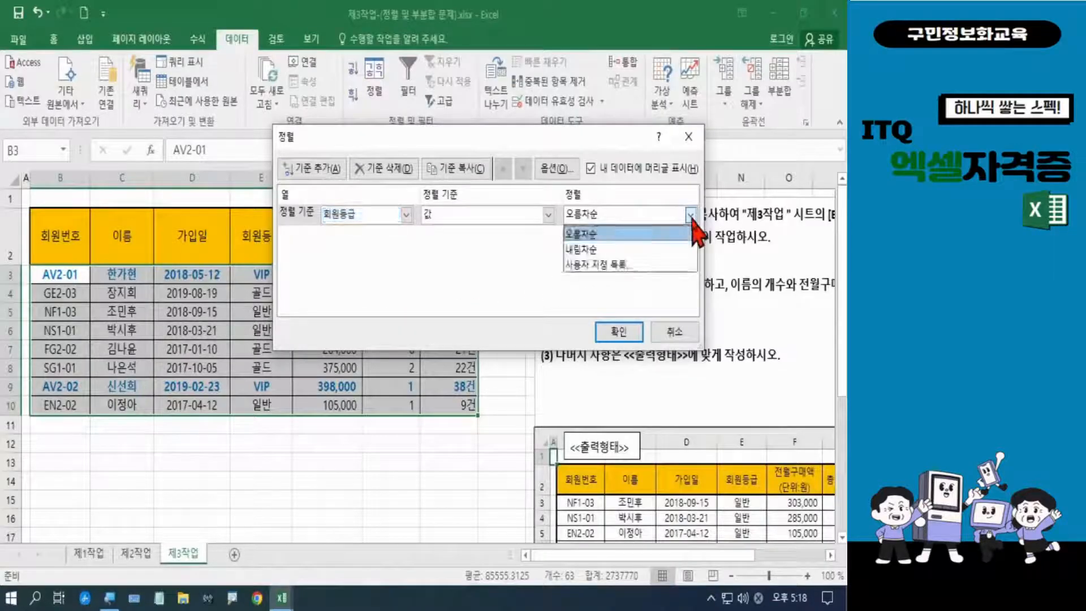
click(580, 250)
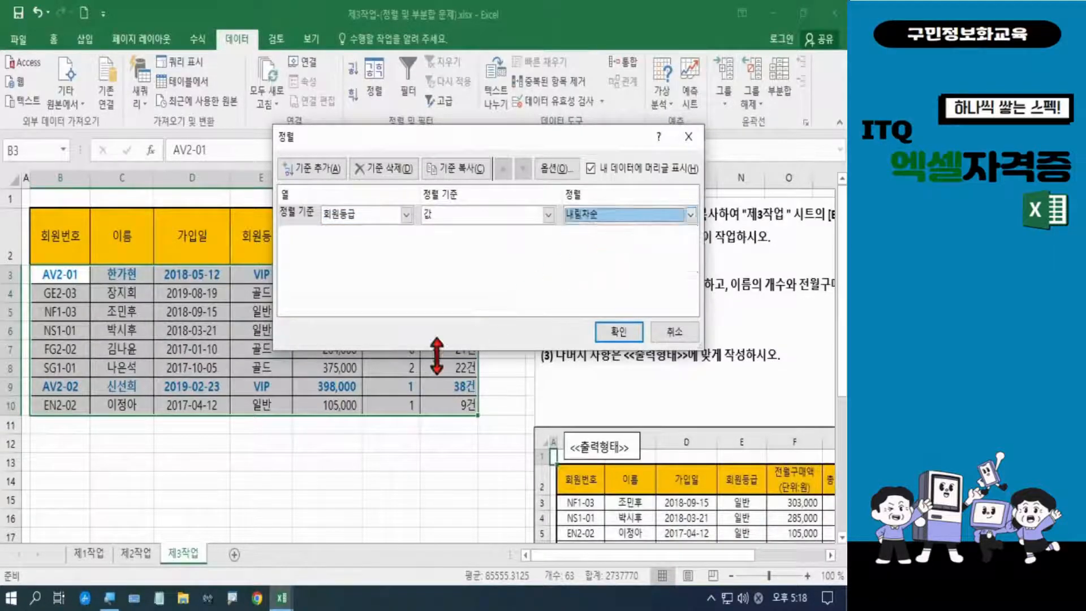
click(618, 332)
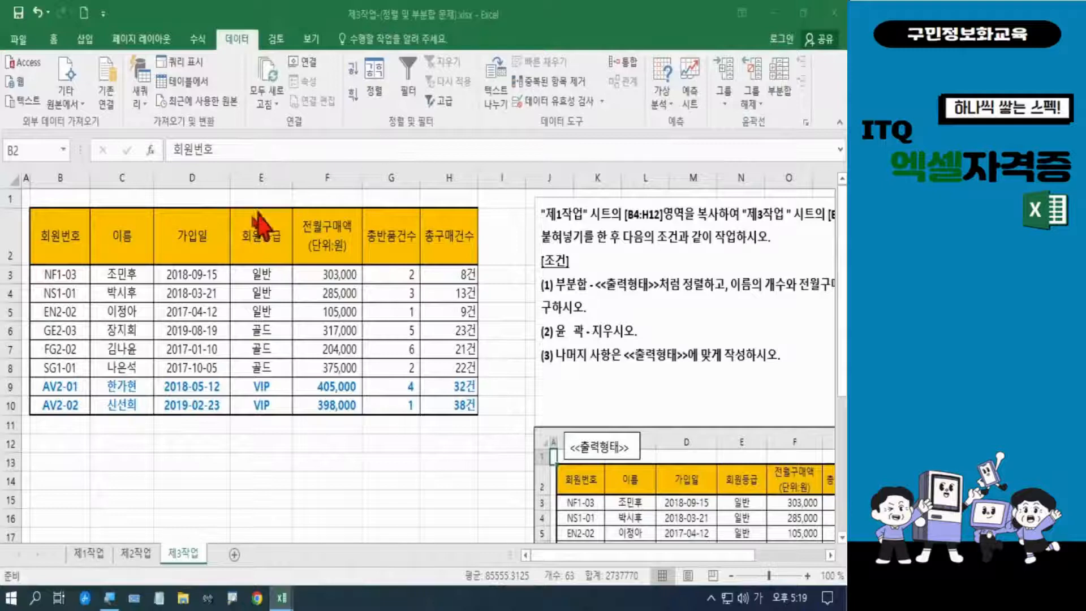
Examine condition (1) in the instructions for the subtotal functions required on 이름 and 전월구매액(단위:원).
key(ctrl+a)
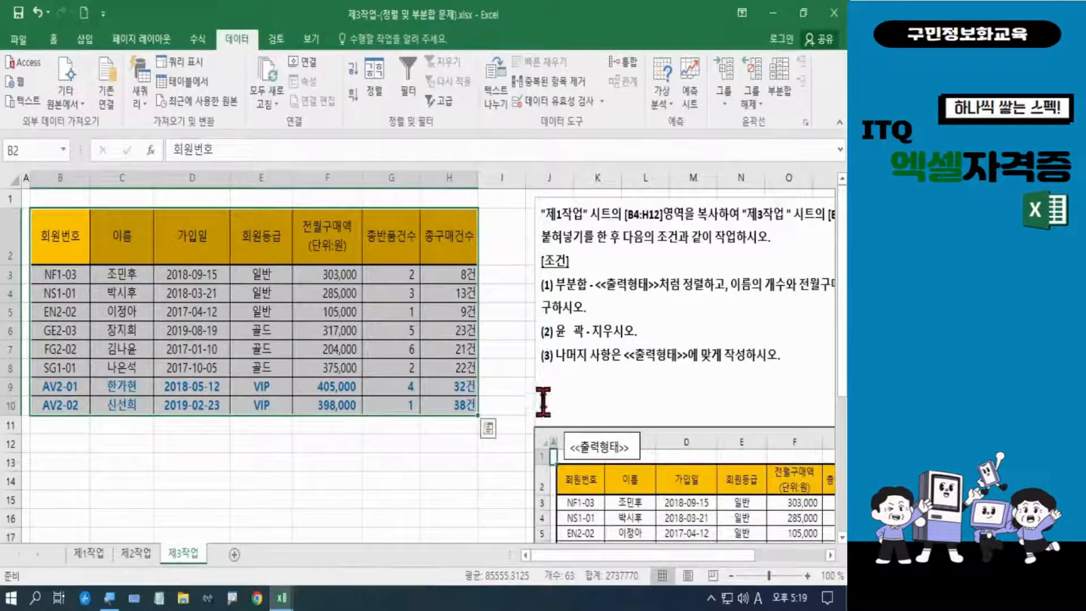
click(577, 389)
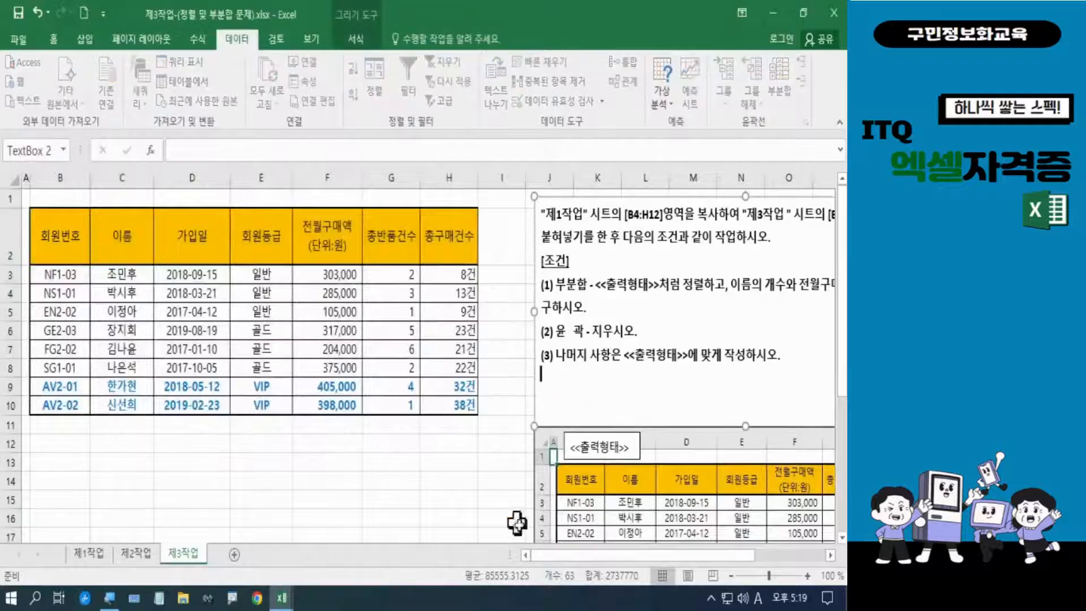
drag(575, 555, 633, 556)
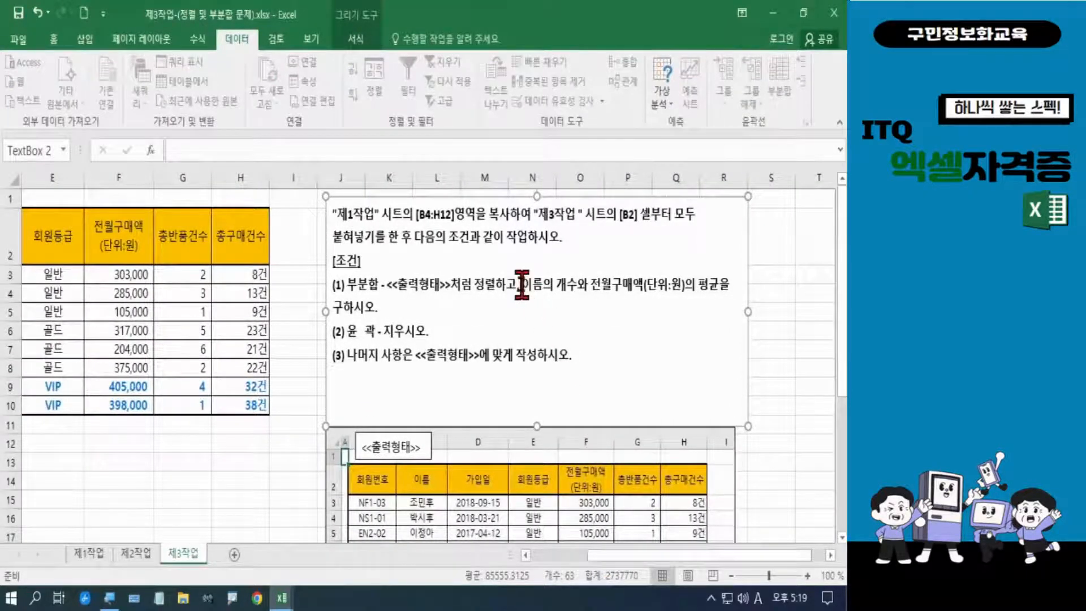
drag(520, 283, 577, 281)
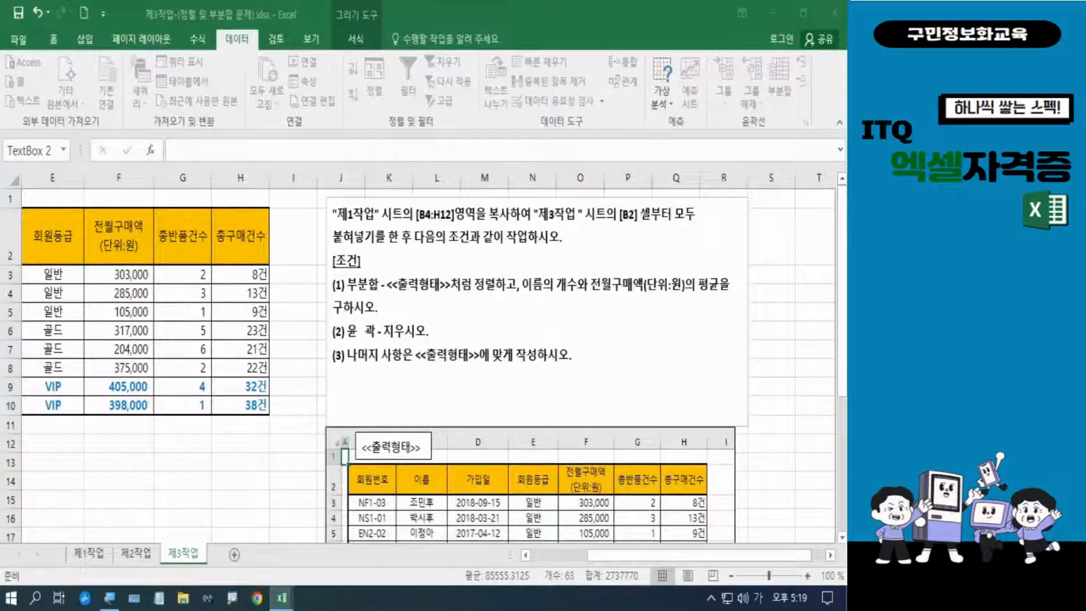
click(594, 285)
drag(593, 283, 730, 286)
click(480, 356)
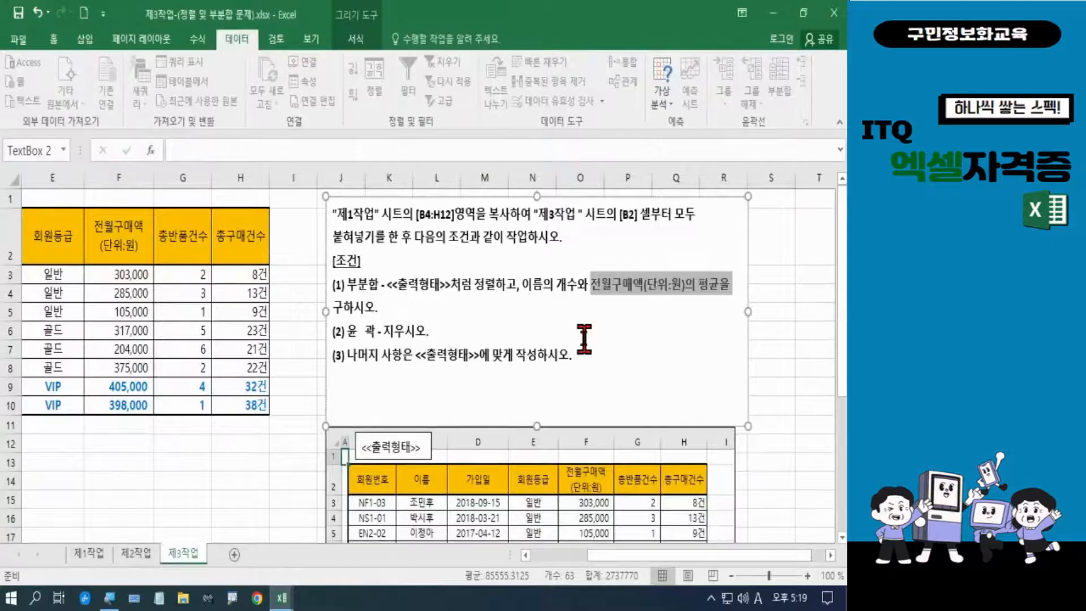
Examine the average and count rows under each 회원등급 group in the <<출력형태>> sample on 제3작업.
scroll(584, 338, down, 3)
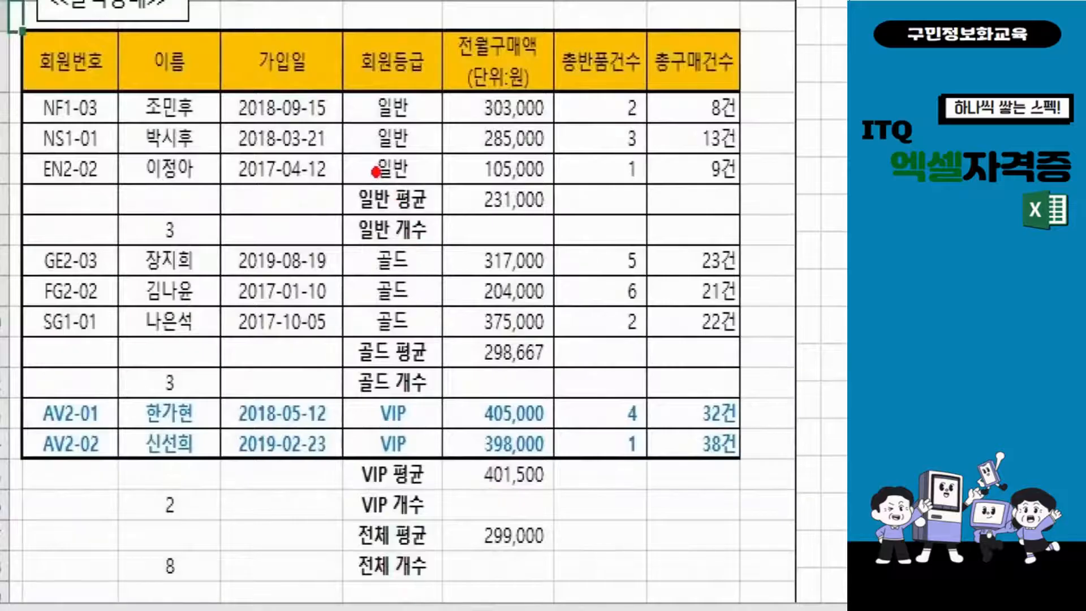
mouse_move(375, 168)
mouse_down()
mouse_move(413, 238)
mouse_move(446, 252)
mouse_up()
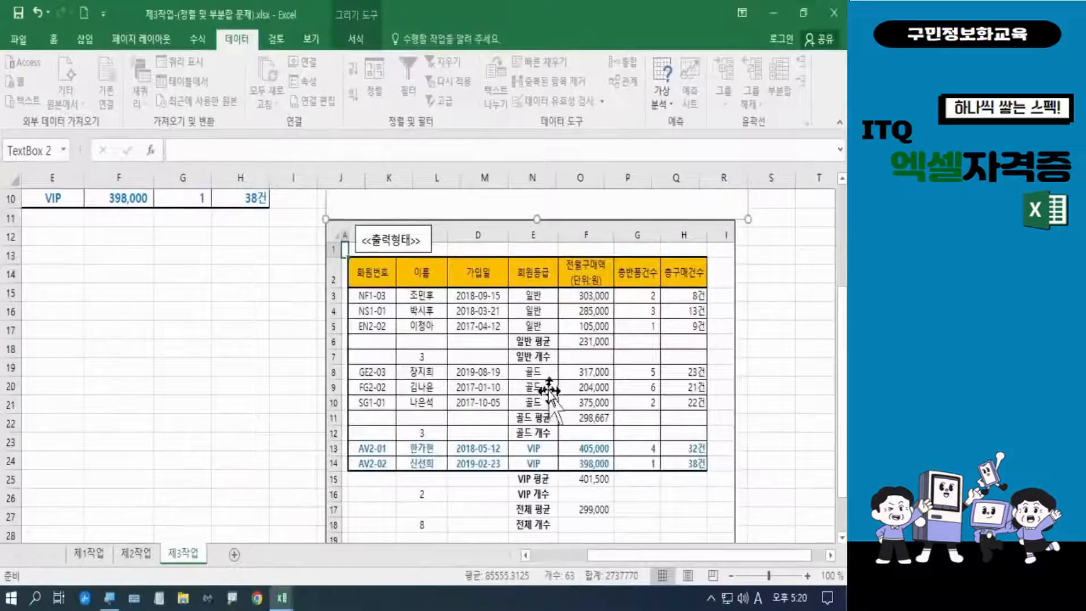
click(45, 346)
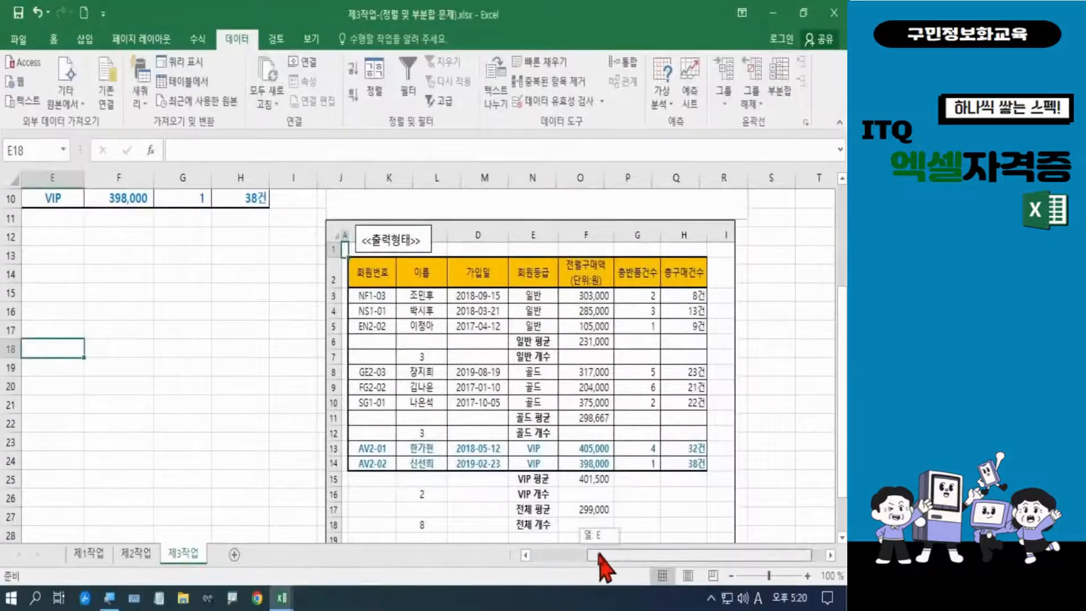
Start a Subtotal (부분합) on the table B2:H10, grouped by 회원등급 with the 개수 function.
drag(605, 562, 538, 562)
scroll(179, 384, up, 3)
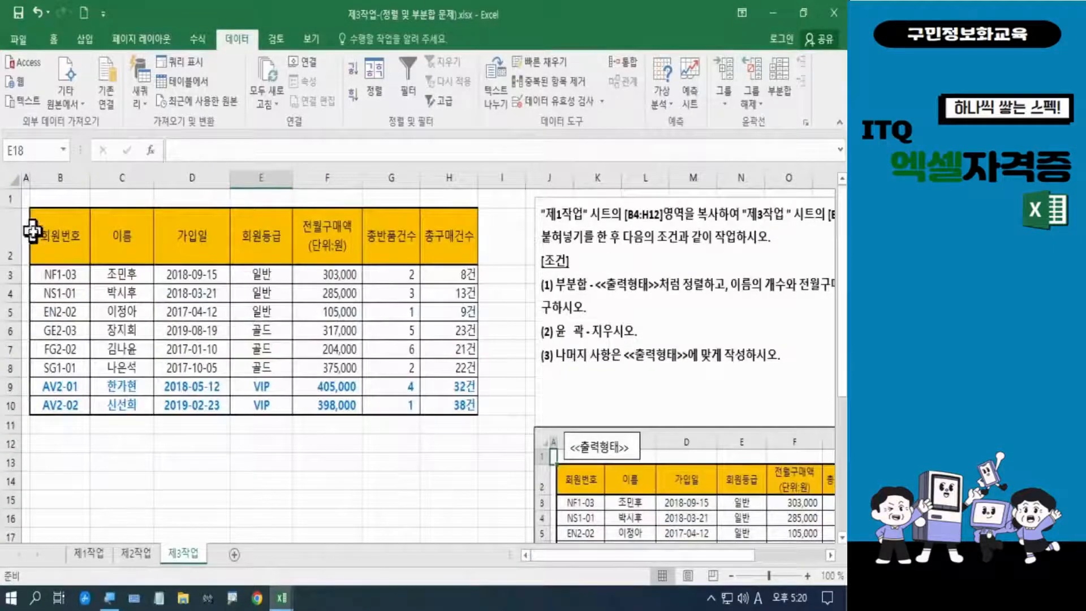
click(49, 241)
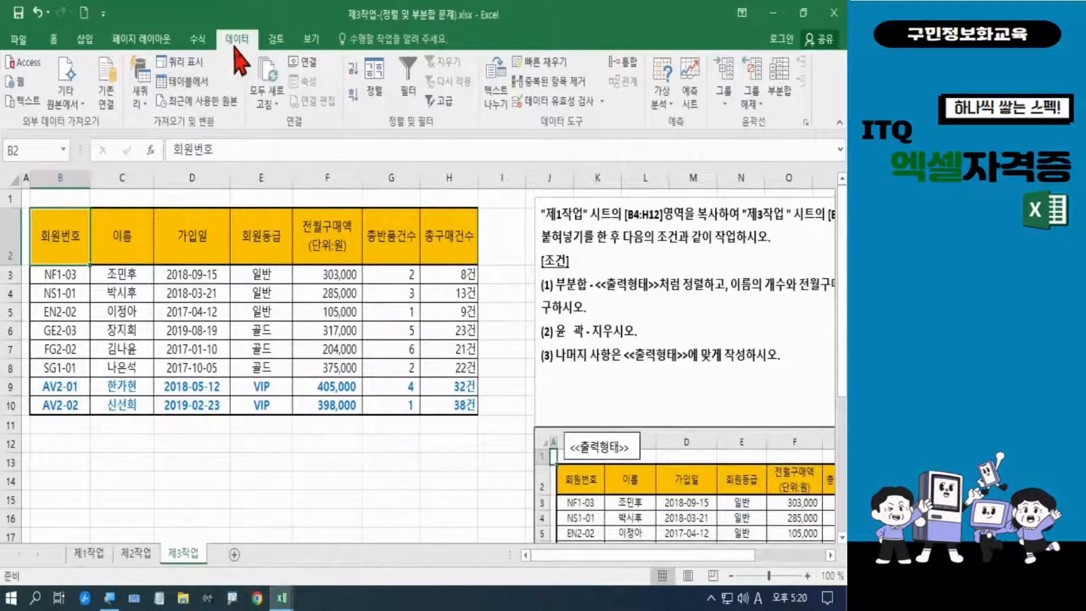
click(781, 86)
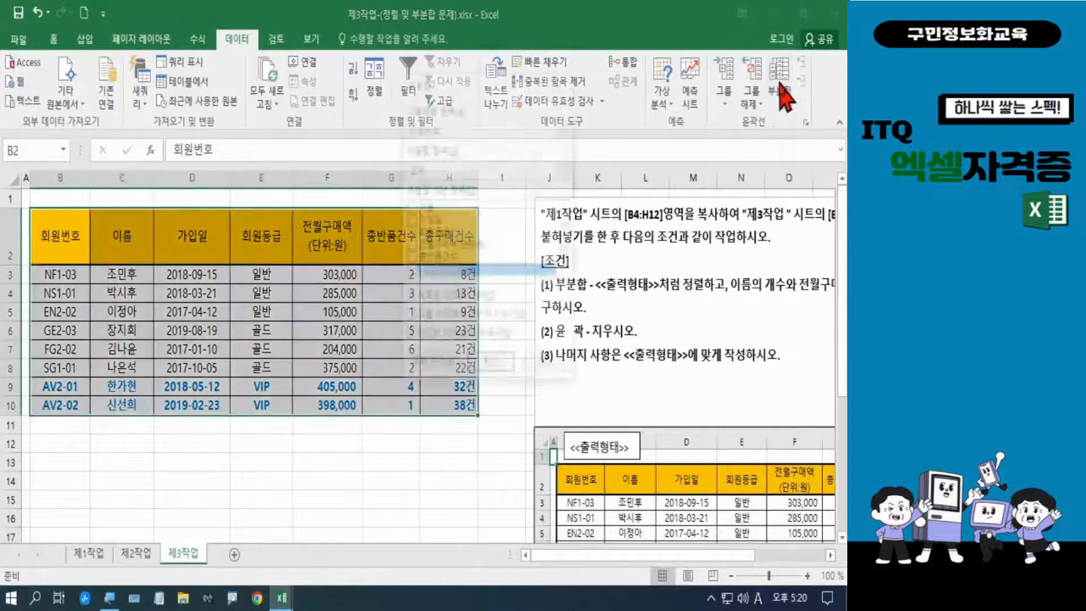
key(ctrl+2)
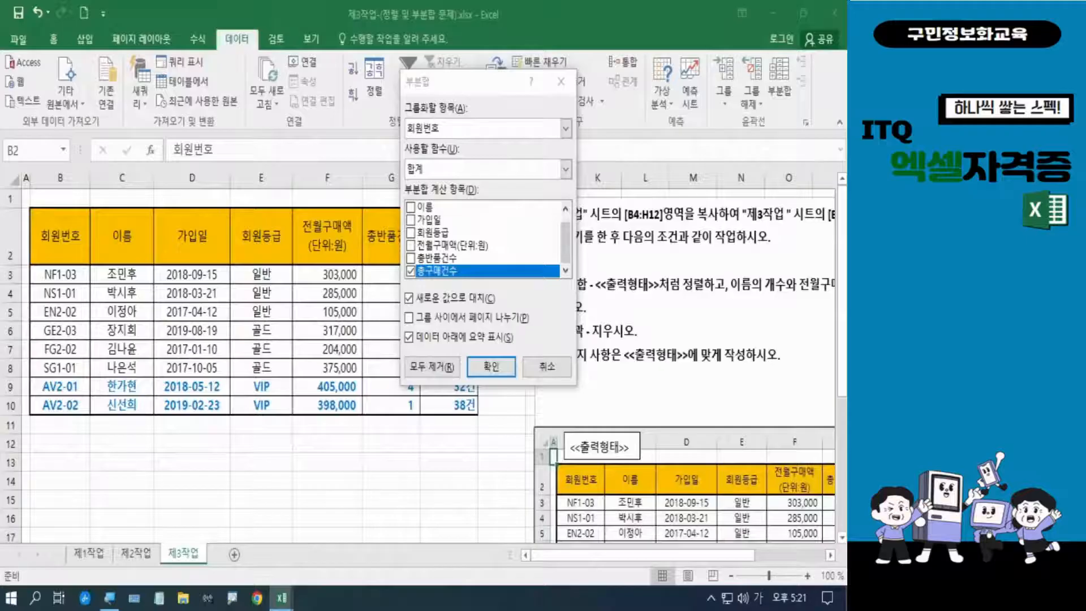
click(566, 130)
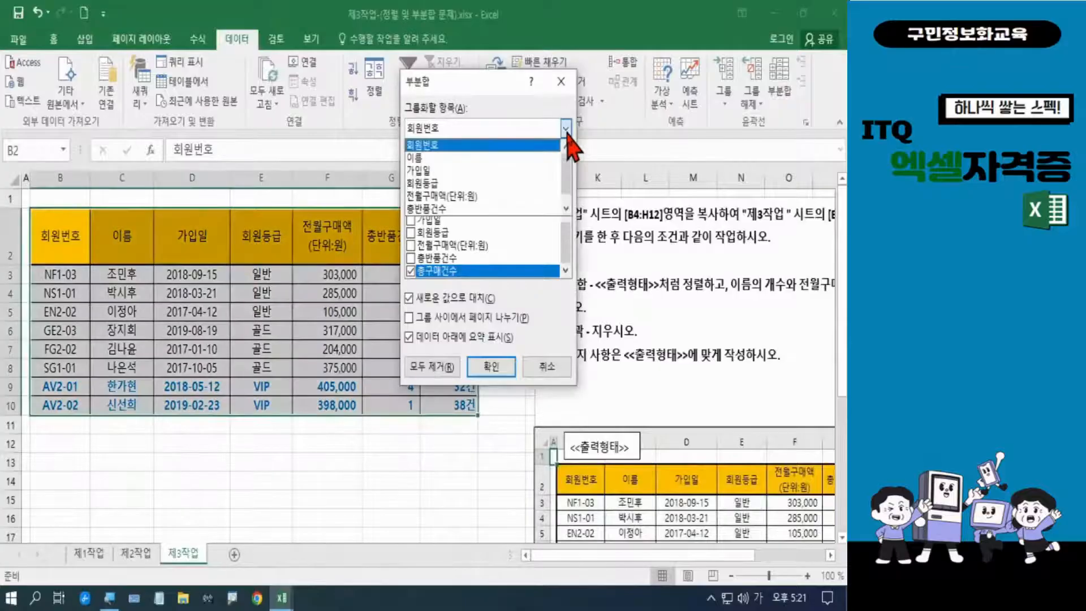
click(473, 182)
click(566, 168)
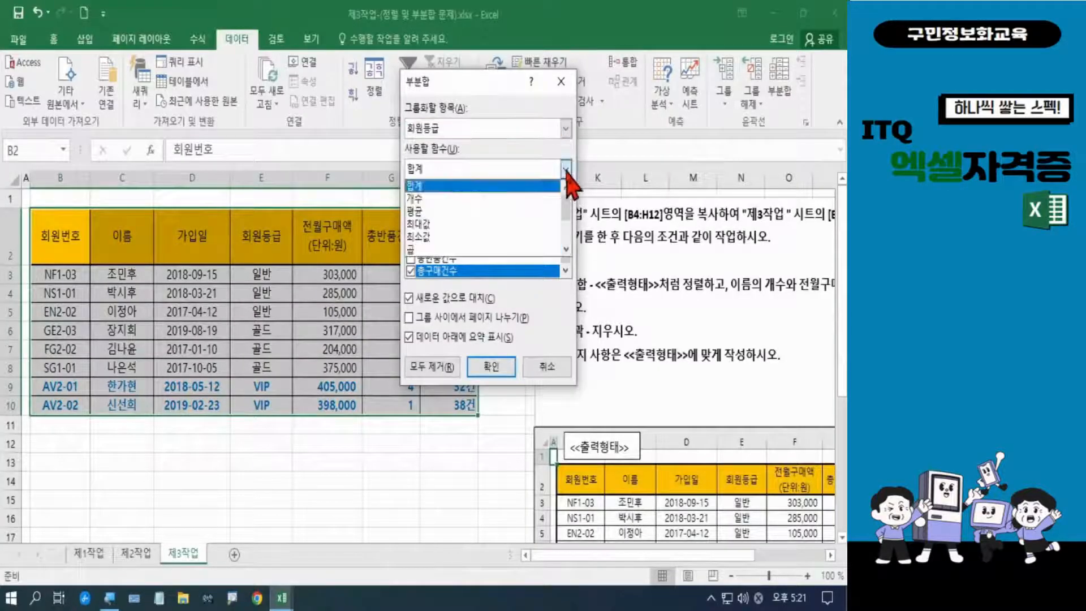
click(526, 198)
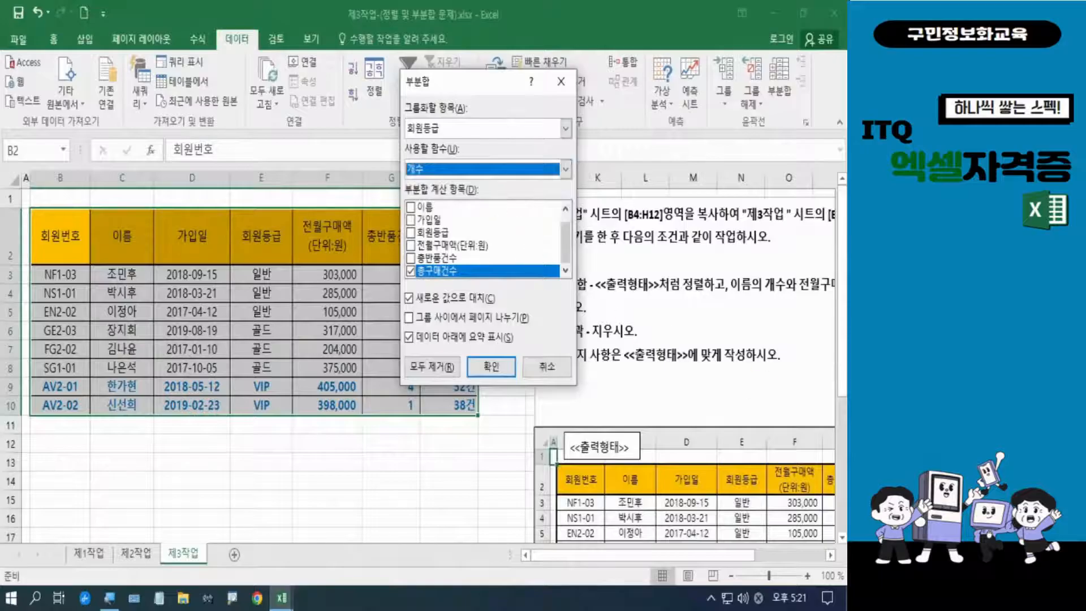
Select only 이름 as the subtotal item, deselecting 총구매건수, and apply the count subtotal.
key(ctrl+2)
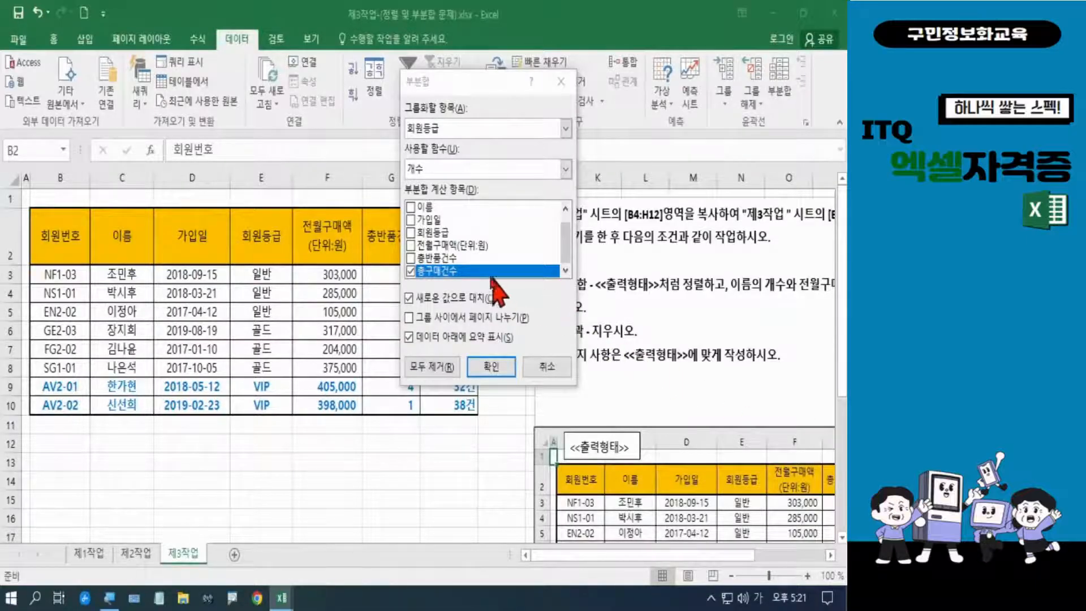
click(411, 208)
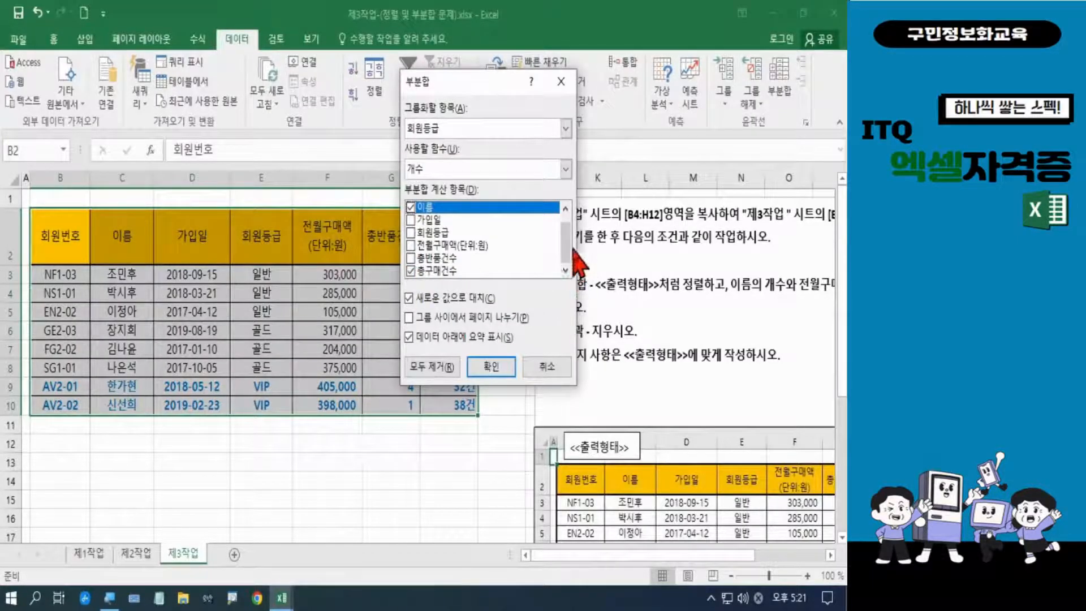
click(411, 272)
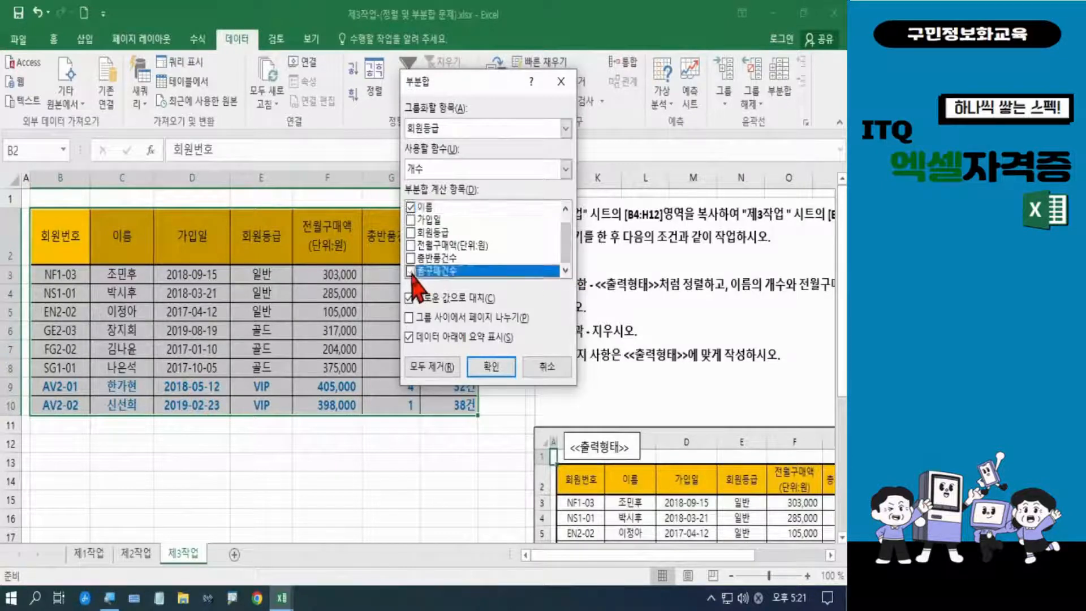
click(491, 366)
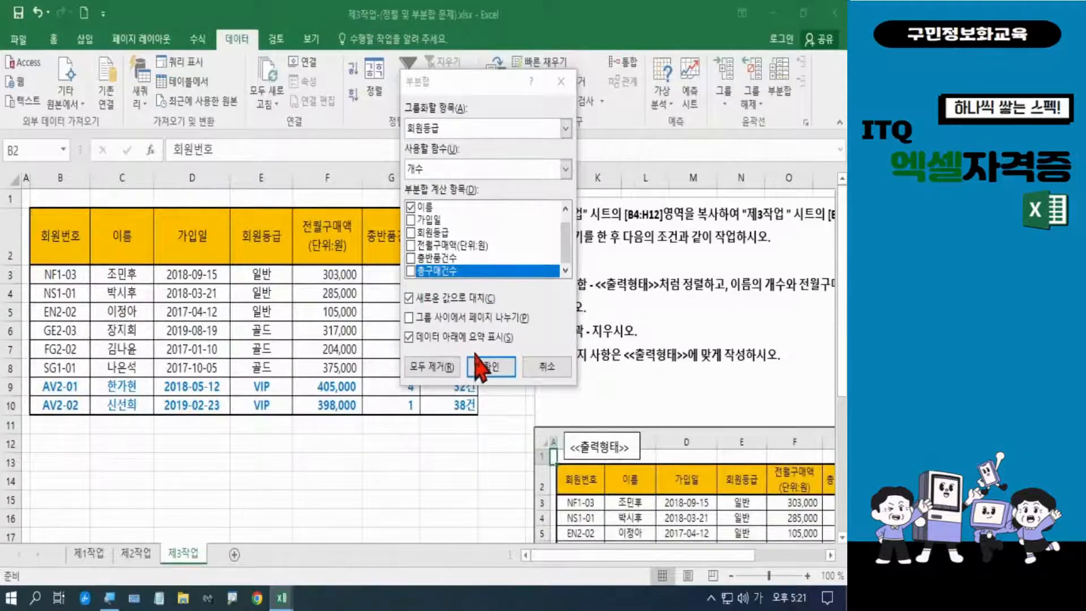
click(485, 366)
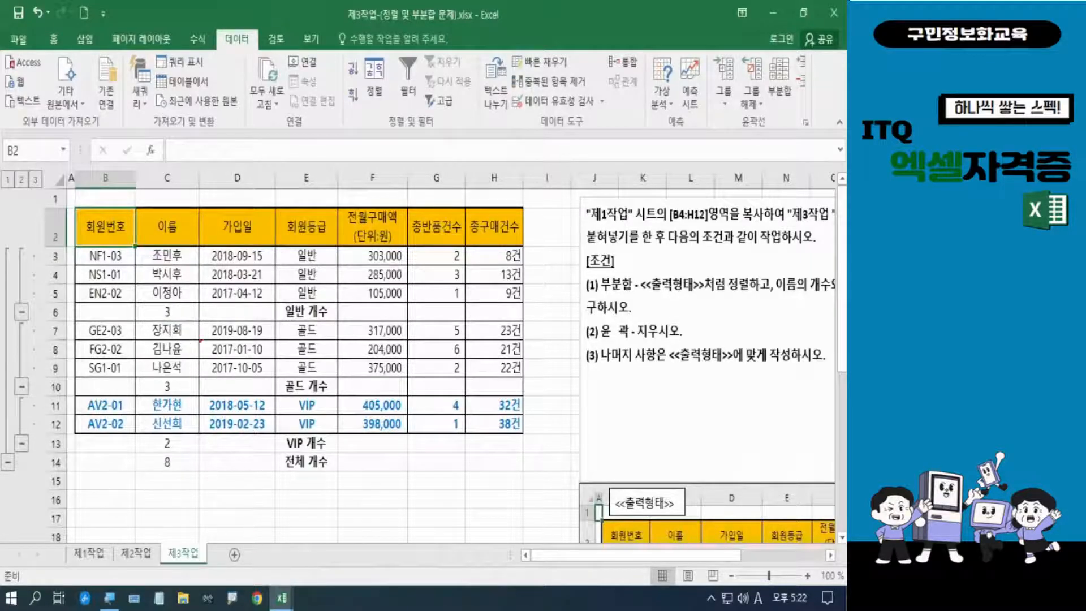
Examine the 이름 count rows for each 회원등급 group and for the whole table.
mouse_move(187, 313)
mouse_down()
mouse_move(170, 297)
mouse_move(188, 322)
mouse_up()
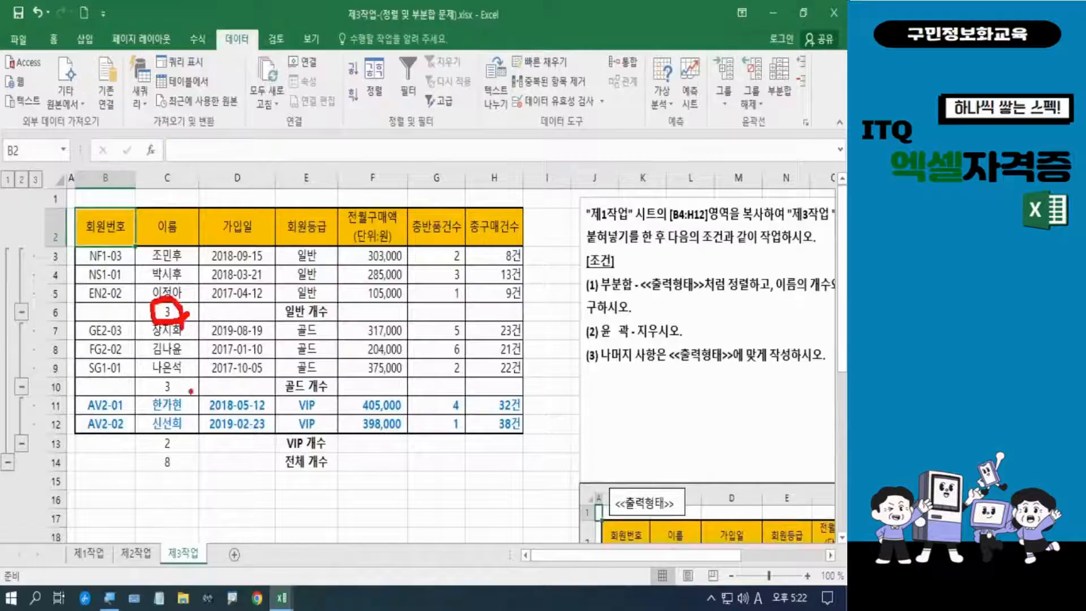
drag(329, 401, 278, 398)
mouse_move(193, 398)
mouse_down()
mouse_move(142, 385)
mouse_move(191, 386)
mouse_move(180, 410)
mouse_up()
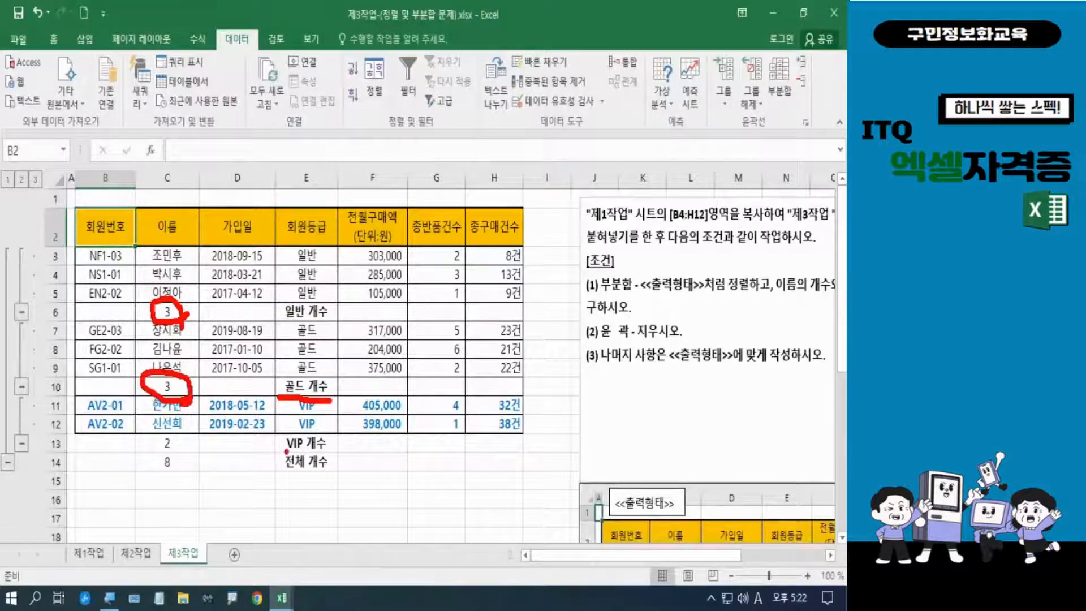
drag(329, 455, 276, 446)
mouse_move(179, 451)
mouse_down()
mouse_move(154, 435)
mouse_move(177, 456)
mouse_move(149, 463)
mouse_move(186, 466)
mouse_move(184, 478)
mouse_up()
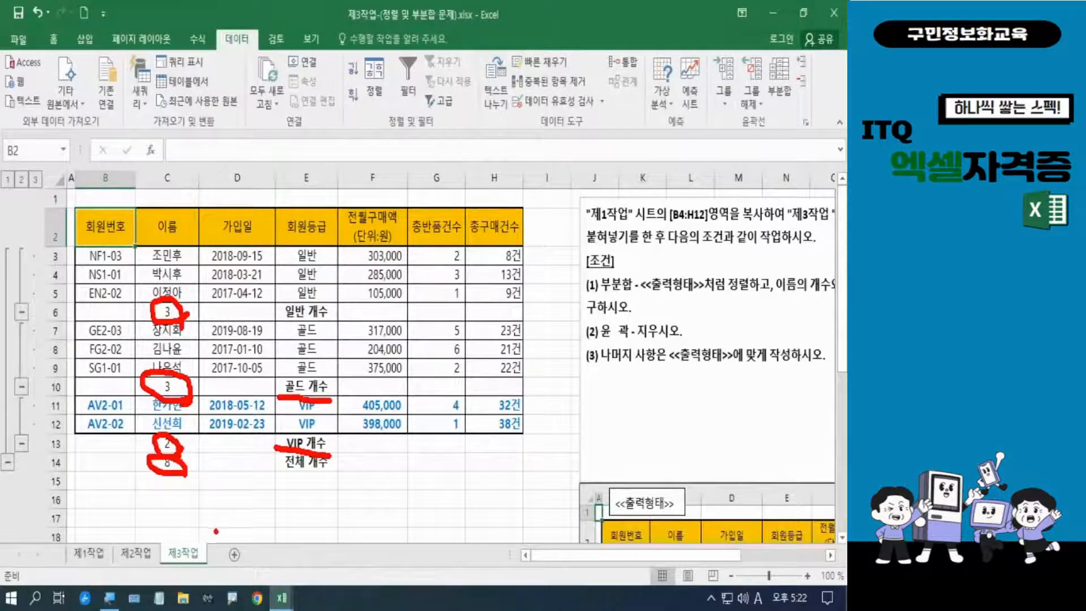
key(Escape)
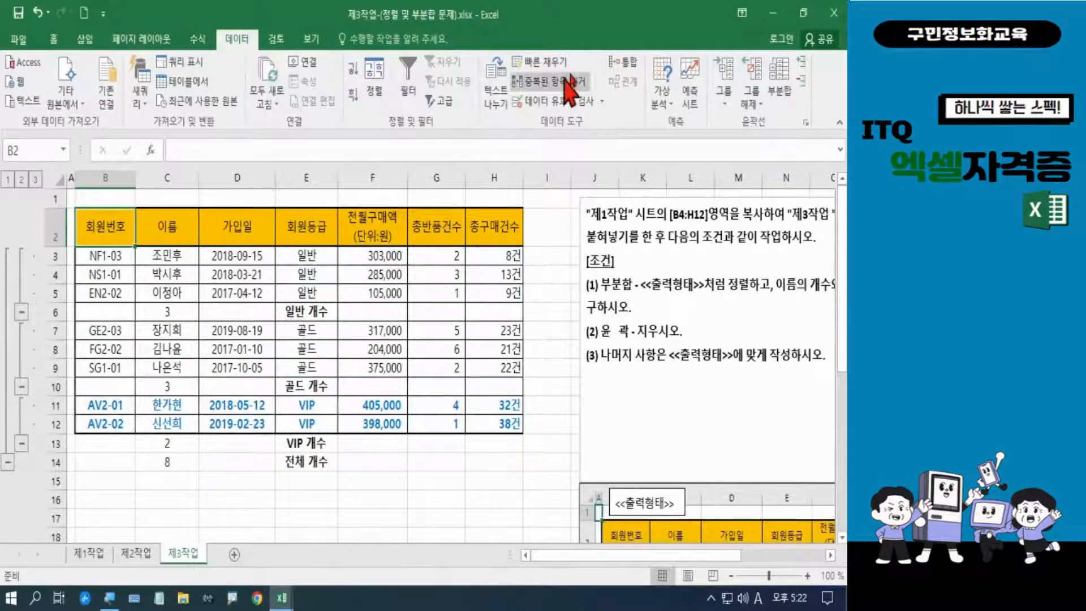
Set up a second Subtotal on the table with the 평균 function, replacing 이름 with 전월구매액(단위:원) as the calculated item.
click(786, 96)
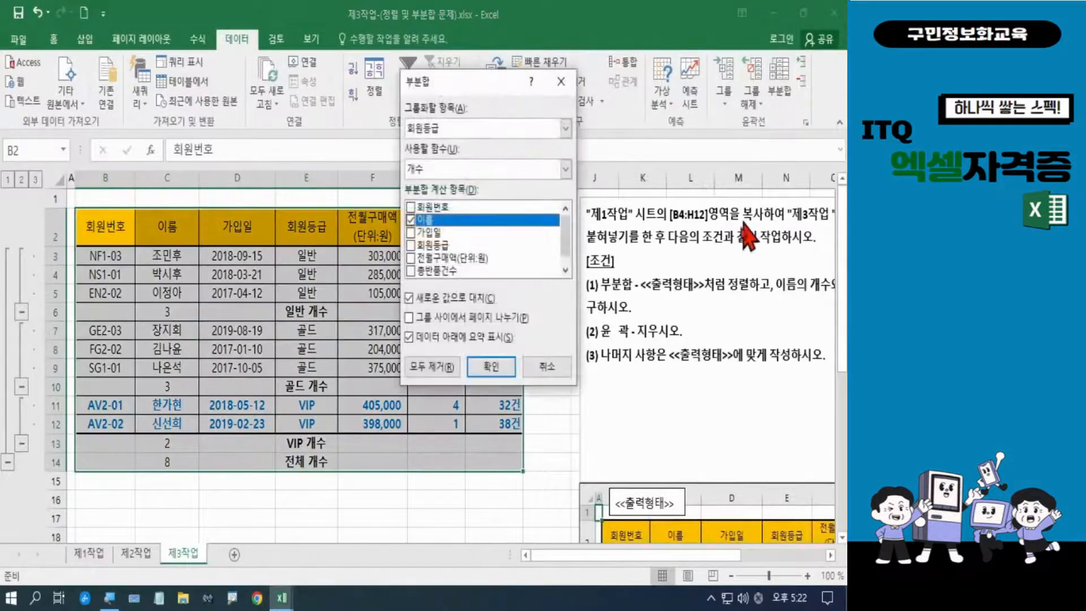
click(432, 367)
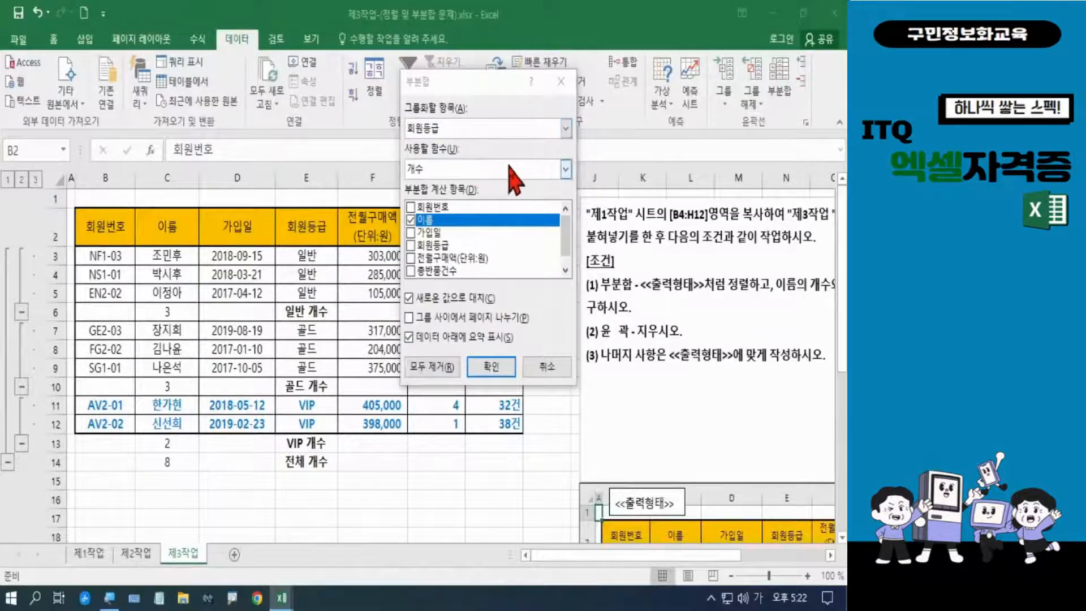
click(565, 169)
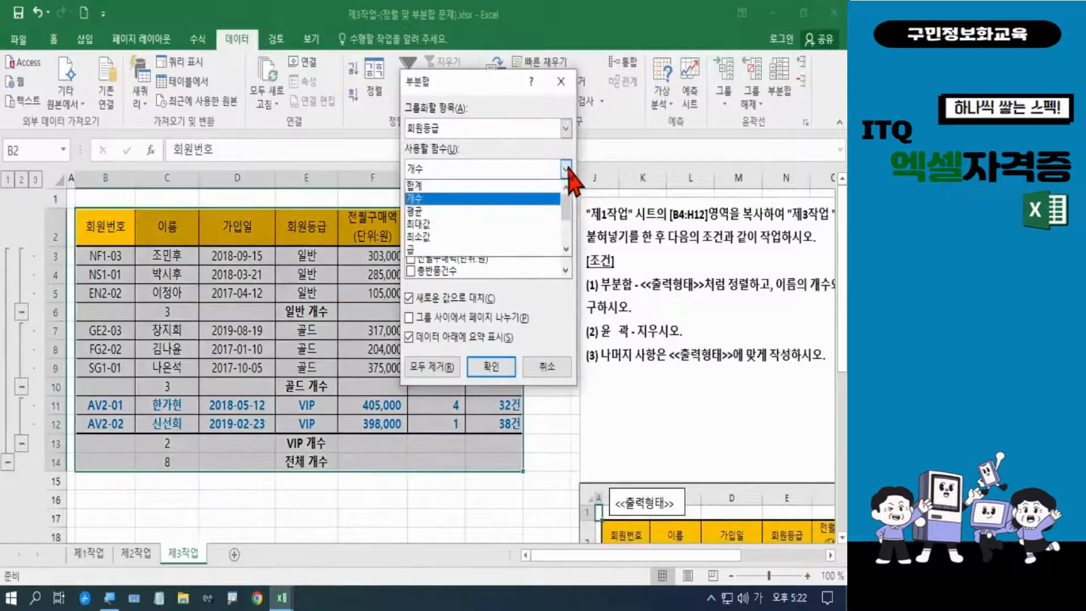
click(450, 211)
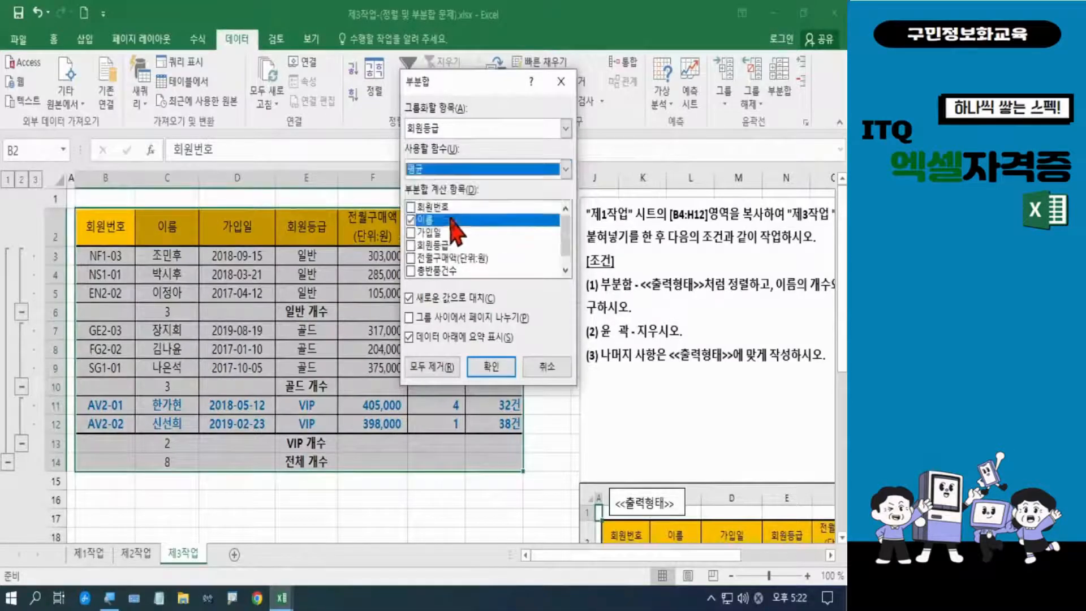
key(ctrl+2)
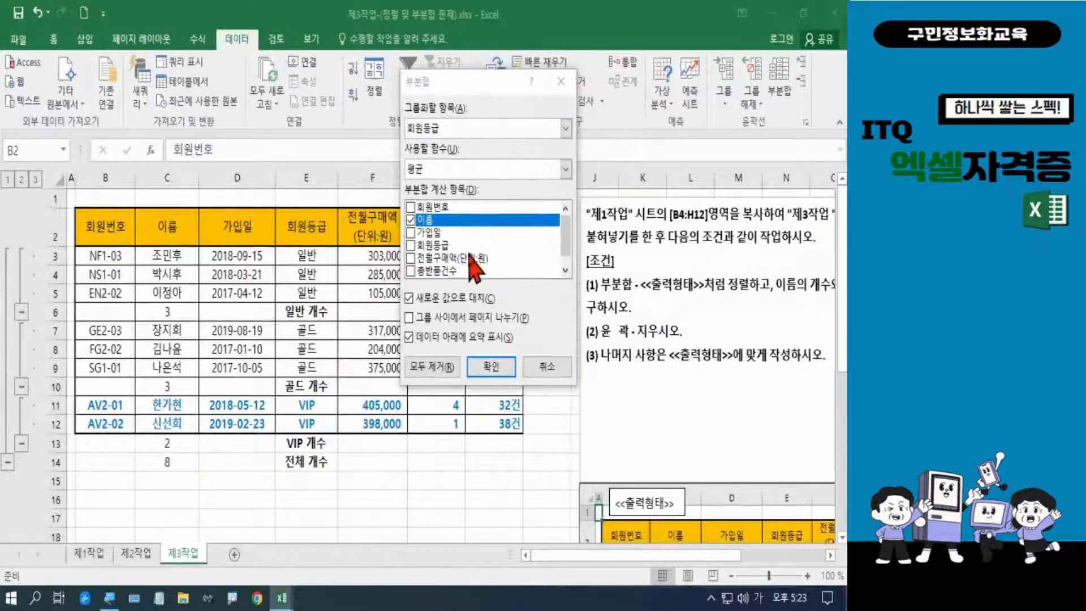
click(411, 220)
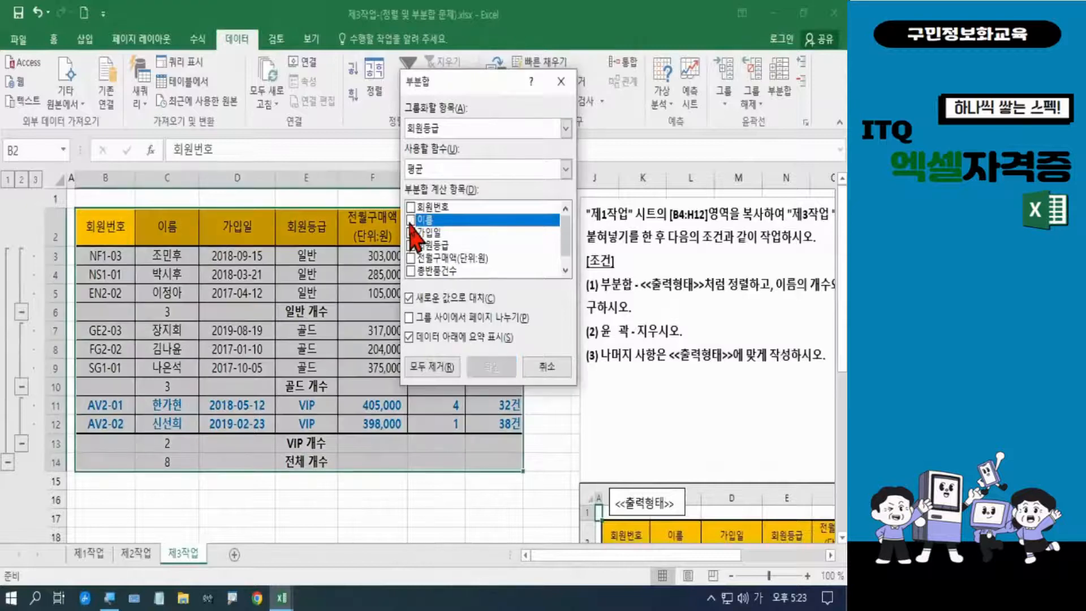
click(412, 258)
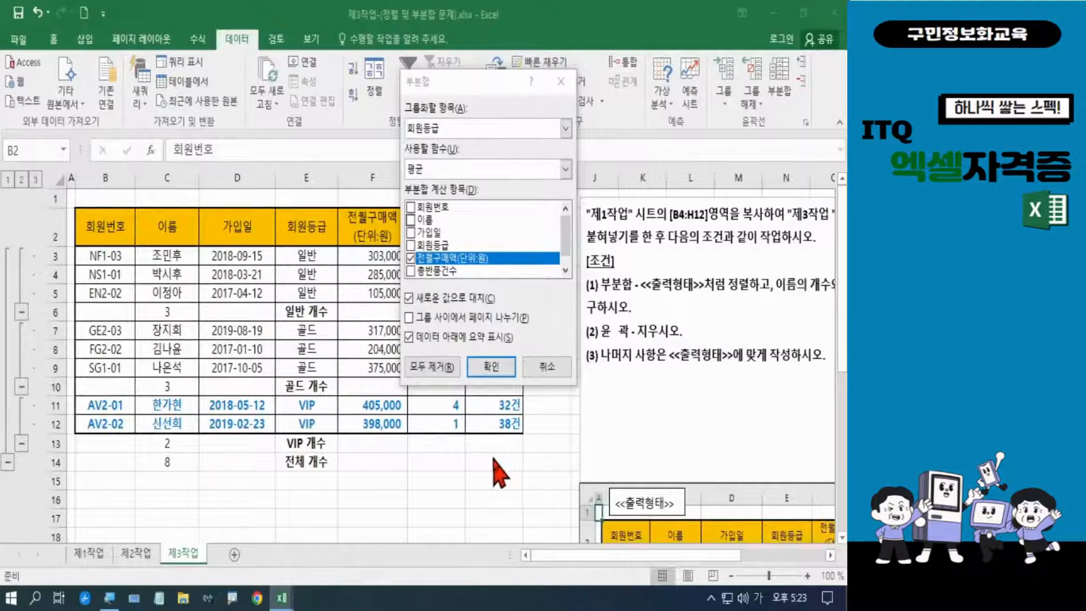
Turn off 새로운 값으로 대치 so the count subtotals are kept, and apply the average subtotal.
key(ctrl+2)
mouse_move(389, 273)
mouse_down()
mouse_move(415, 305)
mouse_move(495, 319)
mouse_up()
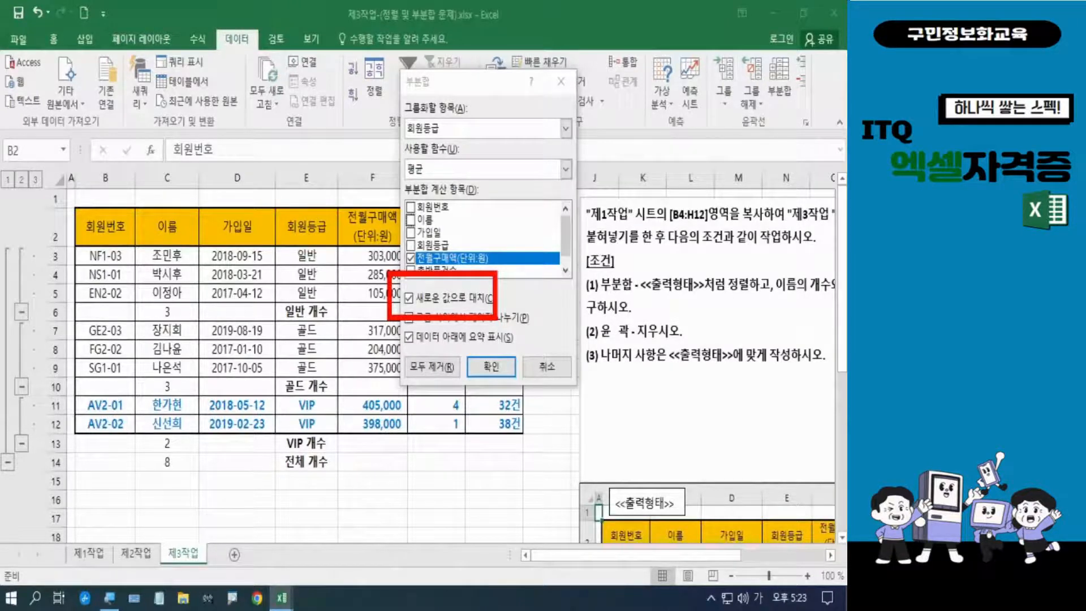
click(409, 298)
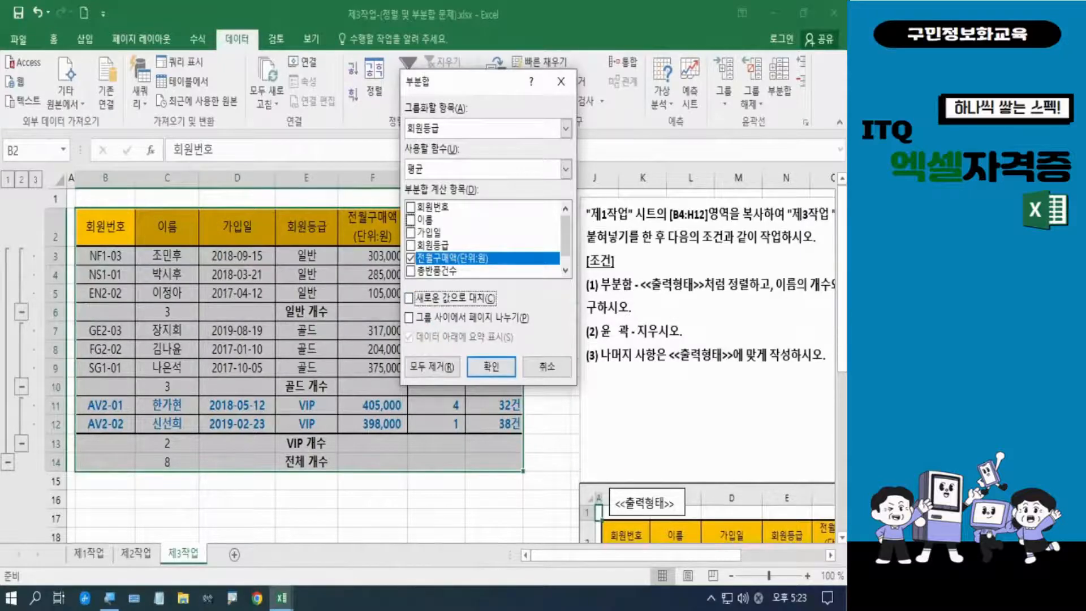
key(Return)
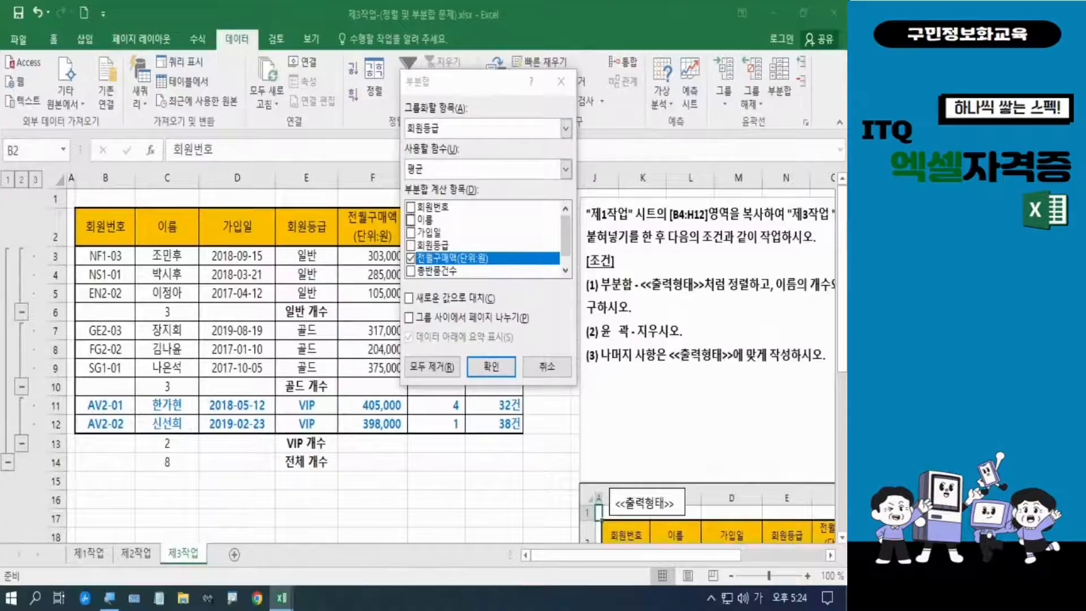
click(491, 367)
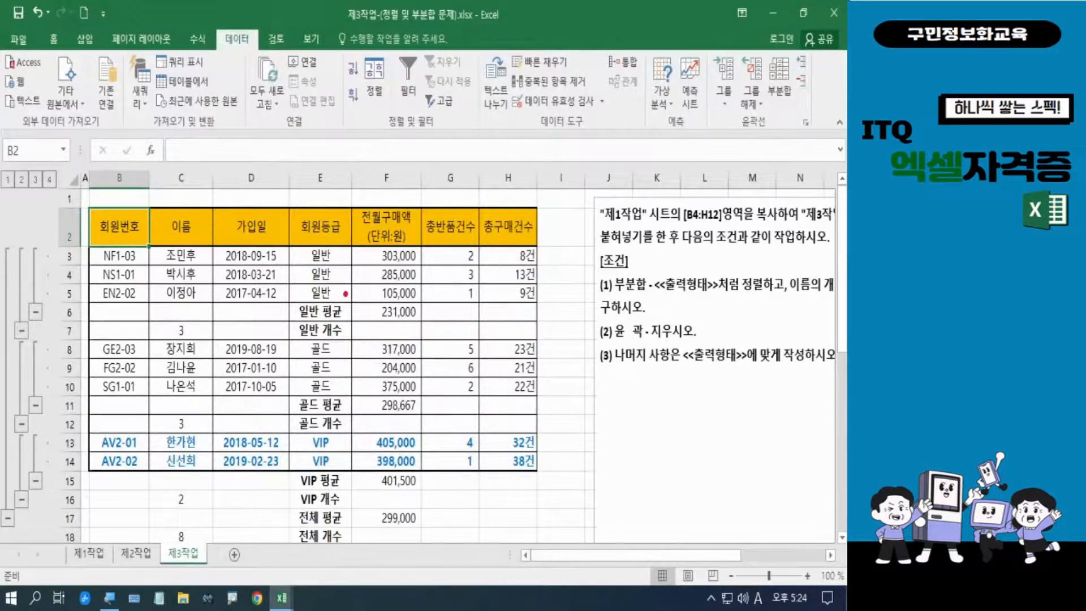
Examine the 전월구매액 average rows per 회원등급 and overall, plus the remaining conditions in the instructions.
drag(343, 293, 419, 323)
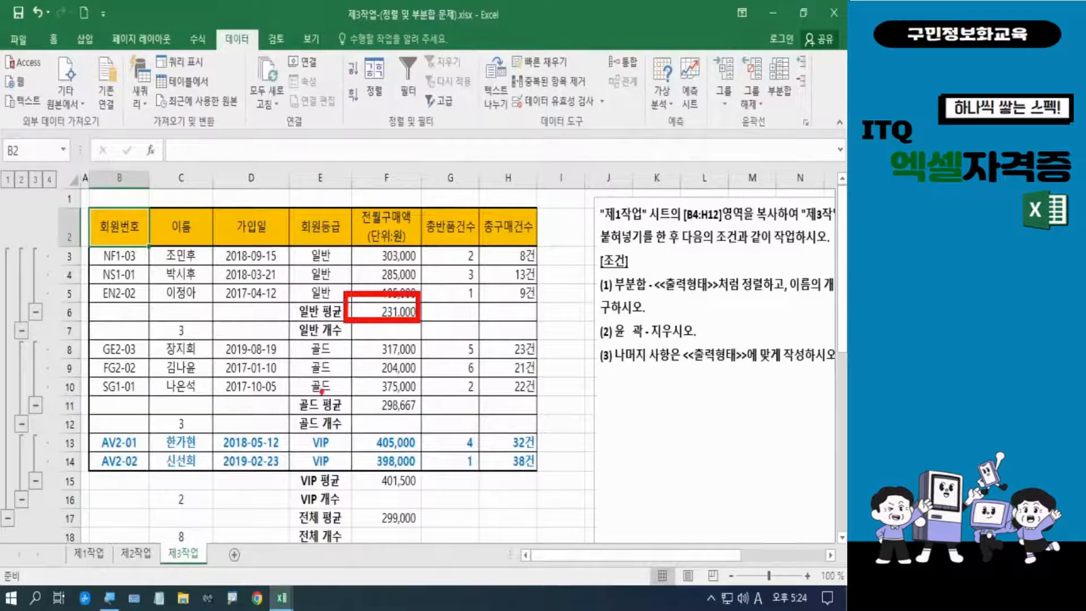
drag(358, 399, 420, 419)
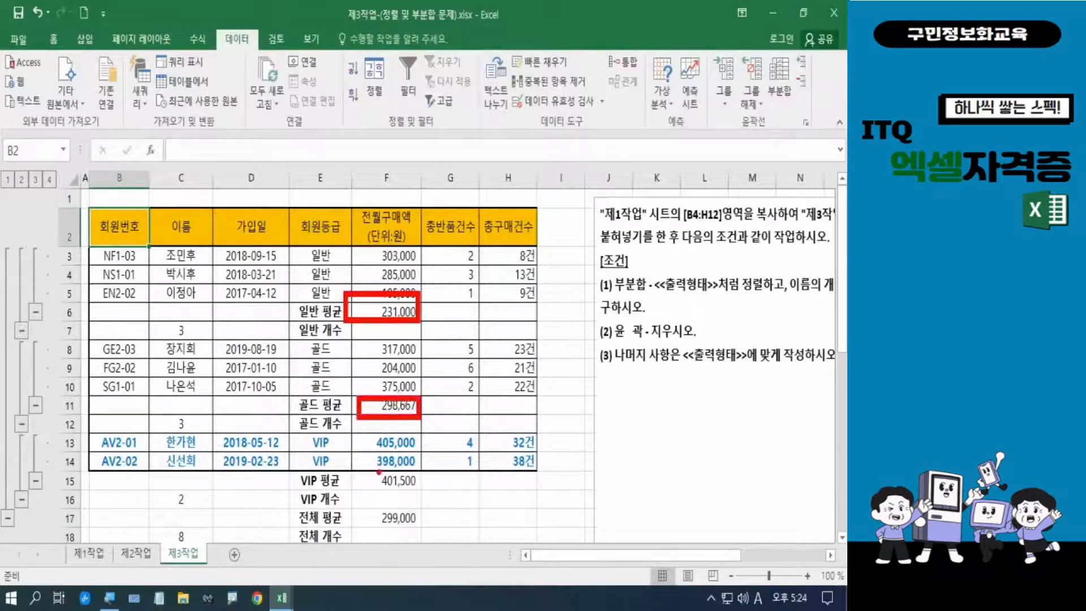
mouse_move(367, 468)
mouse_down()
mouse_move(420, 494)
mouse_move(383, 521)
mouse_move(425, 533)
mouse_up()
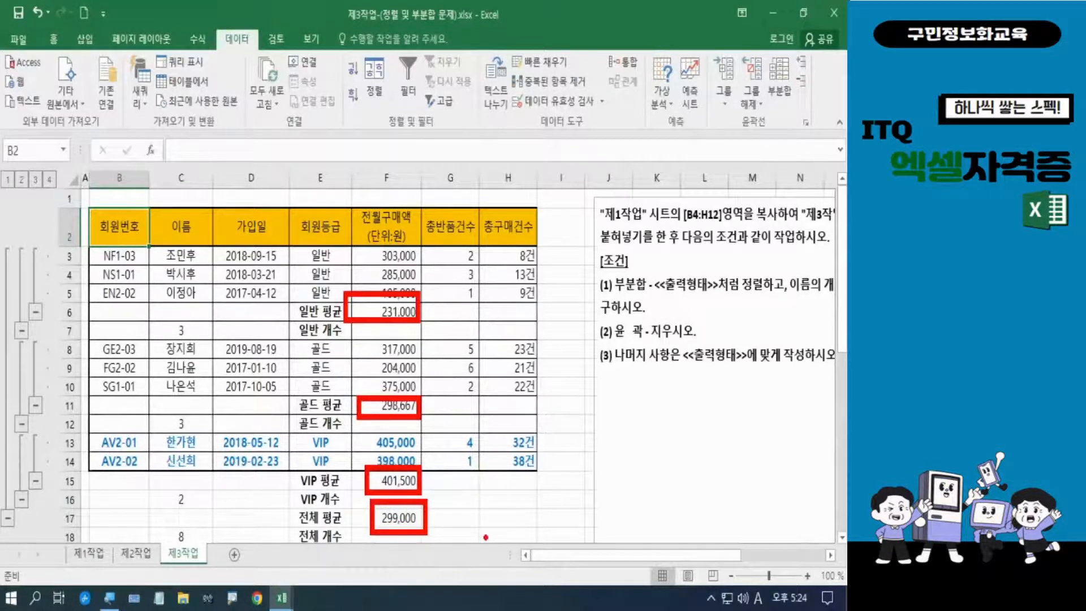
key(Escape)
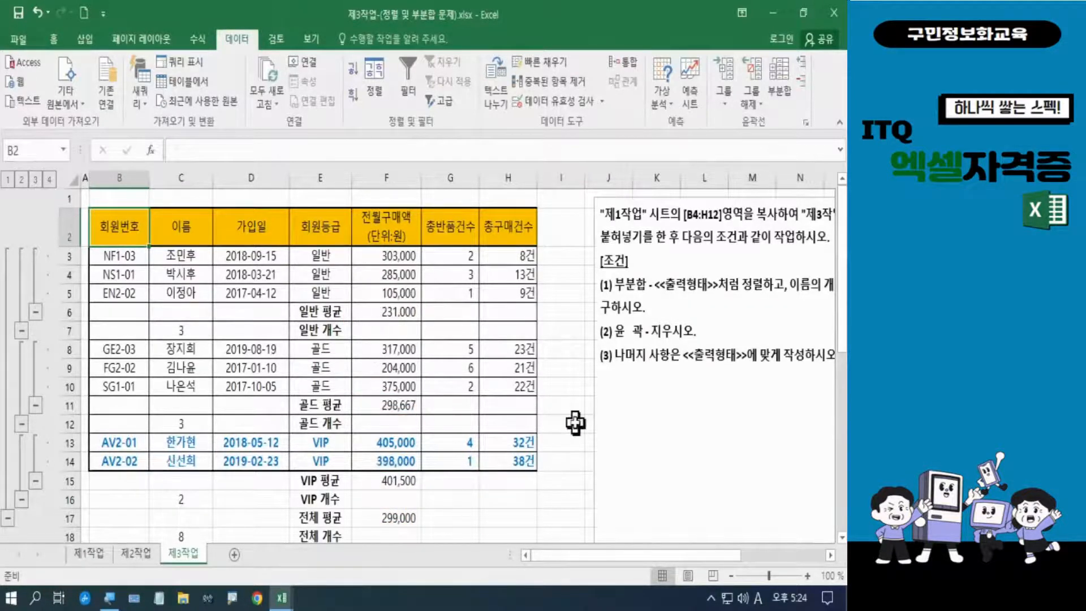
drag(598, 557, 658, 572)
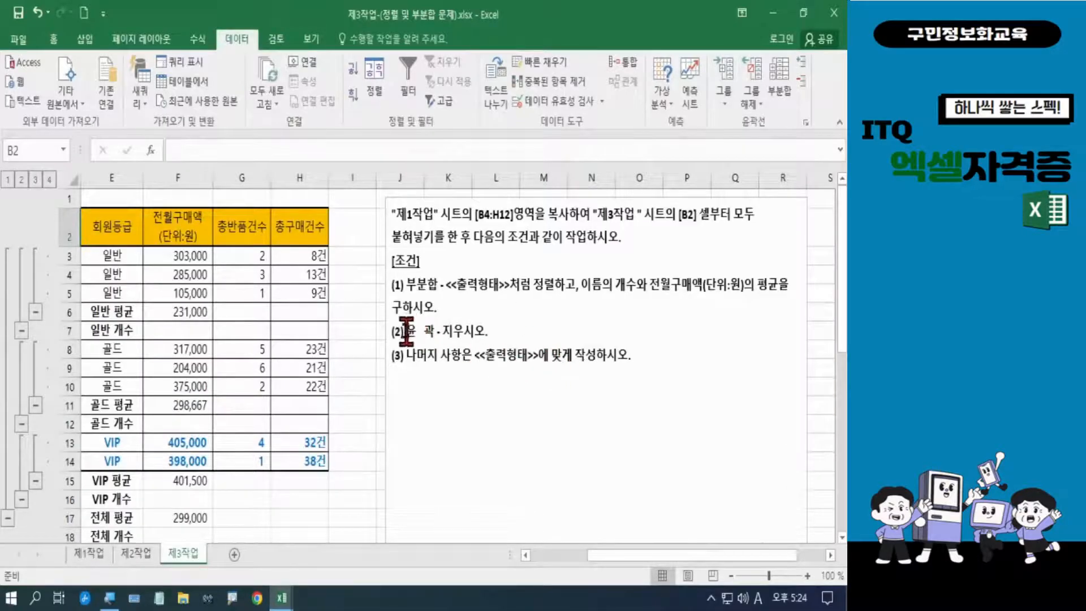
Check the <<출력형태>> sample and clear the outline (윤곽 지우기) from the subtotalled table on the 제3작업 sheet, keeping the subtotals.
drag(841, 283, 842, 447)
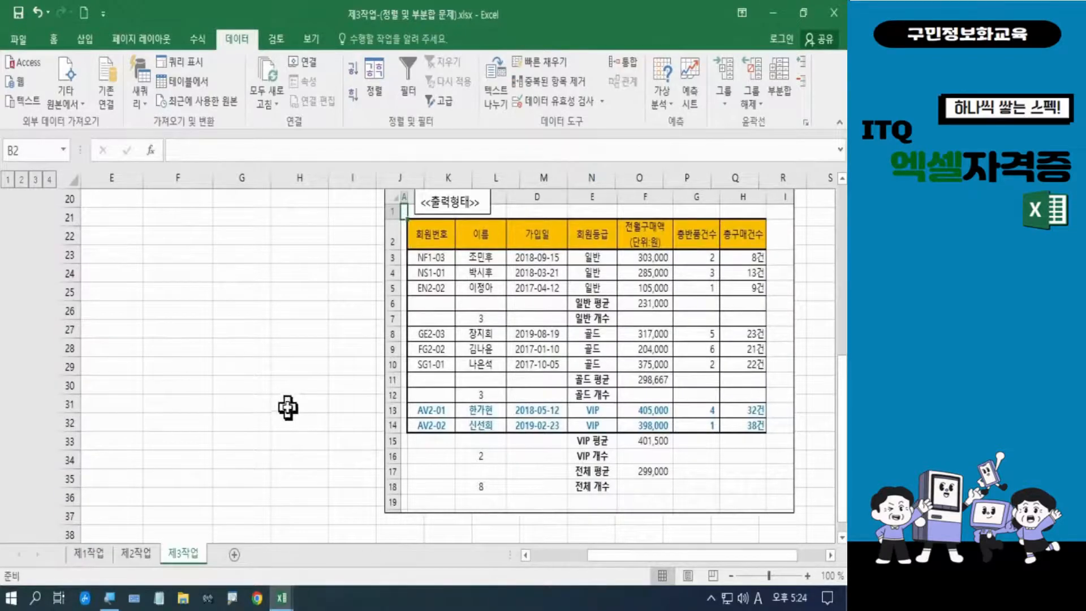
scroll(196, 342, up, 6)
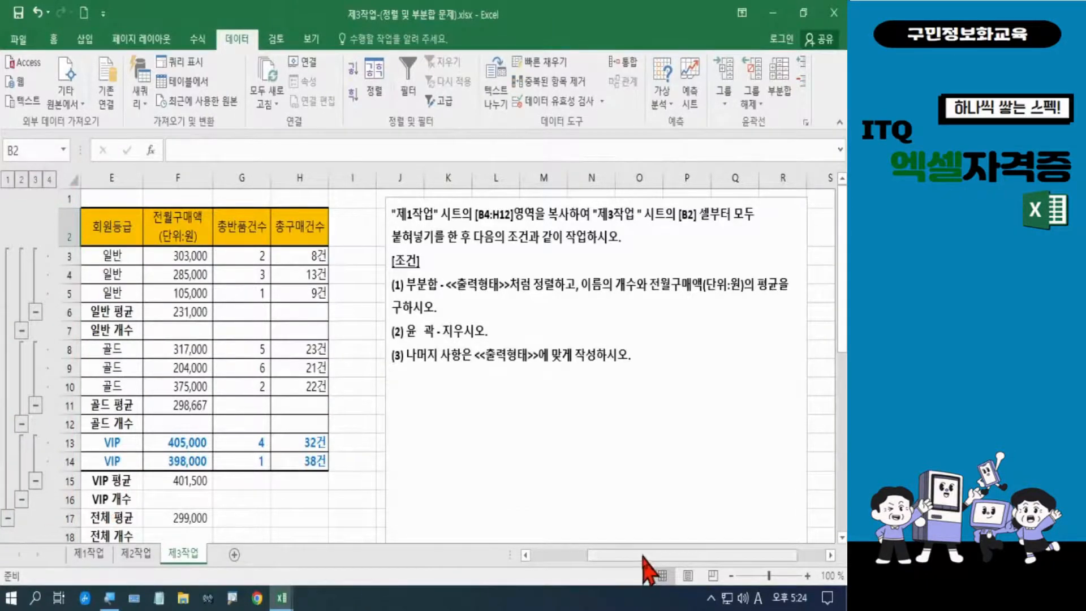
drag(650, 557, 552, 557)
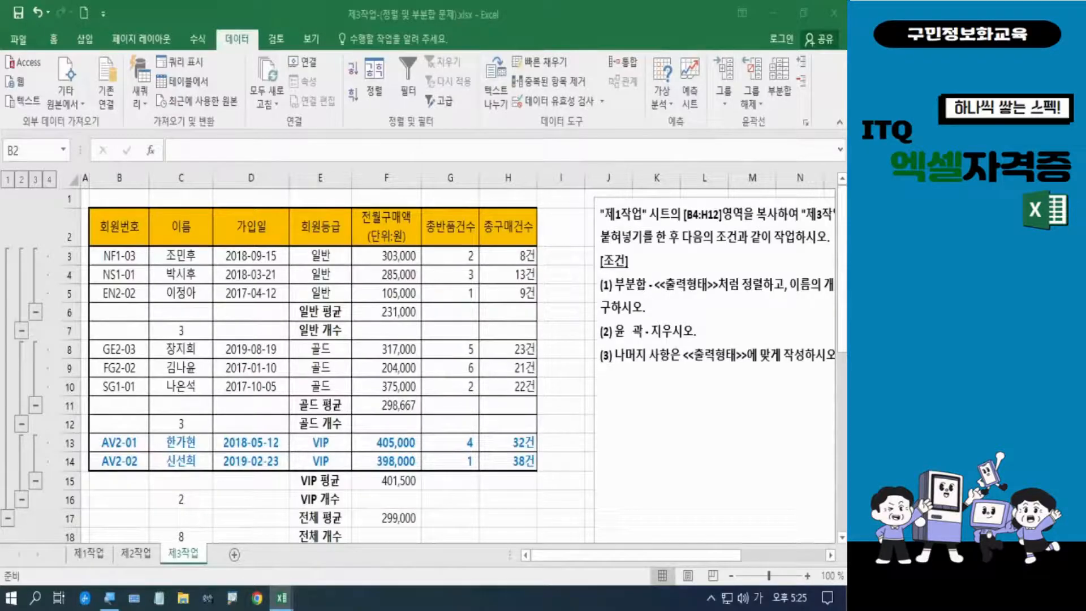
click(756, 103)
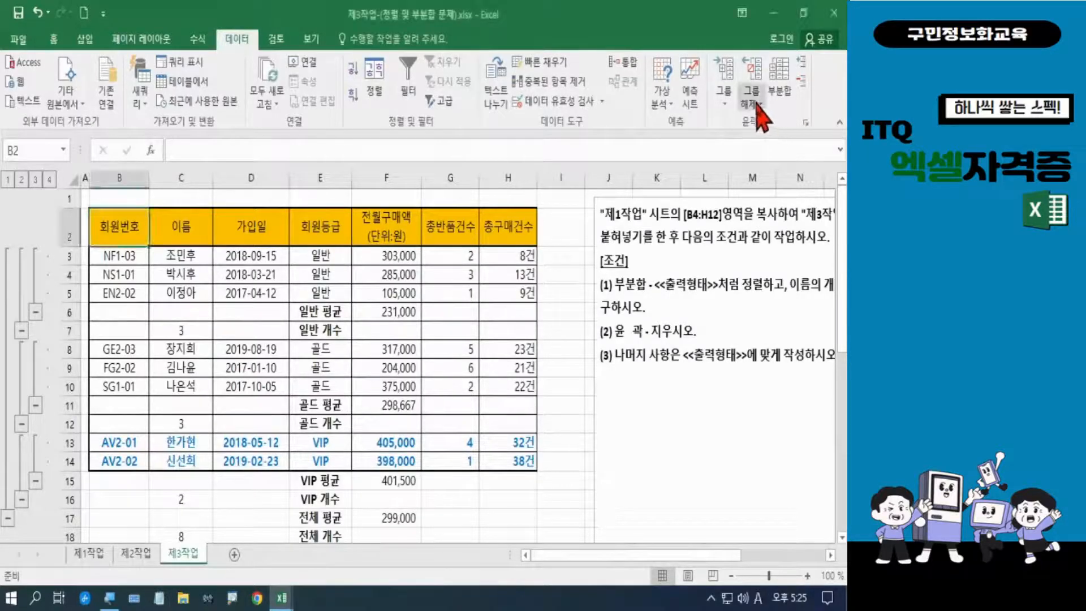
click(758, 106)
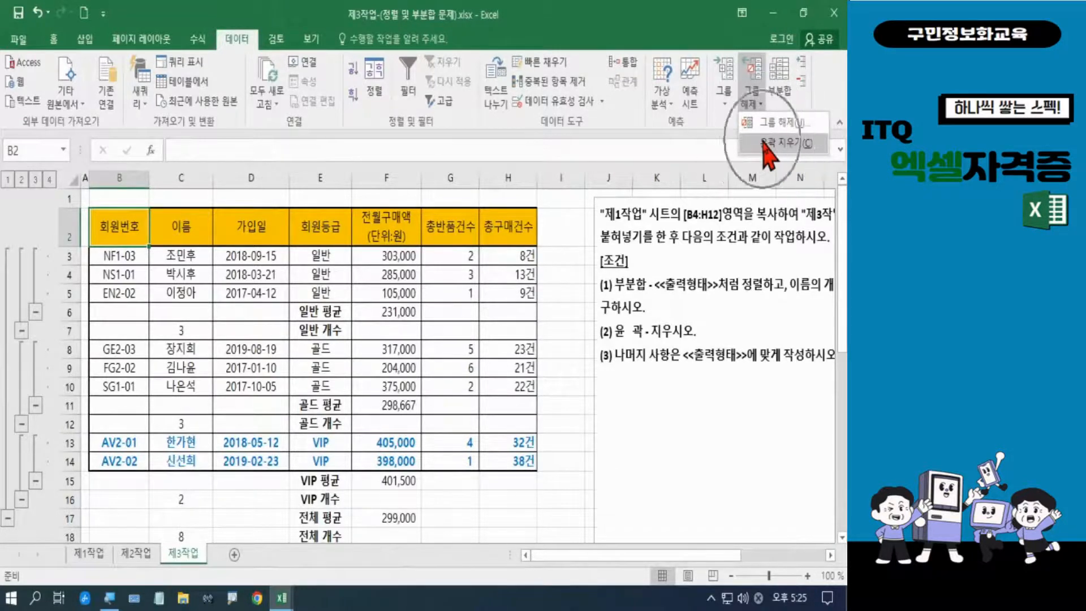
click(786, 143)
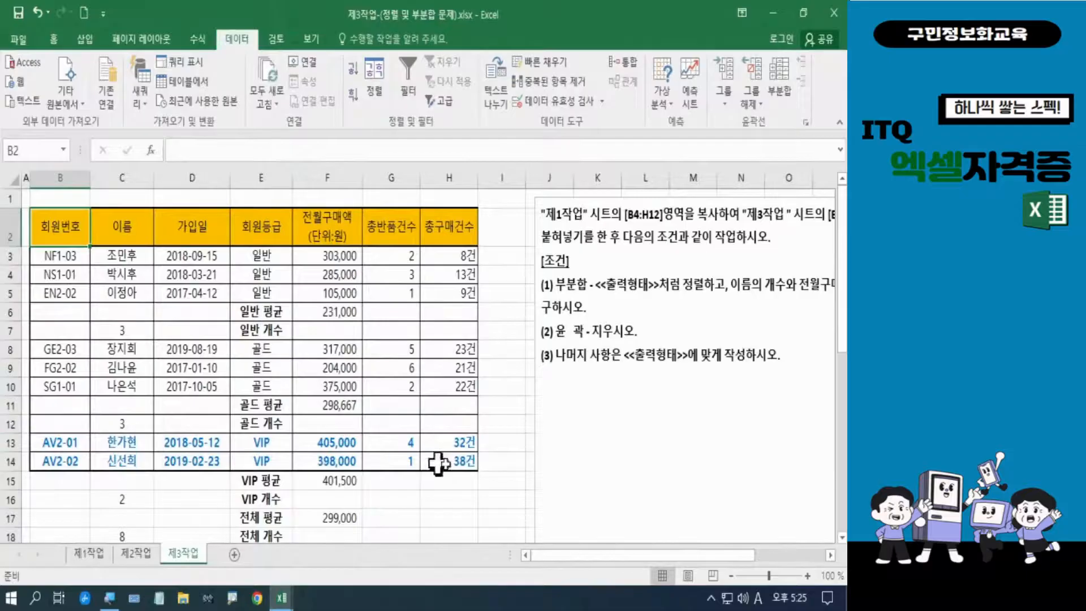
Move the <<출력형태>> sample picture group up so it sits directly beneath condition (3) of the instructions.
click(578, 453)
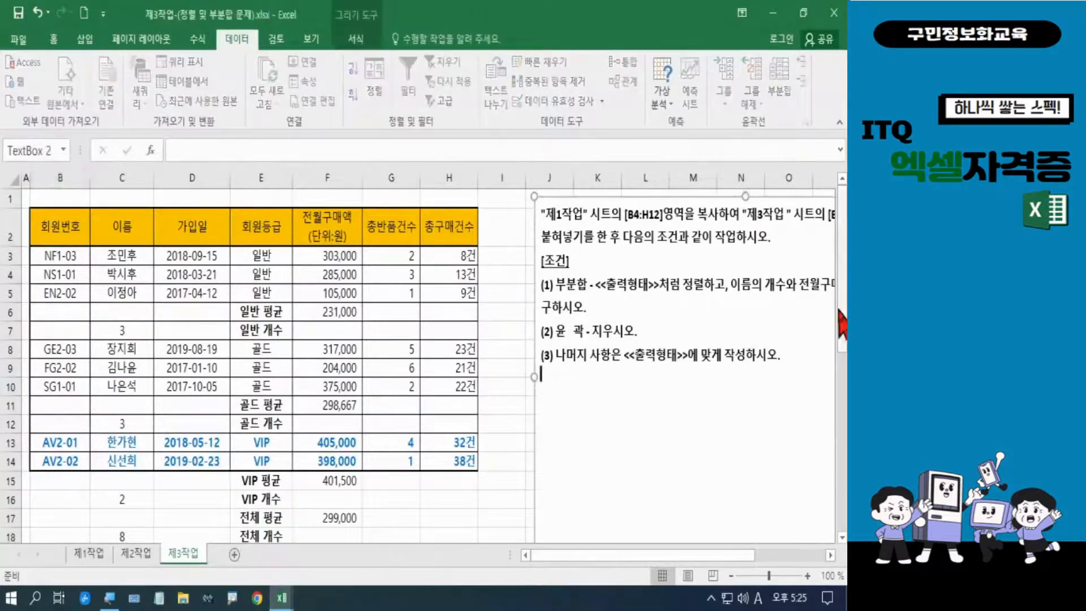
drag(841, 322, 841, 452)
drag(704, 559, 745, 562)
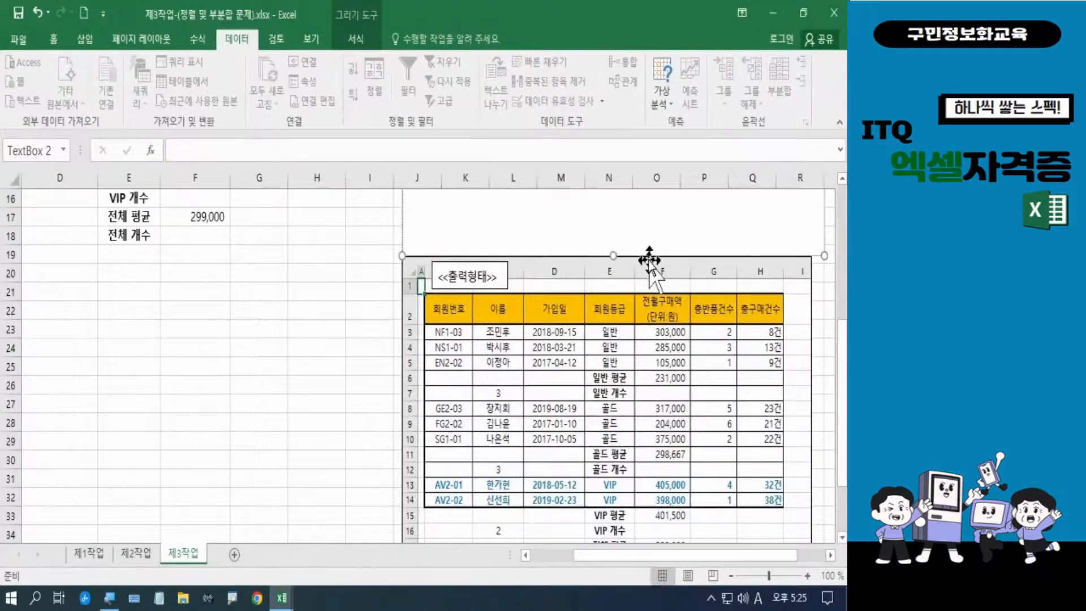
drag(650, 257, 653, 201)
scroll(656, 227, up, 3)
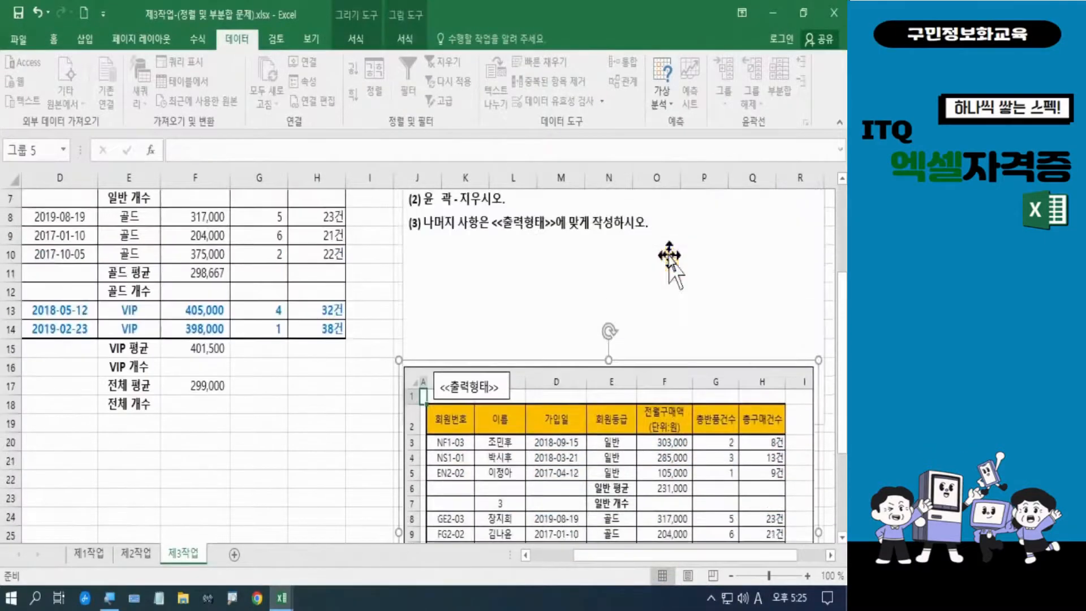
click(671, 365)
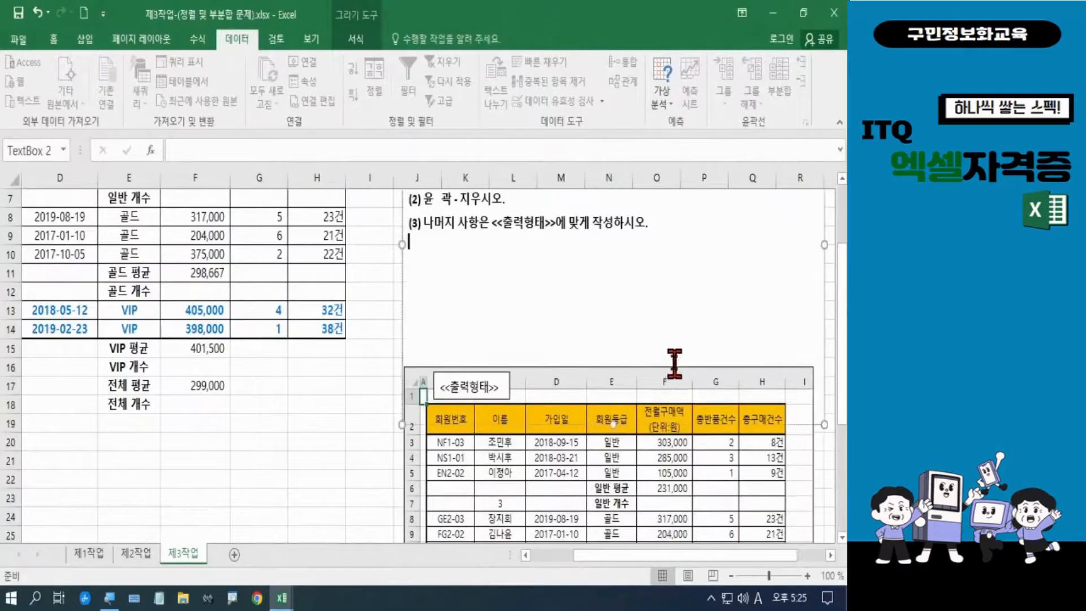
click(711, 484)
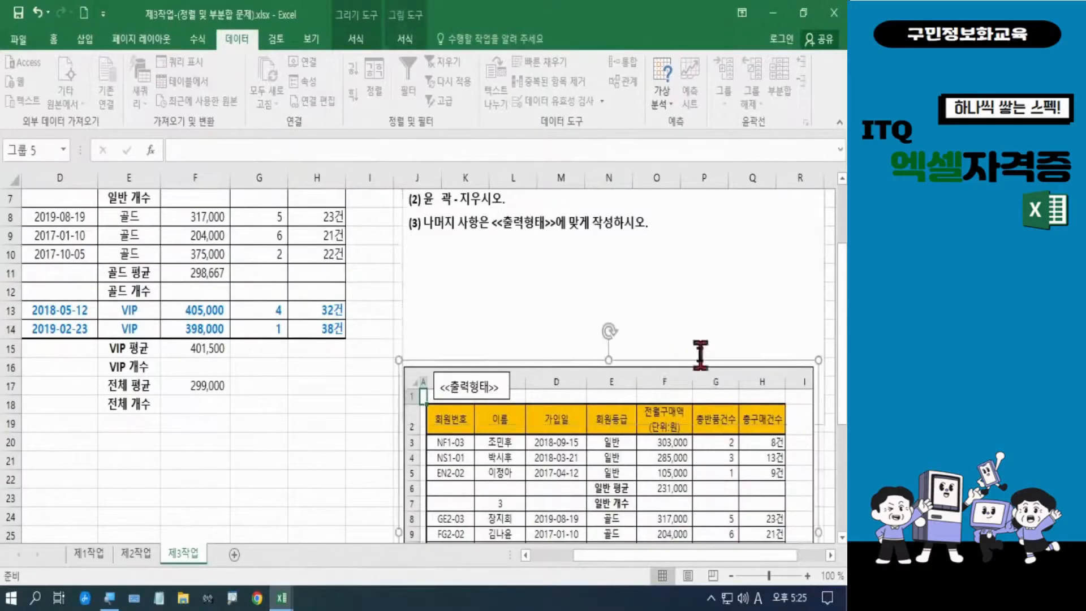
drag(701, 361, 705, 237)
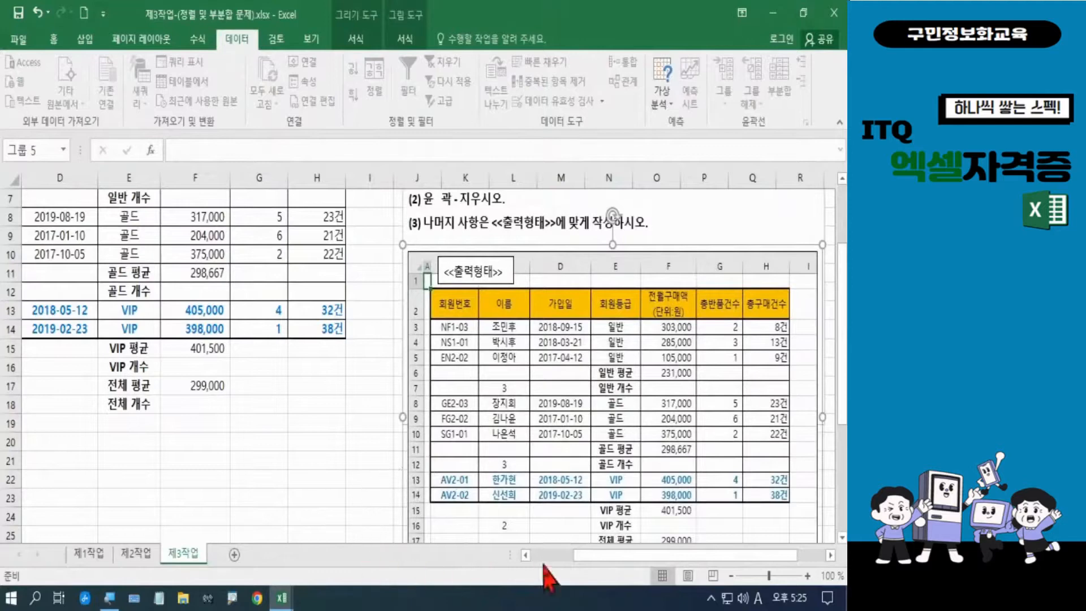
Compare the subtotalled table with the <<출력형태>> sample, inspecting the 일반 and 골드 average formulas and the final total rows.
drag(596, 557, 594, 558)
drag(575, 556, 561, 557)
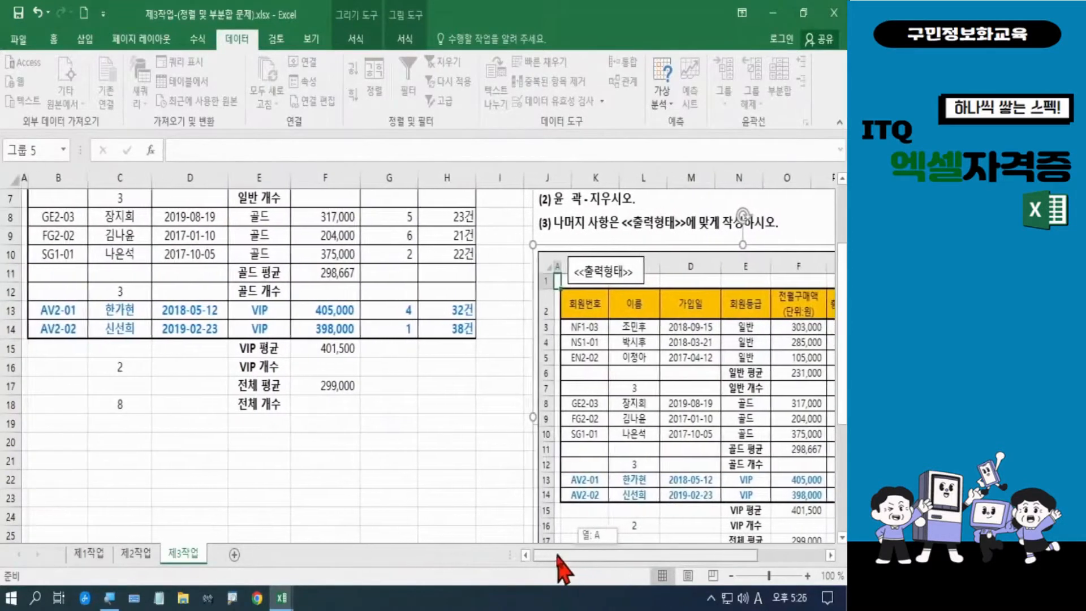
scroll(382, 428, up, 2)
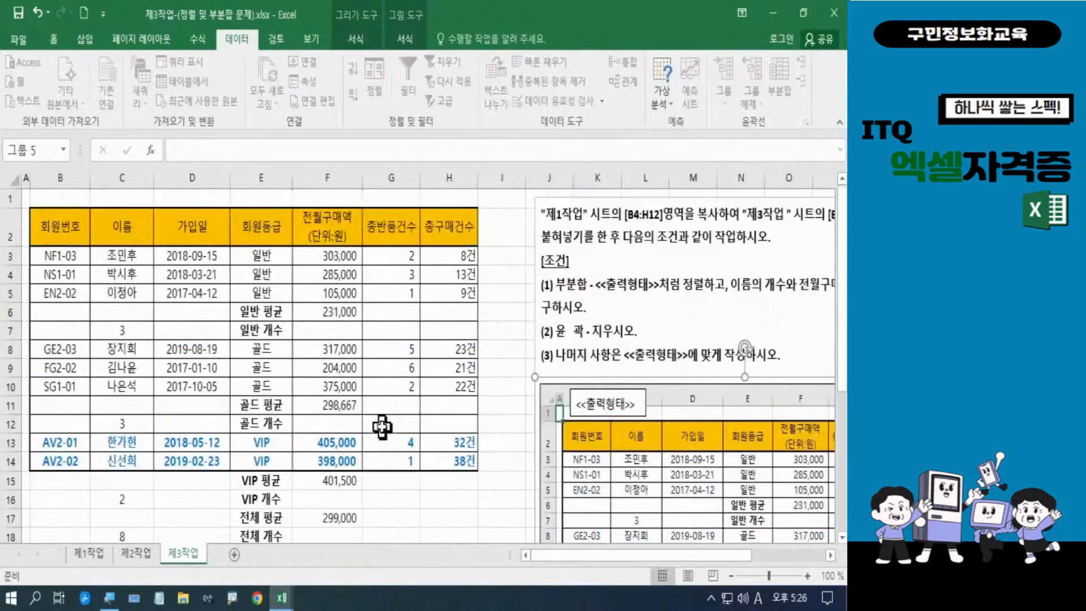
click(341, 309)
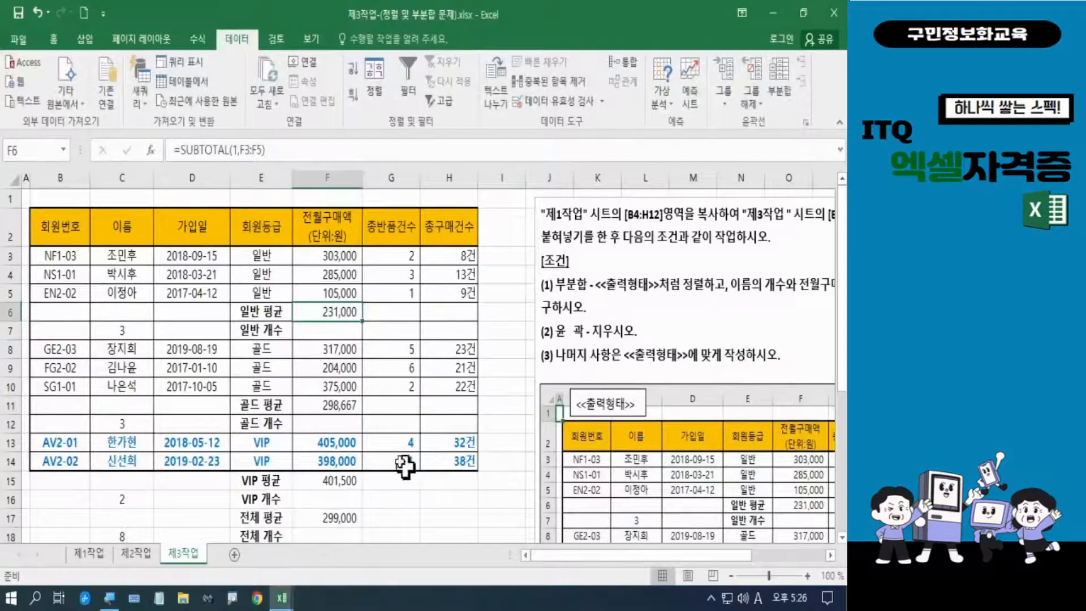
click(346, 406)
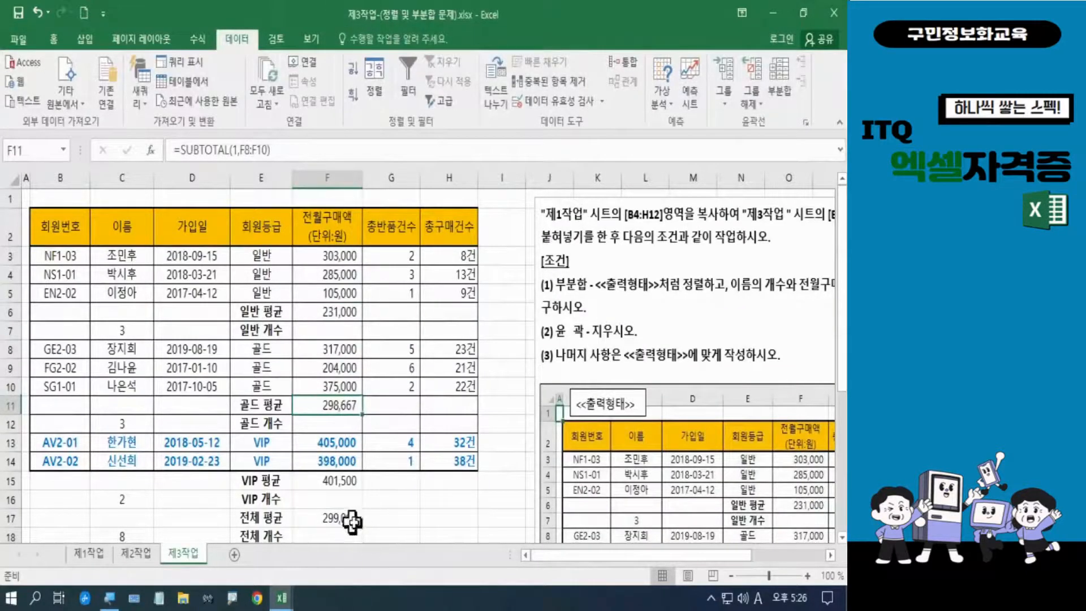
drag(580, 557, 613, 570)
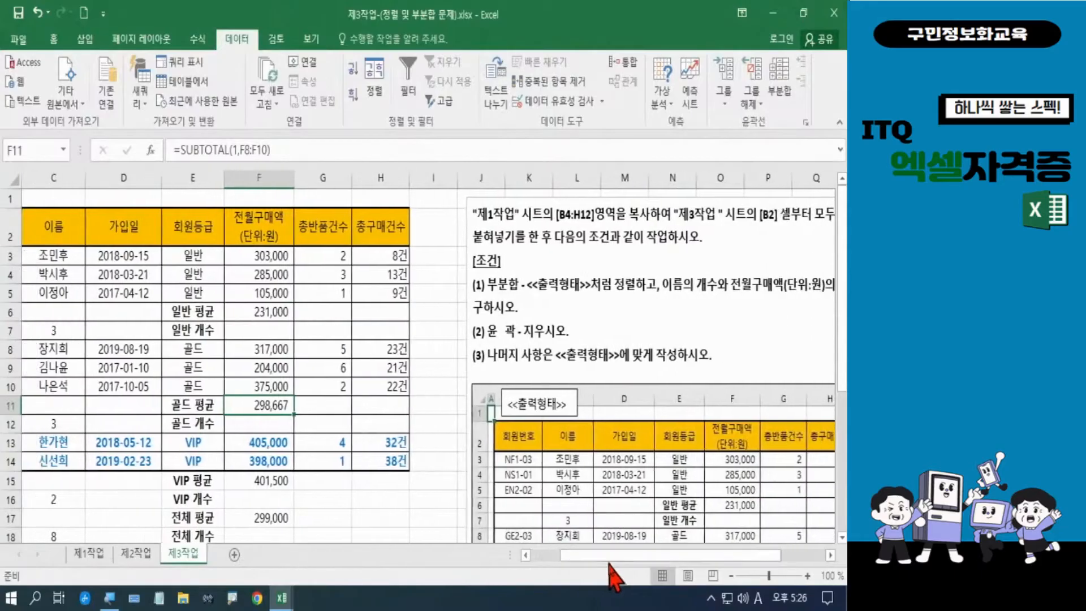
scroll(665, 456, down, 2)
scroll(665, 456, down, 1)
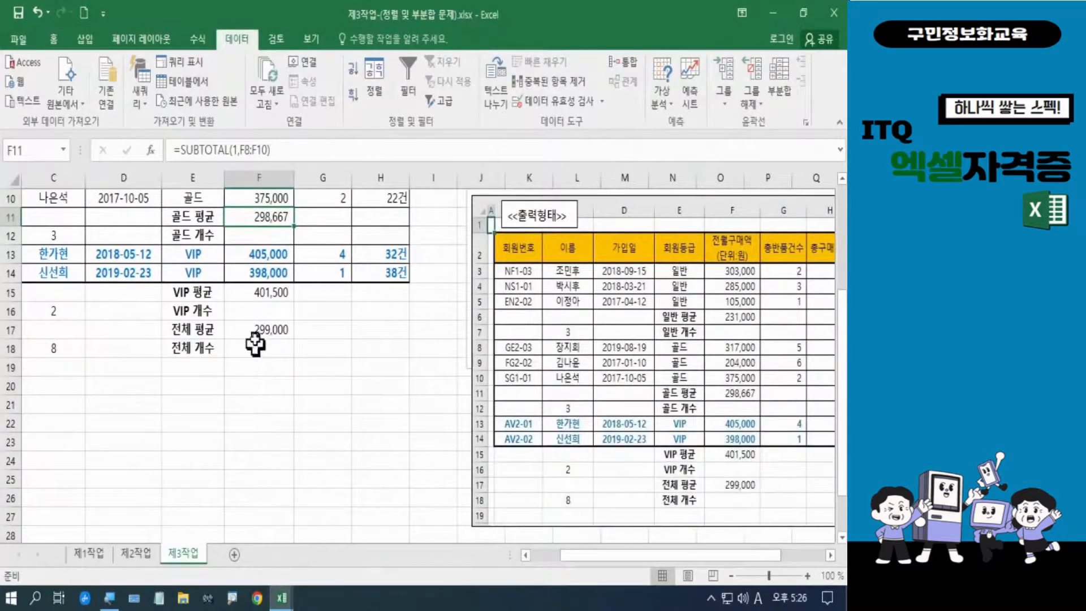
click(242, 400)
scroll(242, 400, up, 3)
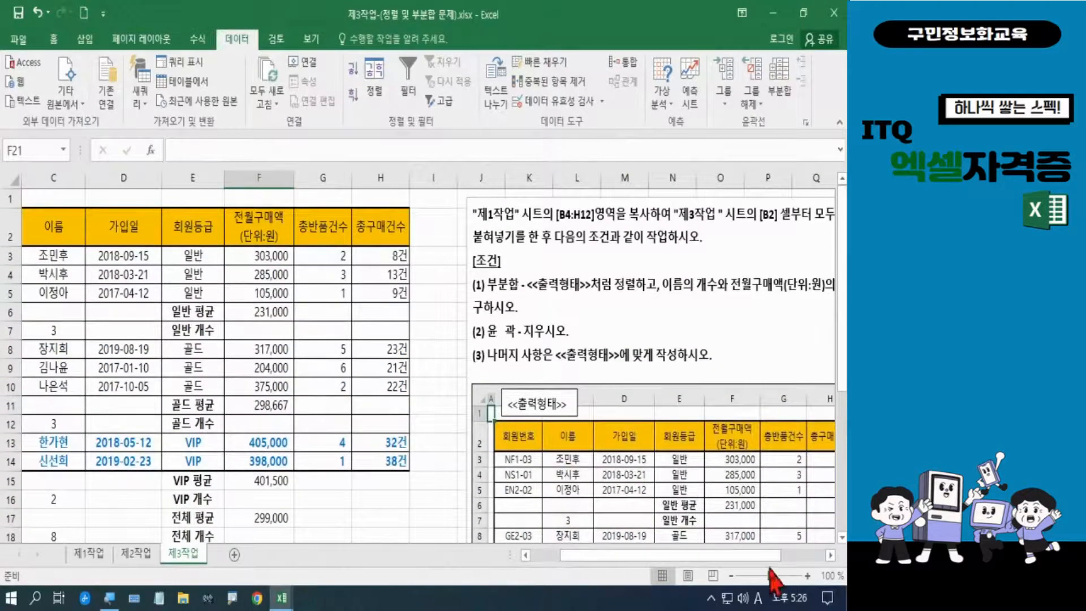
Save the workbook 제3작업-(정렬 및 부분합 문제).xlsx under its existing name.
click(731, 575)
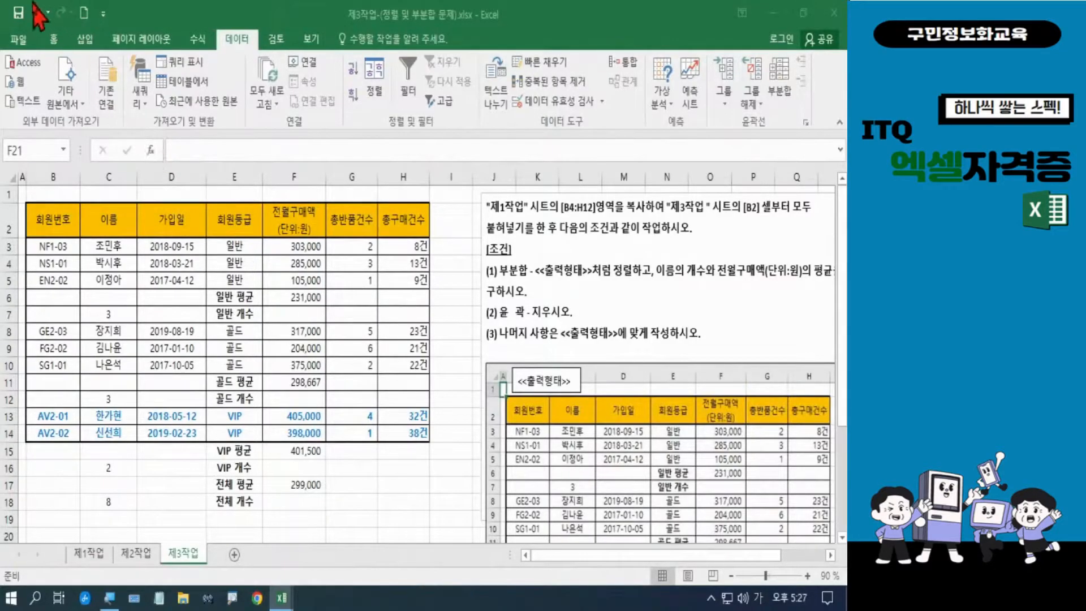
click(18, 12)
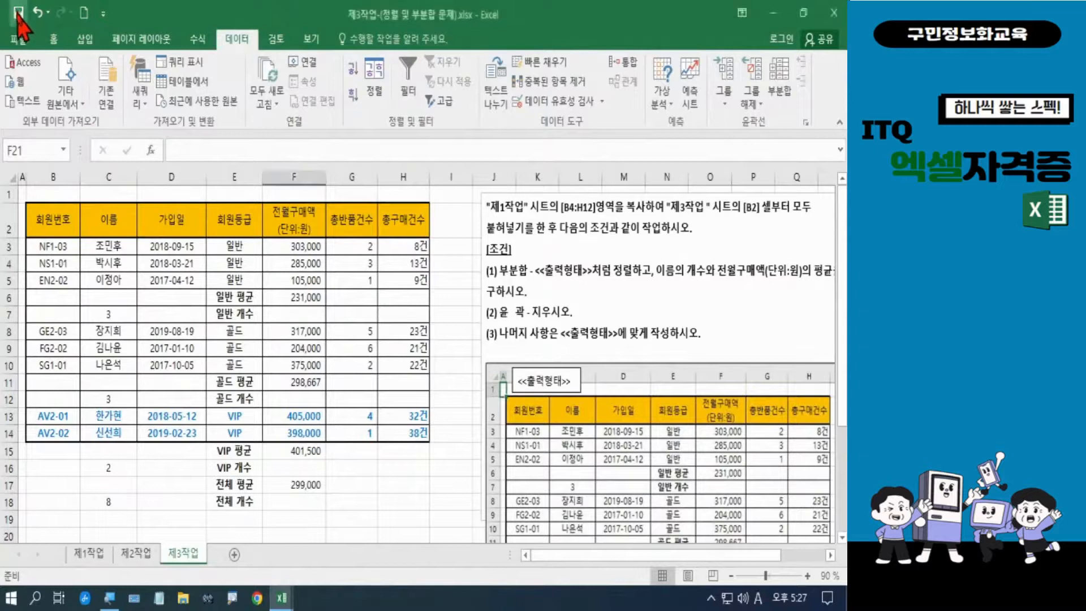